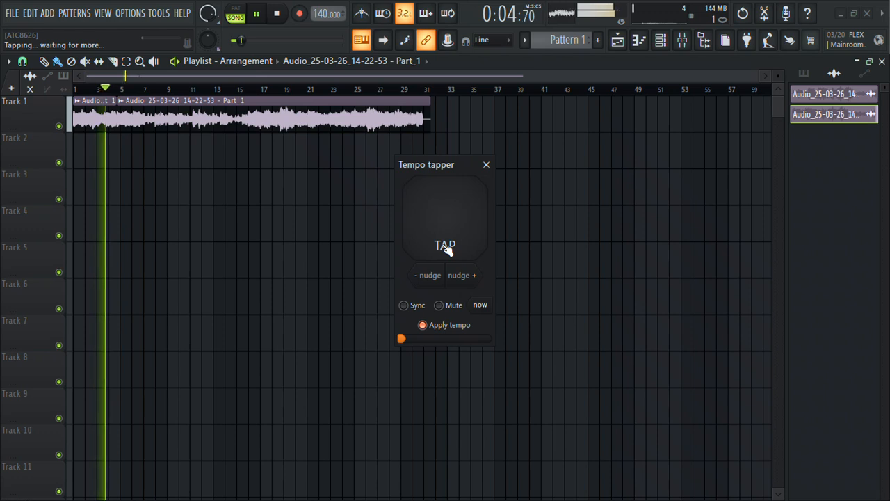
Step: Tap along with the recording in the tempo tapper to set the project tempo to 75 BPM, and close the tapper
click(446, 249)
click(447, 250)
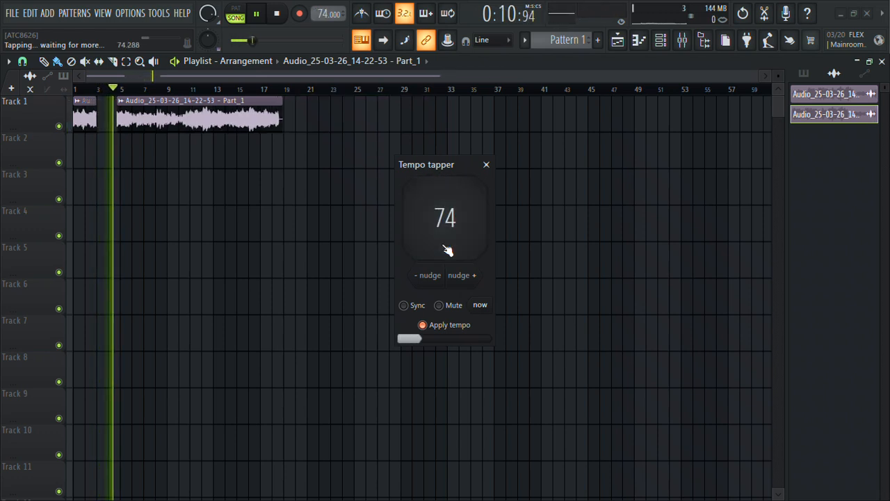
click(448, 250)
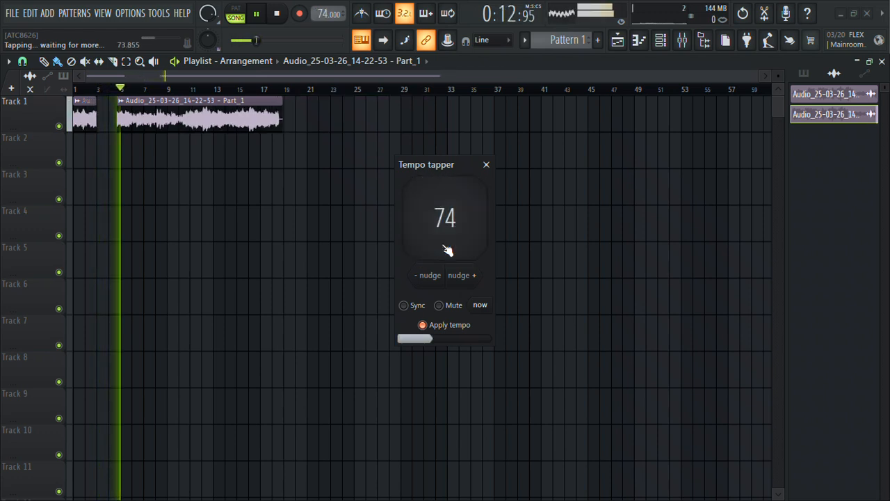
click(447, 249)
click(447, 250)
click(447, 250)
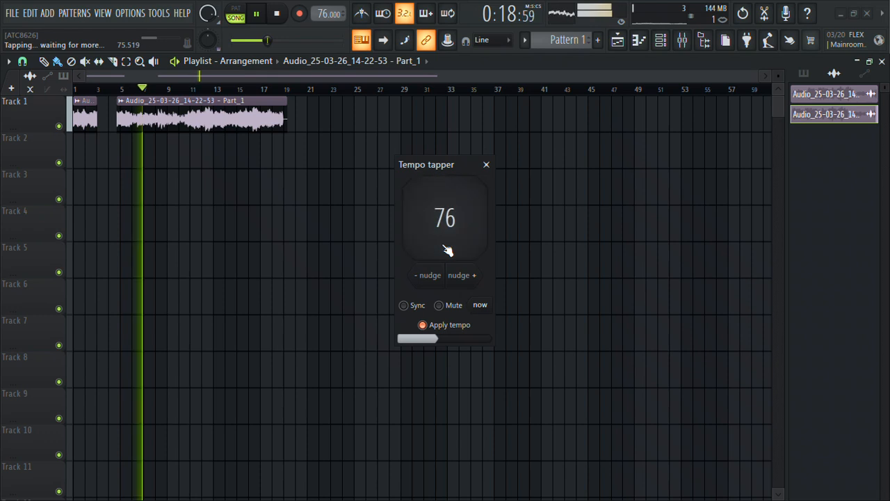
click(447, 250)
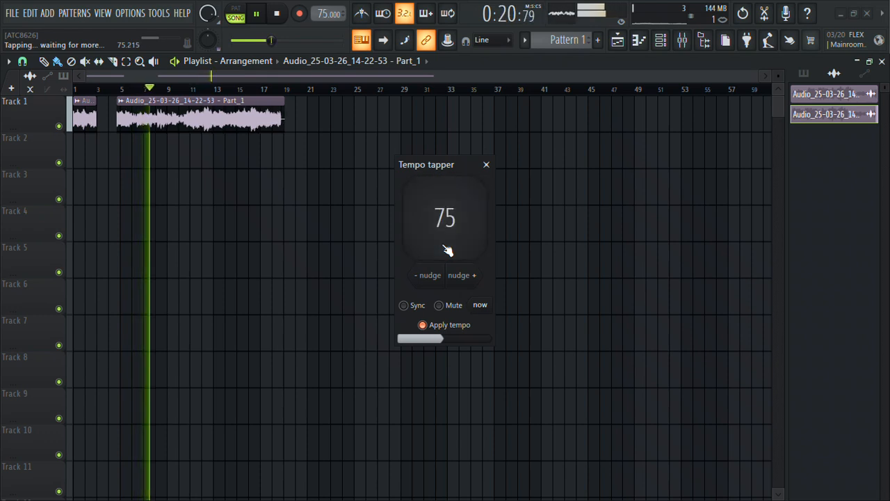
click(447, 251)
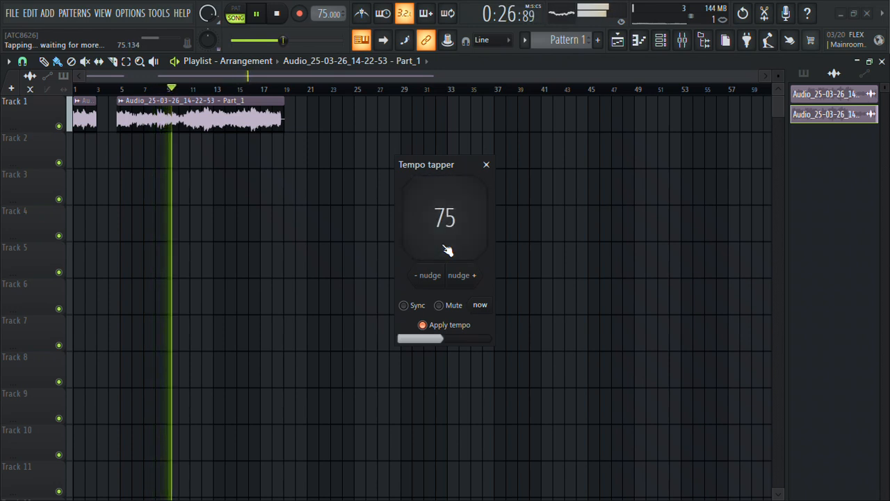
click(448, 250)
click(448, 250)
click(447, 250)
click(447, 251)
click(447, 250)
click(447, 250)
click(447, 250)
click(447, 251)
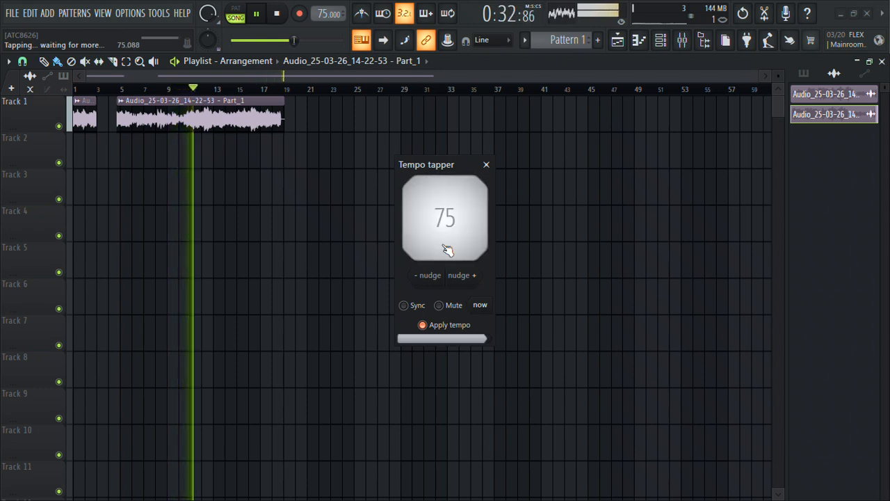
click(448, 250)
click(447, 250)
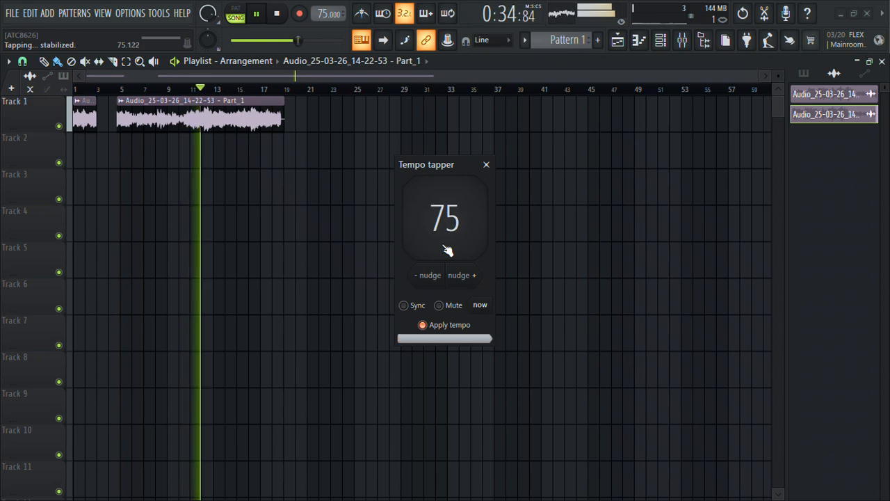
click(487, 165)
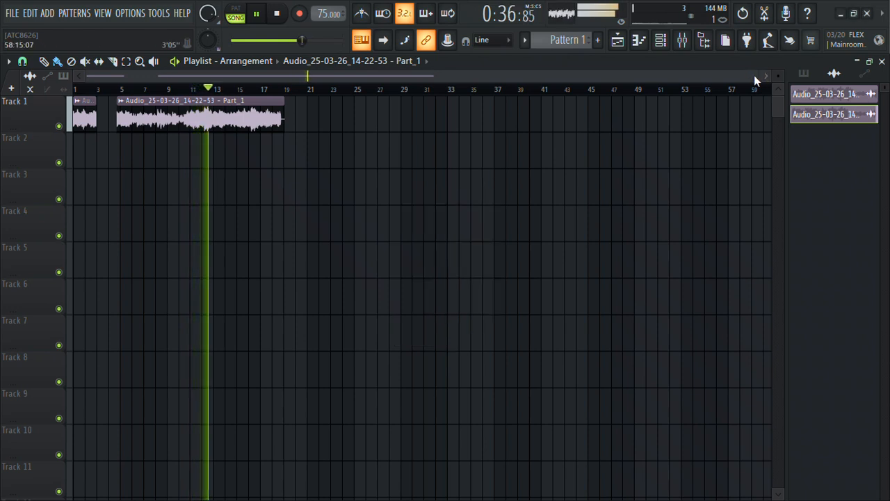
Step: Move the second audio clip on Track 1 to start at bar 3, and play the arrangement with the metronome on
drag(754, 75, 229, 105)
click(158, 89)
click(362, 10)
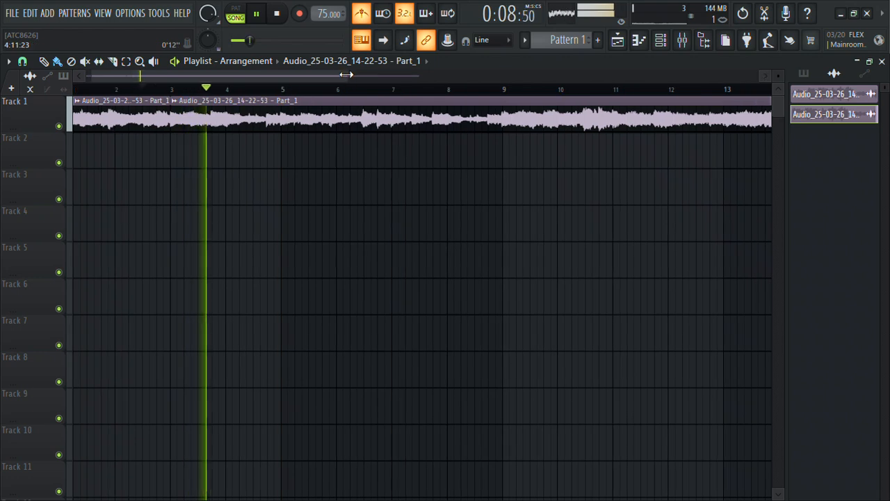
Step: Play the joined audio clips against the metronome to check their timing against the grid, and stop playback
drag(347, 74, 156, 76)
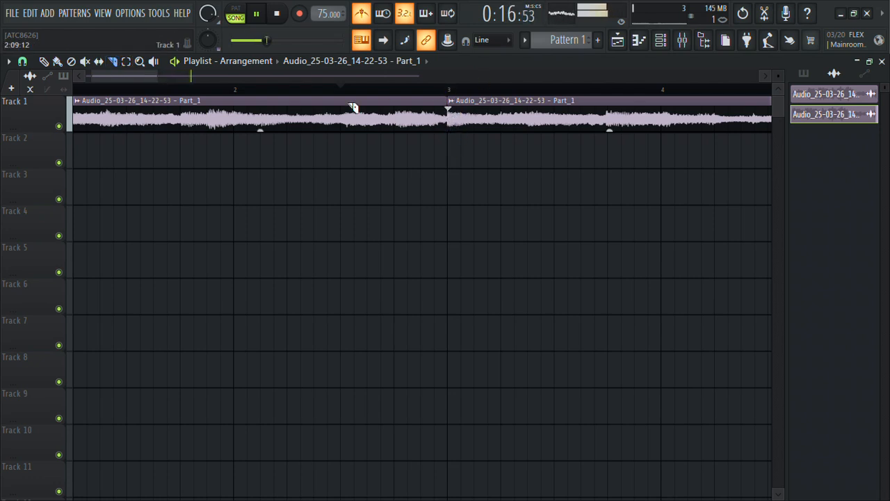
double_click(393, 101)
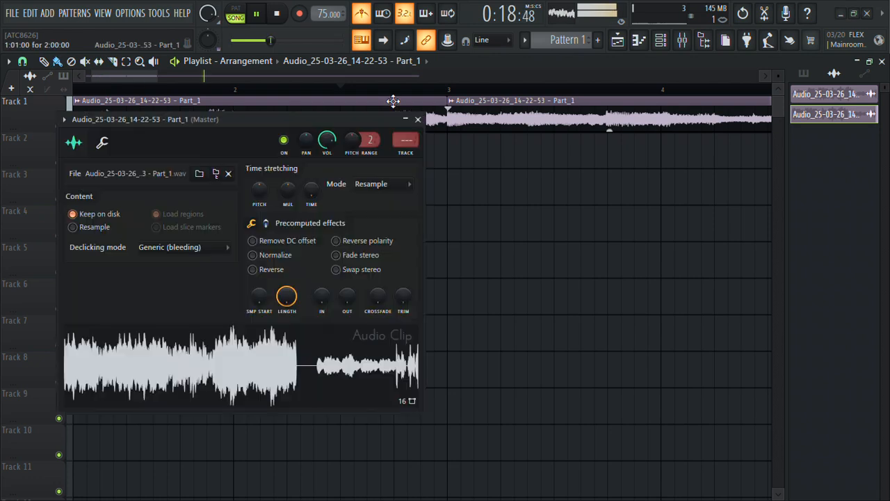
click(199, 254)
click(281, 16)
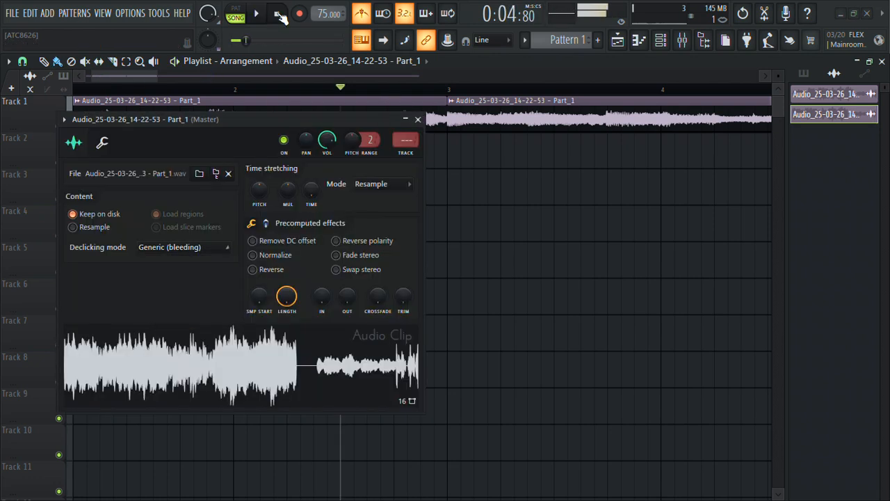
click(417, 119)
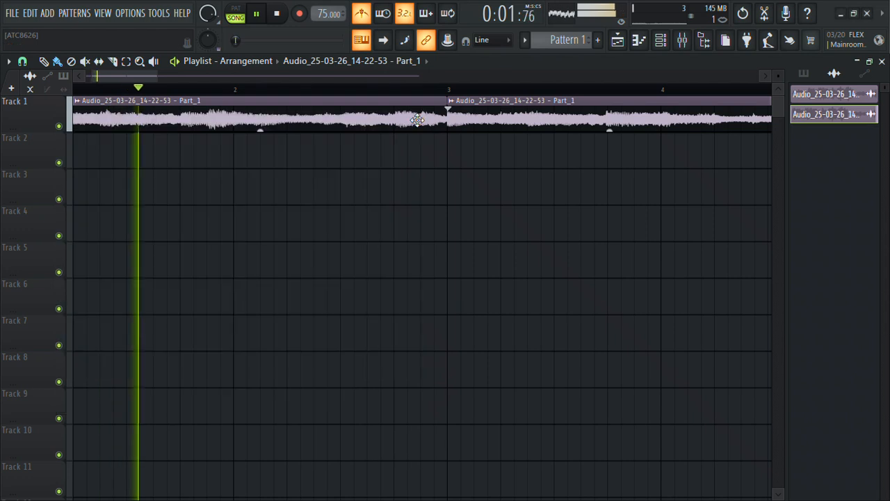
drag(157, 75, 463, 75)
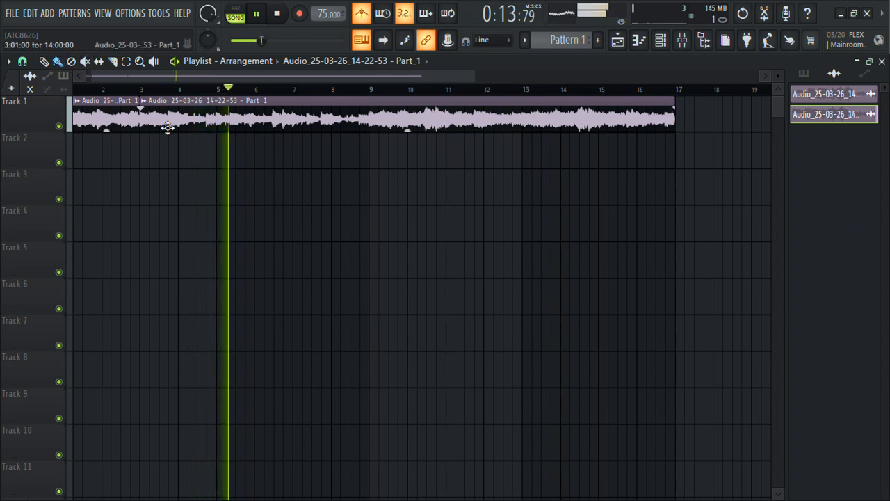
key(space)
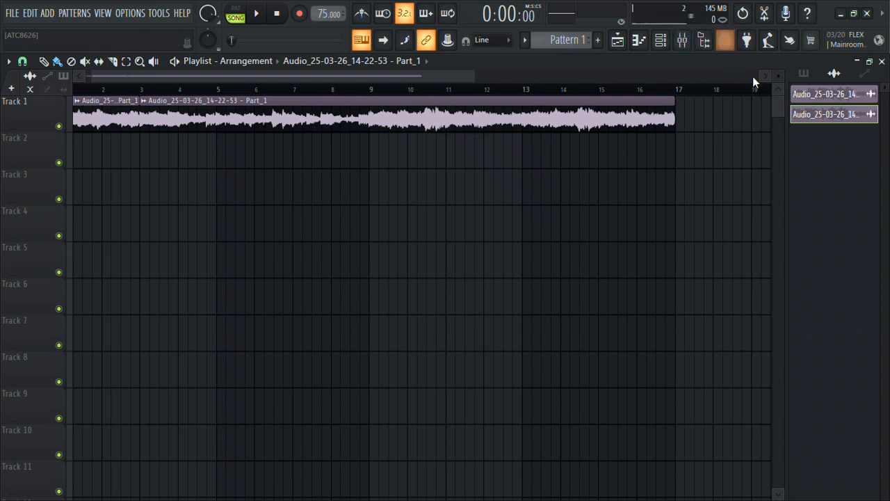
Step: Place Pattern 1 at bar 1 on Track 2 of the playlist
click(806, 75)
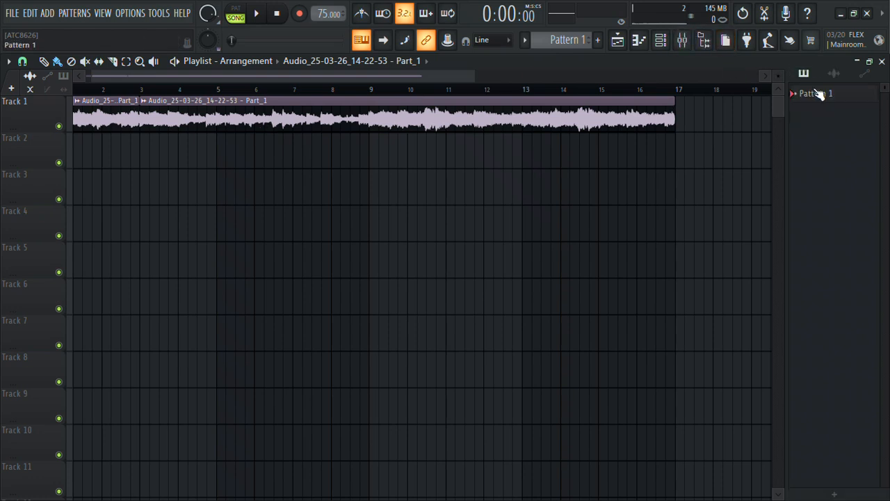
drag(423, 228, 47, 129)
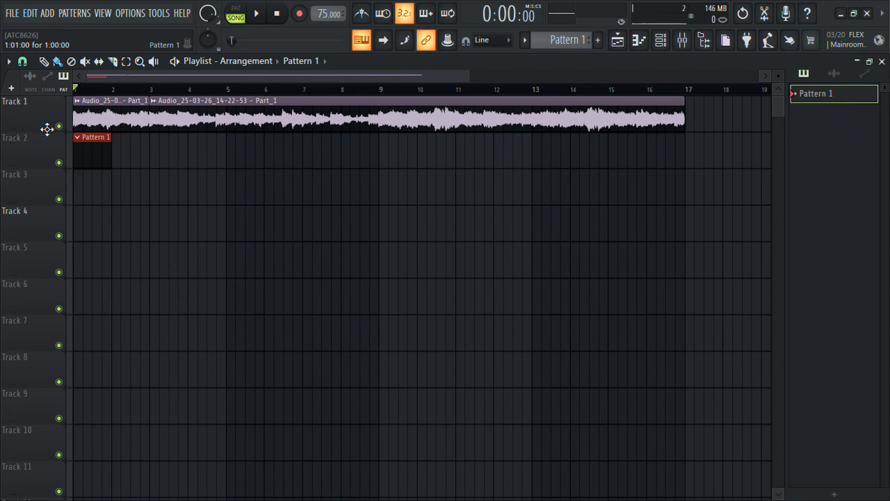
Step: Add an FL Keys instrument channel to the channel rack and close its plugin window
click(639, 40)
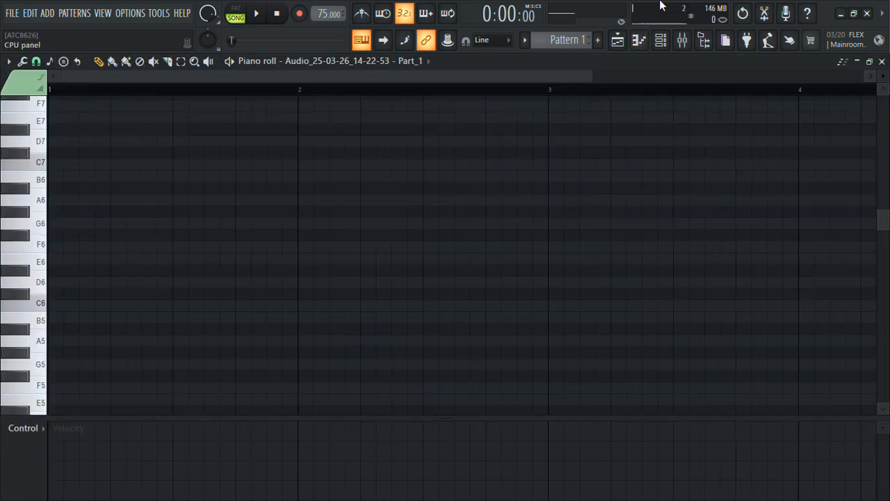
click(660, 48)
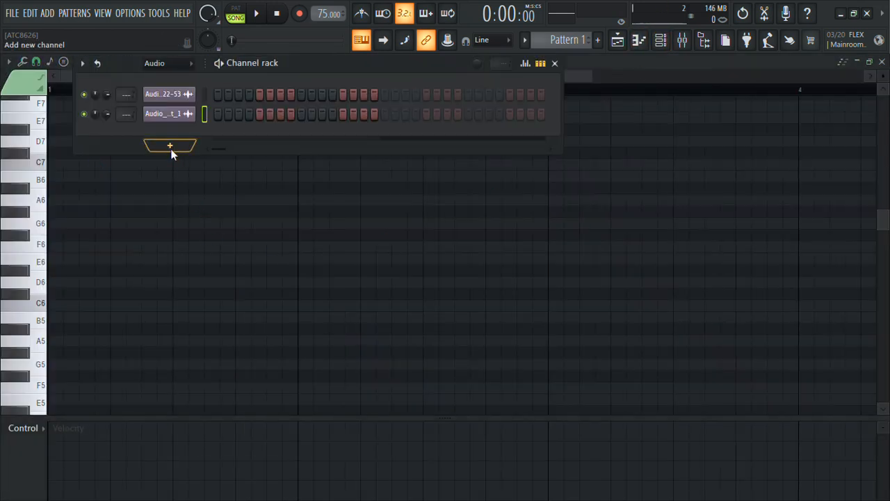
click(171, 148)
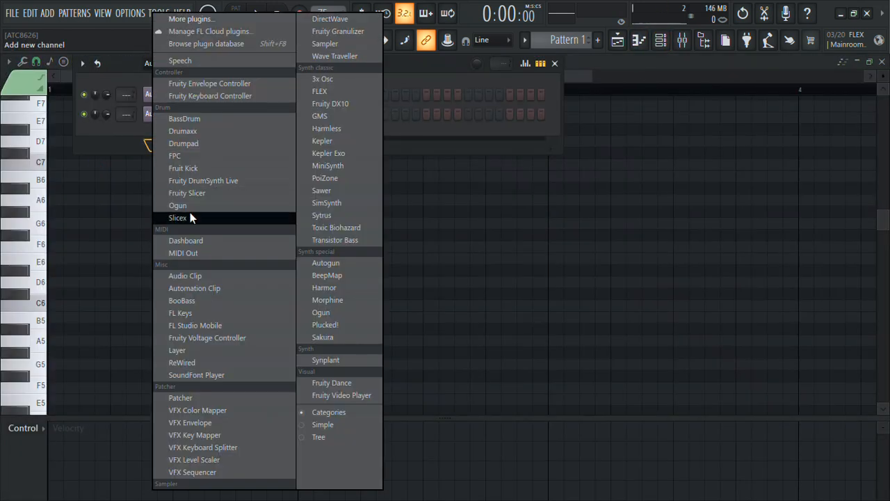
click(197, 314)
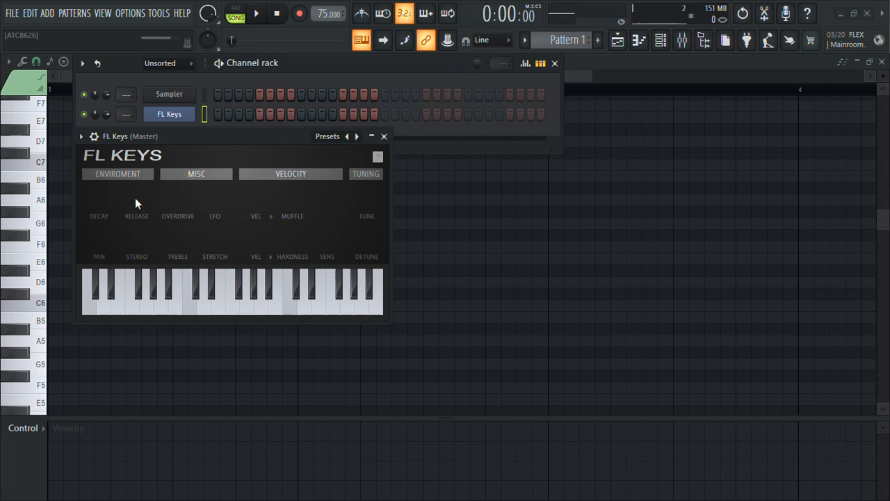
drag(135, 197, 136, 202)
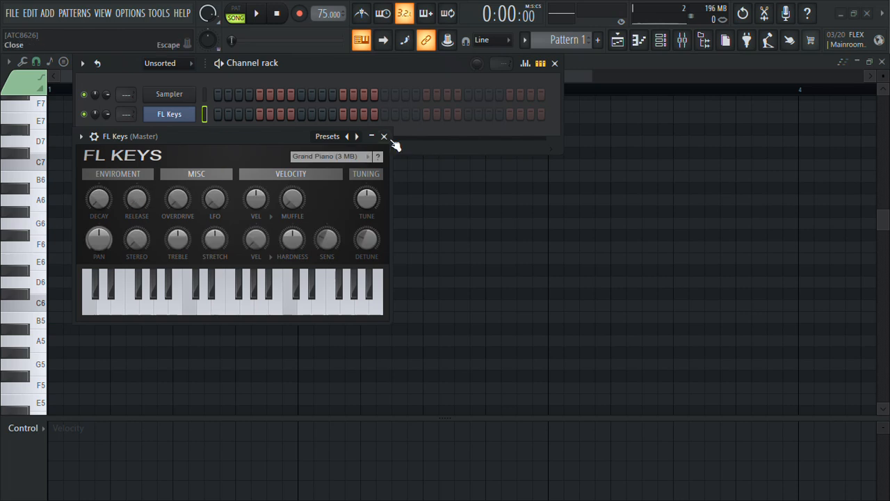
click(383, 136)
Step: In the FL Keys piano roll, find the recording's first note by ear and set the note to G#4, lasting one bar from bar 1
right_click(177, 123)
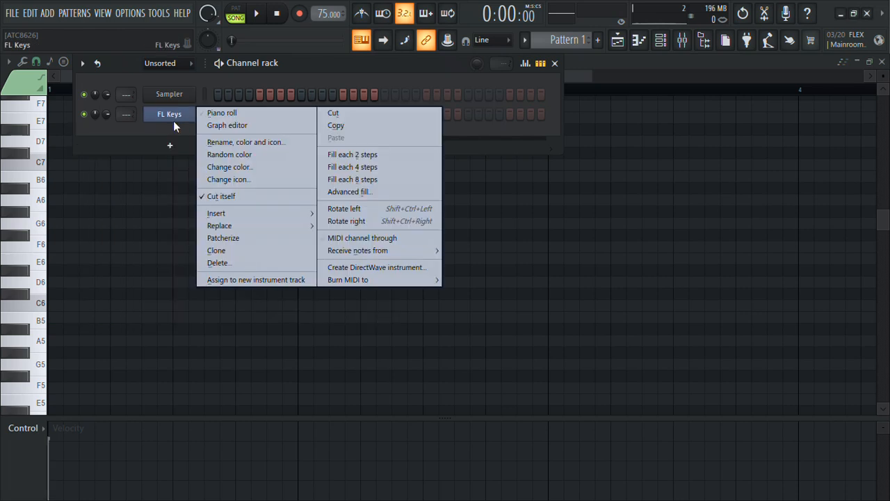
click(237, 114)
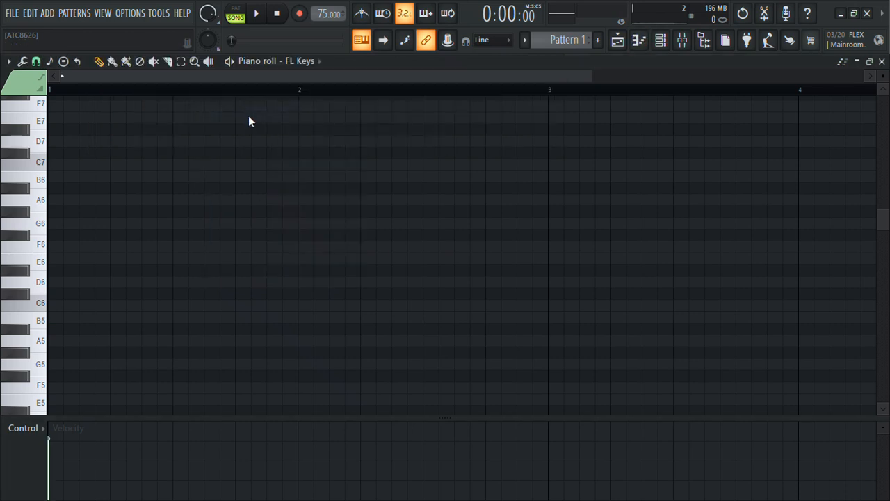
scroll(256, 117, down, 4)
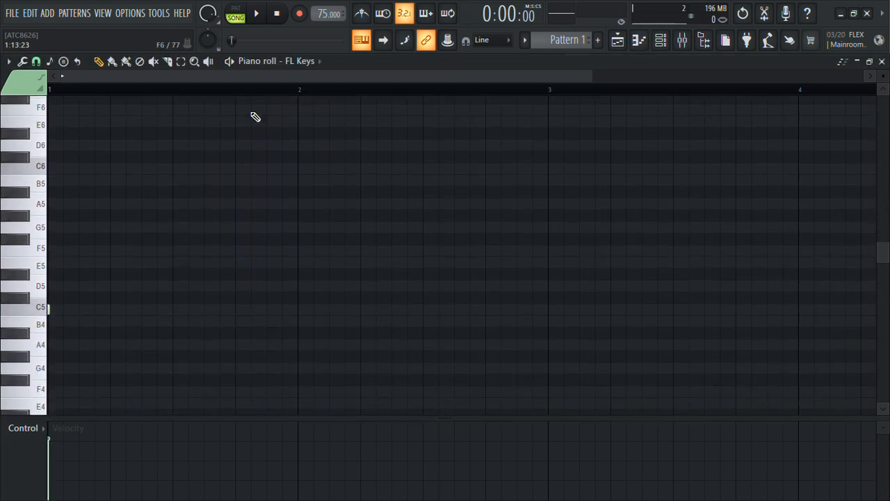
key(space)
key(space)
key(space)
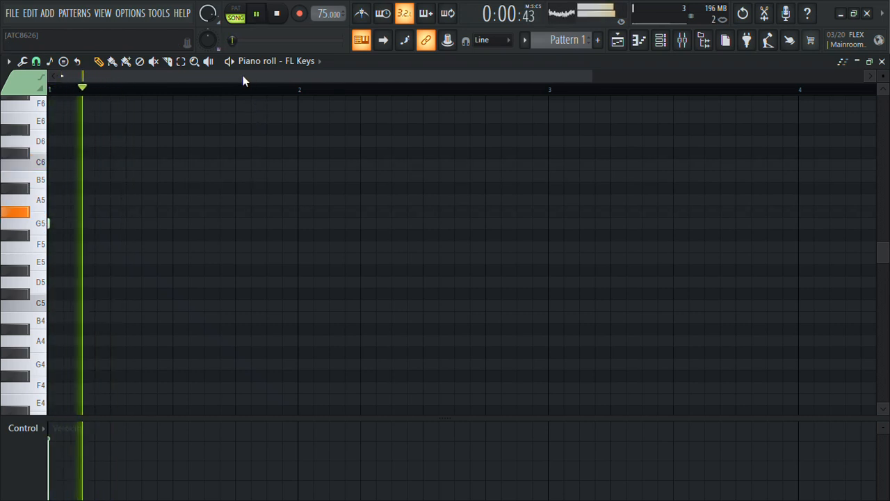
key(shift+Up)
key(ctrl+l)
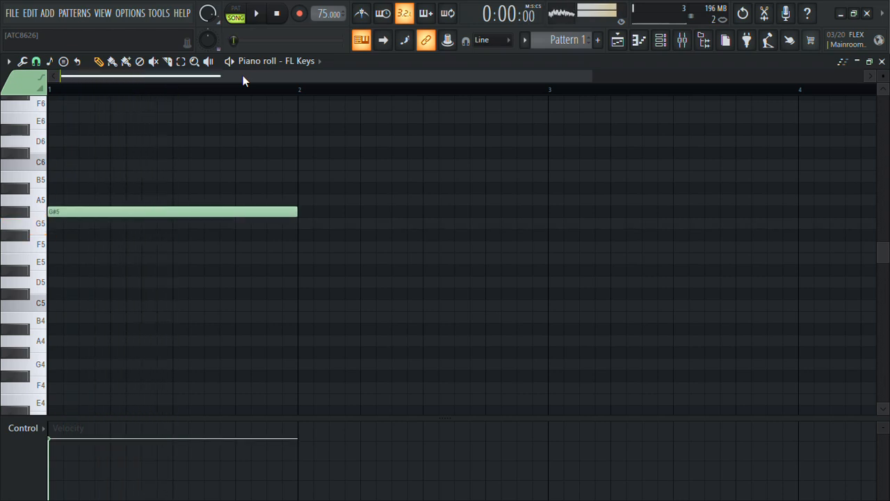
key(ctrl+Down)
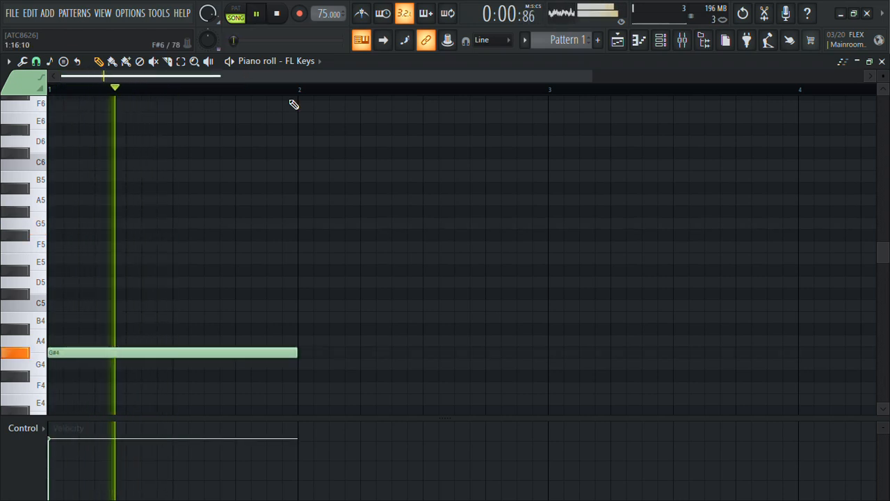
Step: Add an A#4 note at 1:07 extending to bar 3, joined to the end of the G#4, and transpose both notes down two octaves
key(space)
click(141, 330)
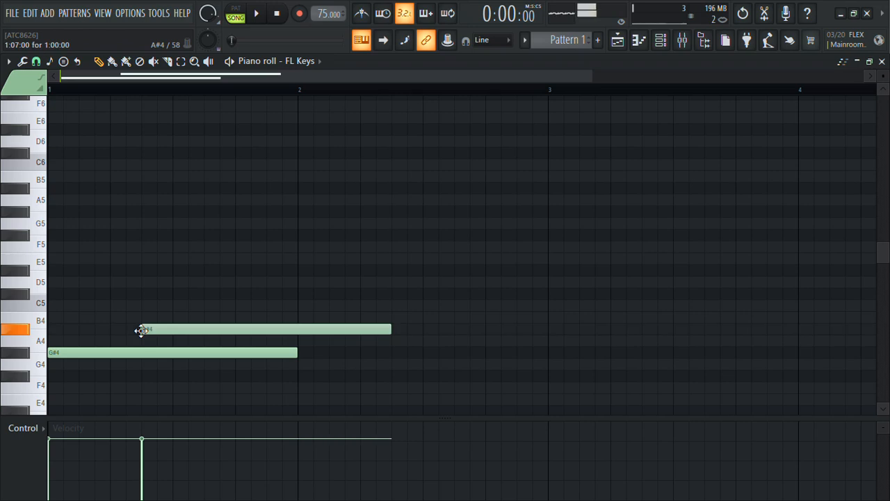
key(space)
key(ctrl+l)
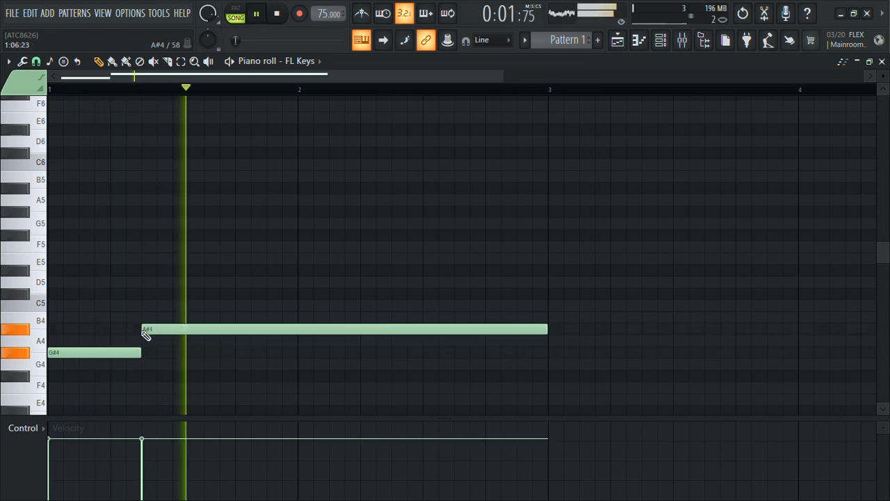
key(ctrl+Down)
key(ctrl+Down)
Step: Route the Part_1 audio clip to mixer track 1 and lower that track's volume to about -5.1 dB
click(669, 46)
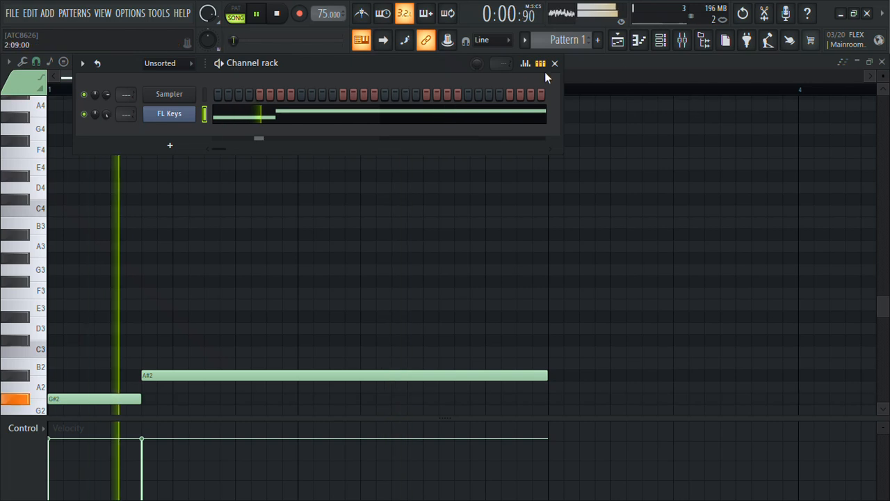
click(617, 40)
double_click(302, 114)
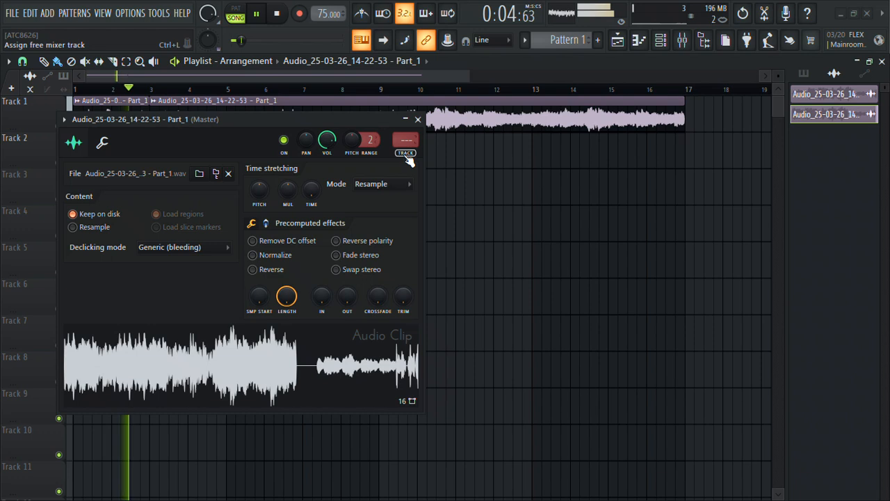
click(407, 155)
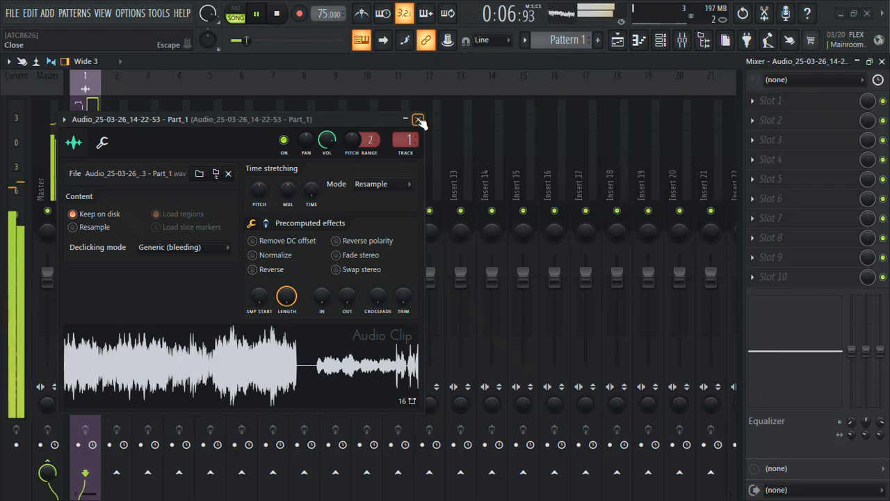
click(418, 120)
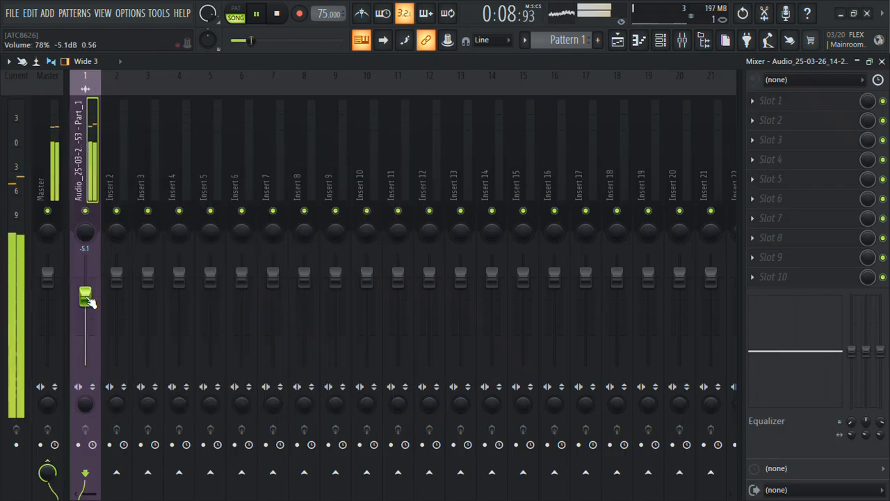
Step: Switch the channel rack to the Unsorted group and open the FL Keys channel's piano roll
click(660, 41)
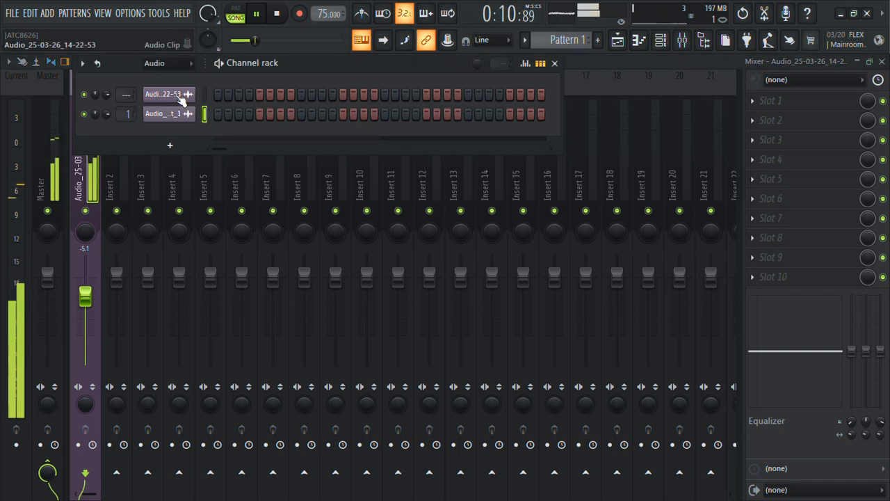
click(169, 69)
click(173, 109)
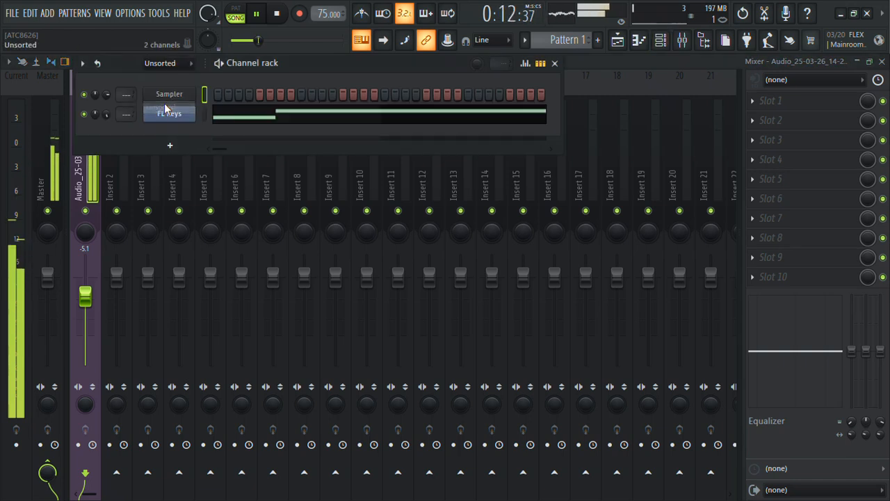
click(226, 125)
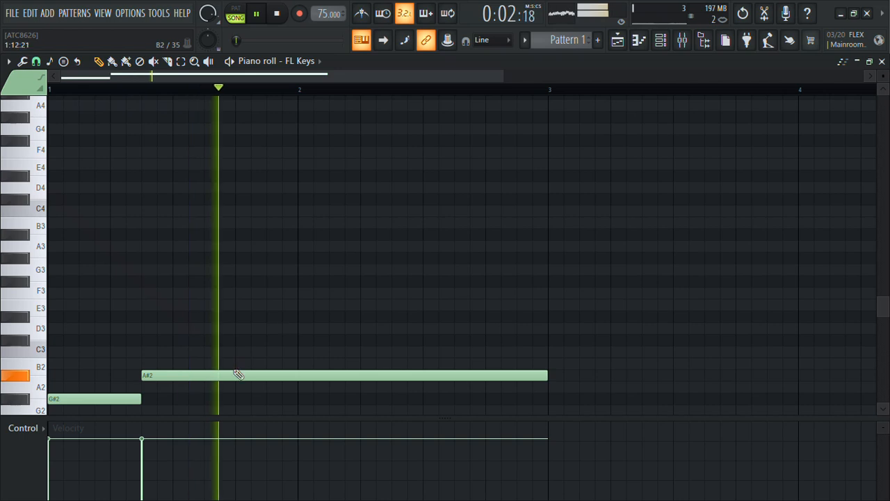
Step: Add a D#3 note at 1:15 extending to bar 4 and join the end of the A#2 note to it
key(space)
drag(265, 333, 264, 315)
key(space)
key(ctrl+l)
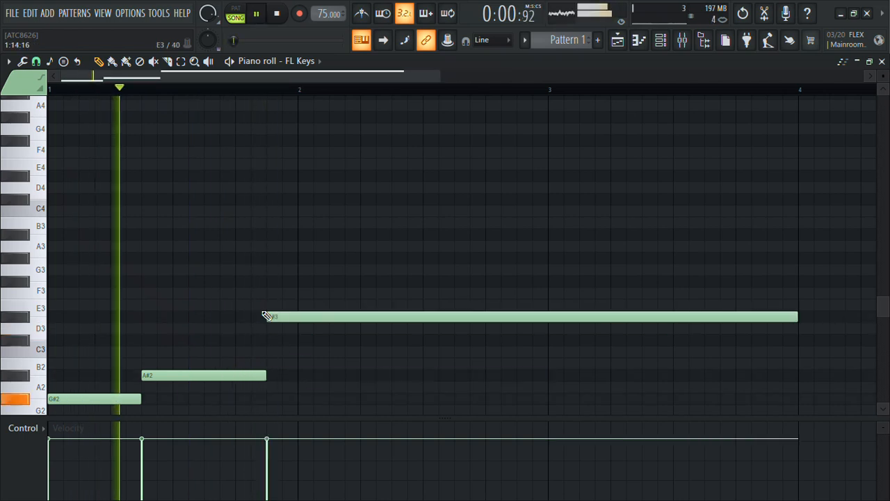
Step: Shorten the D#3 note to end at bar 3 and duplicate the two-bar phrase directly after it
scroll(264, 316, down, 3)
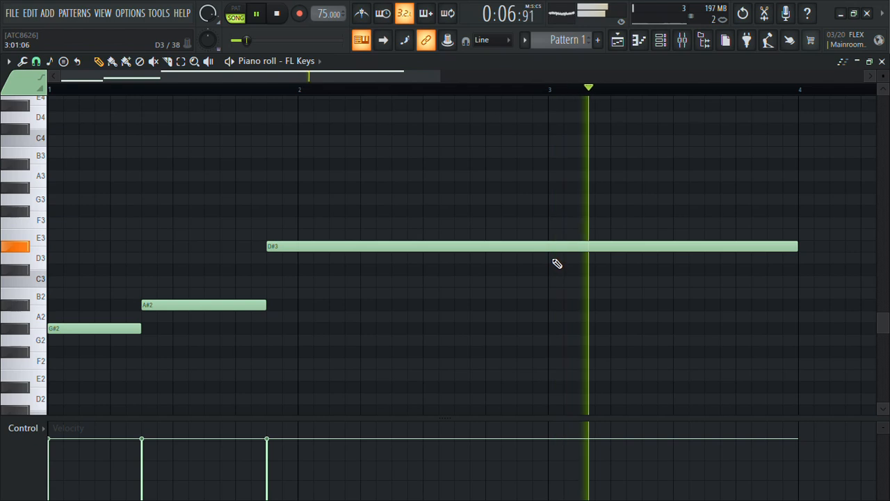
drag(797, 246, 548, 253)
key(ctrl+b)
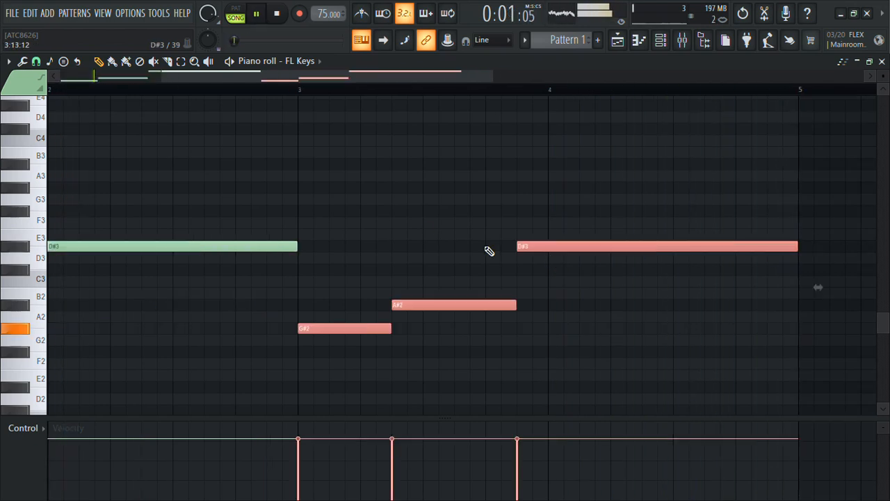
Step: Find the passing note by ear, keeping a C#3 at 1:13 between A#2 and D#3, and join the notes end to end
drag(159, 74, 57, 74)
key(space)
click(203, 306)
click(194, 292)
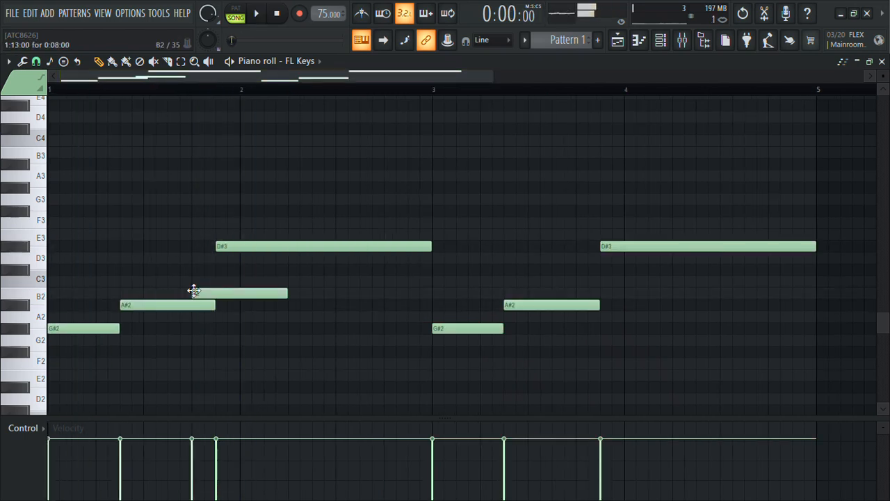
key(space)
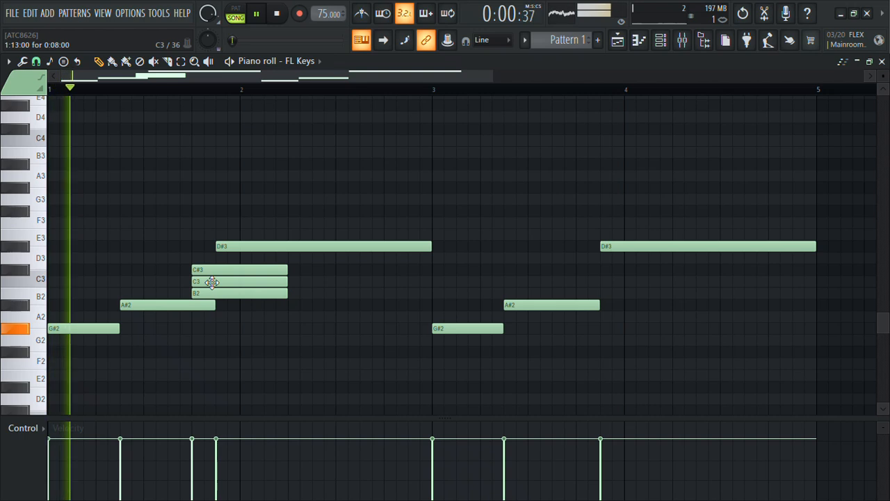
right_click(209, 280)
right_click(224, 293)
key(ctrl+l)
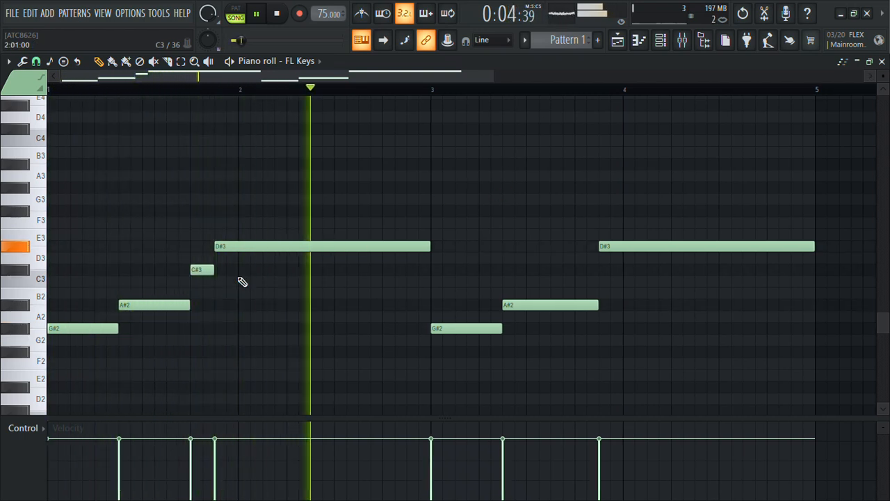
Step: Shorten the first D#3 to end at 2:13 and follow it with two-step F#2 and A#2 notes at 2:13 and 2:15
key(space)
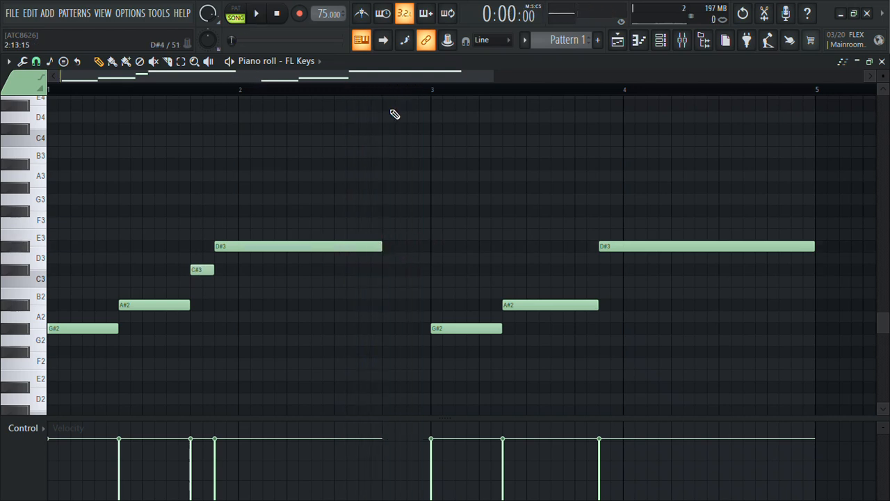
key(space)
key(space)
click(200, 271)
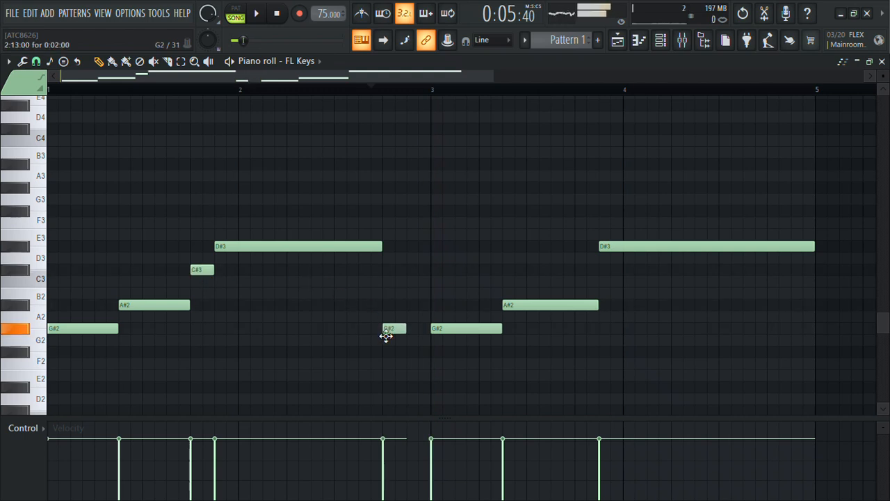
drag(385, 343, 383, 354)
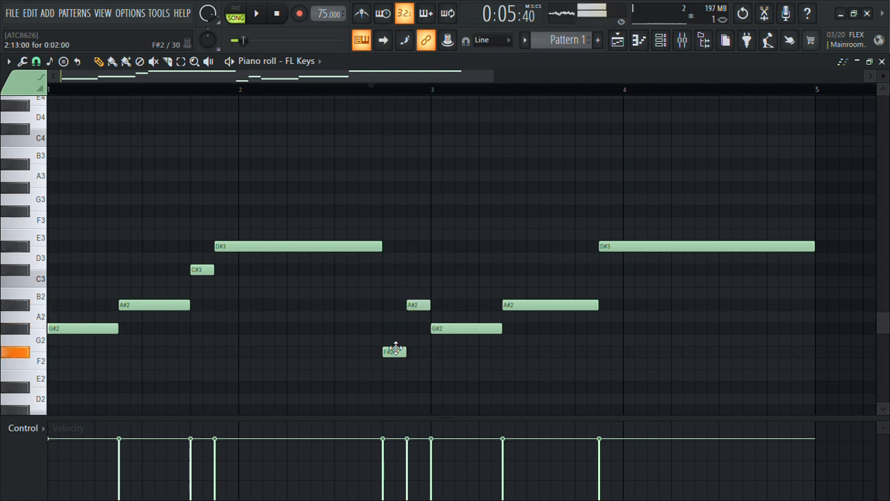
click(411, 305)
key(space)
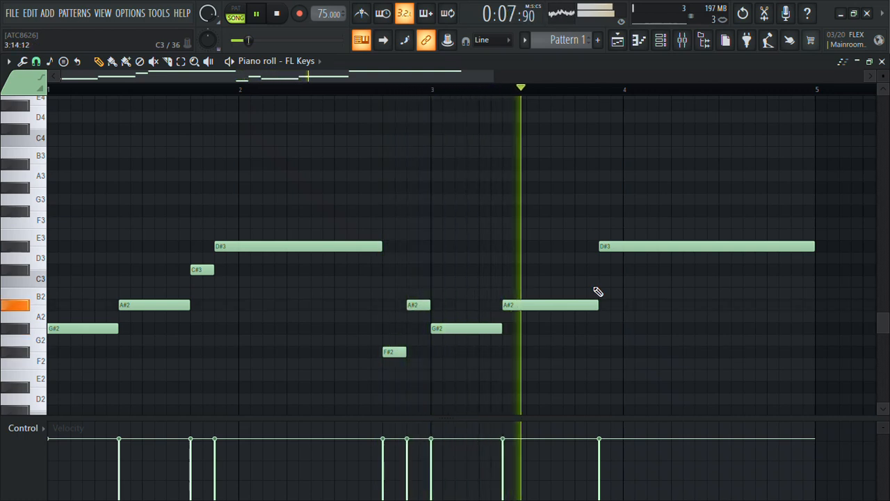
Step: Replace the notes in bars 3 and 4 with a duplicate of the edited phrase from bars 1 and 2
click(577, 271)
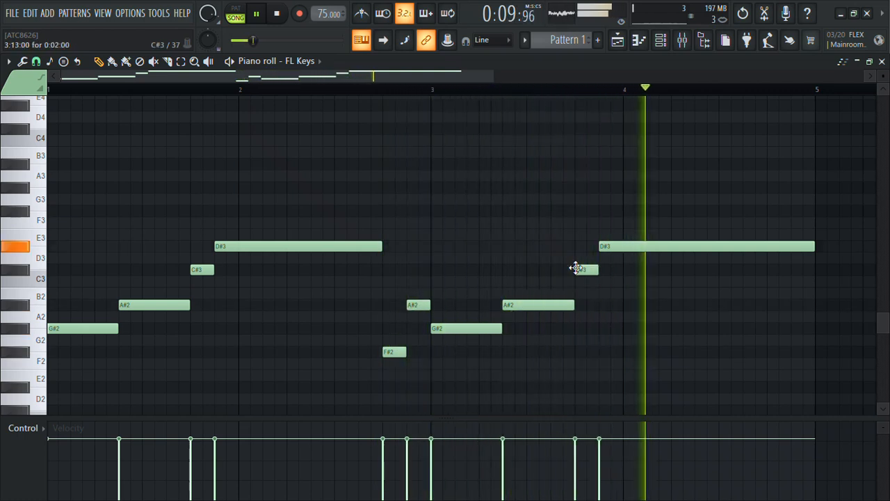
drag(812, 244, 770, 250)
right_click(765, 250)
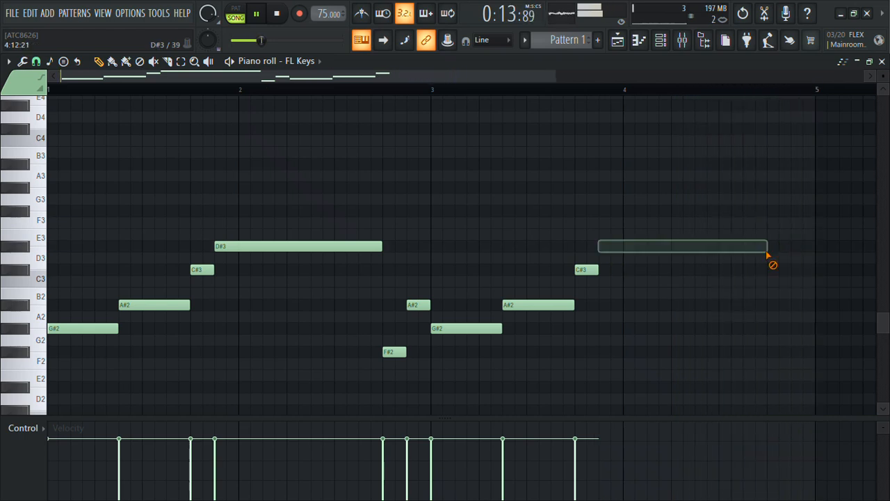
right_click(588, 270)
right_click(546, 305)
right_click(491, 329)
key(ctrl+b)
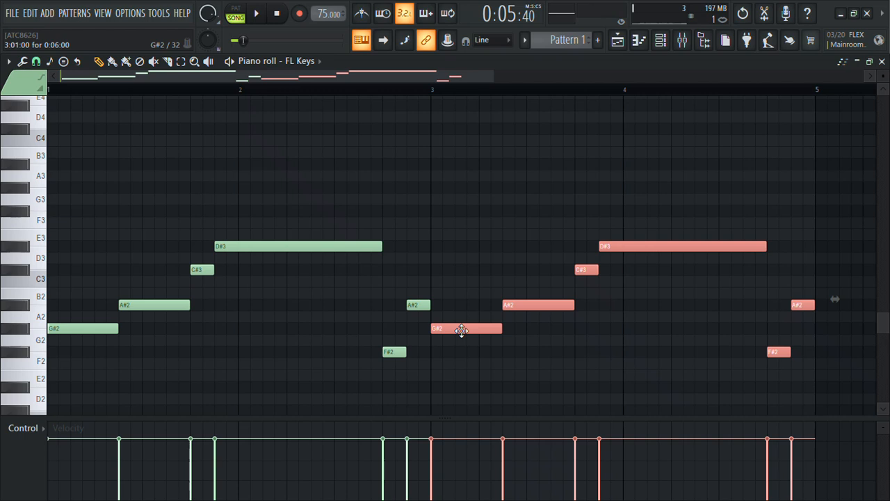
Step: Play the arrangement from the start to check Pattern 1 against the audio clip, and reopen the pattern's piano roll
click(616, 38)
key(space)
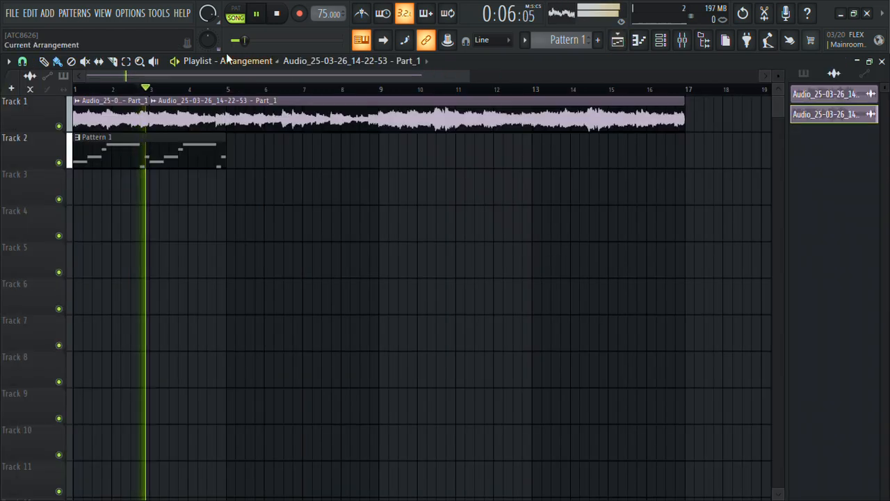
click(276, 17)
key(space)
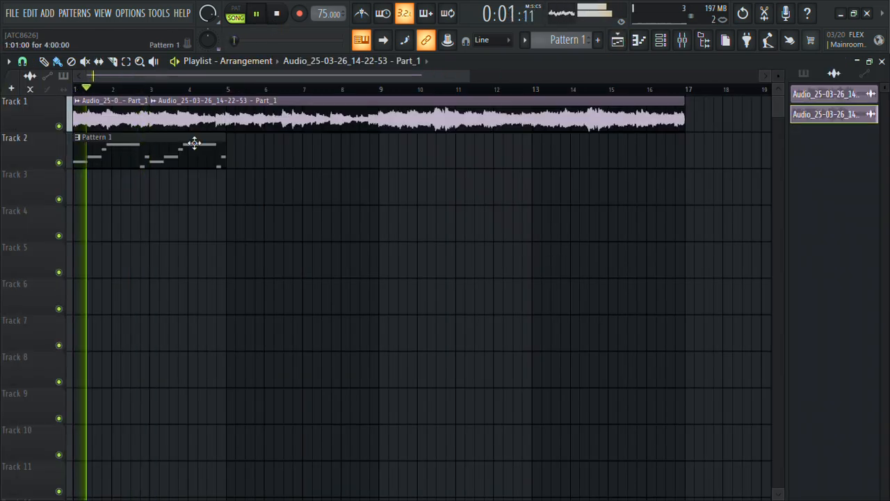
double_click(146, 160)
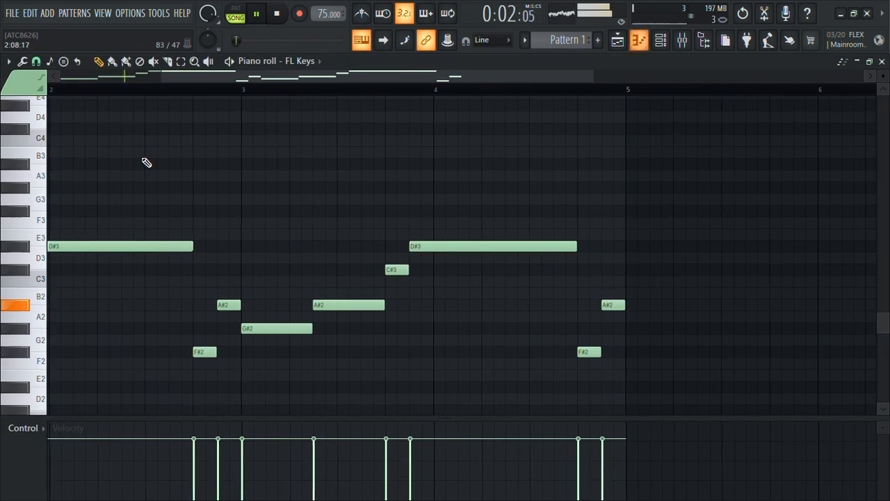
Step: Show the browser and search it for "bass"
click(704, 42)
click(45, 99)
text(bass)
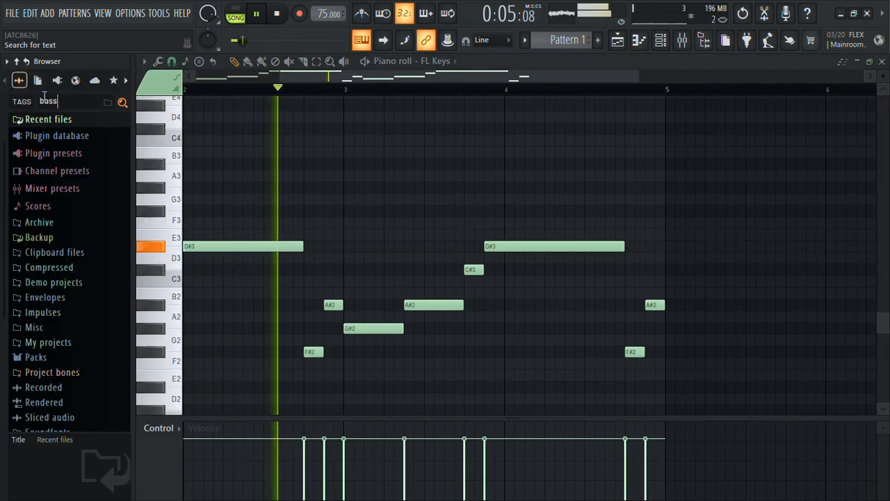
Step: Add Fruity Parametric EQ 2 to slot 5 of the audio's mixer track and load the "30Hz + 18kHz cut" preset
click(685, 42)
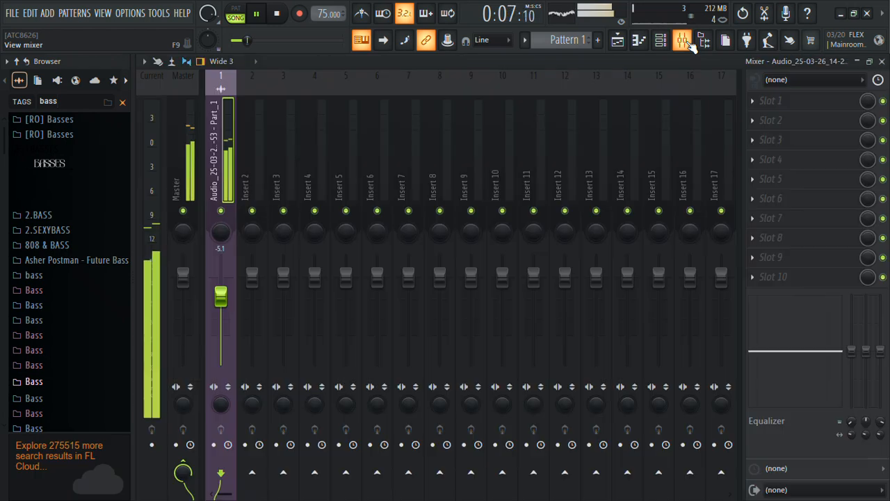
click(795, 185)
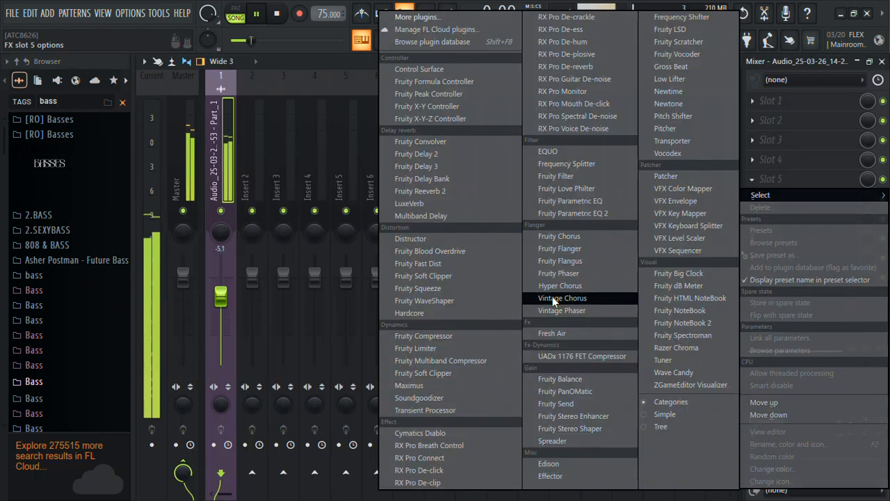
click(588, 215)
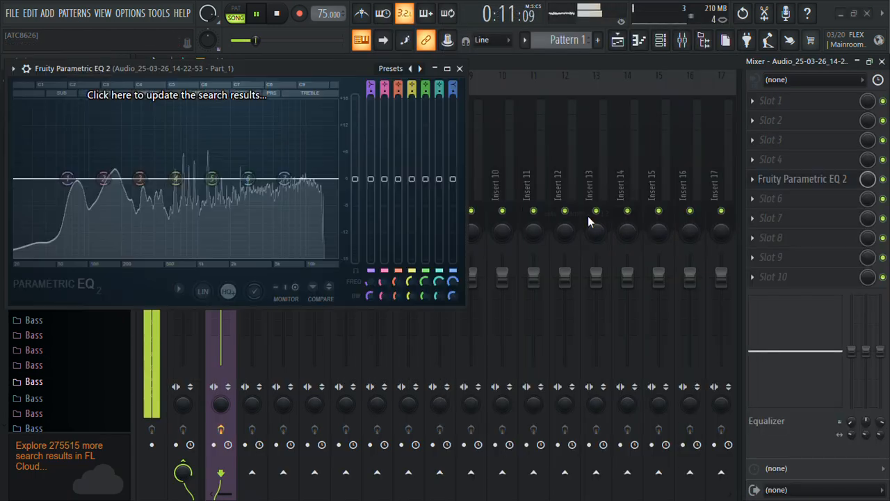
click(388, 69)
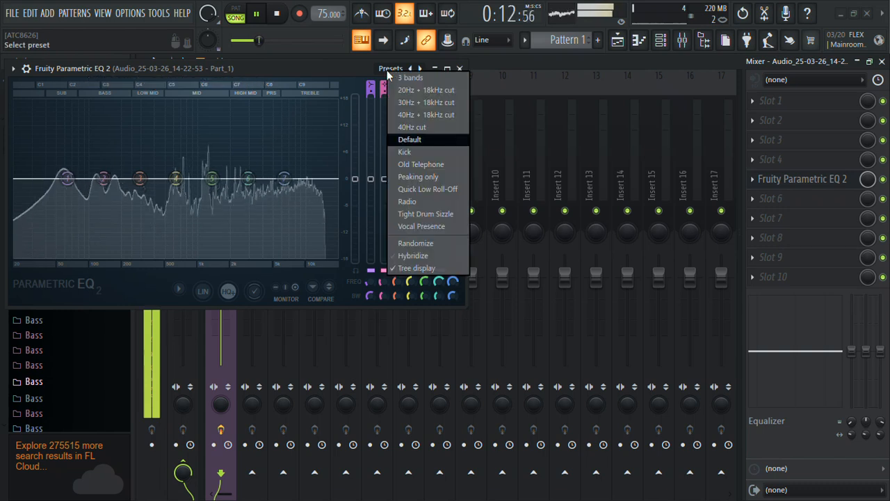
click(410, 102)
Step: Raise the EQ's low-cut frequency to around 100 Hz and close the mixer, EQ and piano roll windows
key(space)
drag(110, 179, 98, 179)
key(space)
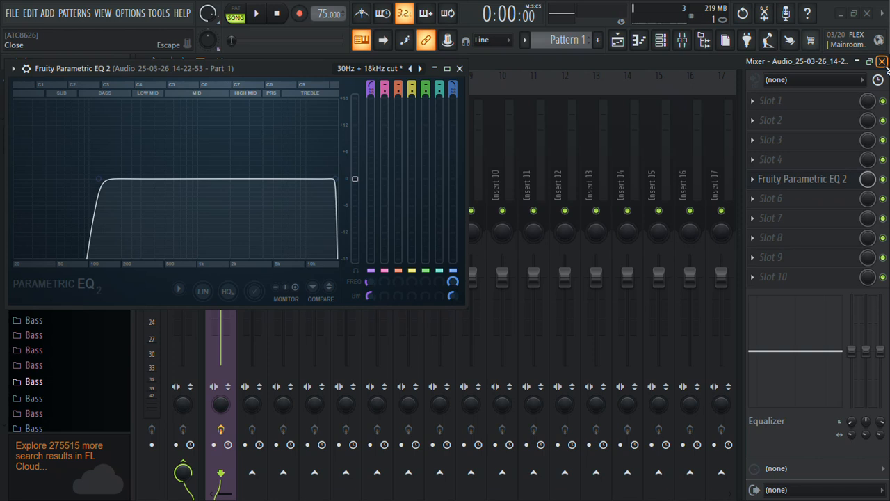
click(882, 62)
click(460, 69)
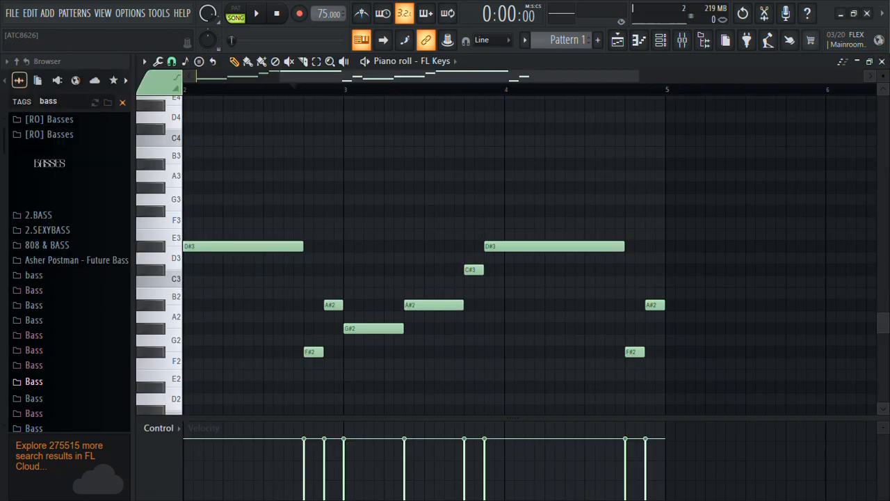
click(883, 61)
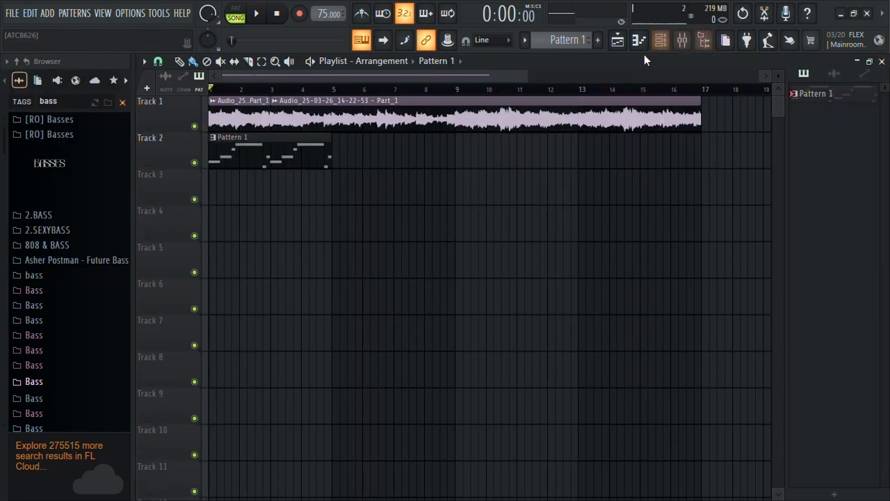
Step: Open the [RO] Basses folder and audition its bass samples
click(43, 136)
click(70, 147)
click(66, 174)
drag(74, 148, 76, 155)
click(77, 174)
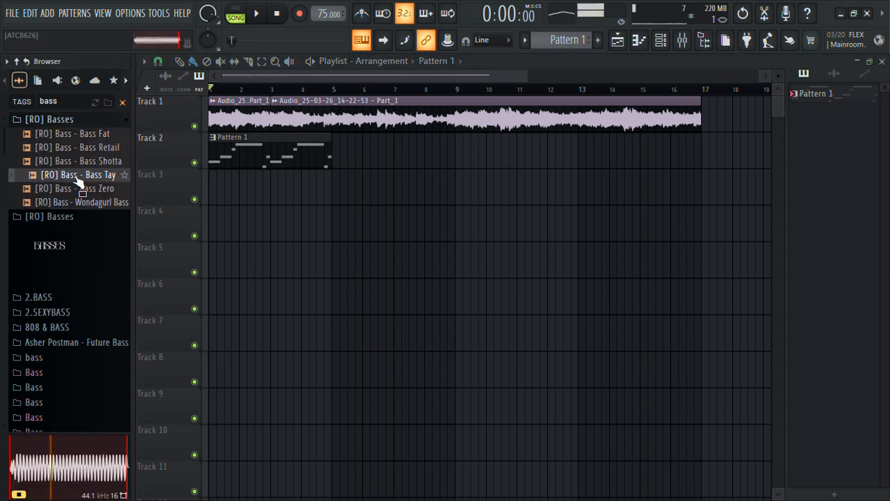
click(76, 189)
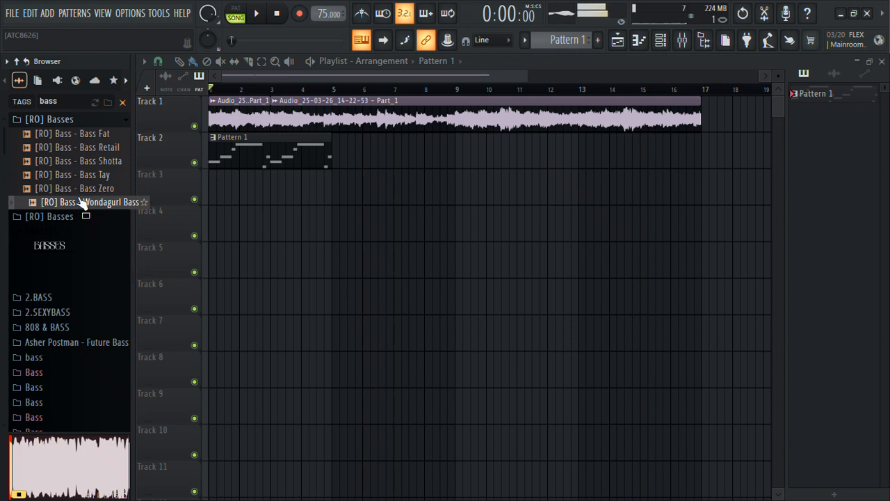
click(82, 161)
click(82, 148)
click(81, 135)
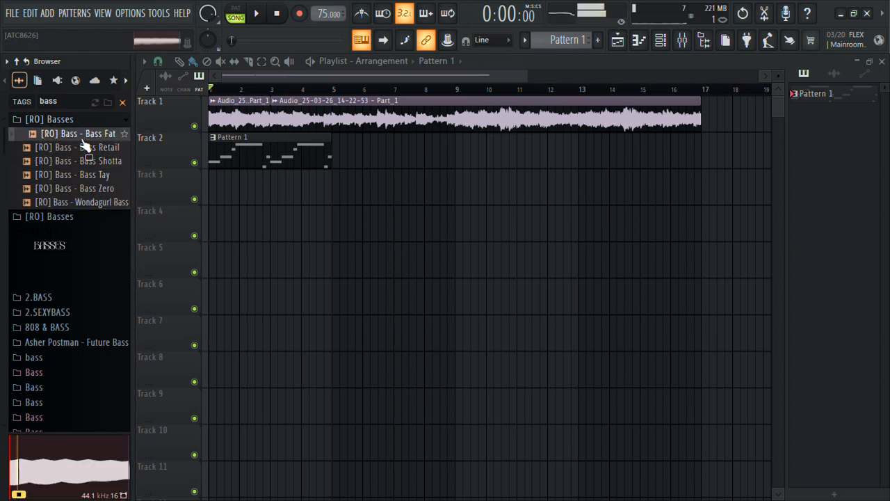
Step: Open the [RO] Bass - Bass Fat sample in a new channel with loop points off and Normalize and the volume envelope enabled
right_click(90, 136)
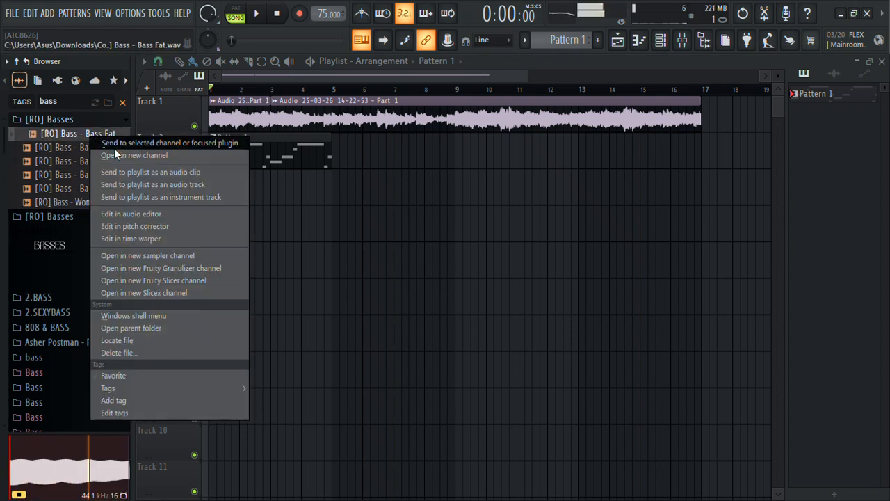
click(121, 153)
click(660, 39)
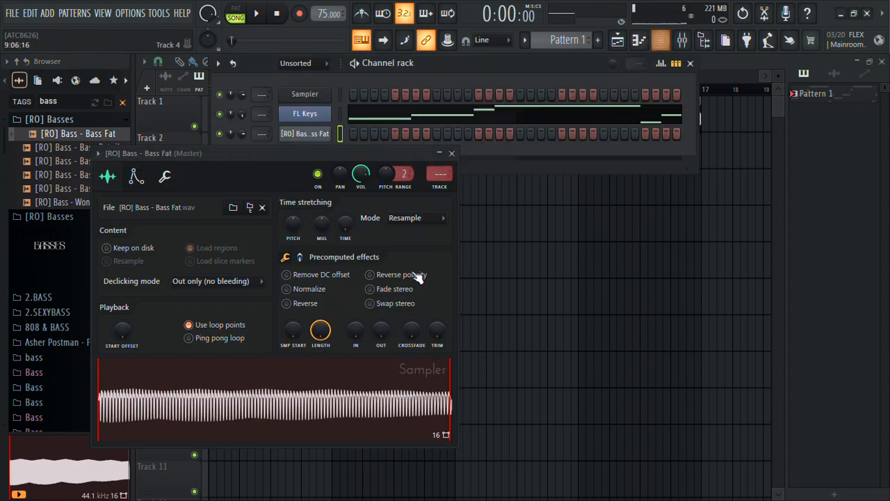
click(285, 289)
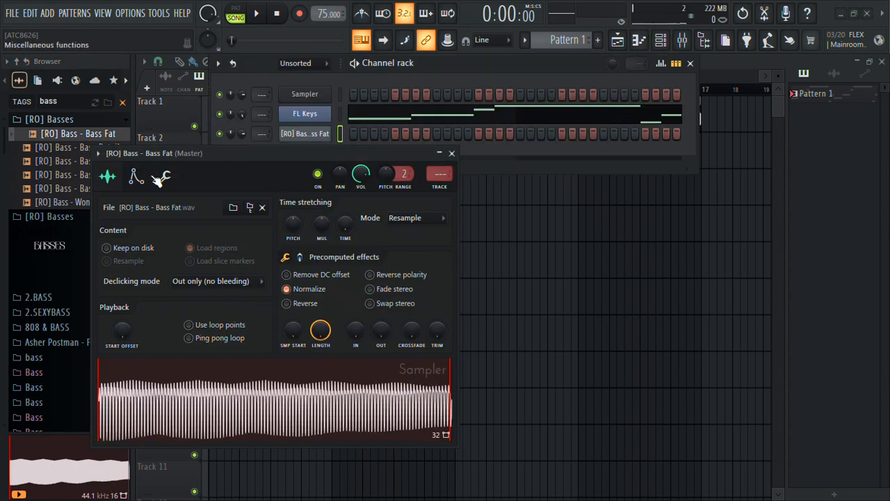
click(136, 177)
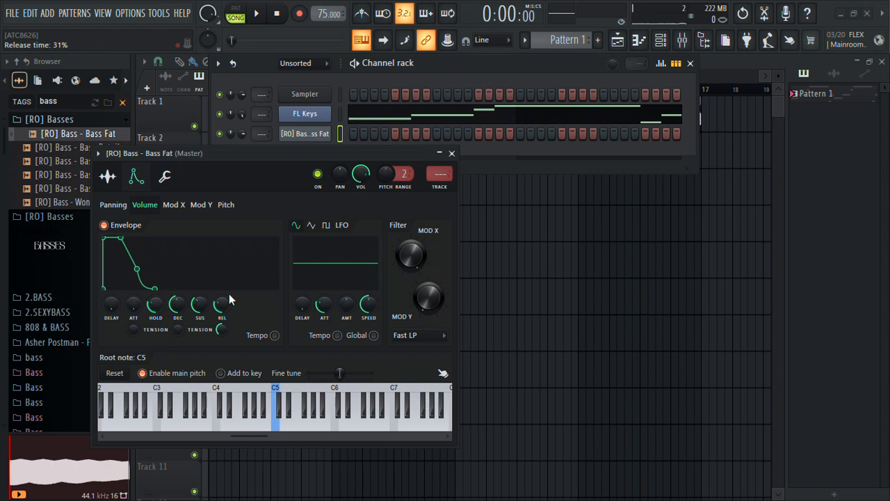
Step: Copy the FL Keys notes into the Bass Fat channel and transpose the pasted notes up two octaves
right_click(322, 119)
click(457, 122)
right_click(300, 134)
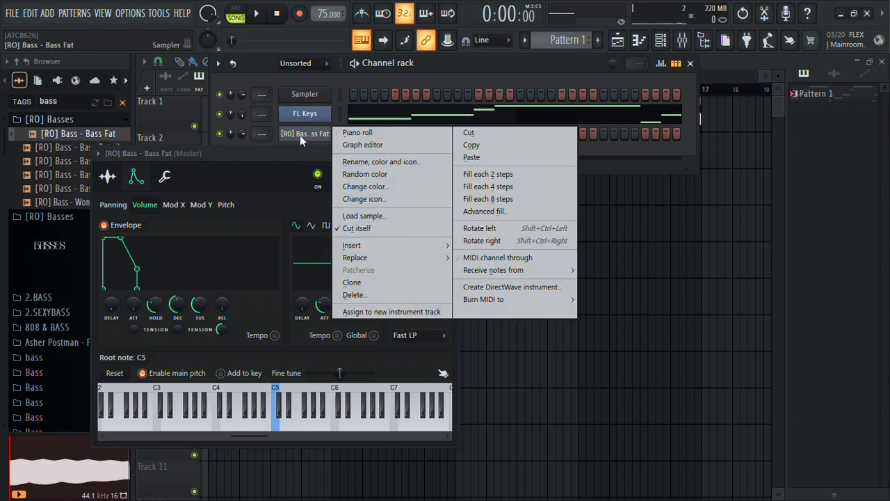
click(473, 157)
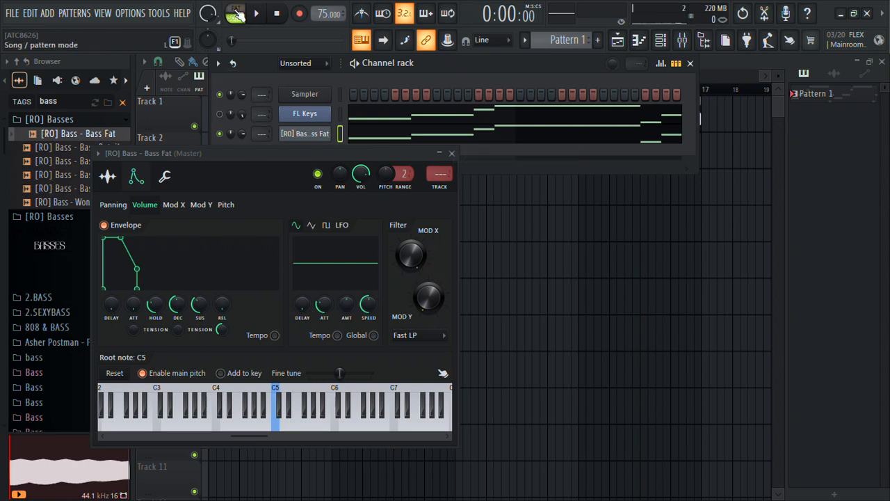
click(379, 134)
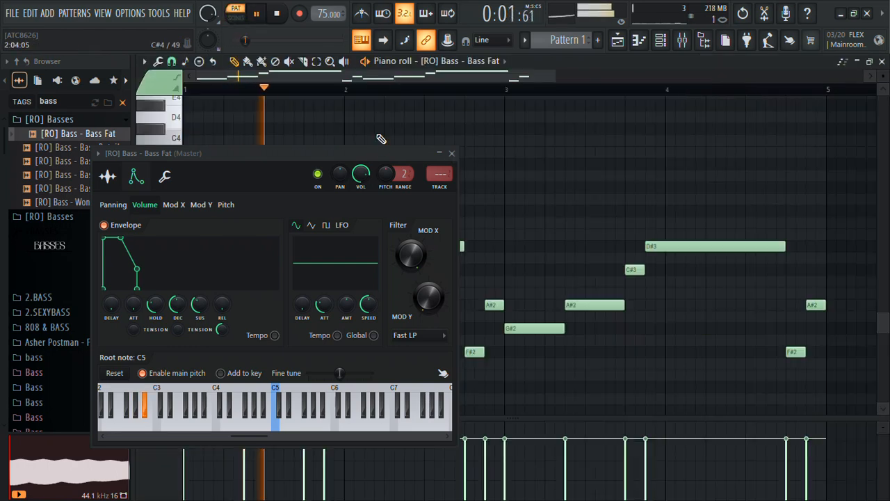
key(ctrl+Up)
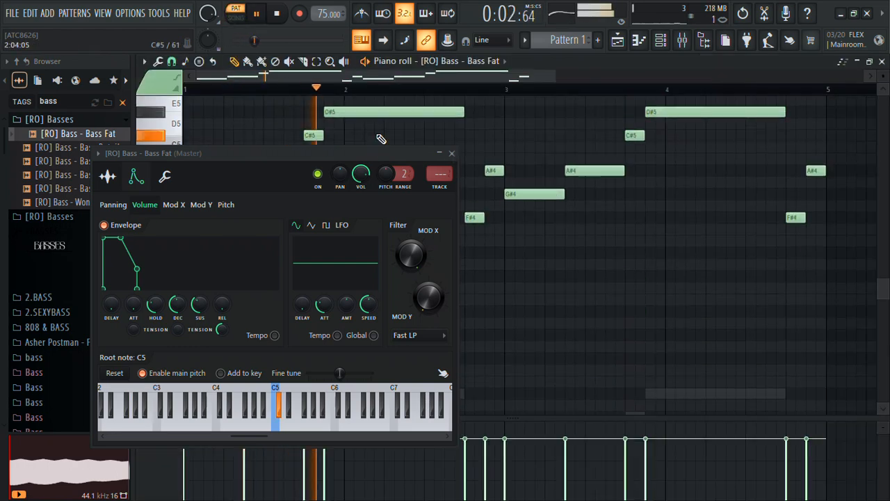
Step: Play the pattern with FL Keys unmuted alongside Bass Fat, and close the Bass Fat channel window
click(300, 14)
click(579, 122)
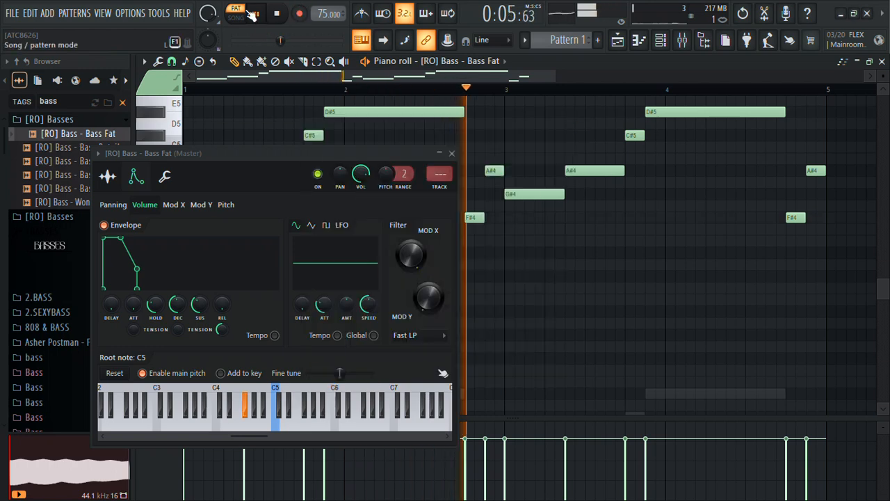
click(660, 41)
key(space)
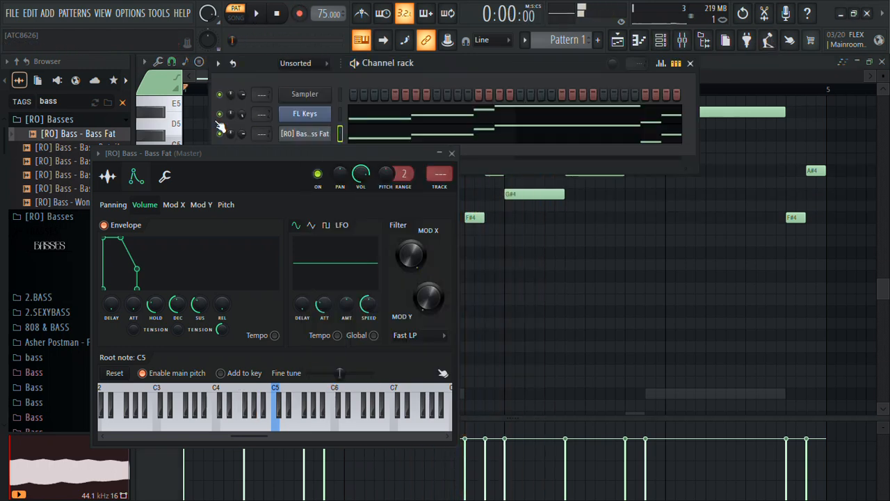
click(453, 153)
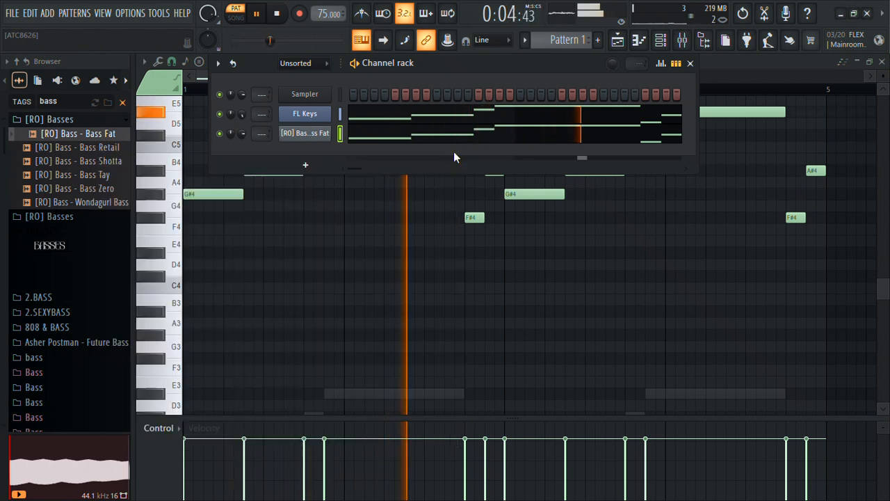
click(221, 114)
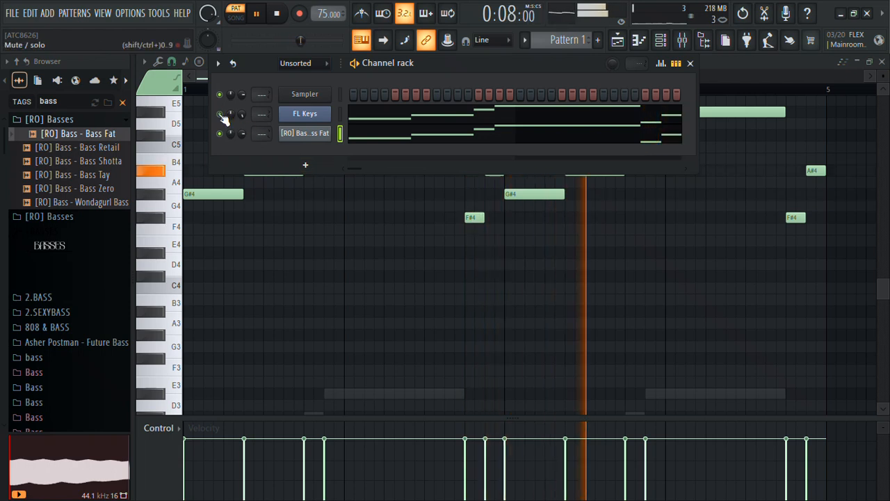
Step: Try the Bass Fat notes one octave higher and bring them back down an octave
click(362, 142)
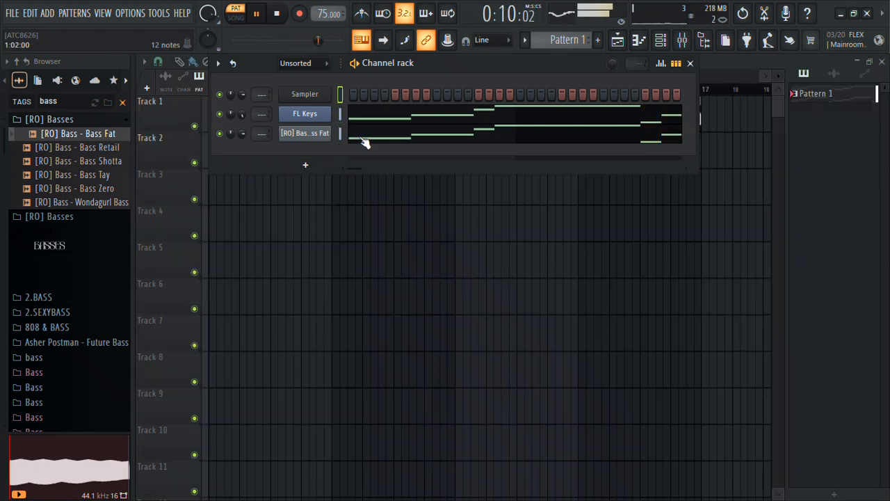
click(364, 142)
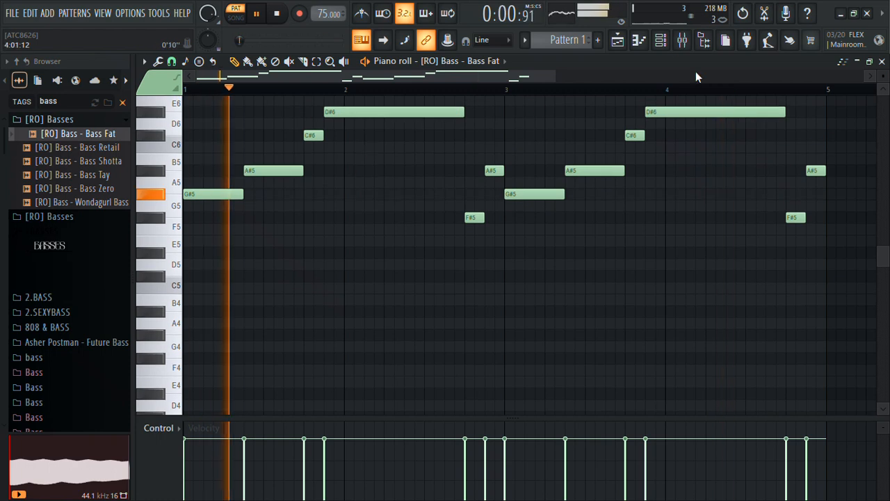
click(661, 41)
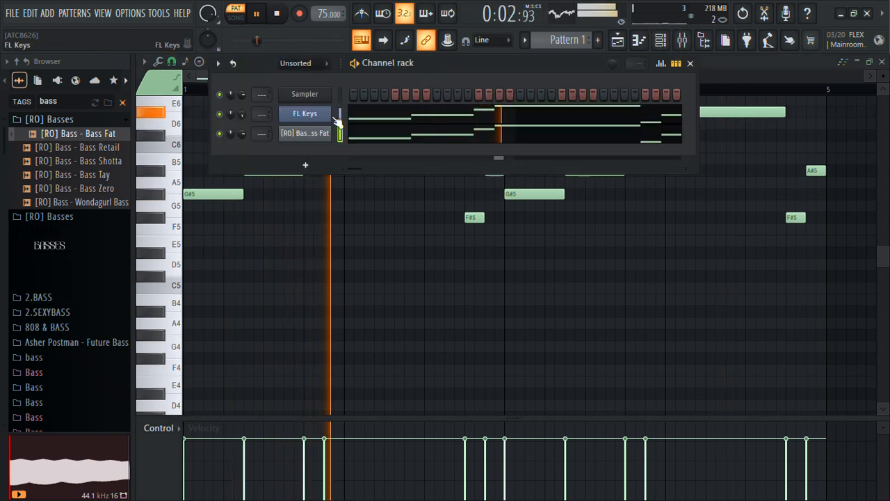
click(372, 137)
click(373, 138)
key(ctrl+Down)
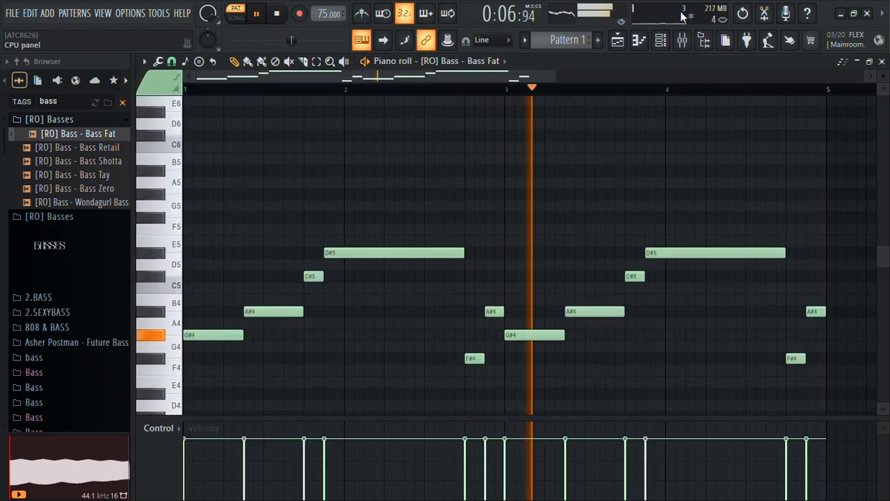
Step: Route the FL Keys and Bass Fat channels to mixer tracks 6 and 7 and select the FL Keys track
click(661, 41)
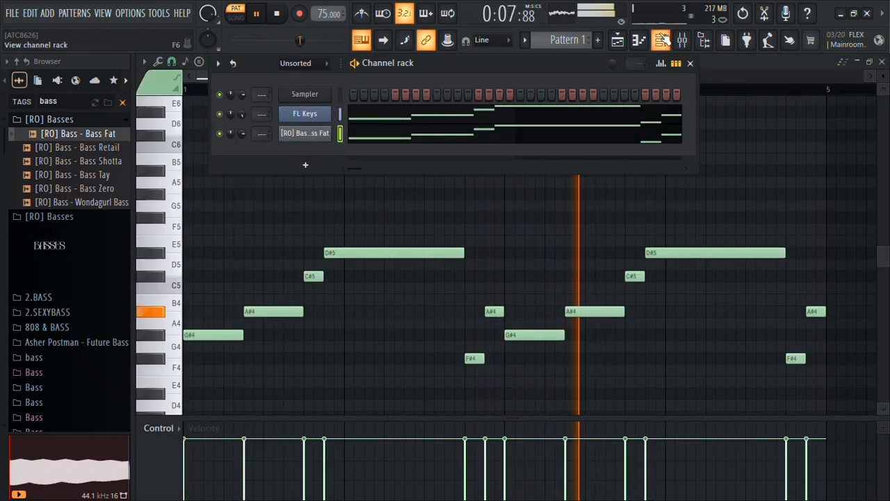
click(338, 112)
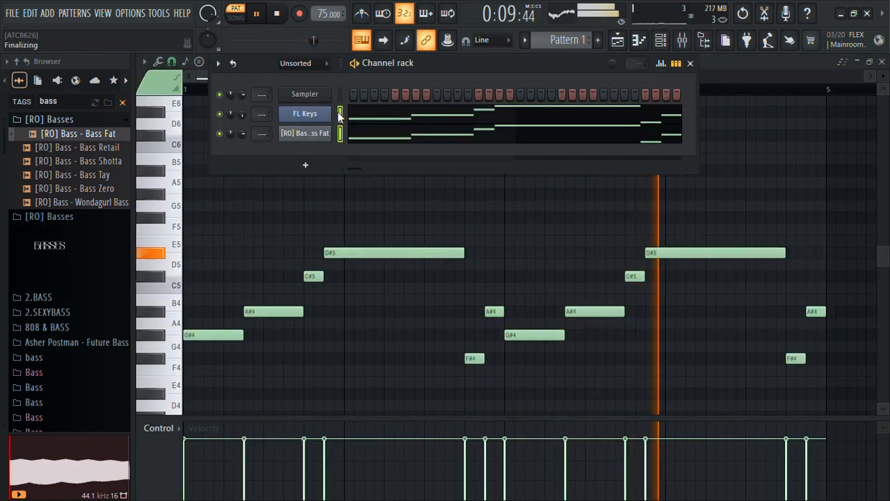
click(691, 40)
click(380, 130)
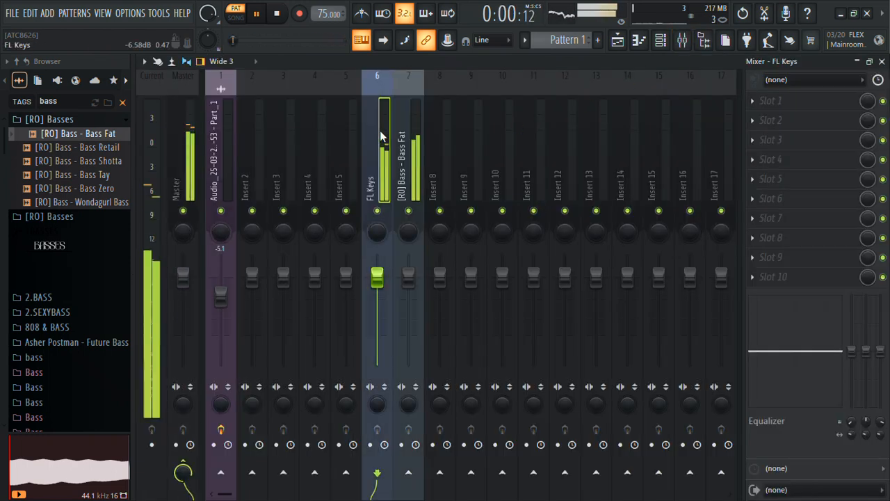
Step: Add Fruity Parametric EQ 2 to slot 4 of the FL Keys mixer track and load the "30Hz + 18kHz cut" preset
click(850, 160)
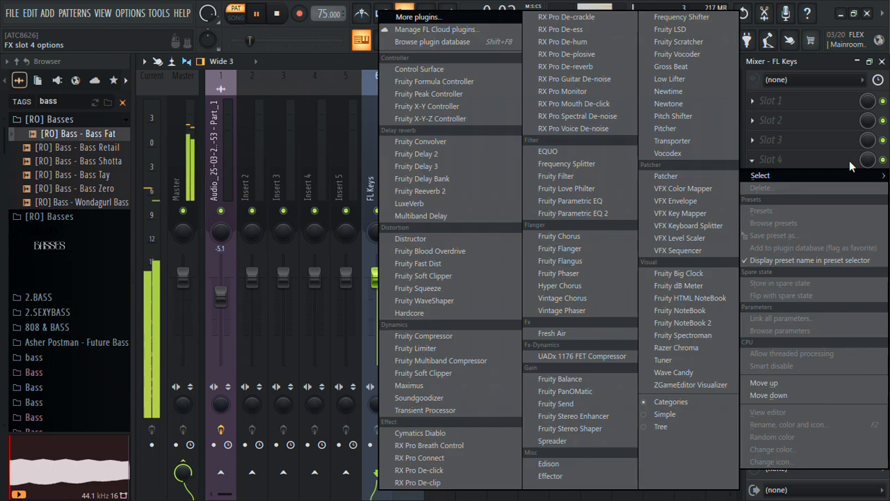
click(607, 213)
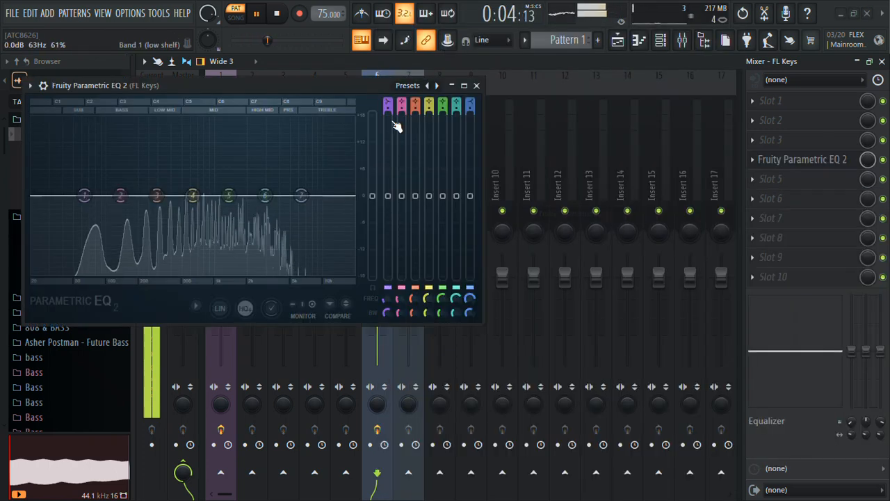
click(410, 85)
click(415, 122)
Step: Raise the EQ's low-cut frequency to around 200 Hz and lower the FL Keys mixer track to -2.6 dB
drag(39, 197, 156, 196)
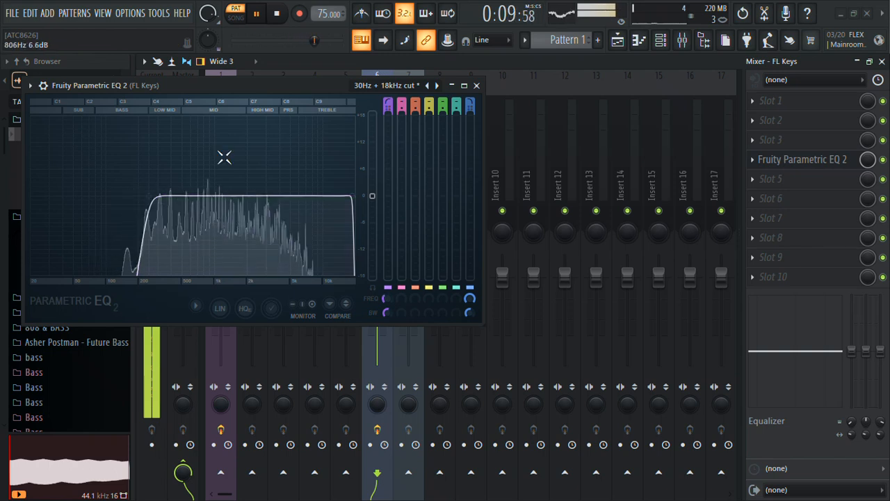
click(477, 85)
drag(377, 283, 377, 287)
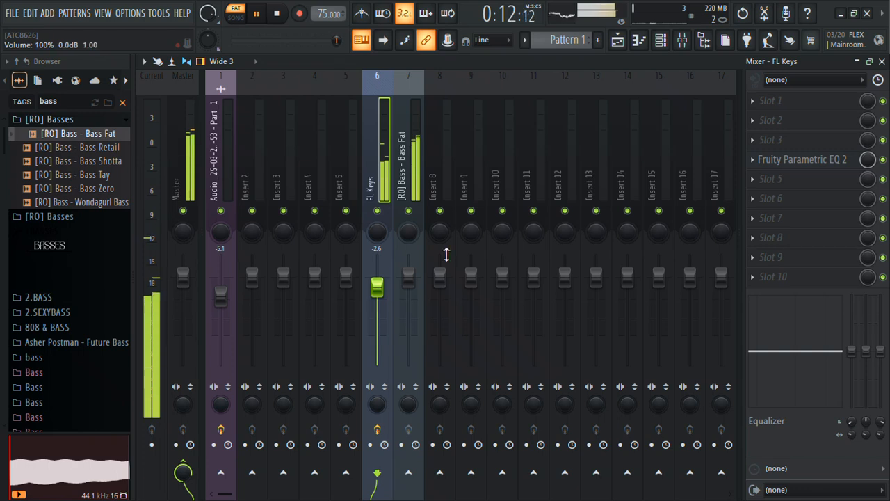
click(882, 61)
Step: Lower the Bass Fat mixer track to -3.4 dB while playing in song mode, and return to the playlist
click(235, 12)
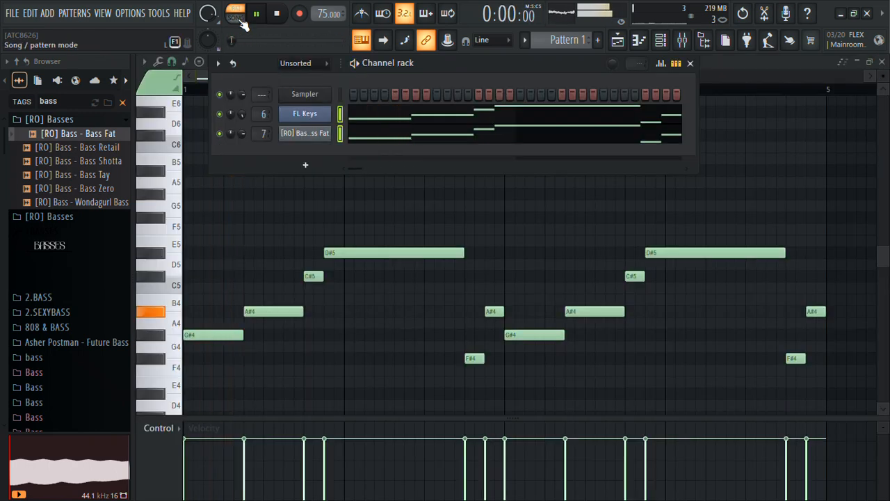
click(683, 39)
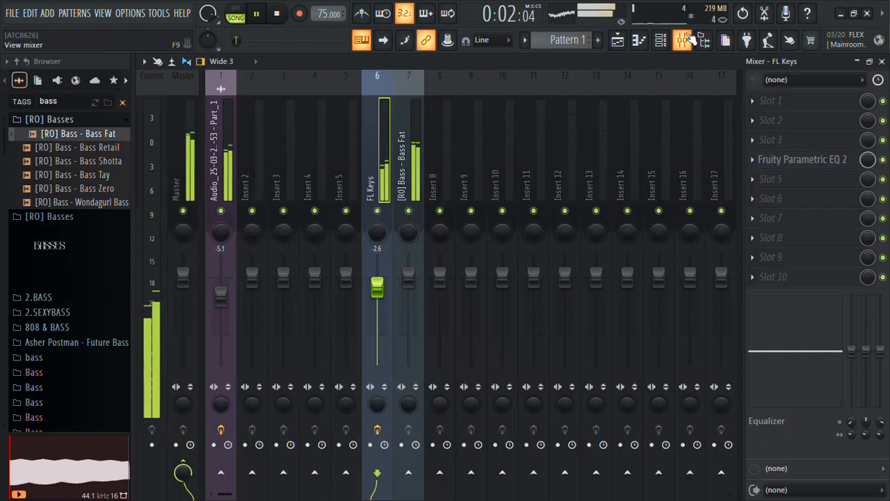
drag(408, 274, 409, 291)
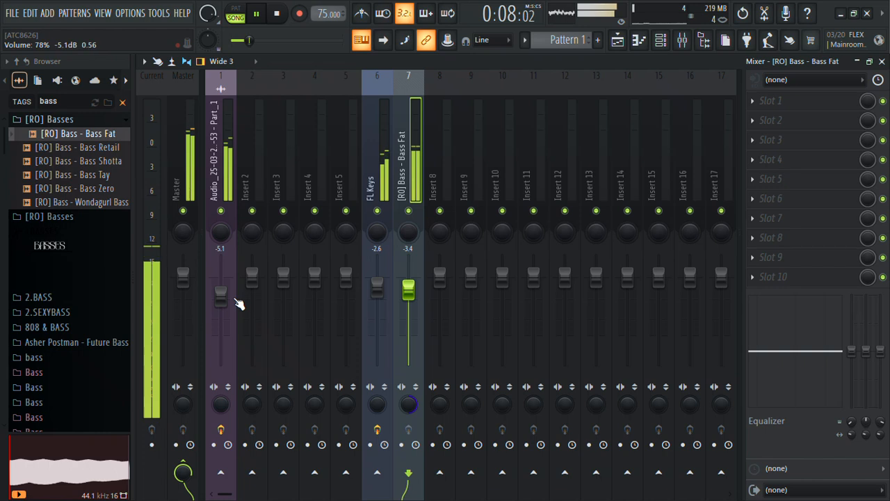
click(220, 296)
click(618, 40)
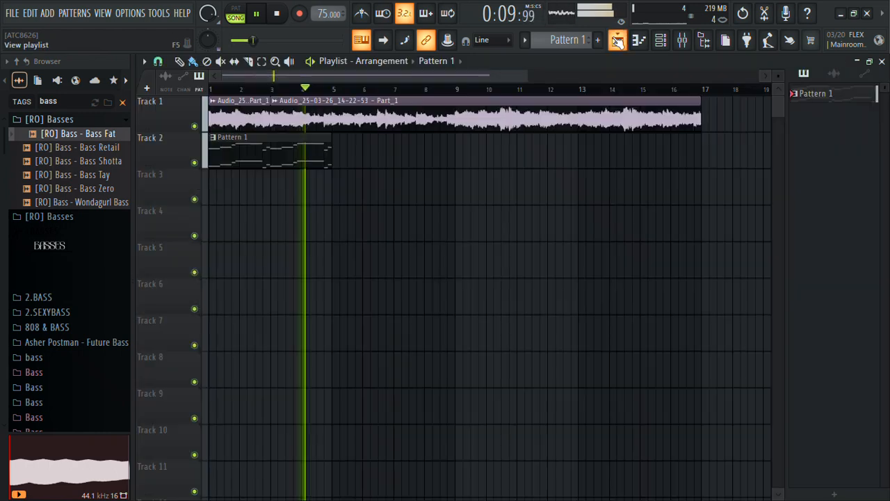
Step: Try moving the Pattern 1 clip on Track 2 from bar 1 to bar 5
drag(308, 149, 431, 151)
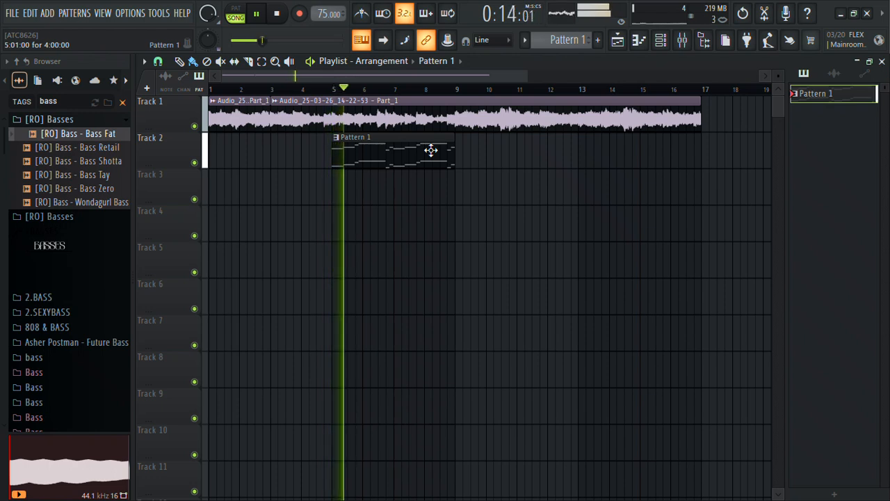
drag(378, 155, 222, 162)
key(space)
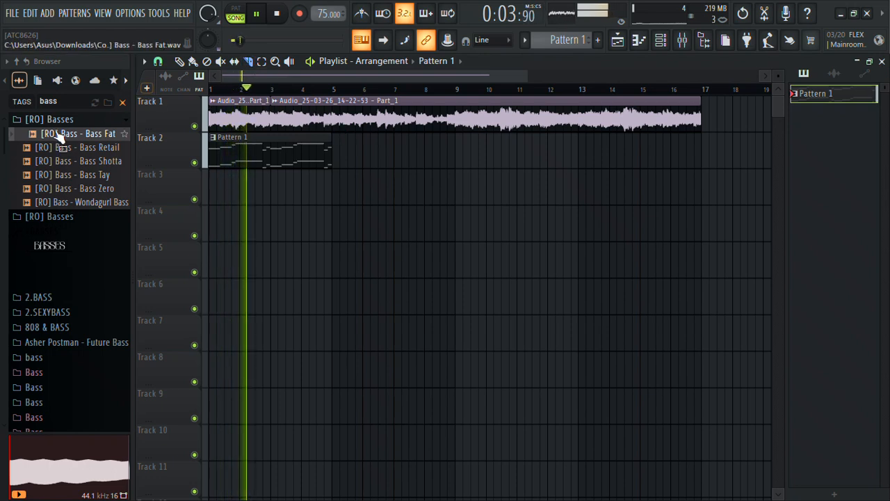
Step: Search the browser for "riser" and audition the PJ riser samples, including Chop, Devil's, Drop and Ghost
click(61, 106)
text(r)
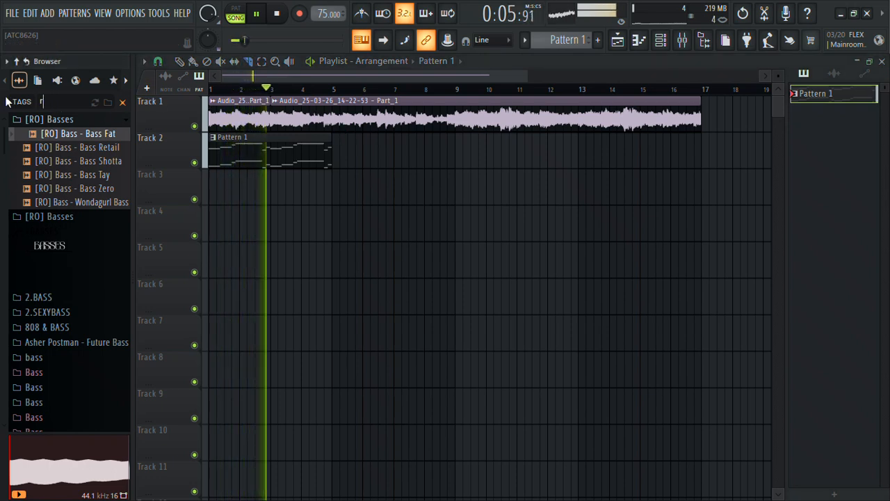
text(iser)
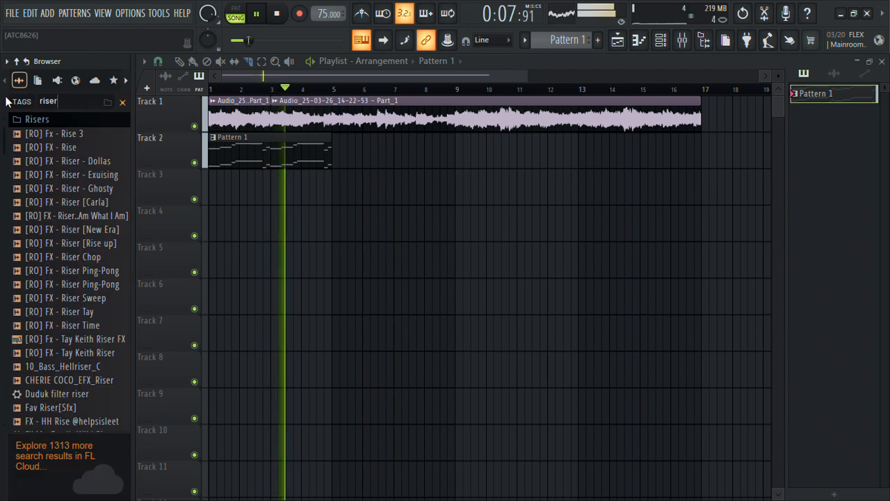
click(42, 395)
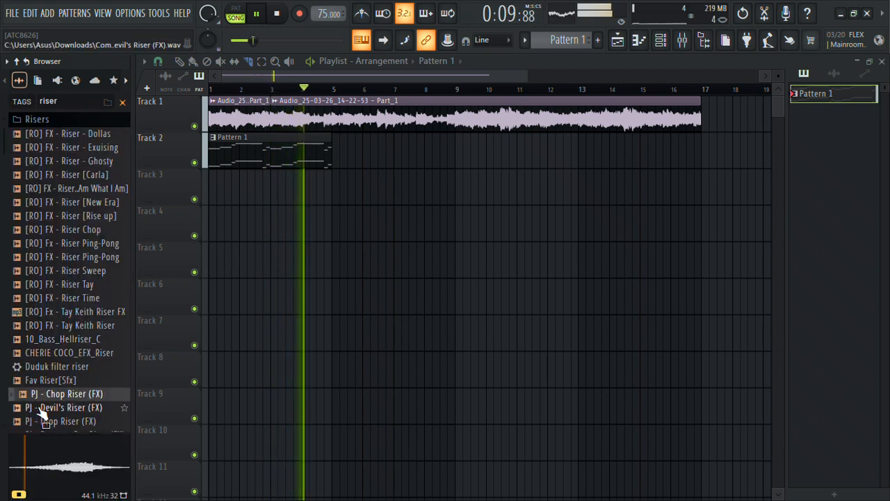
key(space)
click(62, 410)
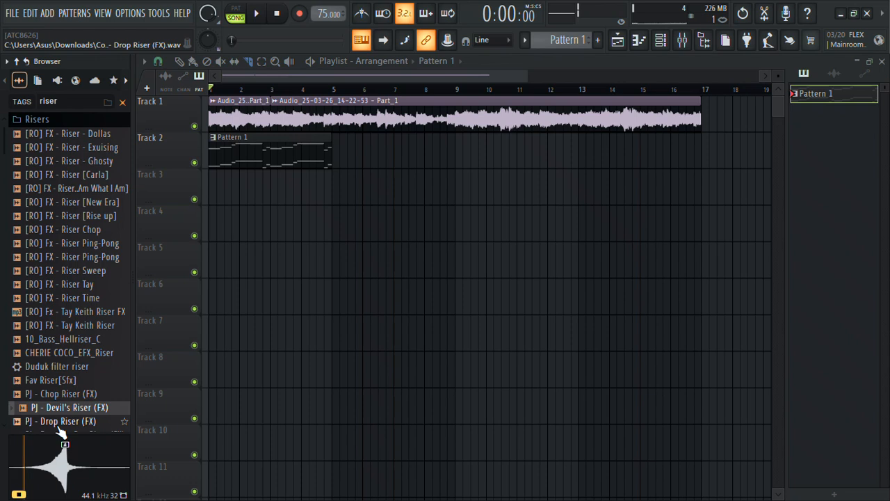
click(60, 425)
scroll(55, 313, down, 6)
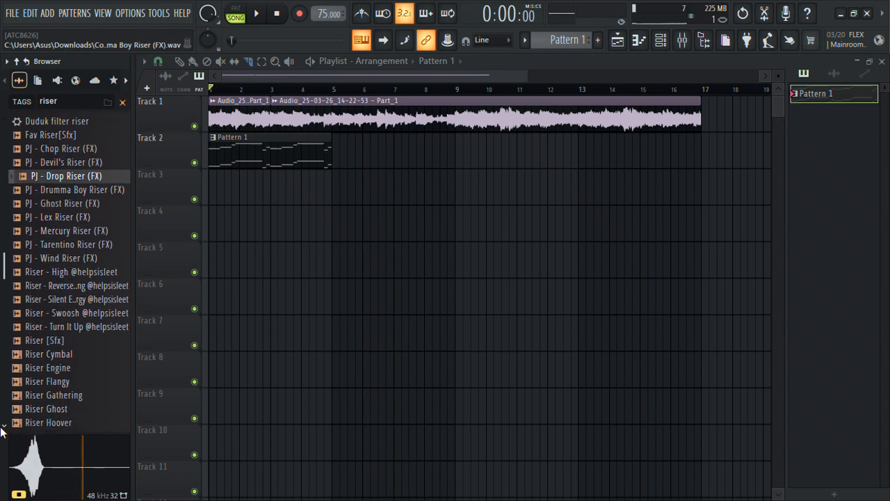
click(61, 202)
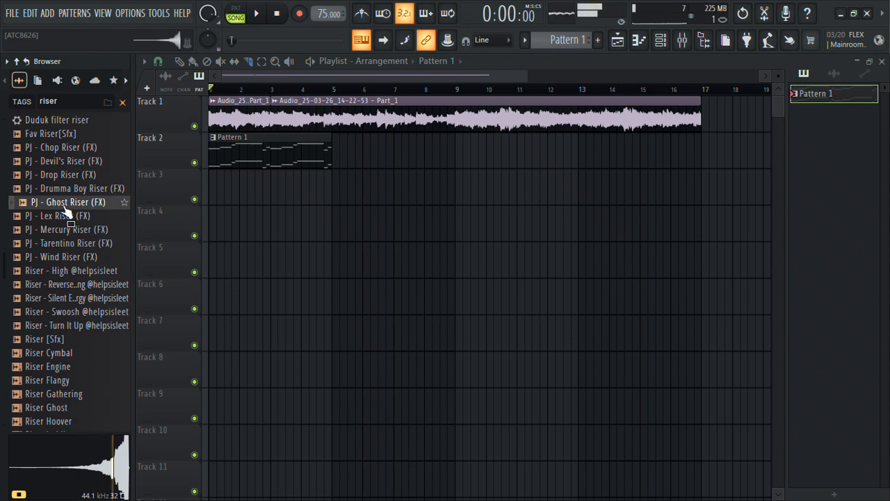
Step: Place the PJ - Ghost Riser (FX) sample on Track 3 and align the end of its swell with bar 5
drag(178, 202, 278, 208)
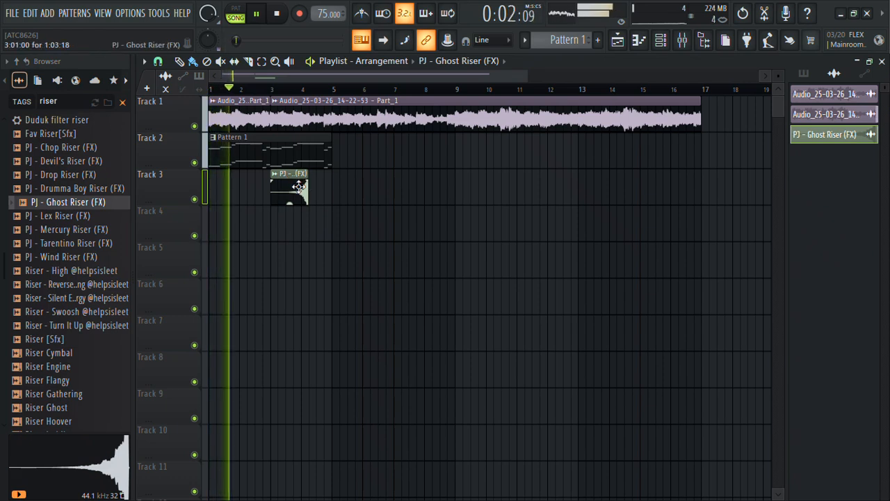
drag(298, 186, 322, 187)
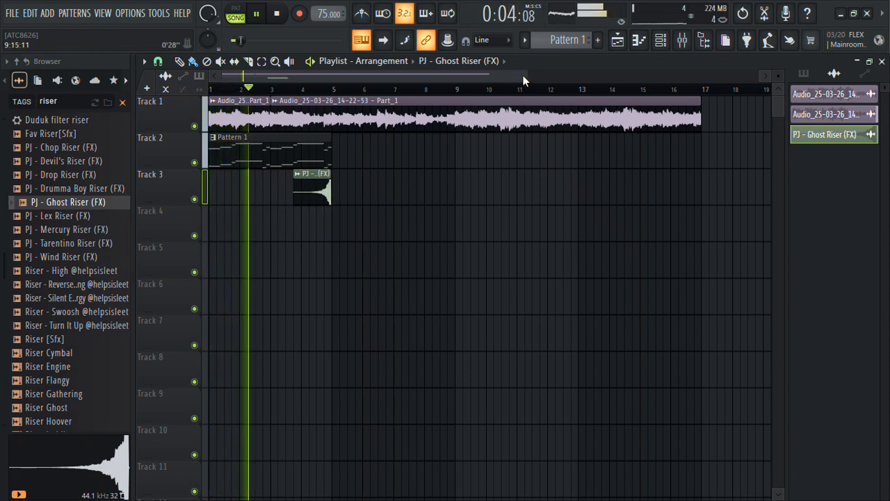
drag(524, 76, 290, 80)
drag(380, 178, 417, 188)
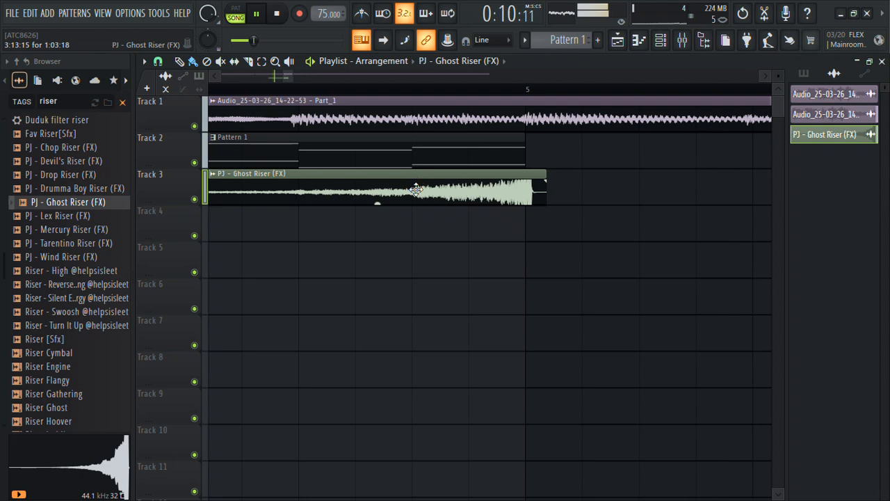
Step: Check the channel volume of the PJ - Ghost Riser (FX) clip while the song plays
double_click(410, 190)
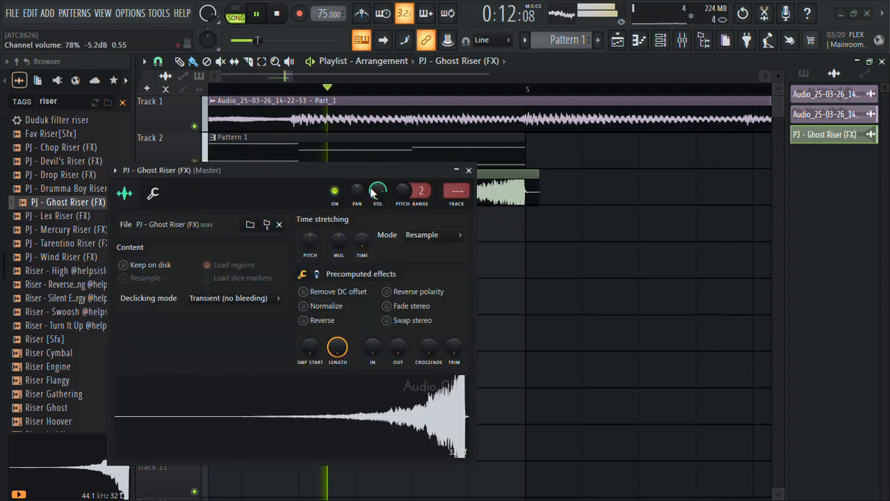
click(468, 170)
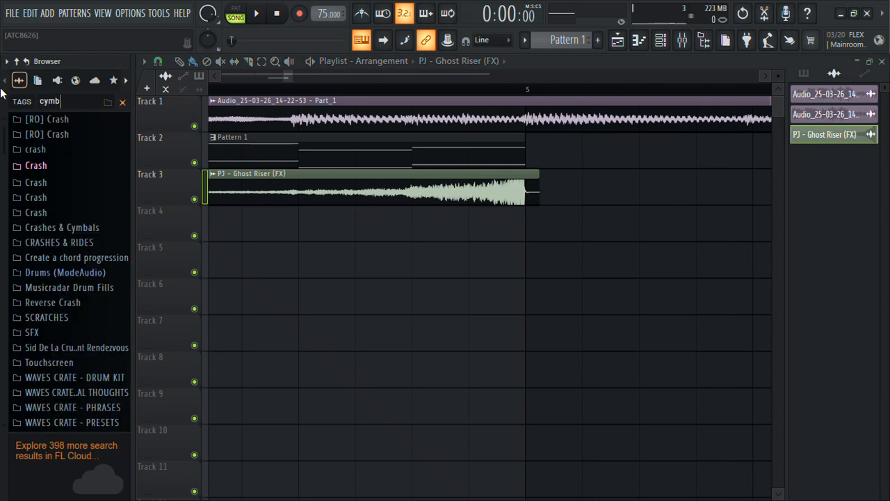
Step: Search the browser for "cymbal" and audition the Unison cymbals and the PJ crash samples, including Fairway, Mountain and New England
click(52, 165)
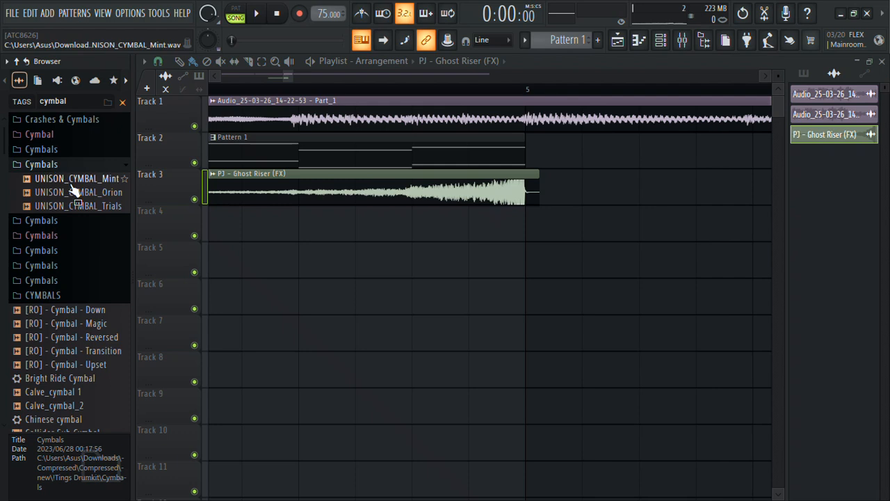
click(83, 193)
click(76, 179)
click(42, 120)
click(73, 133)
click(73, 148)
click(77, 163)
click(59, 175)
click(56, 162)
Step: Place PJ - Mountain (Crash) on Track 4 at bar 5 with 52% channel volume, Stretch mode and Normalize enabled
drag(56, 162, 536, 235)
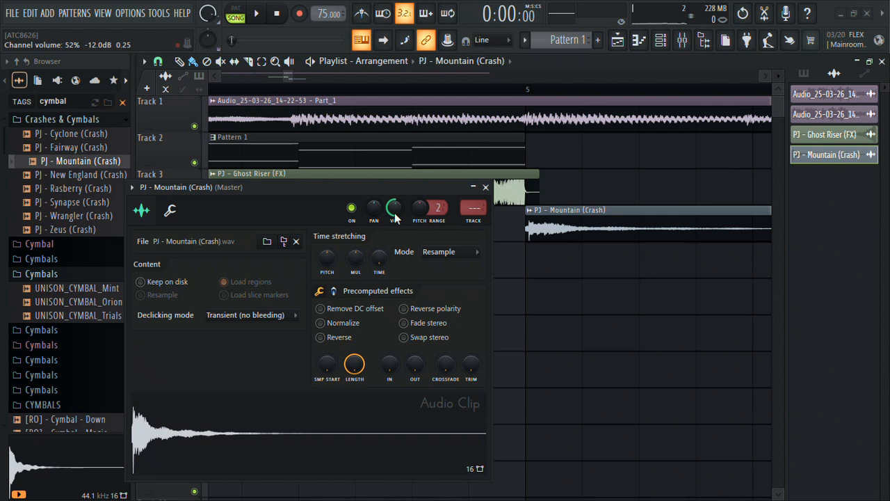
click(432, 255)
click(435, 291)
key(space)
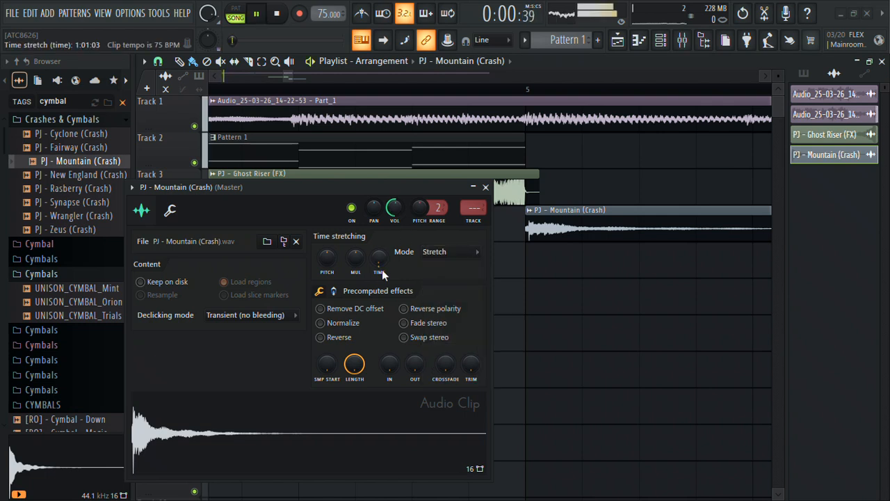
click(335, 326)
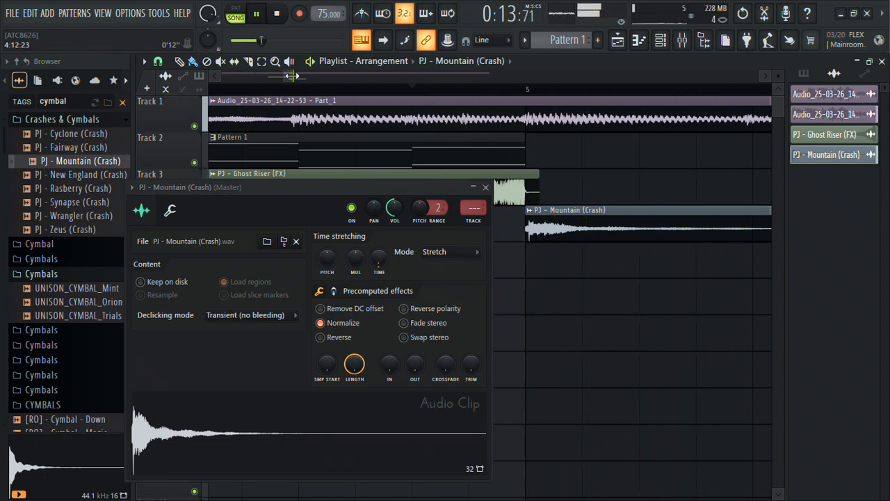
drag(282, 77, 208, 76)
key(space)
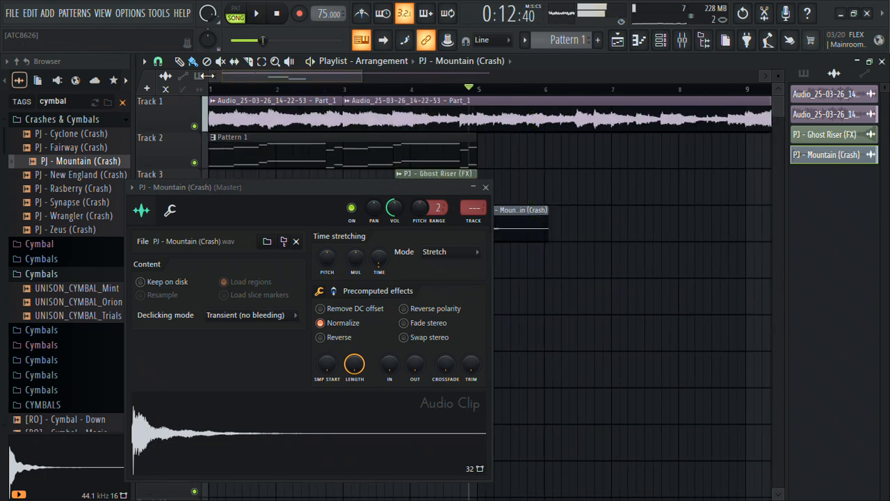
click(485, 187)
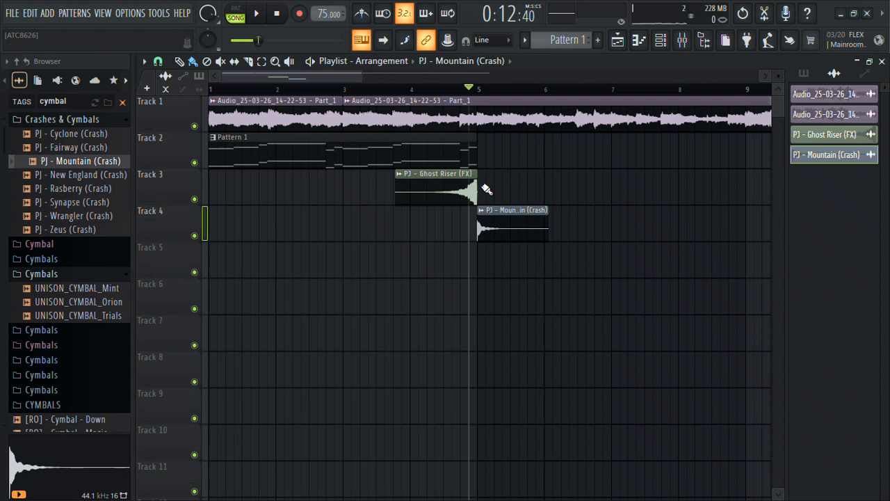
Step: Search the browser for "siren" and audition the Kill Bill, Tones Aah, Sfx and Police Siren samples
click(42, 275)
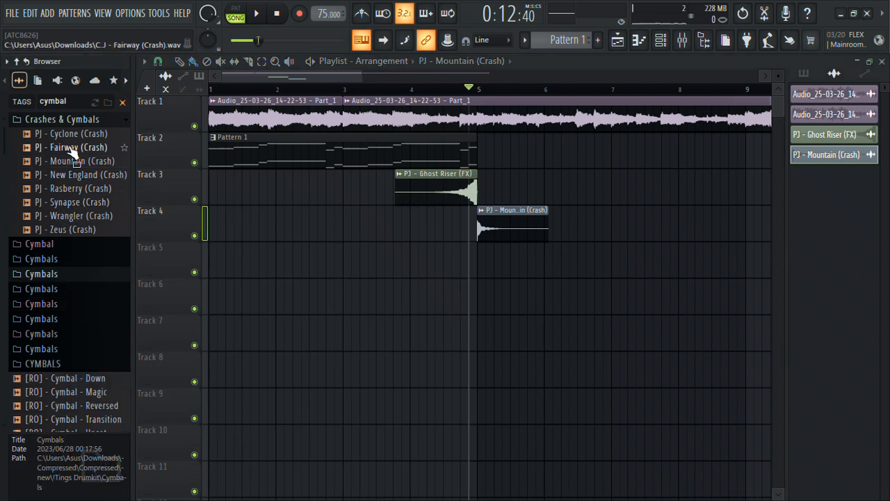
text(sire)
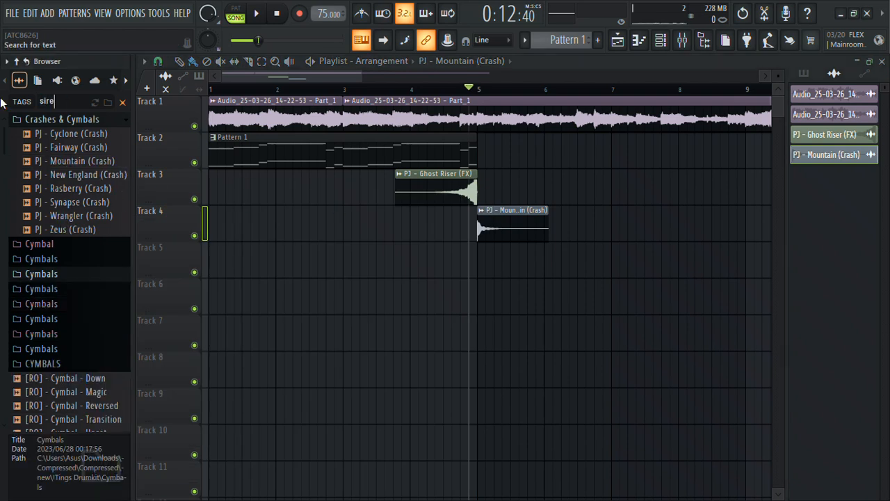
text(n)
click(60, 136)
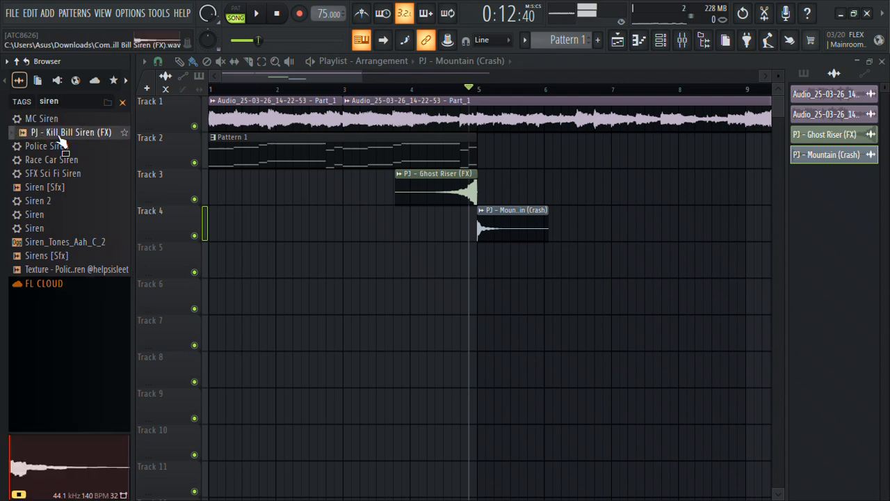
click(56, 241)
click(50, 255)
click(52, 269)
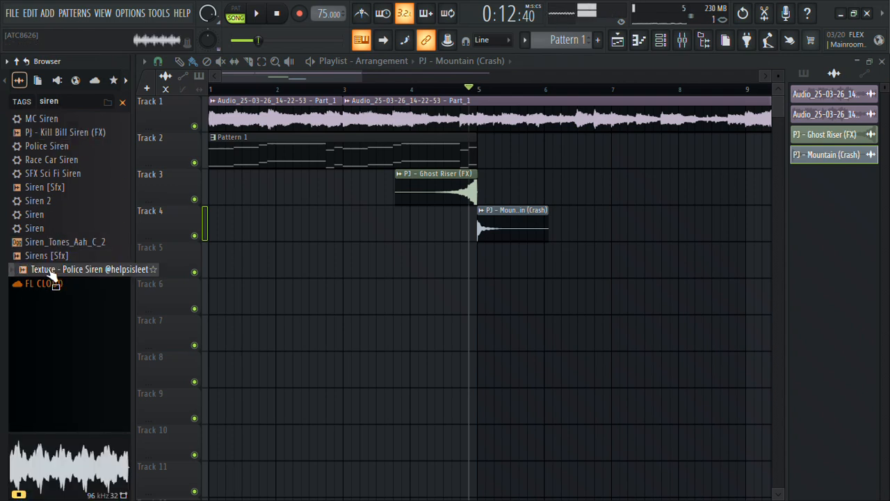
click(53, 190)
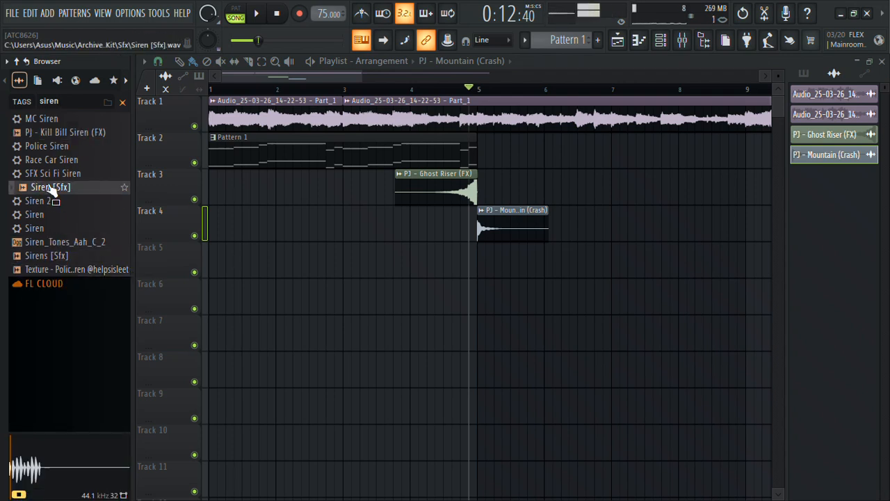
click(58, 138)
Step: Try PJ - Kill Bill Siren (FX) as an audio clip on Track 5 at bar 5, and delete that clip
drag(58, 139, 514, 257)
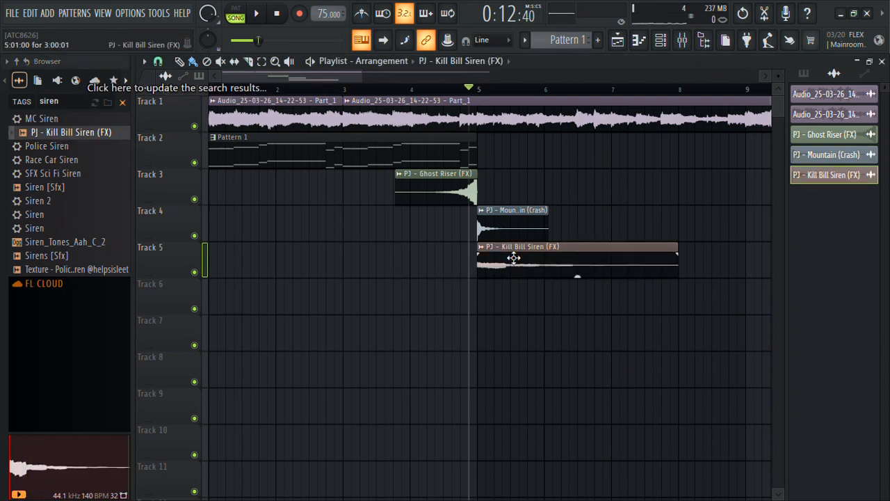
right_click(808, 176)
click(807, 326)
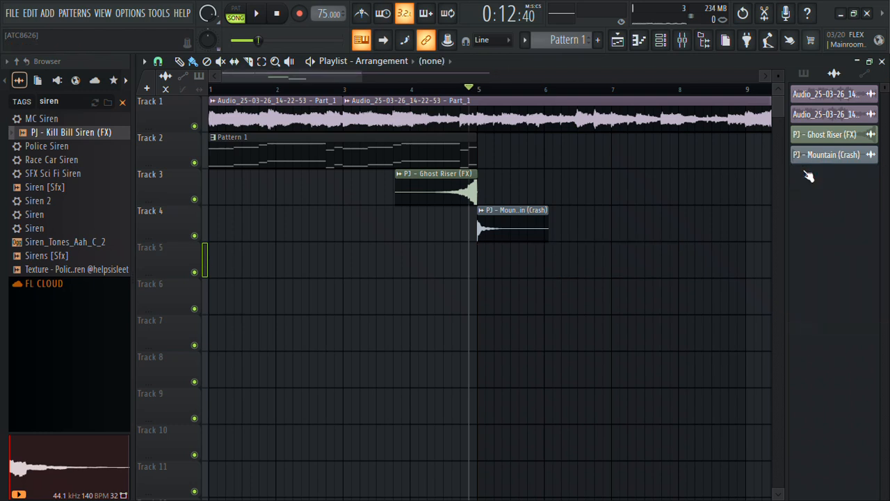
click(882, 61)
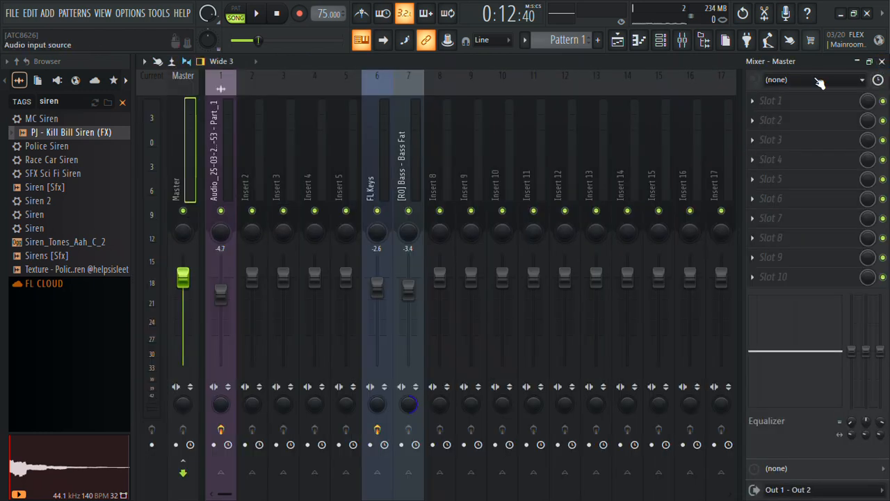
click(882, 61)
Step: Load PJ - Kill Bill Siren (FX) into a sampler channel for a new Pattern 2, using Resample mode, no loop points and Normalize
right_click(99, 141)
click(120, 154)
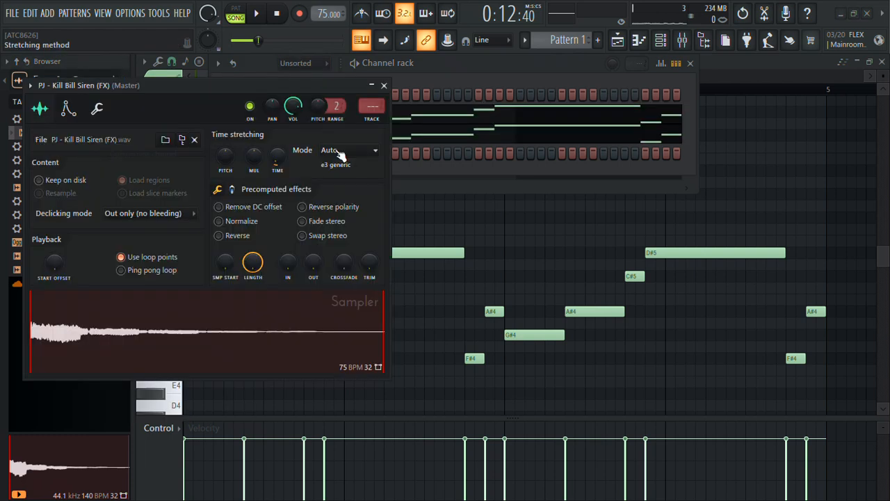
key(F4)
click(327, 153)
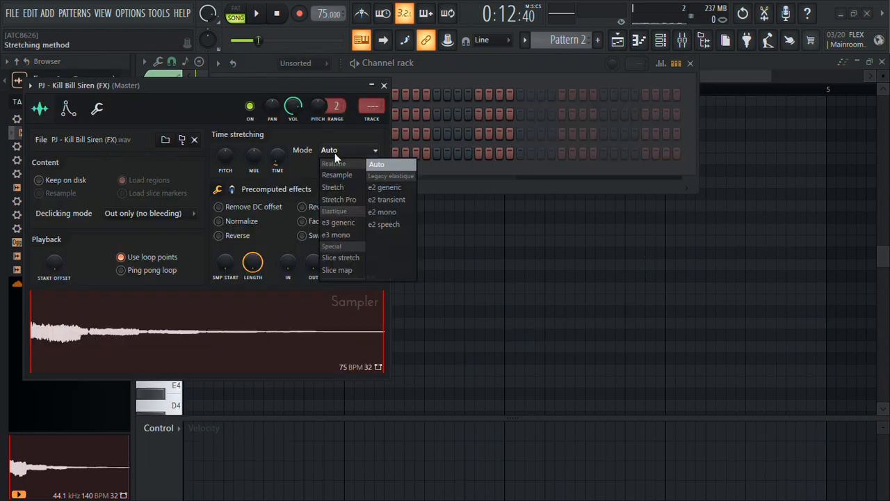
click(340, 177)
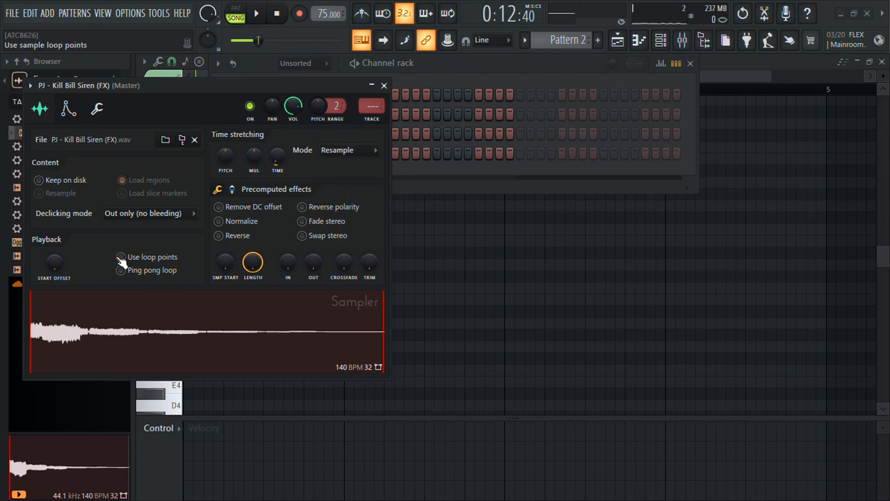
click(218, 221)
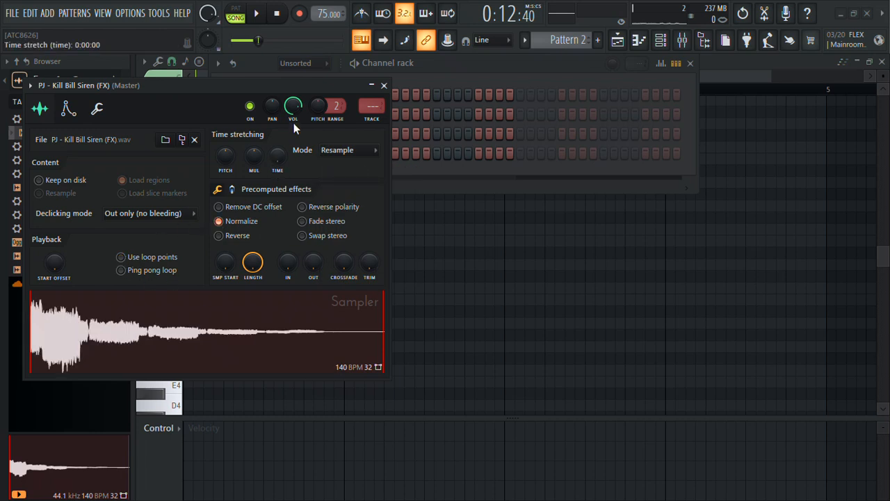
click(387, 87)
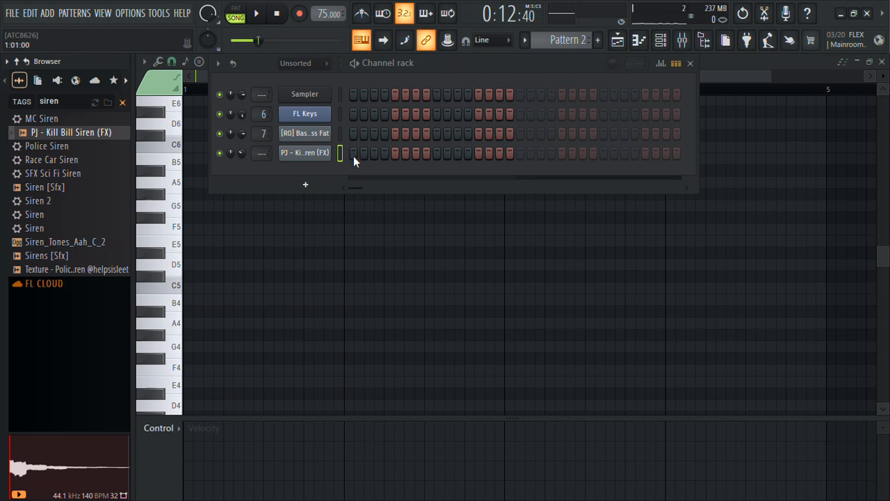
Step: Place Pattern 2 on Track 5 at bar 5 and play it with the arrangement
click(618, 43)
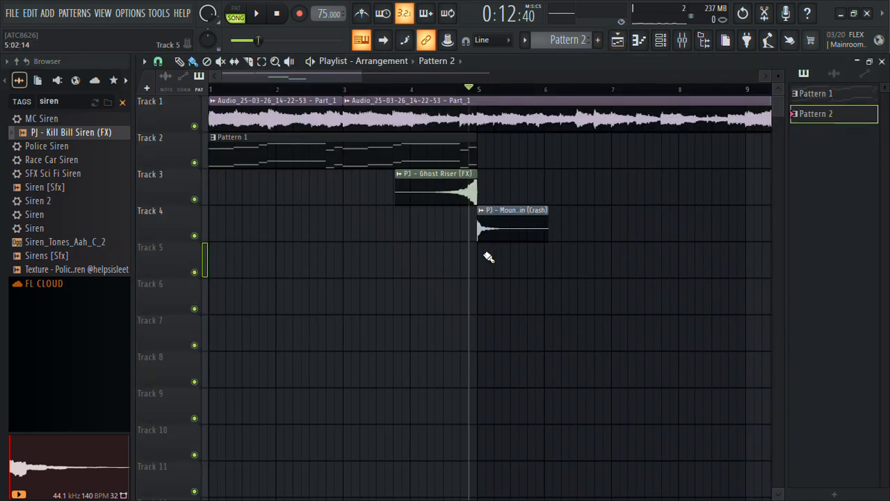
click(489, 257)
key(space)
drag(516, 259, 524, 257)
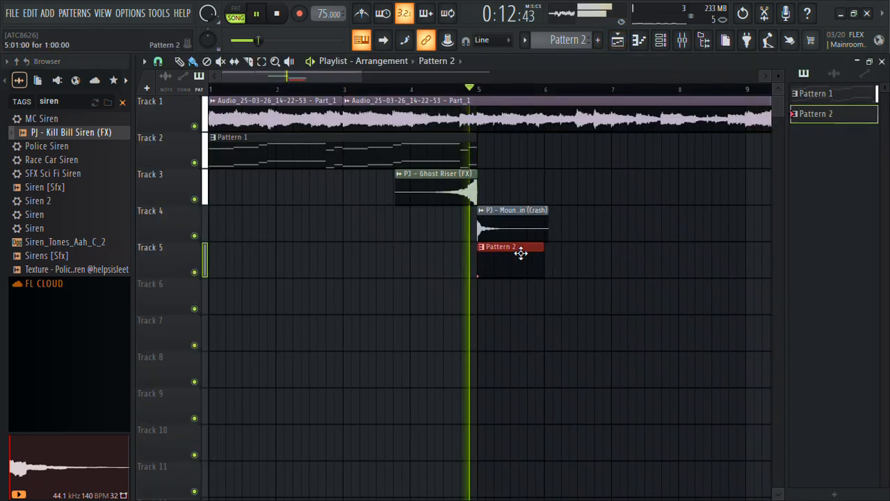
Step: Lower the siren sampler channel's volume during playback, and delete the channel from the channel rack
click(661, 40)
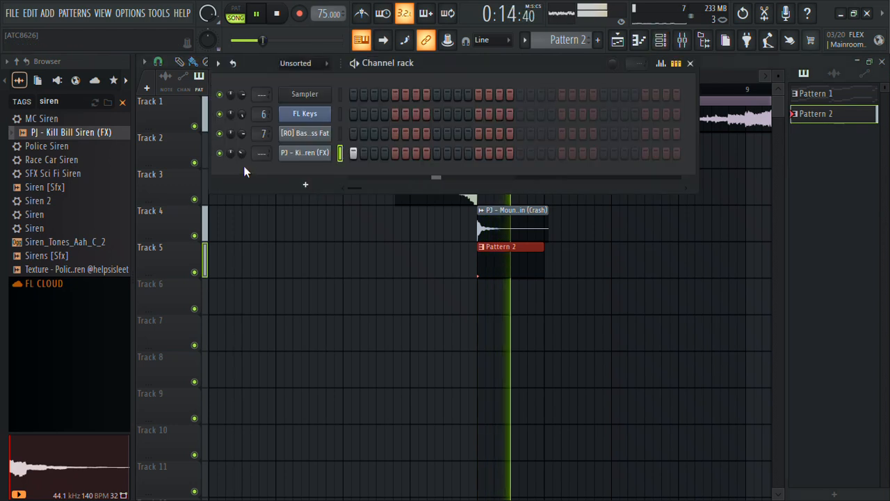
click(310, 156)
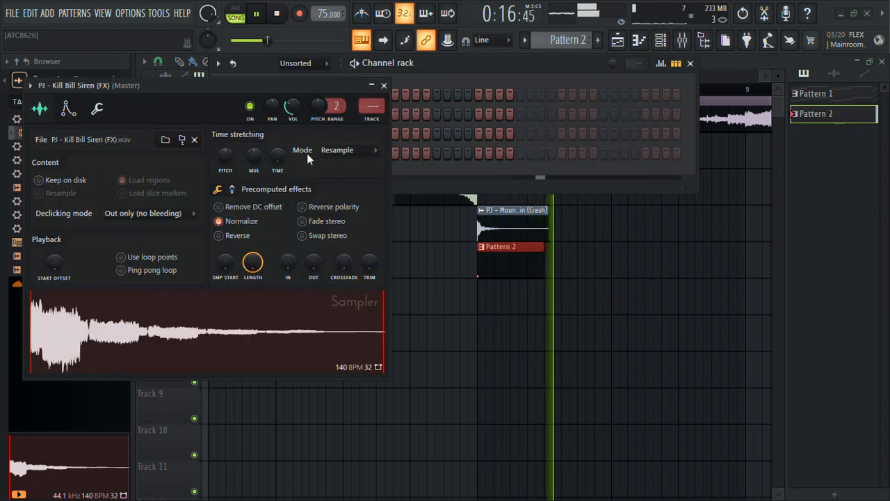
click(382, 85)
key(space)
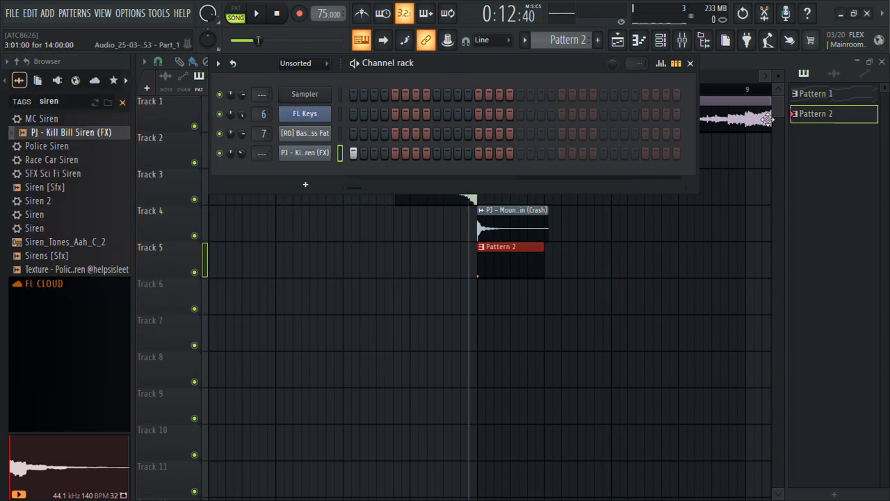
key(alt+Delete)
key(Return)
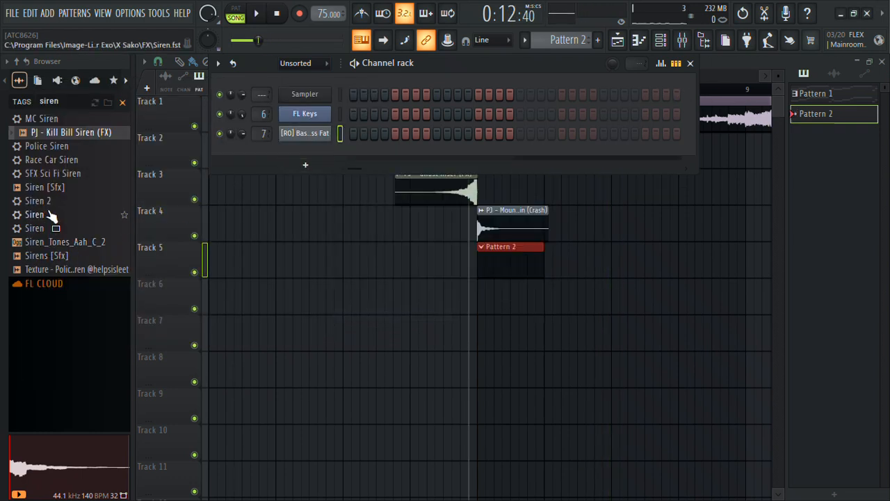
Step: Audition Siren [Sfx], Siren_Tones_Aah_C_2 and Sirens [Sfx] from the siren search results
click(56, 190)
click(53, 242)
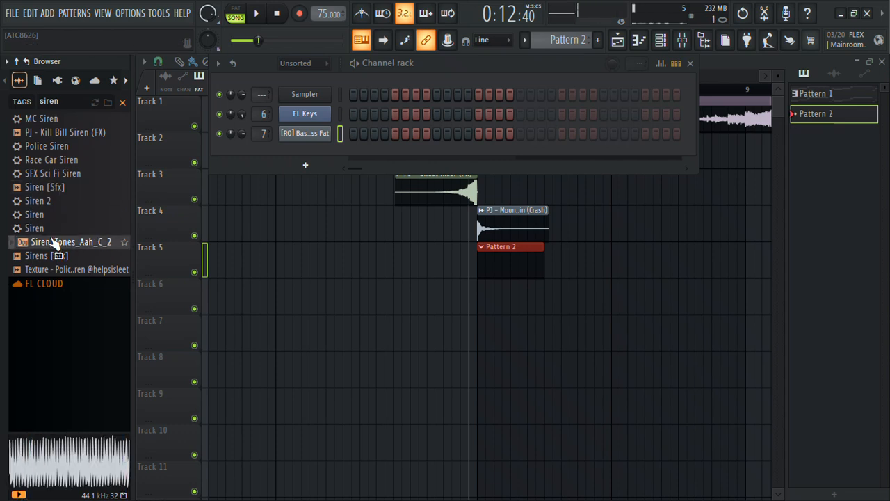
click(50, 257)
Step: Place PJ - Kill Bill Siren (FX) on Track 6 at bar 5 and delete the Pattern 2 clip from Track 5
drag(63, 135, 480, 301)
right_click(519, 263)
key(space)
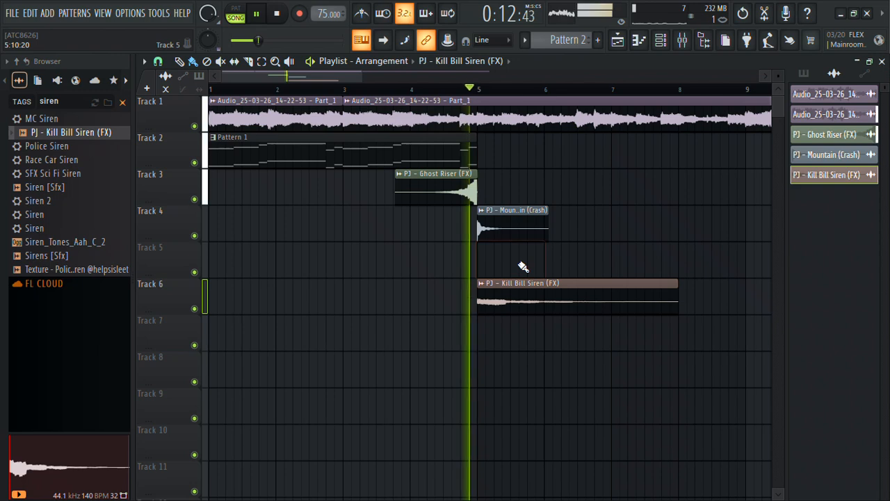
Step: Try time-stretching the Kill Bill Siren clip to 3 and 2 bars, and set its stretch time to 1 bar
double_click(505, 301)
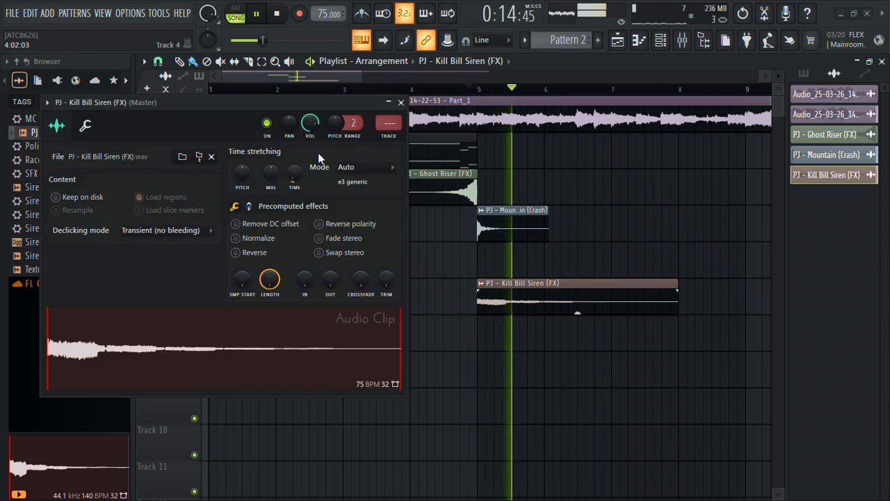
right_click(298, 179)
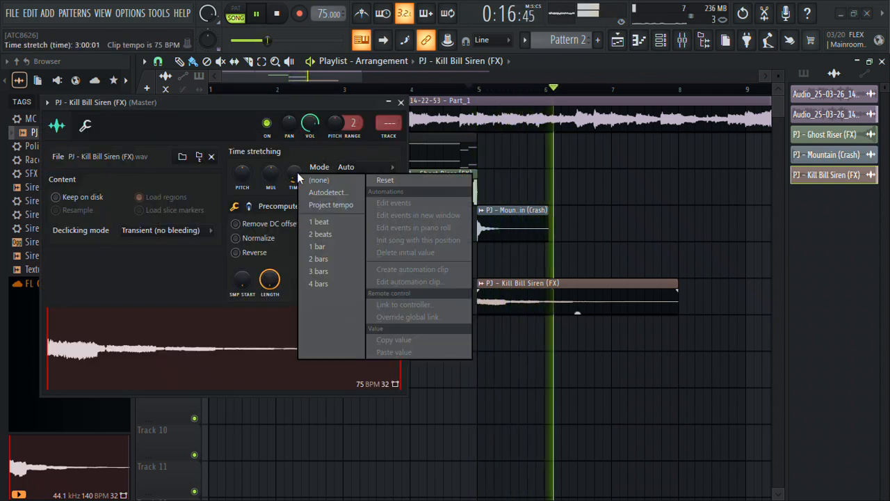
click(319, 270)
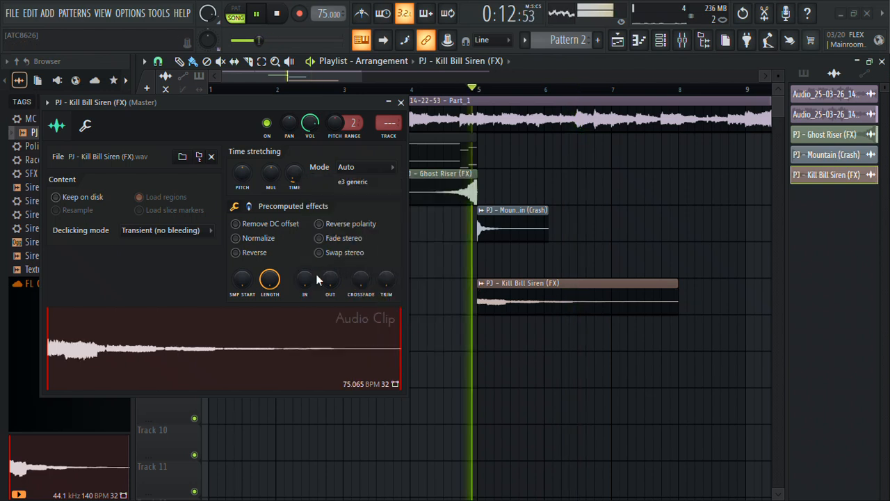
right_click(292, 179)
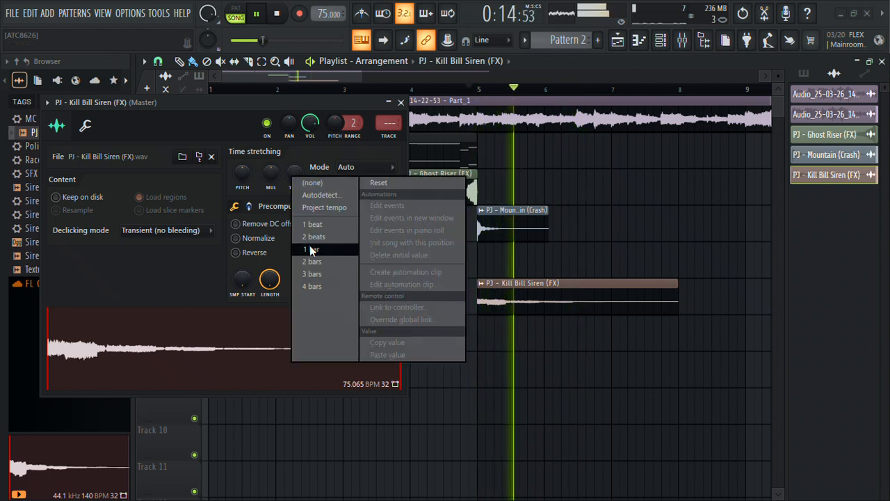
click(308, 253)
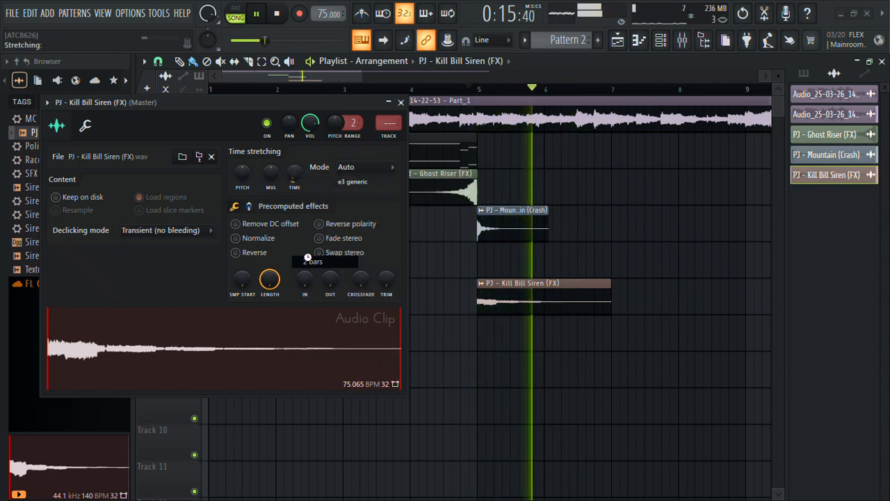
right_click(299, 177)
click(311, 253)
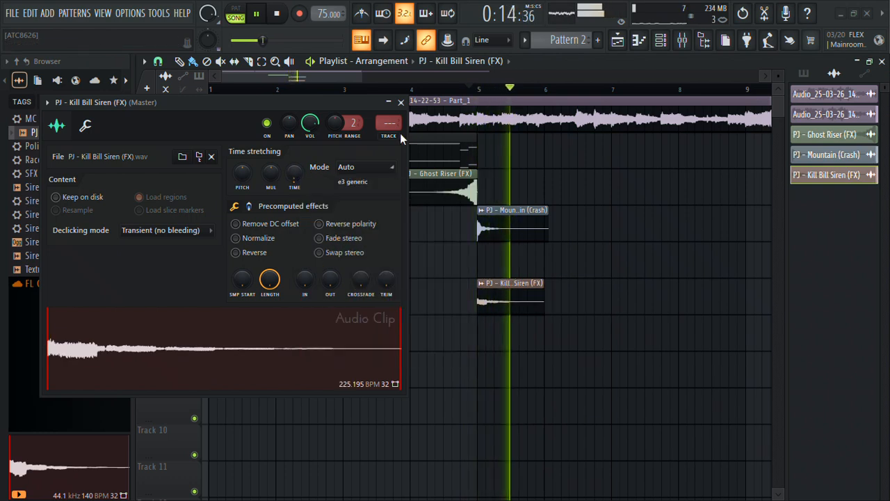
Step: Stretch the Kill Bill Siren clip at bar 5 on Track 6 to one and a half bars (1:08:00)
click(401, 102)
drag(362, 76, 306, 93)
key(space)
key(space)
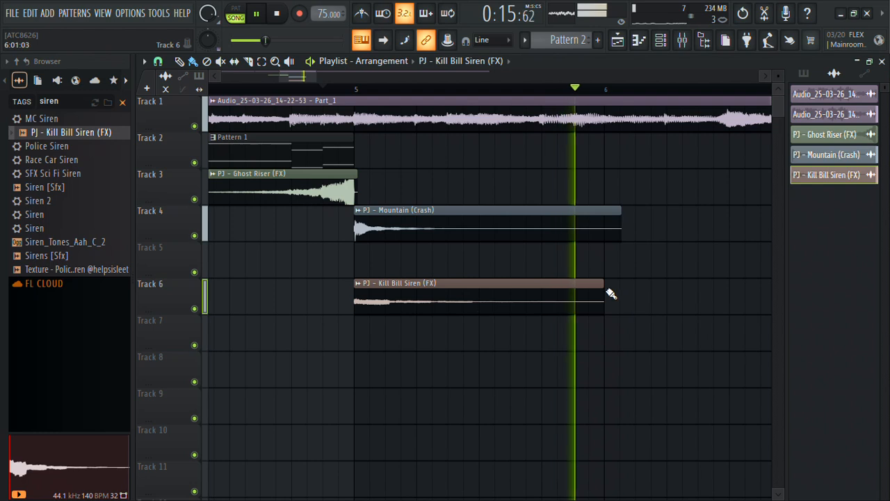
drag(594, 284, 610, 282)
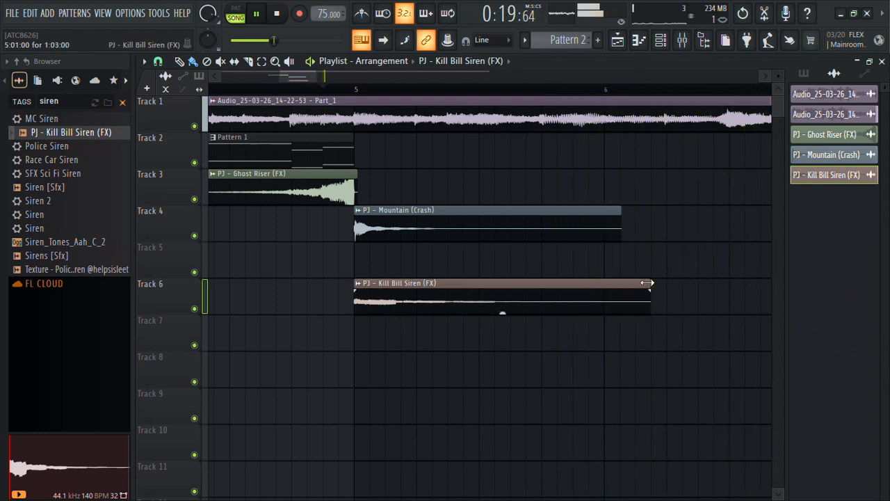
drag(669, 285, 726, 272)
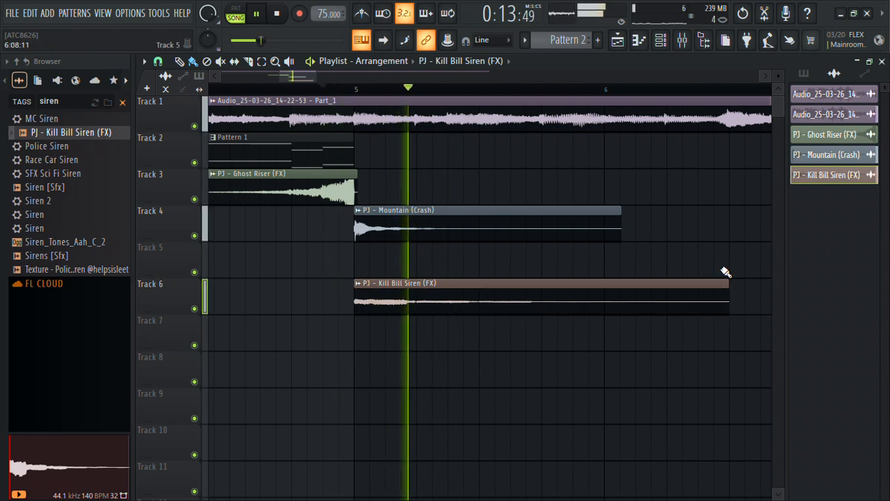
Step: Set the Kill Bill Siren clip's time-stretching mode to Stretch and close its channel settings
double_click(542, 286)
click(365, 167)
click(350, 204)
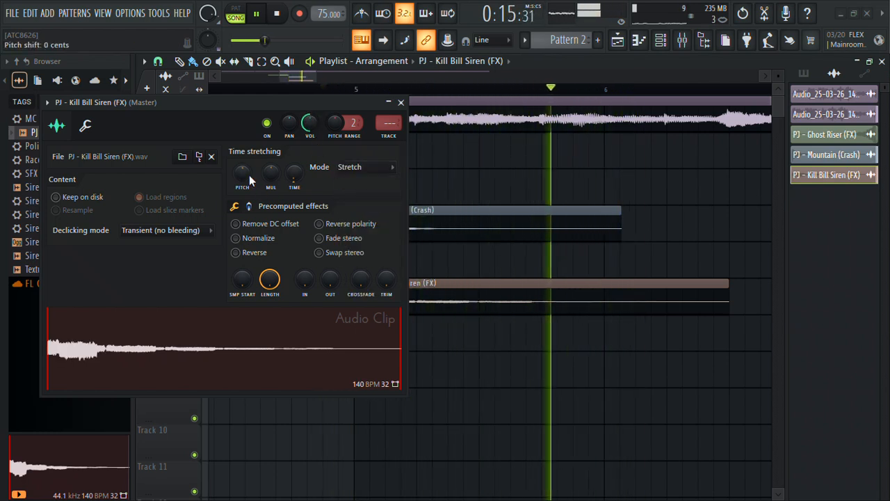
click(401, 102)
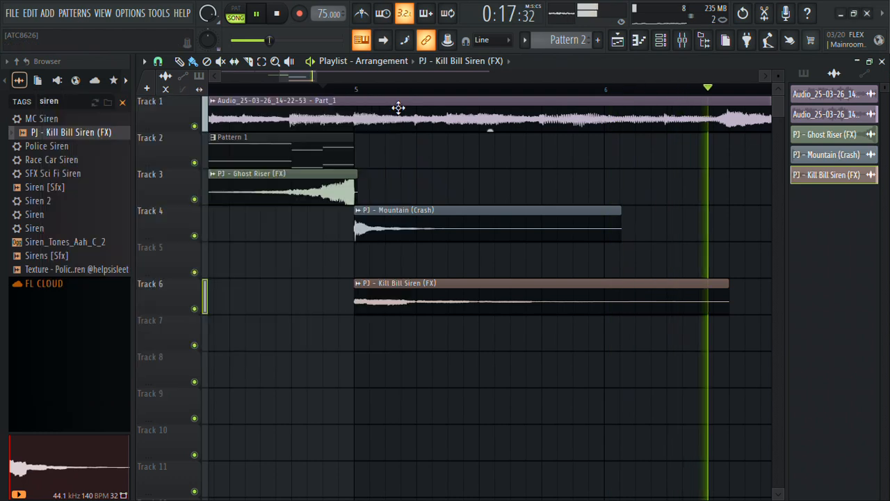
Step: Move the Kill Bill Siren clip from Track 6 to Track 5 at bar 5, and replay the song from just before bar 4
scroll(320, 72, down, 5)
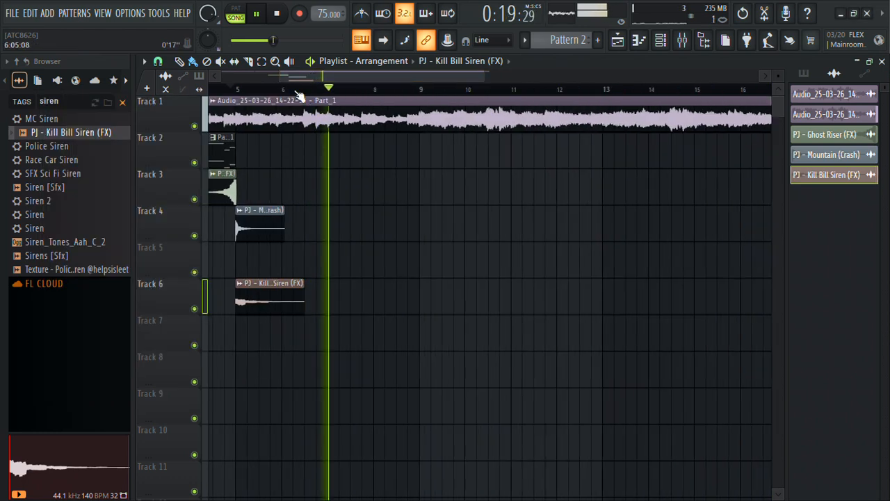
scroll(283, 81, down, 1)
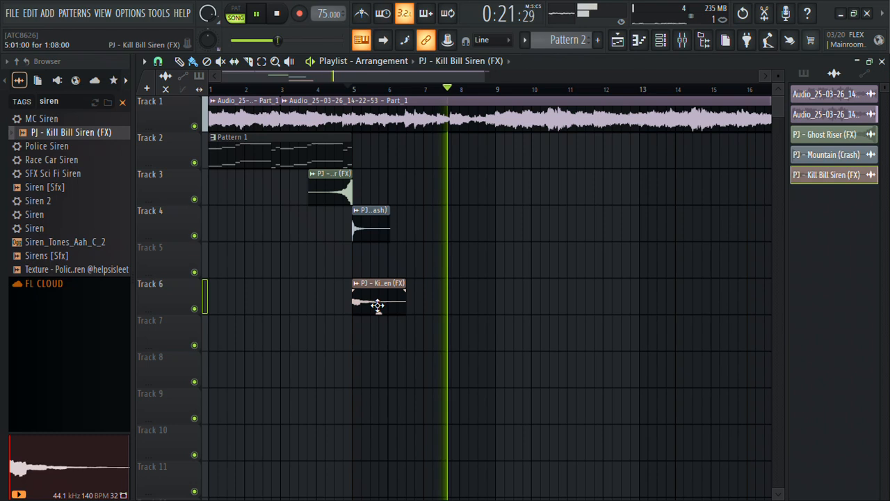
drag(375, 302, 380, 262)
key(space)
key(space)
click(313, 90)
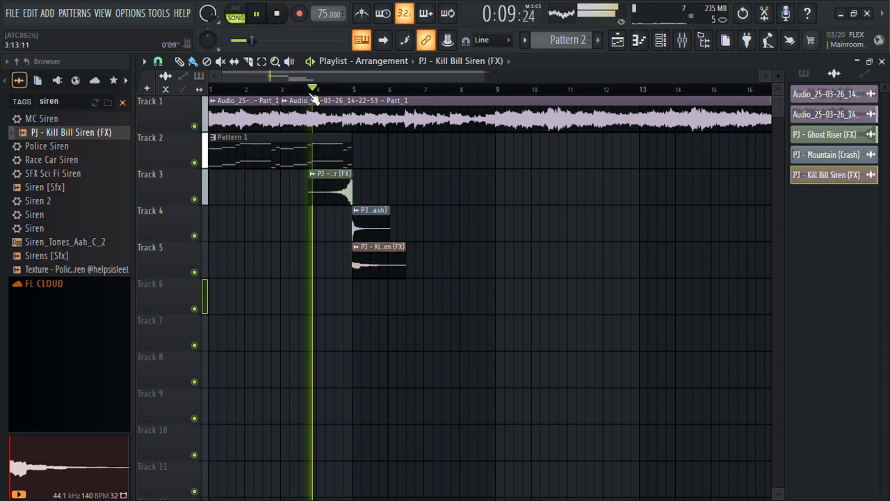
Step: Shorten the Pattern 1 clip on Track 2 to 3:12:00, place a copy at bar 5, and play the result
drag(352, 149, 342, 148)
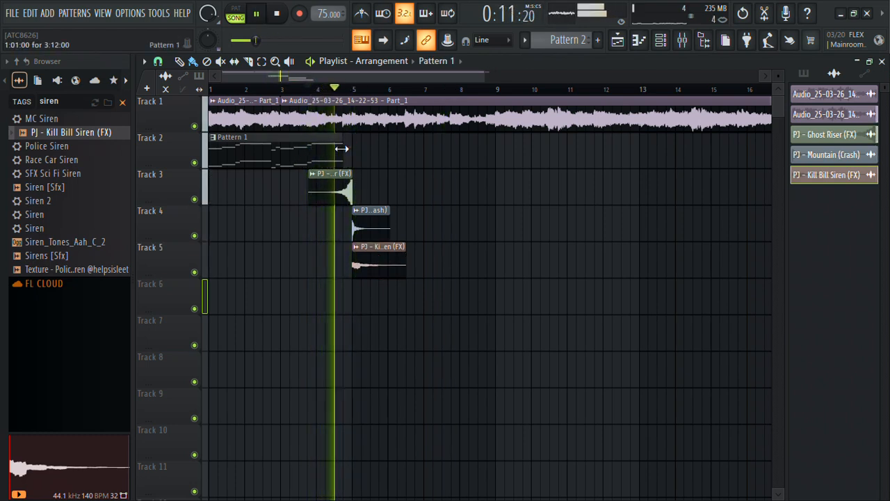
mouse_move(281, 154)
mouse_down()
mouse_move(442, 155)
mouse_move(414, 179)
mouse_up()
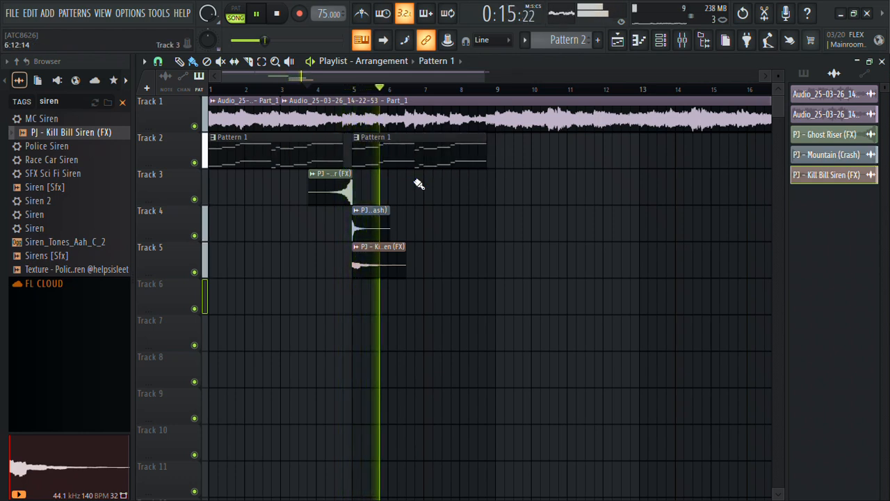
key(space)
key(space)
click(48, 101)
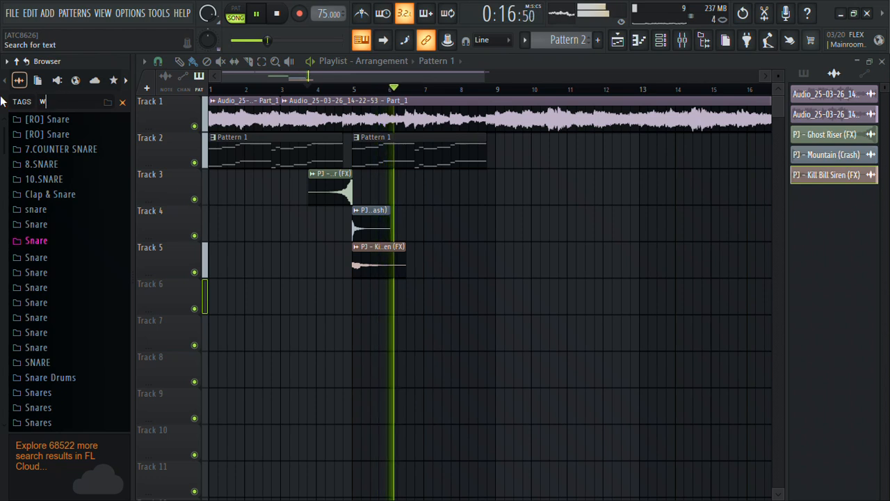
text(e)
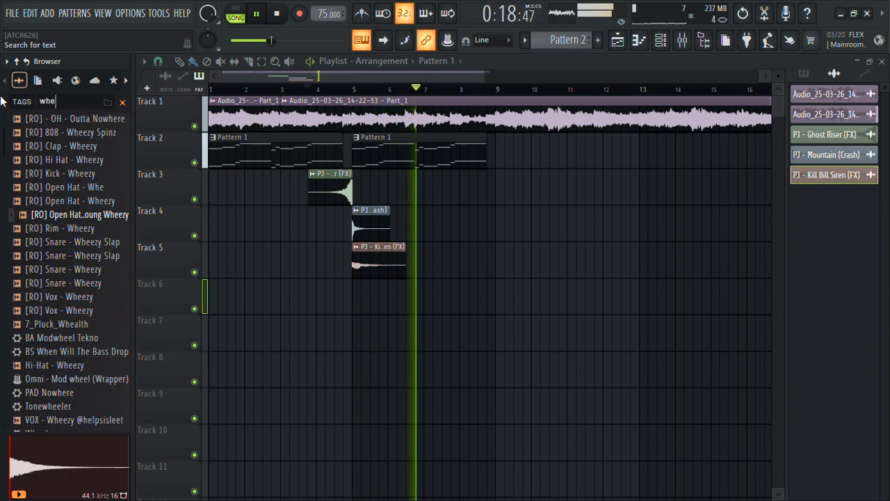
click(123, 103)
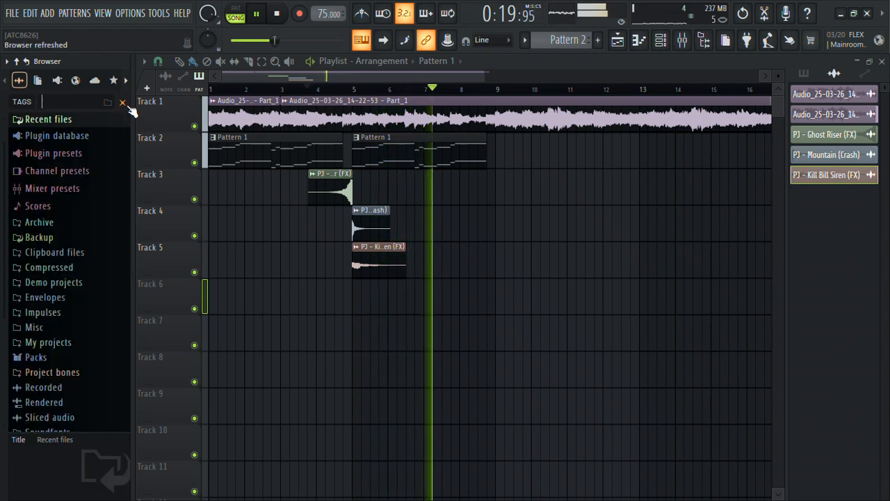
Step: Stop playback, audition trinity tunez - snare 25, and load PJ - Godspeed (Kick) from the recent files into a new channel
click(69, 123)
click(275, 15)
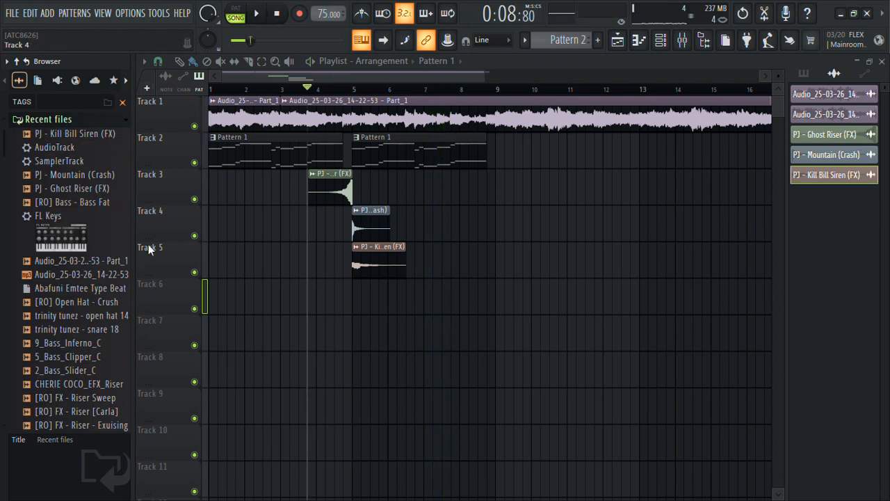
scroll(2, 426, down, 5)
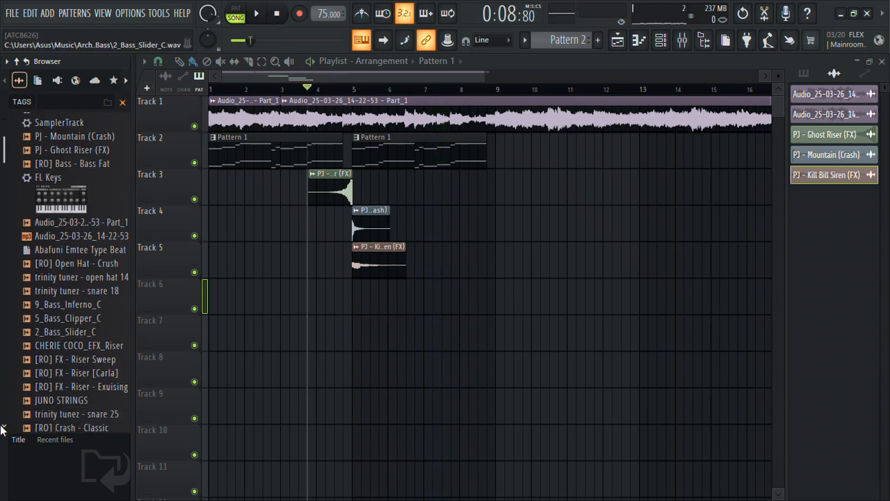
click(107, 248)
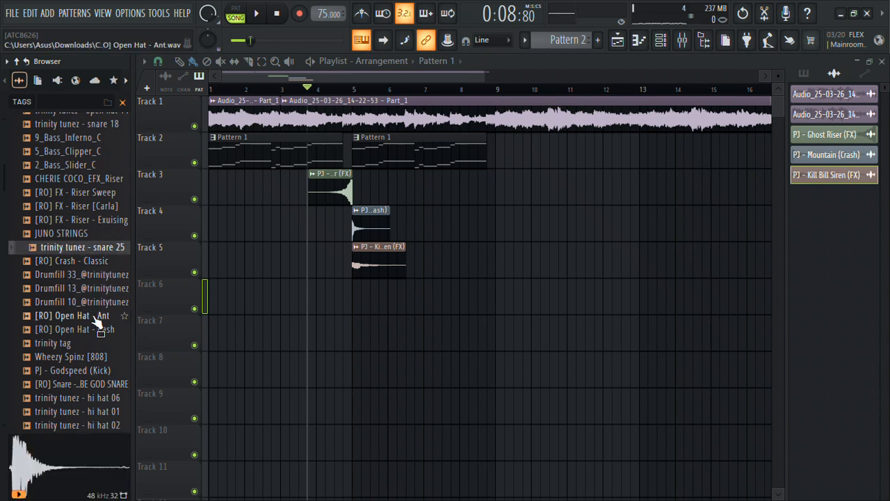
click(69, 369)
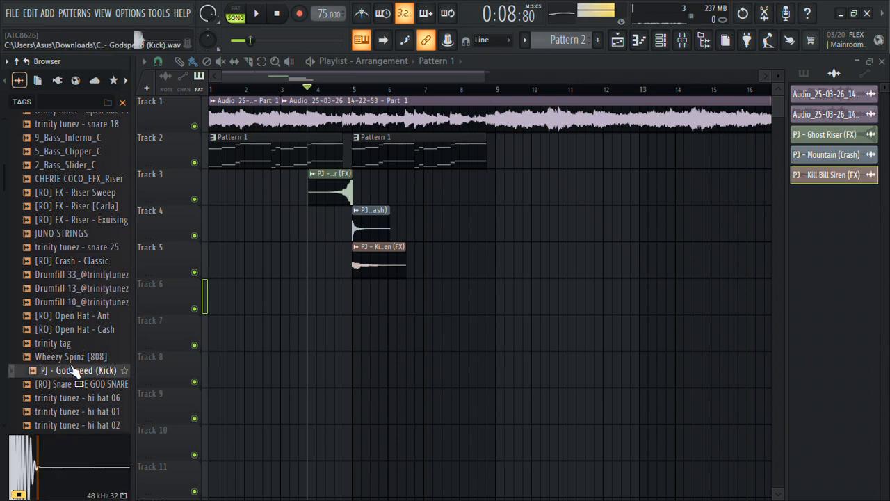
right_click(70, 364)
click(126, 226)
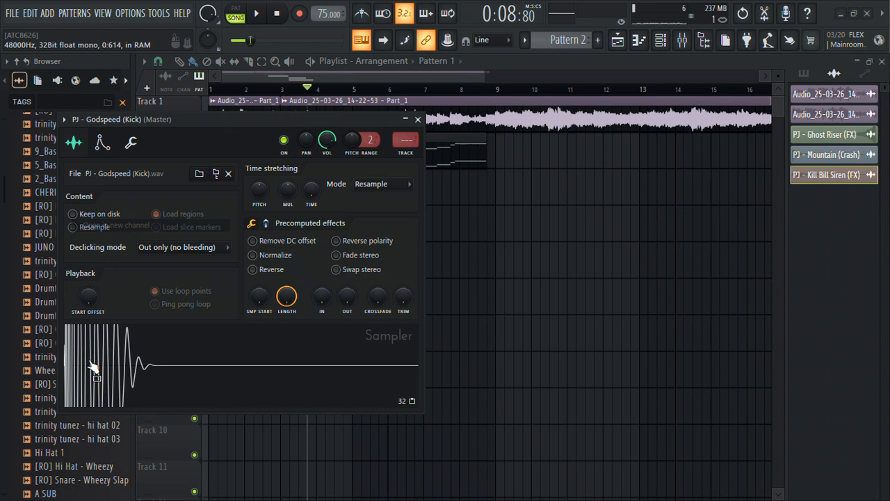
click(418, 119)
Step: Audition the recent samples from trinity tunez - hi hat 01 down through Hi Hat 1 to [RO] Snare - Wheezy Slap
click(115, 412)
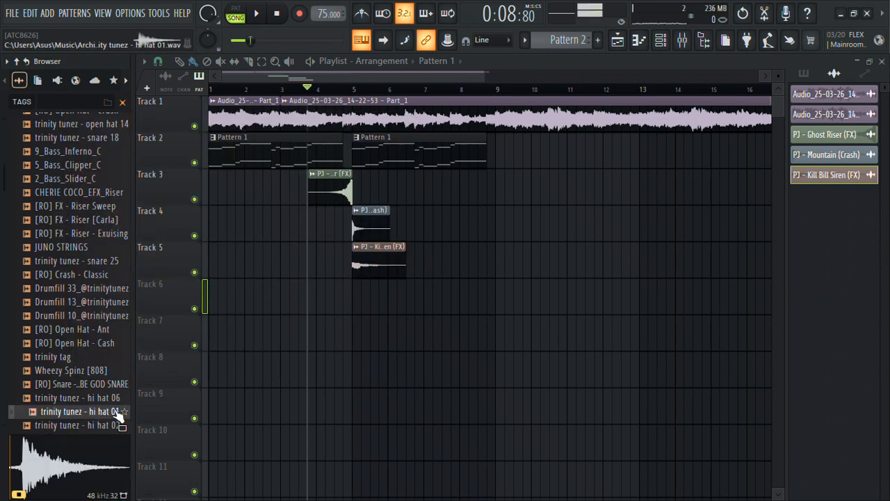
key(Down)
key(Down)
key(Down)
key(Down)
key(Down)
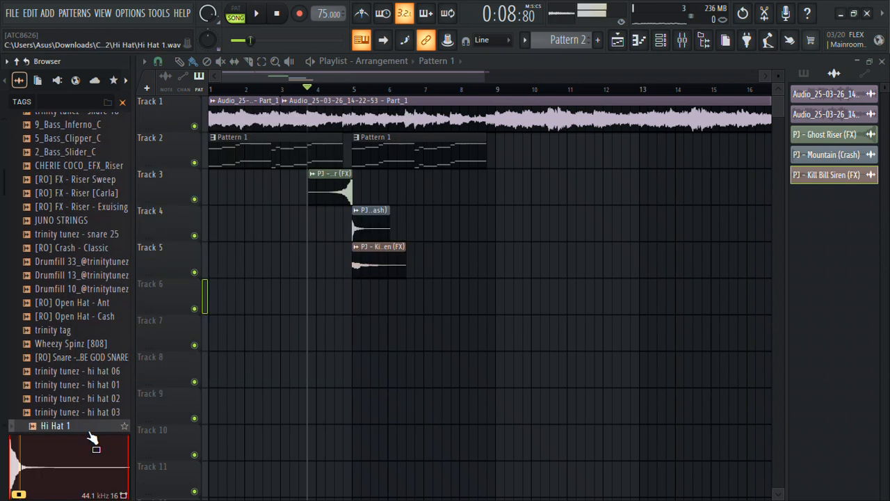
Step: Load [RO] Snare - Wheezy Slap into a new channel and set its fade-out to 33%
right_click(92, 412)
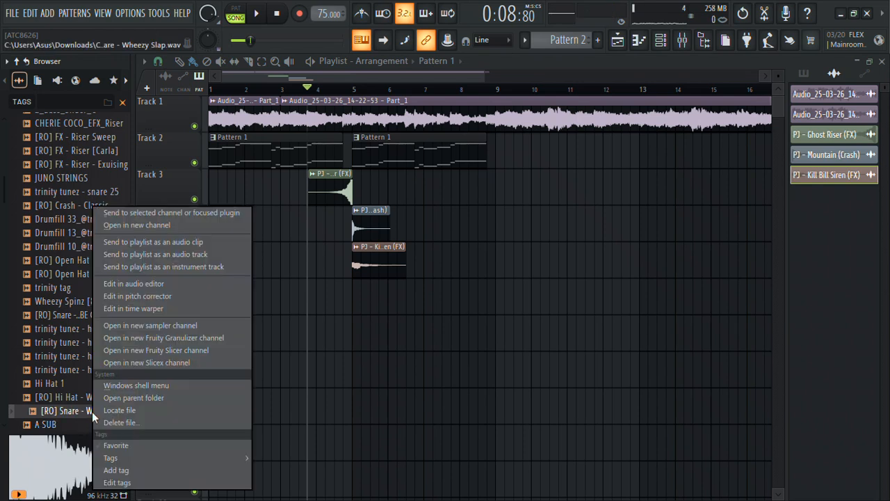
click(134, 224)
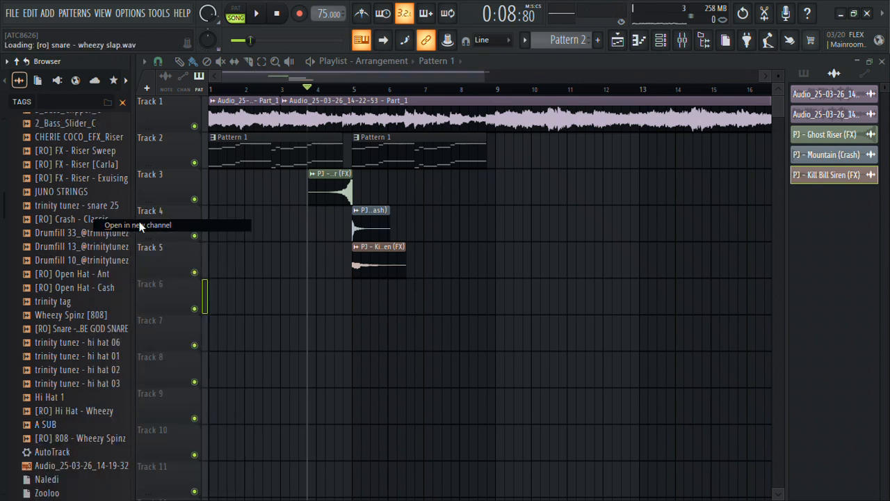
drag(363, 313, 364, 292)
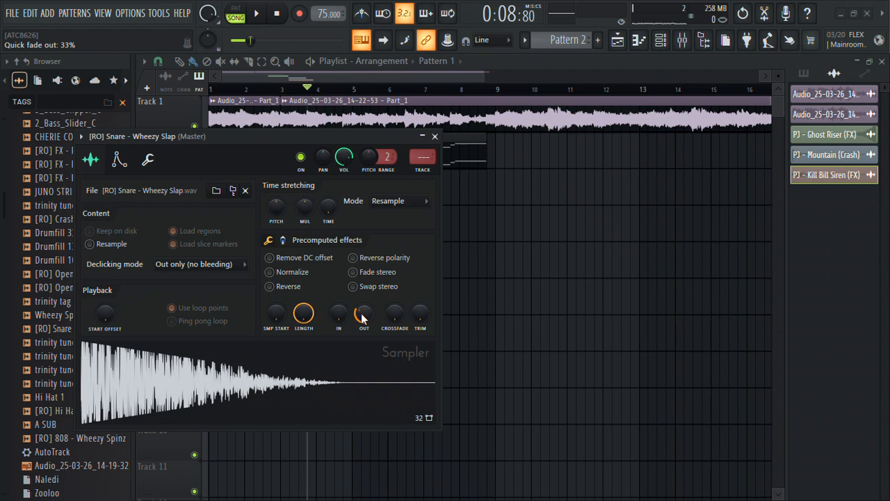
click(435, 137)
Step: Place Pattern 2 on Track 6 at bar 5, and draw a four-step G#4 Wheezy Slap snare note at step 5 of its first bar
click(810, 77)
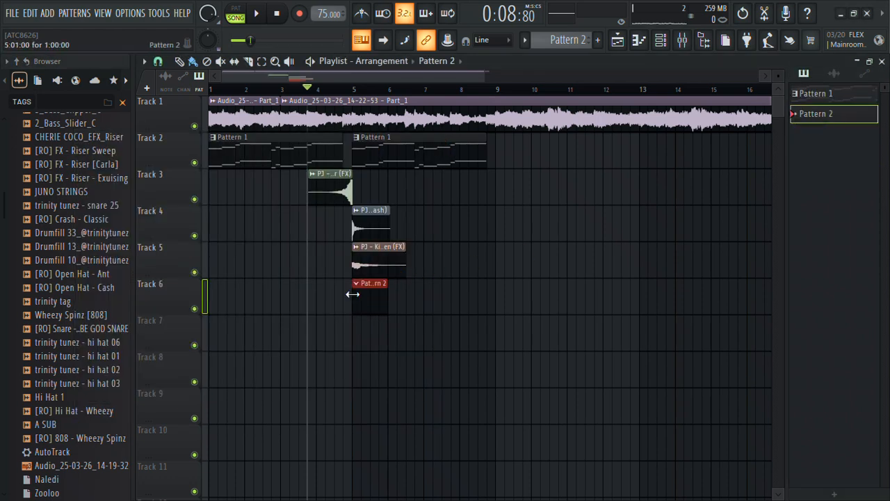
double_click(376, 297)
mouse_move(321, 253)
mouse_down()
mouse_move(222, 351)
mouse_move(229, 318)
mouse_move(226, 335)
mouse_up()
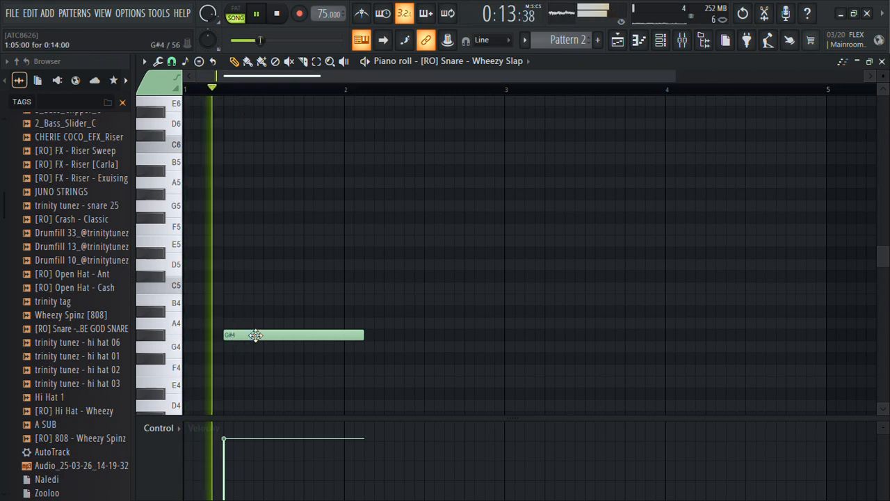
drag(358, 336, 287, 345)
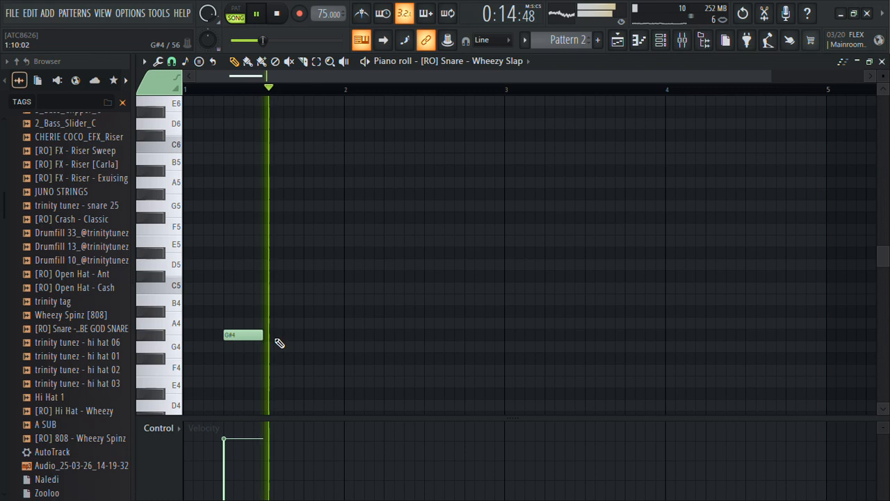
Step: Add a second four-step G#4 snare note at step 10, turn on the metronome, and replay the snare part
key(space)
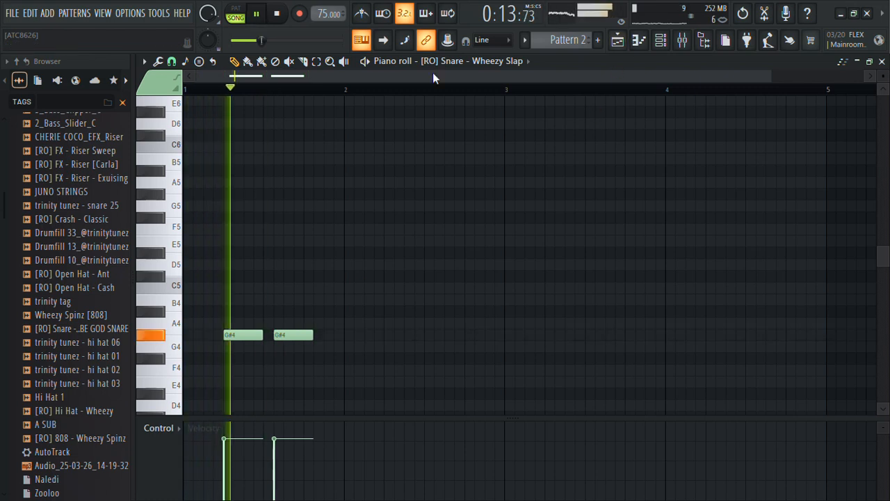
click(366, 14)
key(space)
key(space)
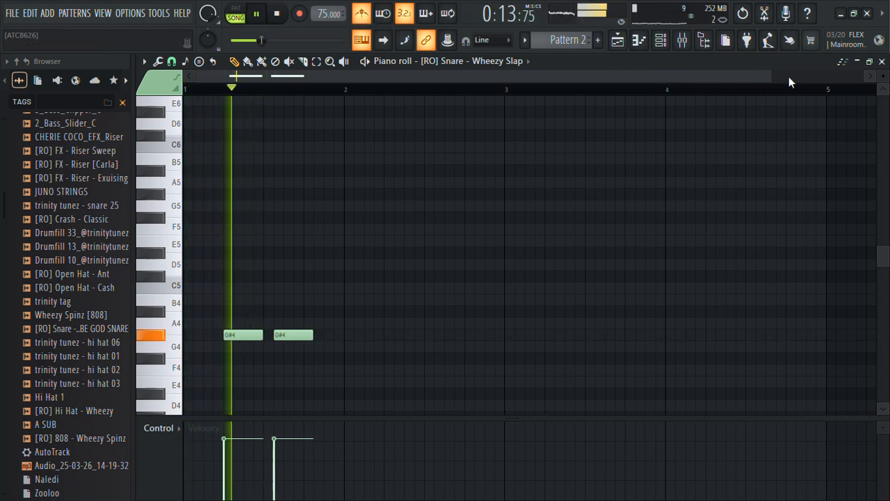
drag(768, 77, 493, 123)
key(space)
key(space)
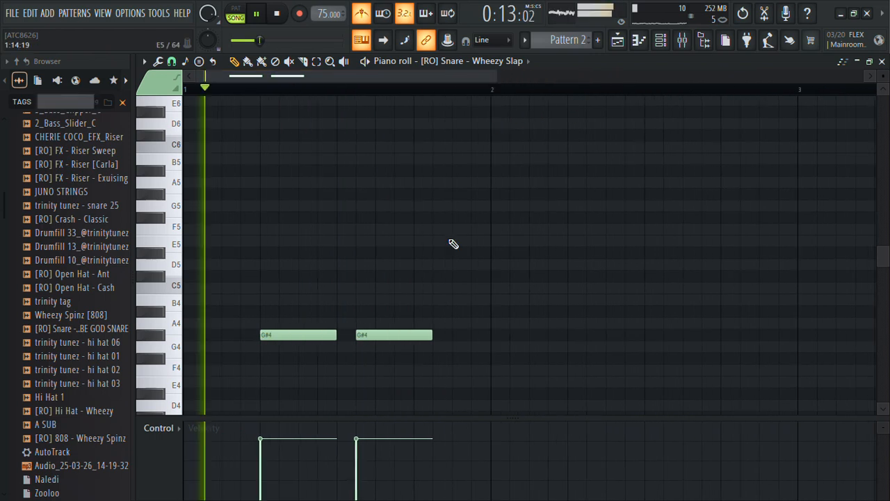
Step: Shorten the second G#4 snare note to two steps and add a third two-step G#4 note at step 13
drag(425, 338, 390, 342)
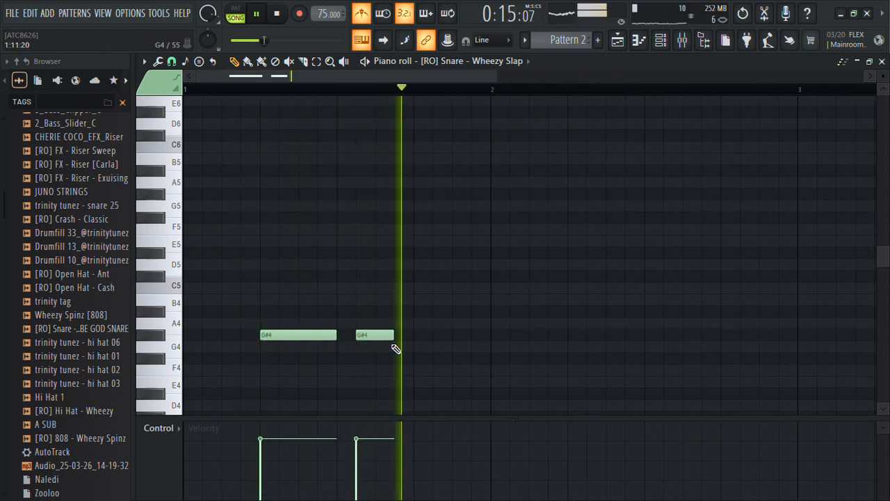
key(space)
click(409, 338)
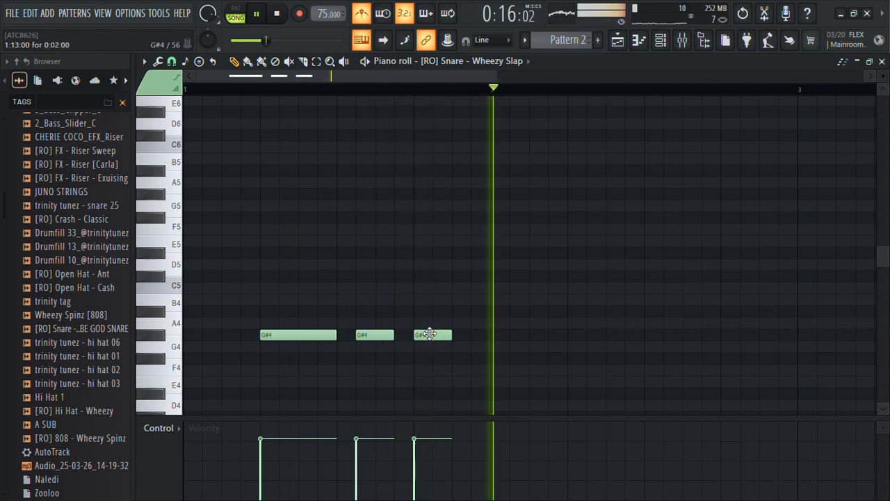
Step: Play the arrangement in the playlist with Track 2 muted, and again with Track 1 muted instead
click(618, 40)
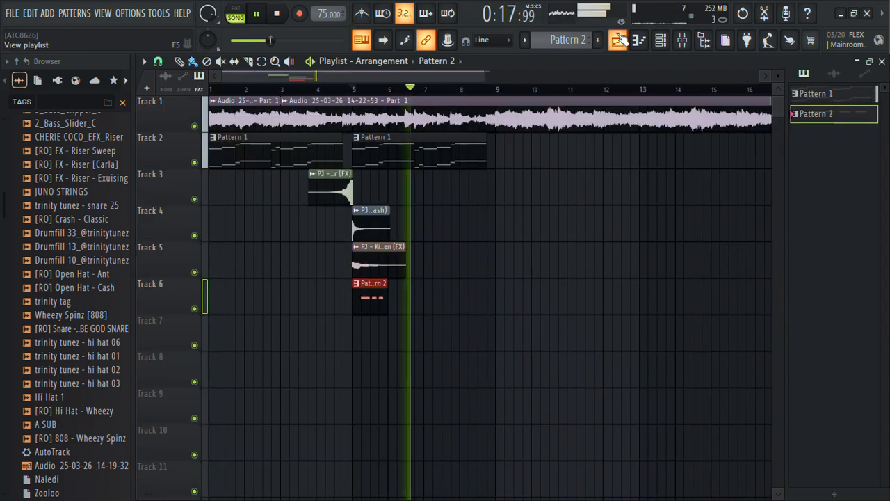
key(space)
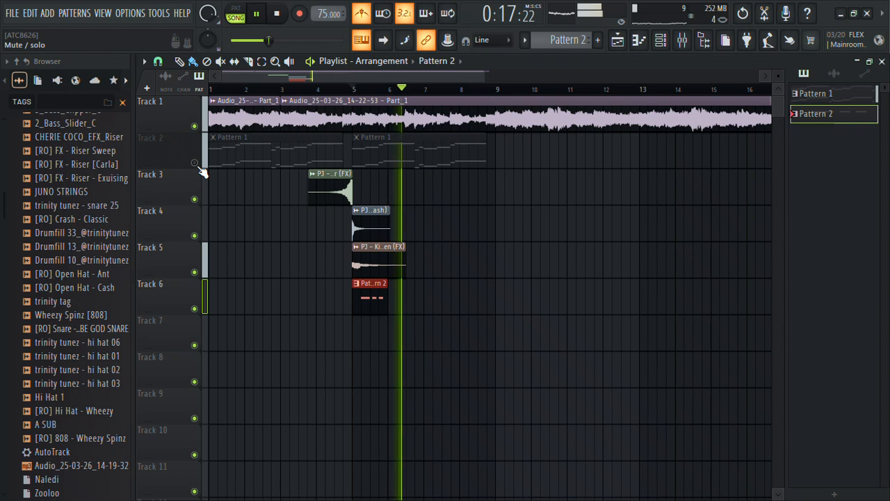
key(space)
click(195, 127)
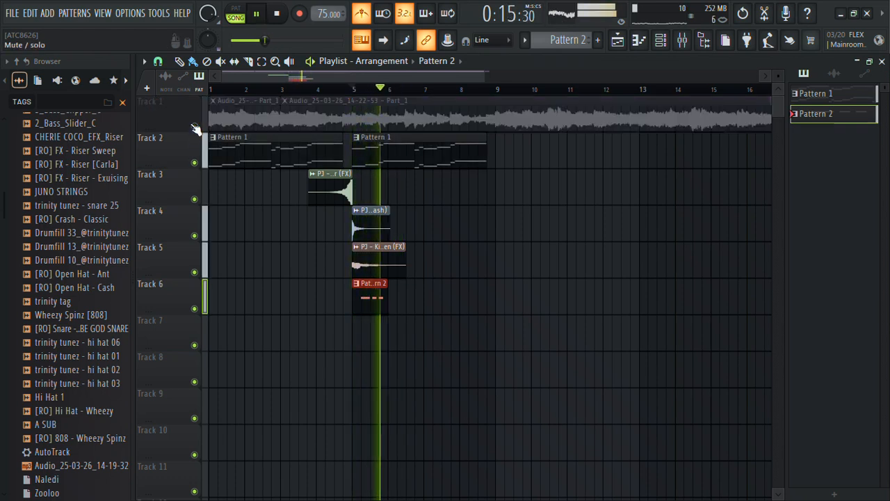
Step: Open Pattern 2's Wheezy Slap snare notes, try all three at C5 and A#4, and leave them at B4
double_click(364, 304)
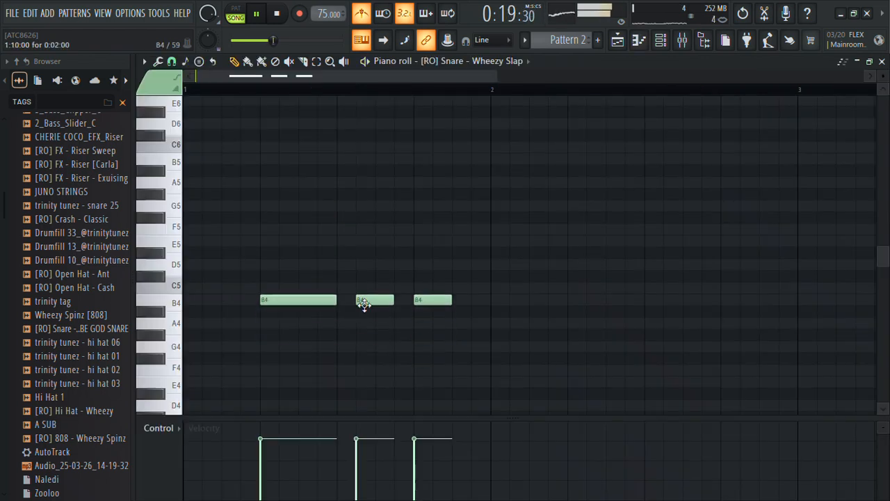
key(shift+Up)
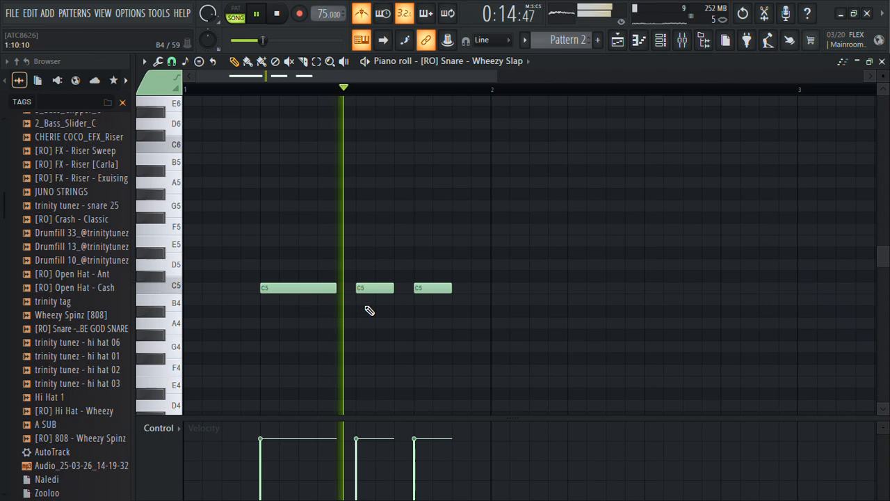
key(shift+Down)
key(shift+Down)
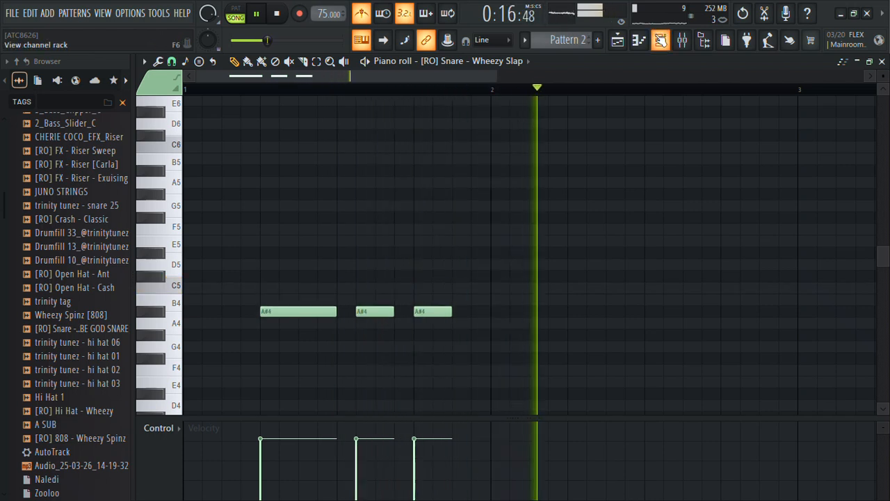
key(shift+Up)
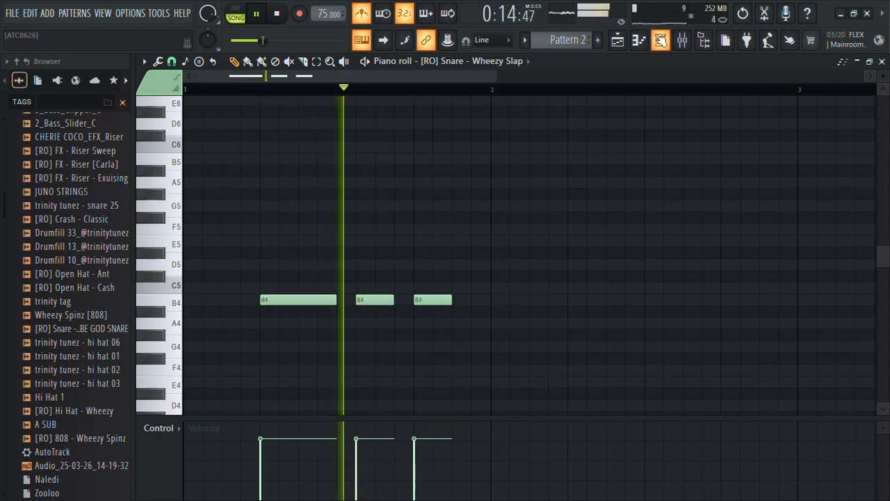
Step: Open the Wheezy Slap snare's sampler settings, shorten its tail with a quick fade-out, and replay the snare part
click(683, 40)
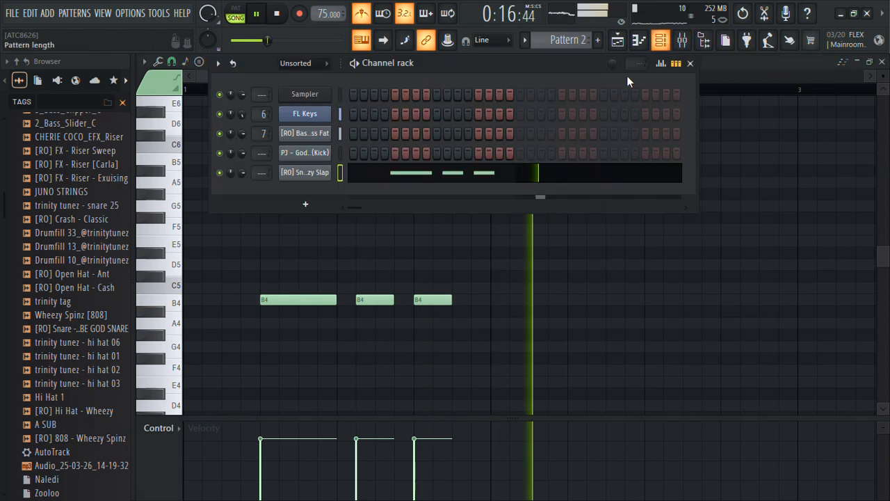
click(324, 178)
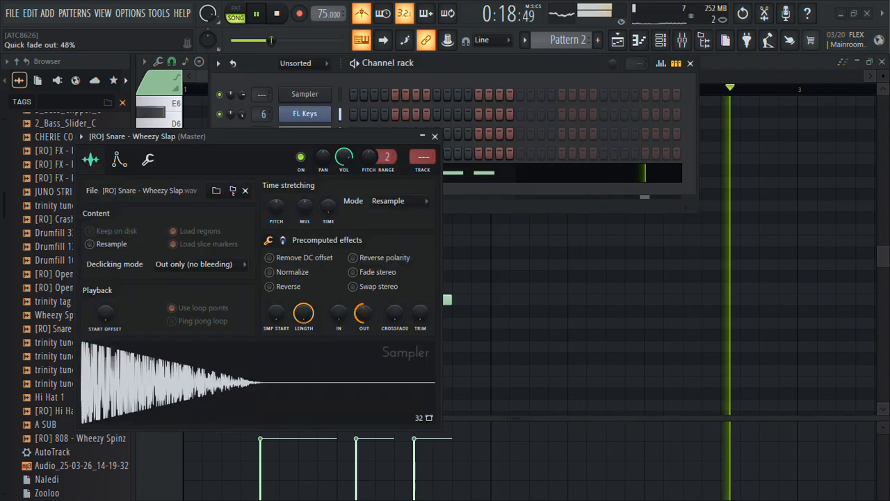
key(space)
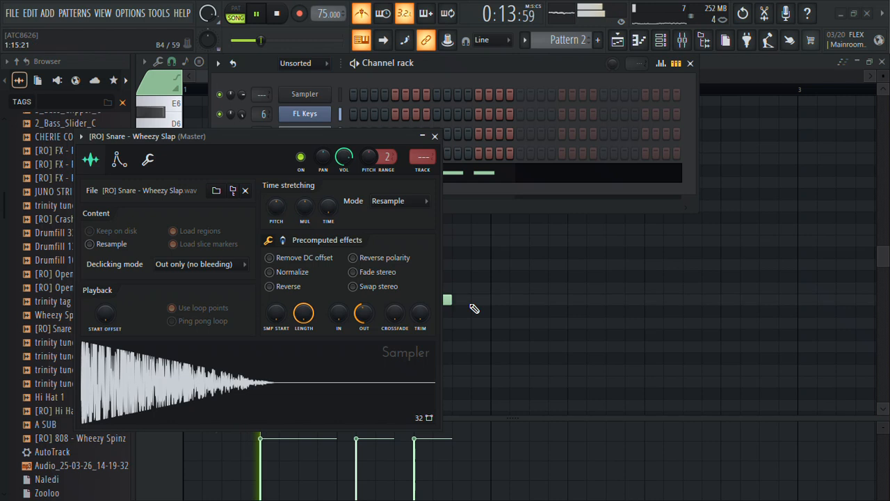
key(F6)
click(435, 136)
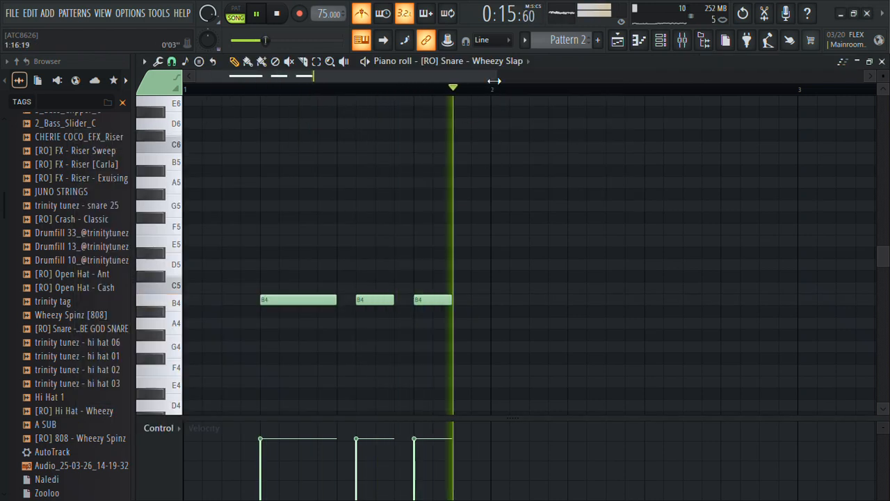
Step: Duplicate the first bar of snare notes so the rhythm fills bars 1 to 4 of the pattern
drag(492, 93, 8, 203)
key(ctrl+b)
key(ctrl+b)
key(ctrl+b)
key(ctrl+d)
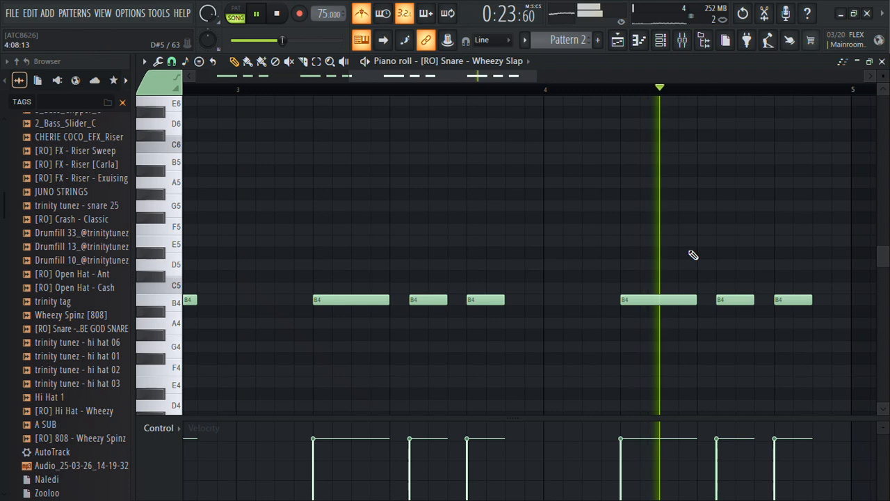
Step: Transpose all the snare notes in the four-bar pattern to C5
key(shift+Down)
key(shift+Up)
key(shift+Up)
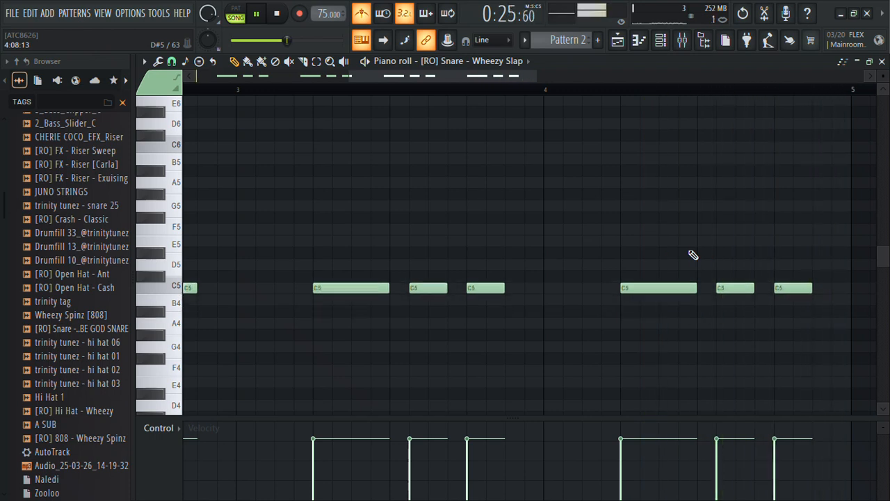
Step: Return to the playlist, play the arrangement from bar 5, and unmute Track 1
click(619, 41)
key(space)
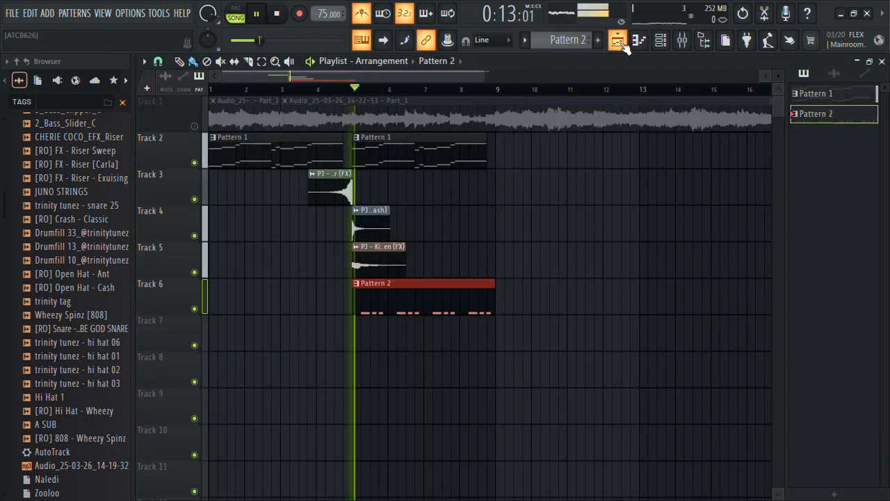
click(194, 126)
key(space)
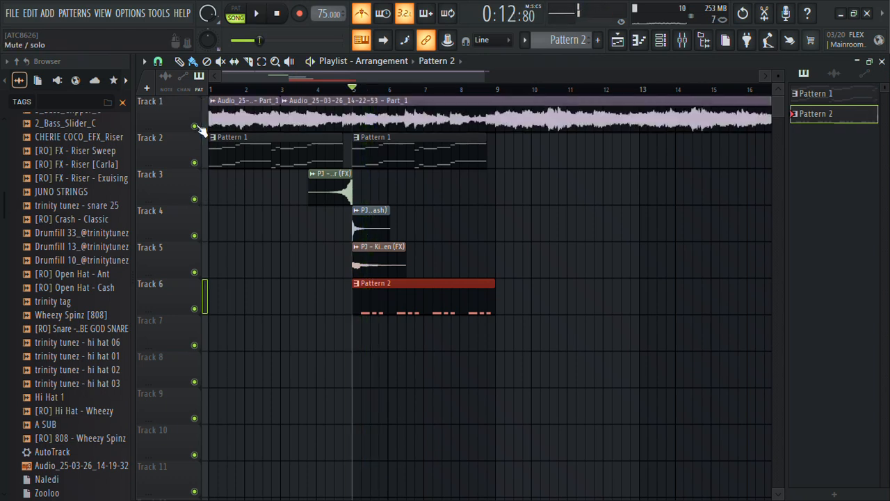
Step: Hide the browser, move the audio clip spanning bars 1 to 3 from Track 1 to Track 3, and play from bar 5
click(703, 42)
drag(778, 75, 778, 54)
key(space)
drag(413, 73, 143, 74)
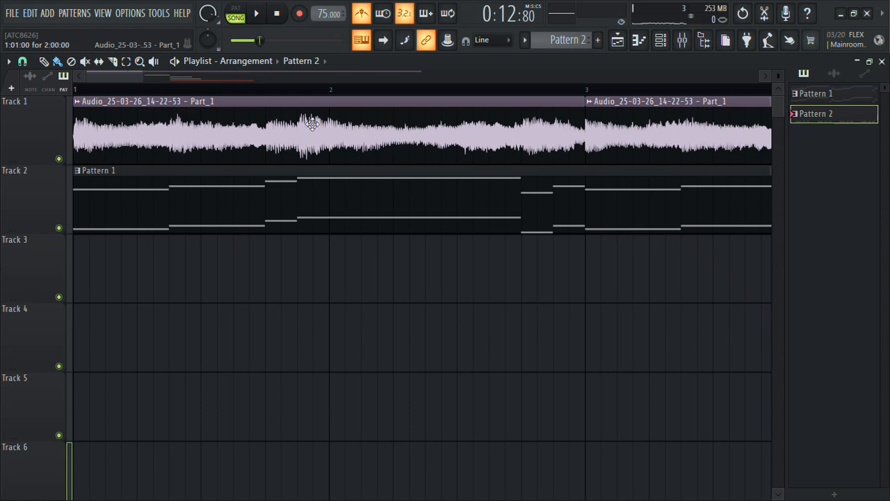
drag(355, 118, 441, 270)
drag(131, 80, 183, 77)
key(space)
key(space)
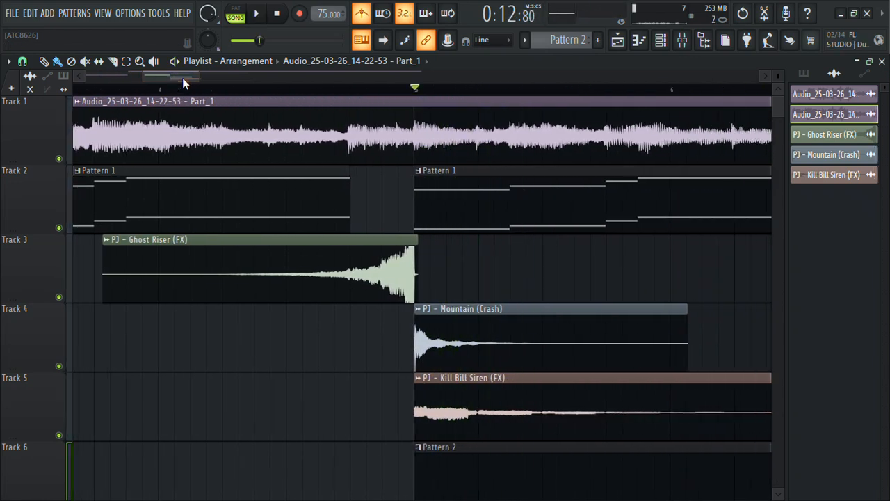
Step: Slice Track 1's audio clip near step 13 of bar 5, shift the second piece away, and stretch the first piece to about 2:12:00
click(116, 62)
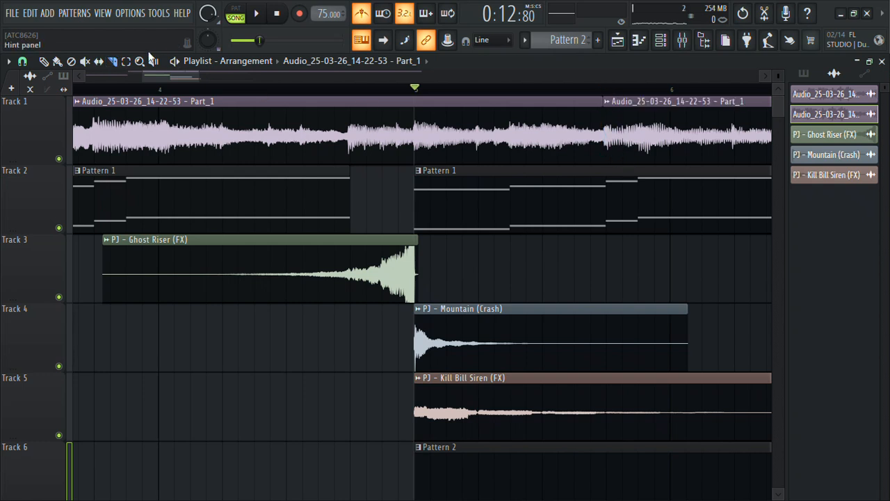
drag(636, 125, 681, 117)
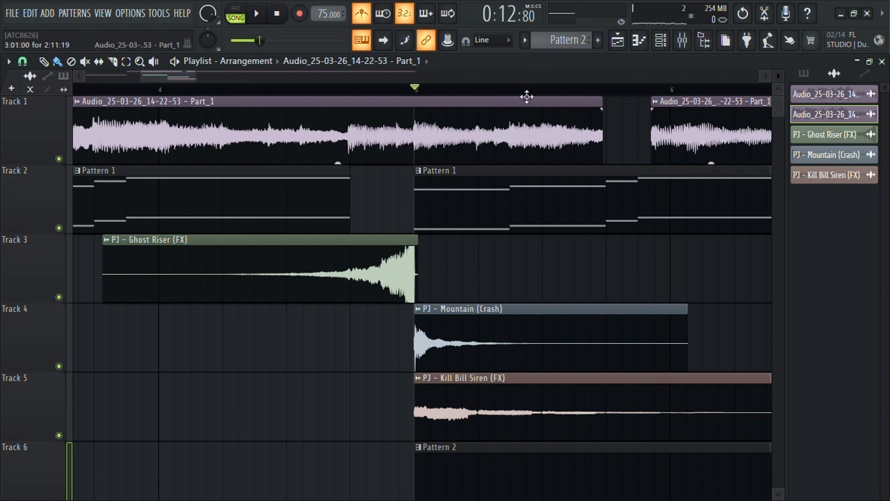
key(space)
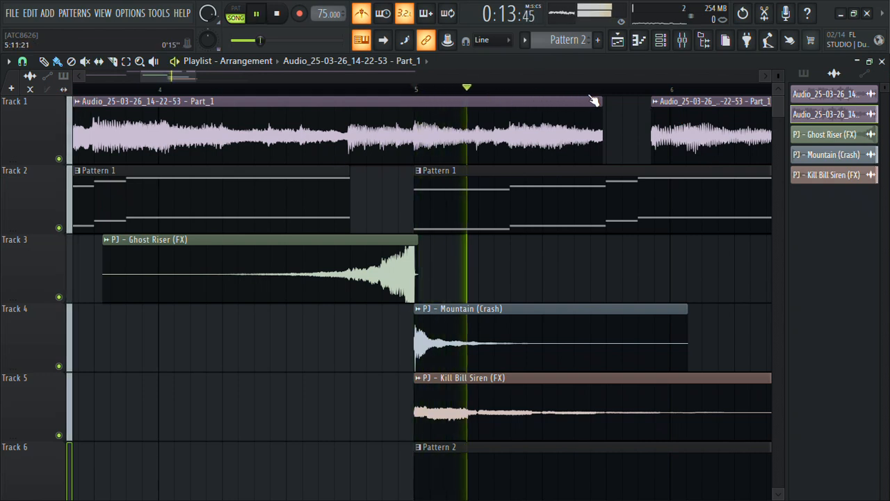
drag(600, 98, 604, 98)
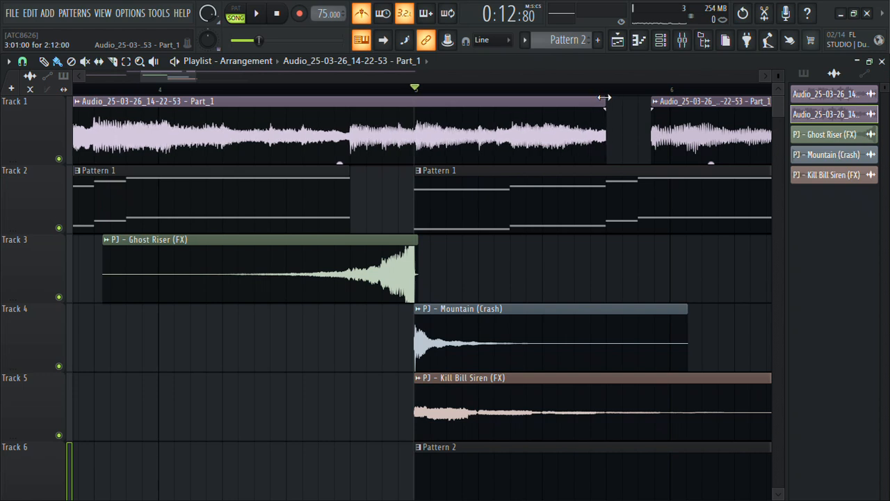
key(space)
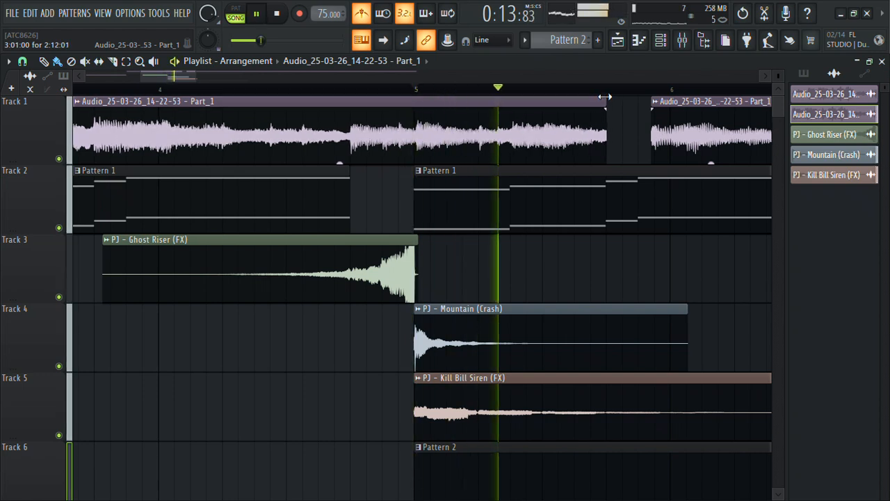
key(space)
key(space)
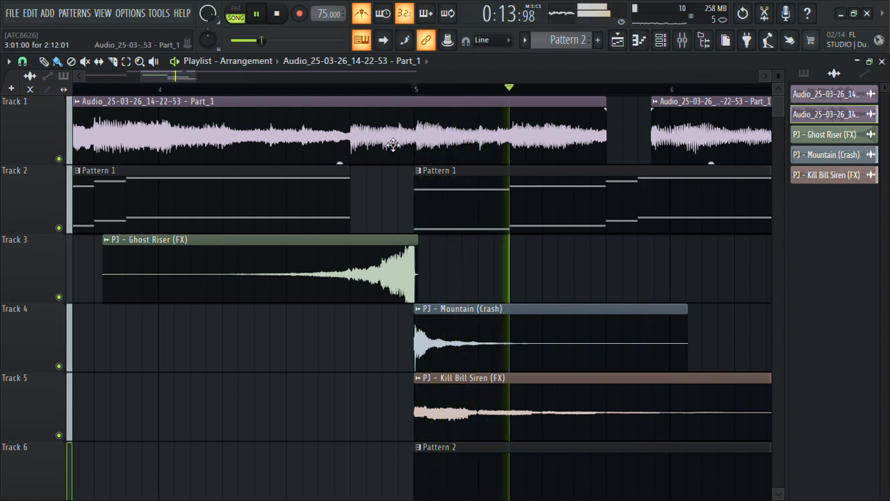
Step: Move the second audio piece on Track 1 against the first at 5:13:00, and play the join from bar 5
drag(603, 100, 602, 104)
drag(711, 141, 627, 145)
key(space)
key(space)
right_click(675, 144)
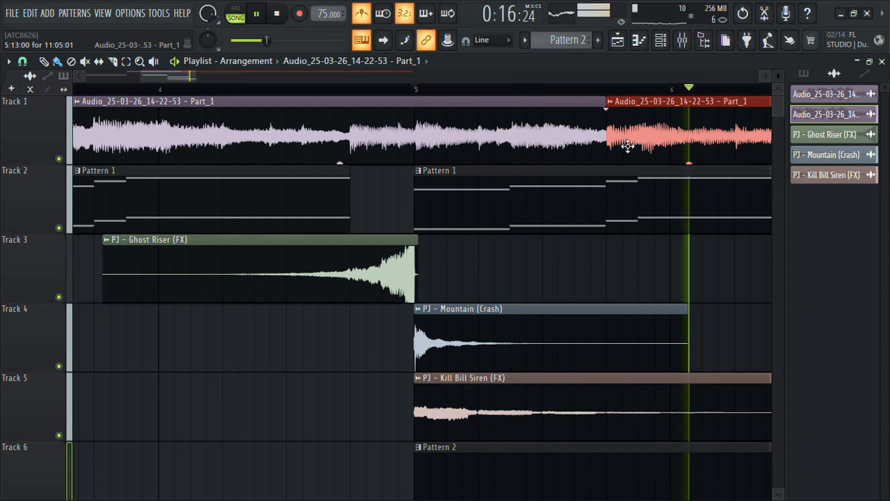
drag(164, 79, 240, 98)
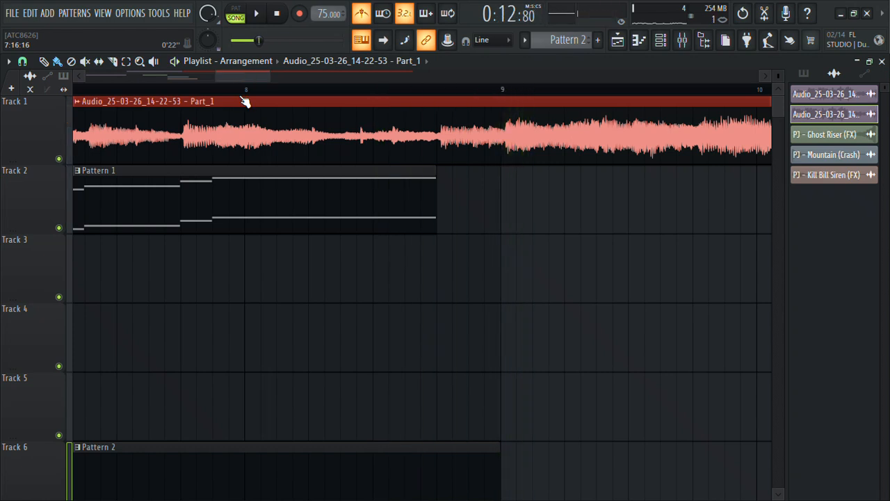
Step: Undo the slice, stretch and moves on Track 1, and return the Track 3 recorded audio clip to Track 1 at bar 1
key(ctrl+z)
key(ctrl+z)
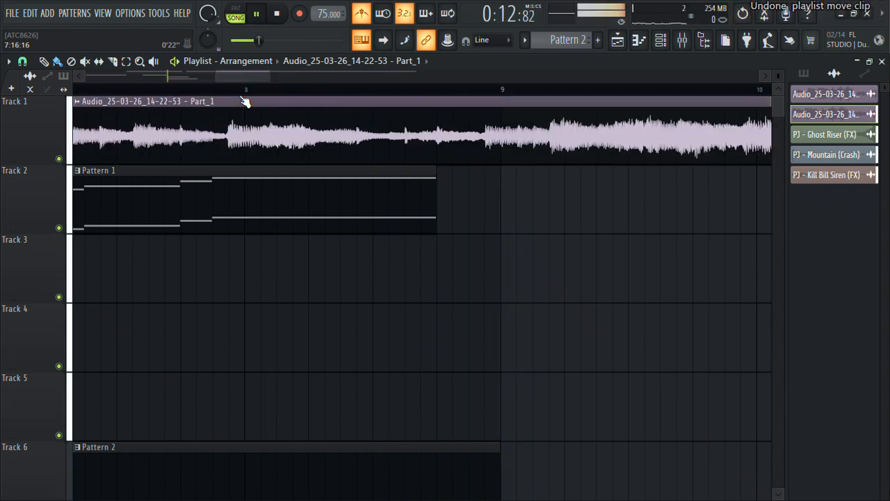
drag(215, 75, 76, 78)
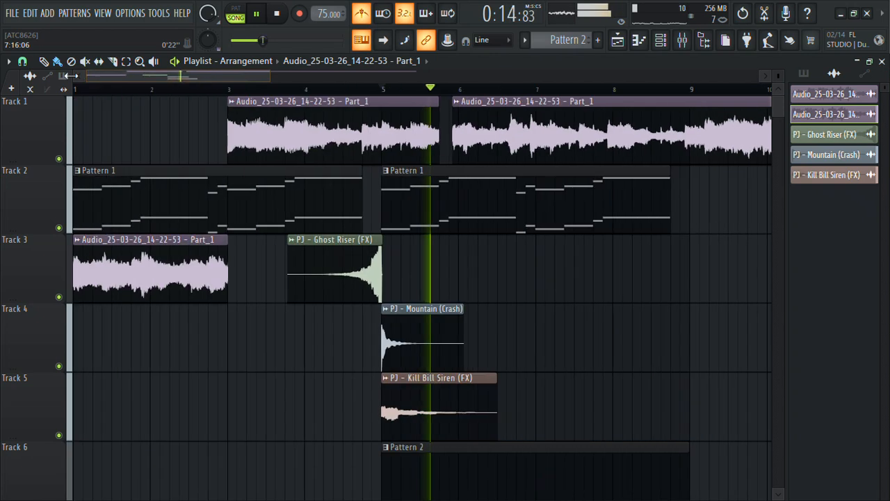
key(ctrl+z)
key(ctrl+z)
key(ctrl+z)
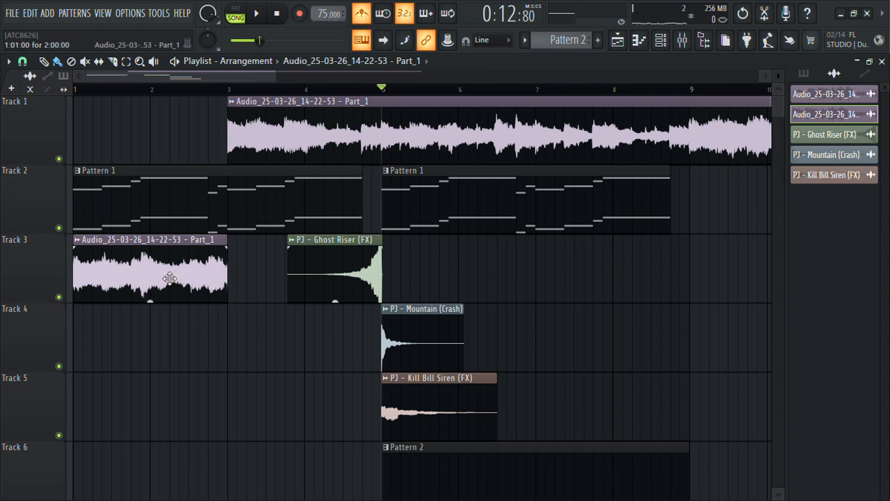
drag(169, 278, 169, 139)
Step: Play the song from the start and place another Pattern 2 clip on Track 6 at bar 1
key(space)
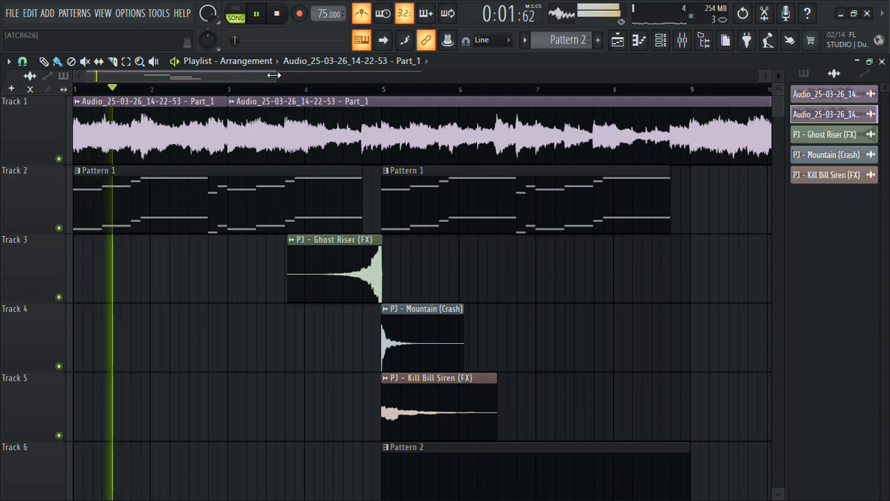
scroll(230, 91, up, 3)
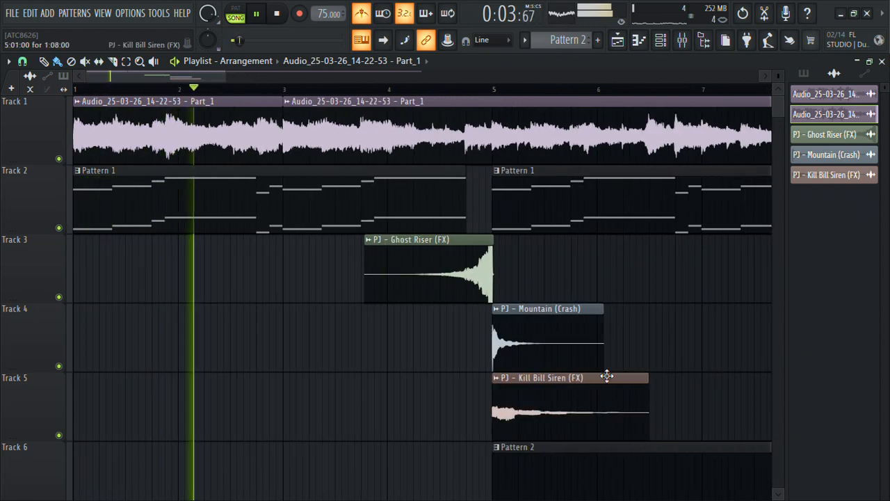
scroll(607, 376, down, 2)
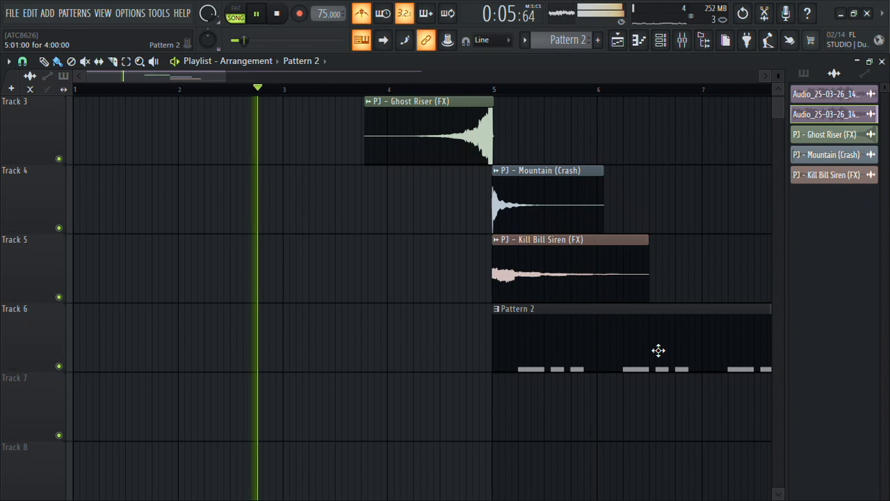
click(177, 349)
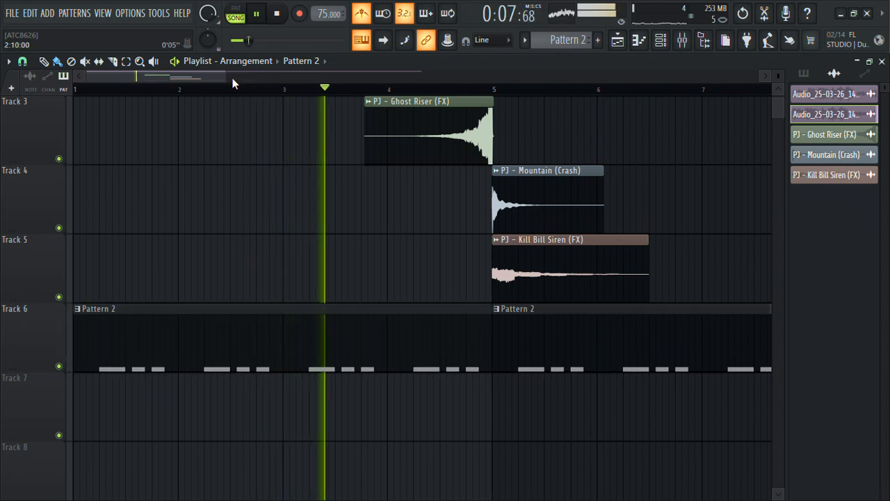
scroll(241, 89, down, 3)
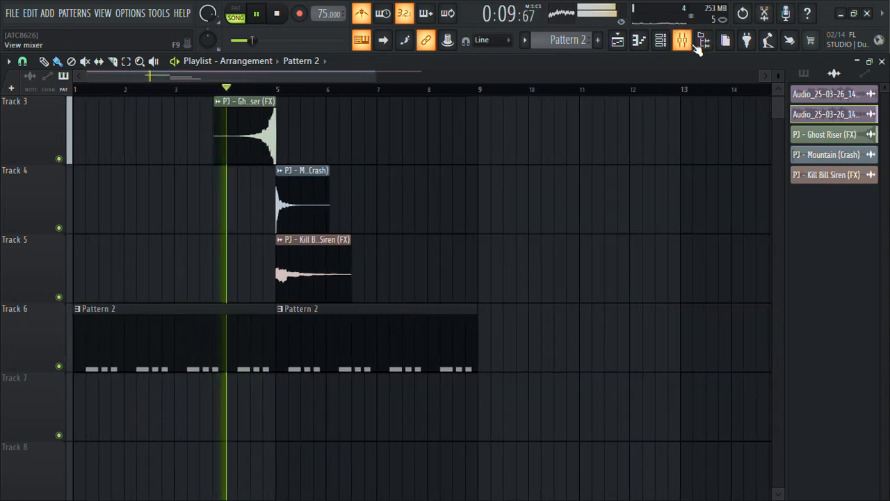
Step: Show the browser again, preview the [RO] Hi Hat - Wheezy sample, and load it in a new channel
click(704, 41)
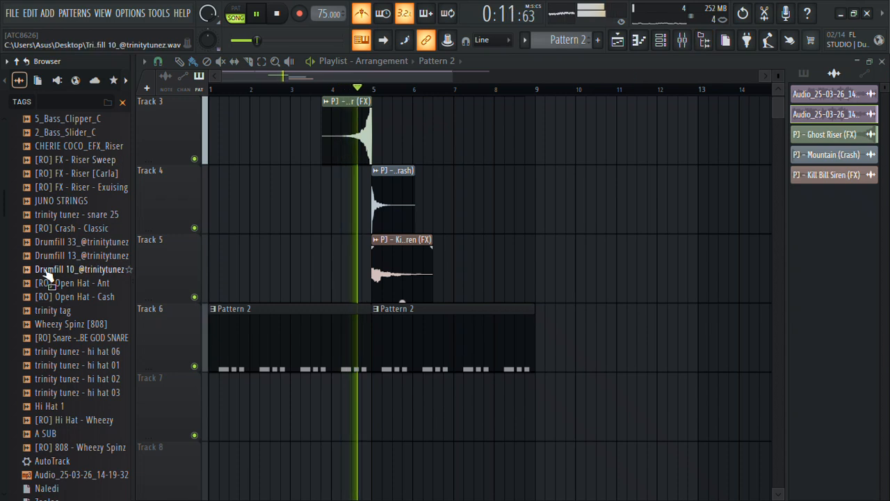
click(89, 420)
right_click(89, 420)
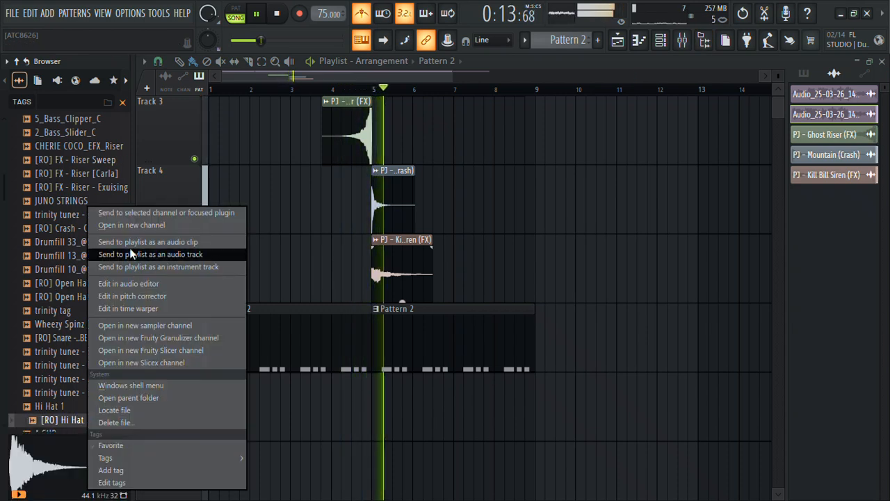
click(127, 229)
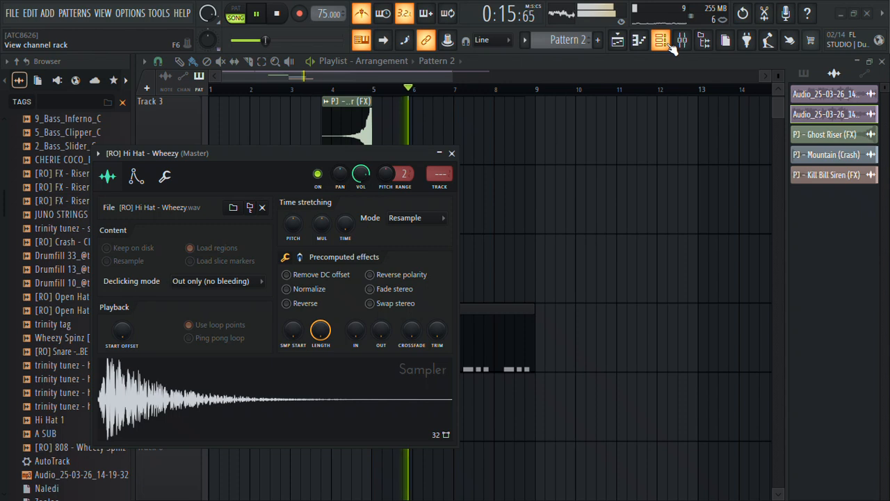
Step: Show the channel rack, close the hi-hat's sampler settings, and fill every second step of the Wheezy hi-hat channel
click(661, 41)
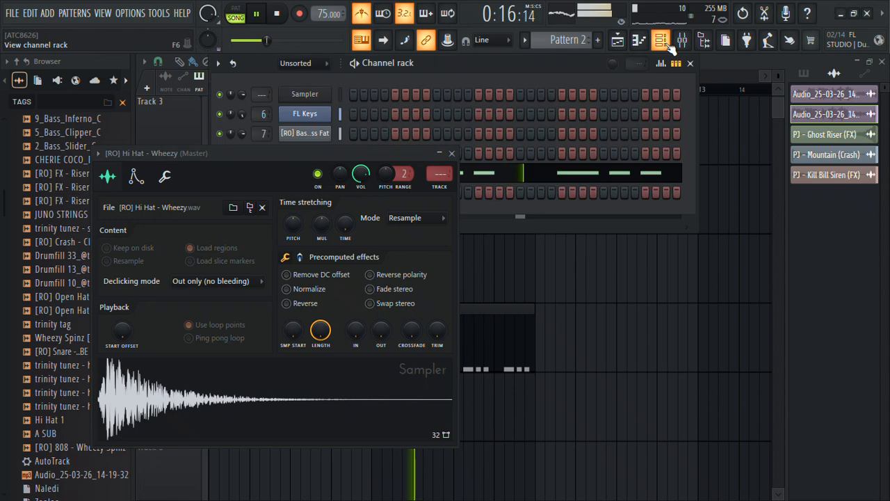
click(452, 154)
right_click(331, 197)
click(467, 234)
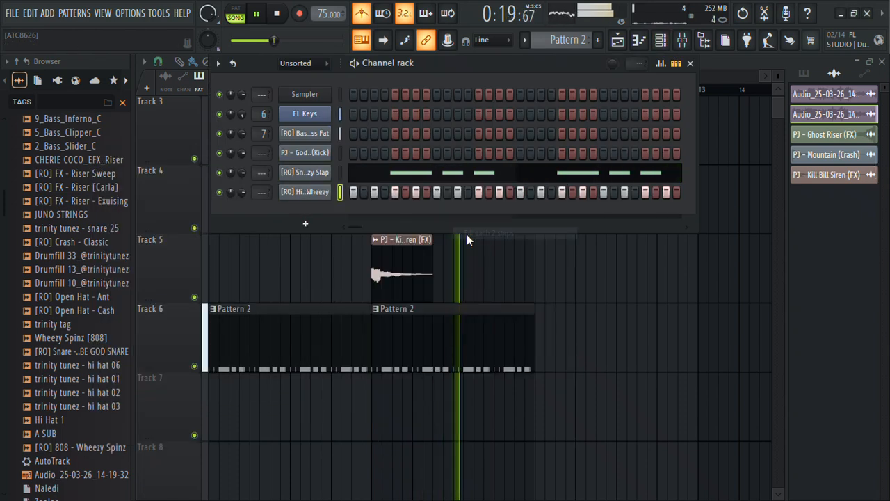
Step: Duplicate the Wheezy hi-hat notes one step later in the piano roll, and return to the playlist
right_click(314, 196)
click(360, 192)
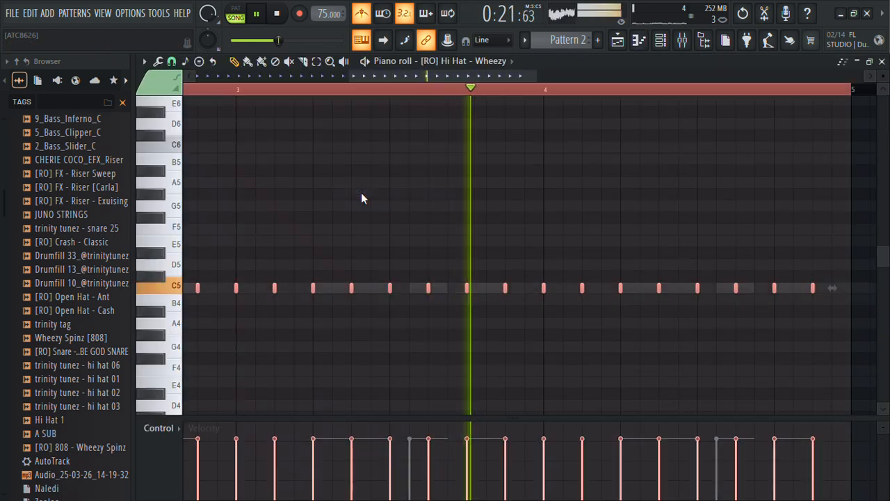
shift+drag(274, 289, 294, 289)
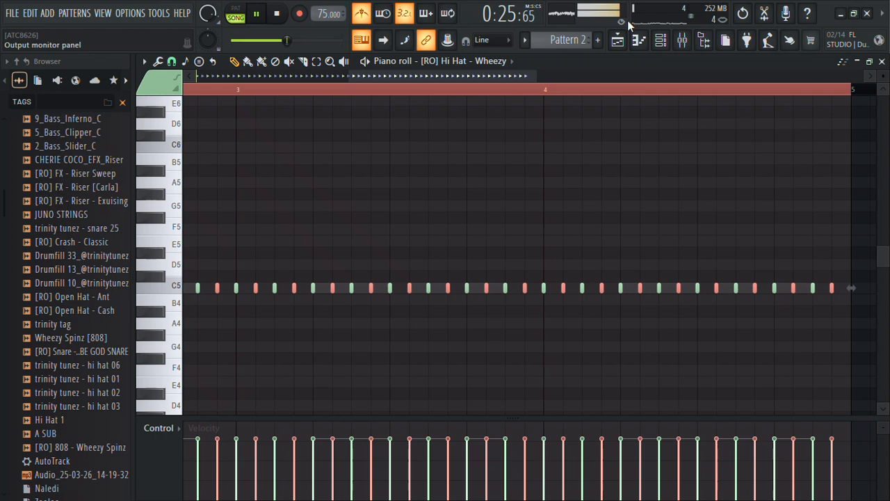
click(619, 41)
key(ctrl+s)
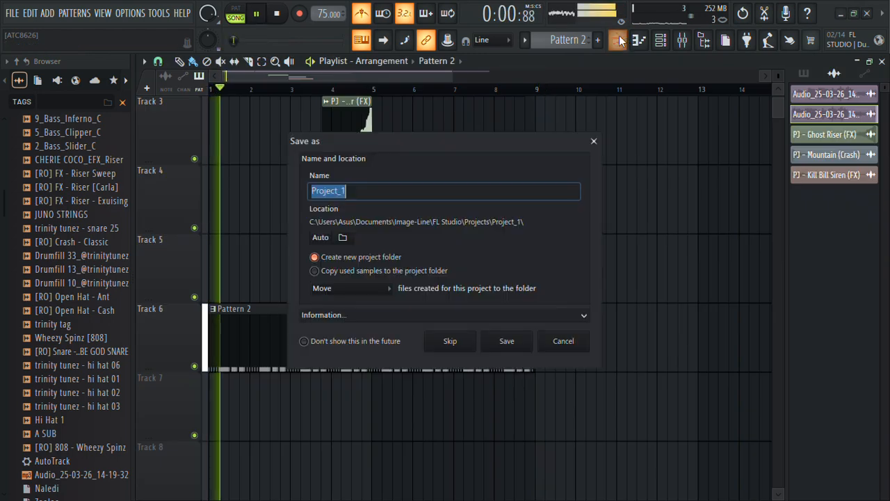
click(574, 345)
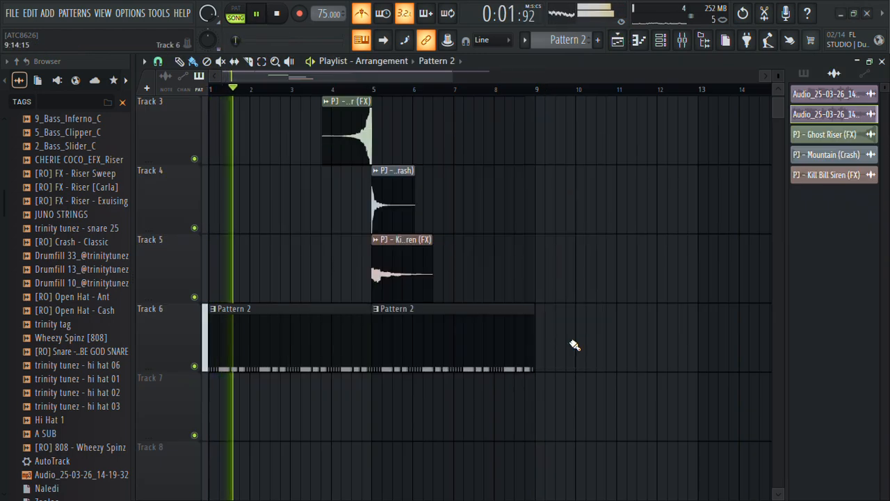
Step: Hide the browser and examine the arrangement, including the end of the Track 1 audio clip at bar 17, during playback
click(707, 41)
drag(376, 76, 248, 76)
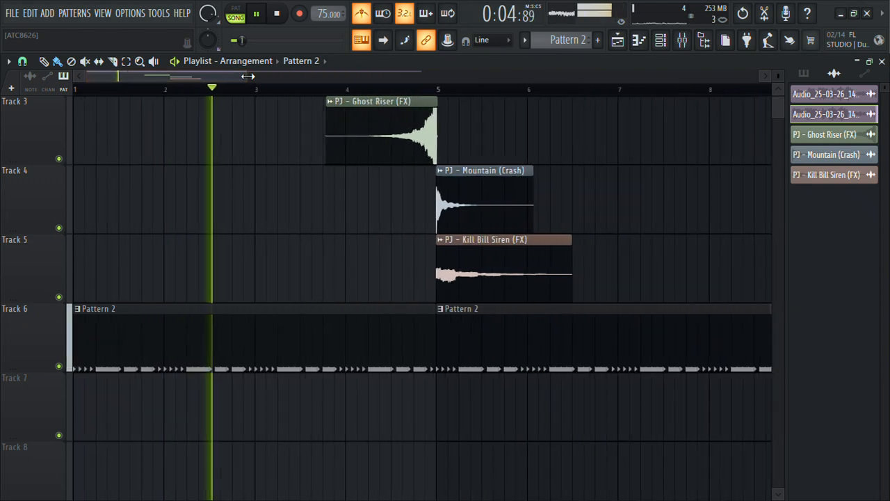
scroll(249, 76, up, 1)
scroll(248, 75, up, 2)
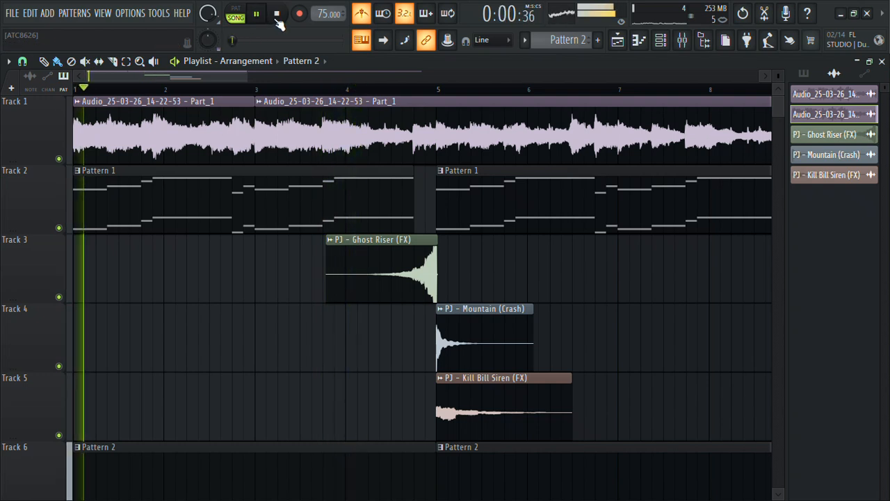
drag(245, 76, 169, 76)
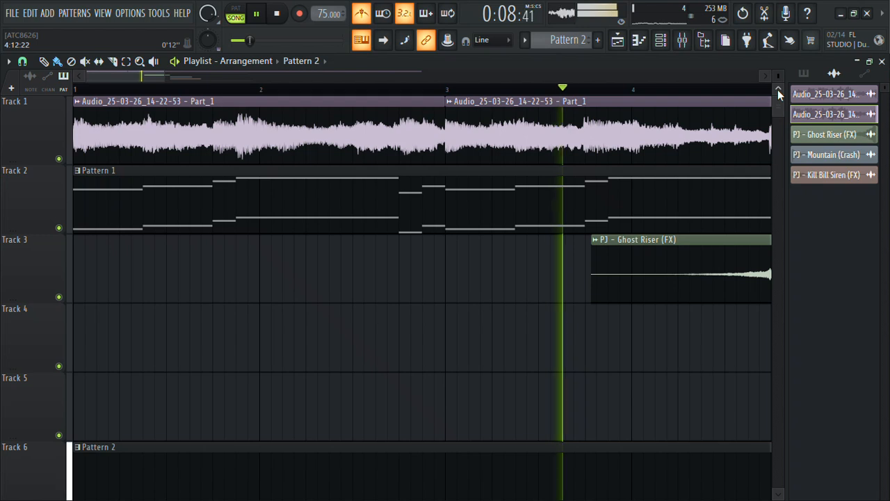
drag(153, 74, 450, 110)
drag(461, 80, 427, 74)
click(101, 127)
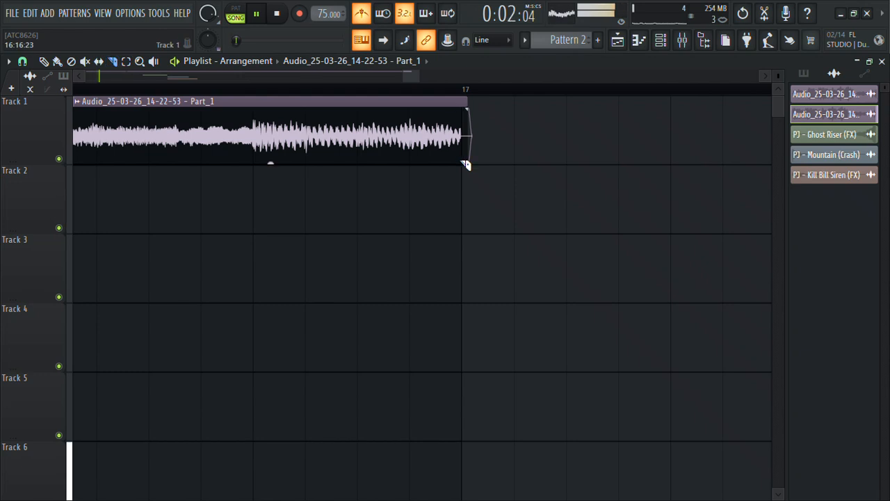
drag(415, 72, 41, 85)
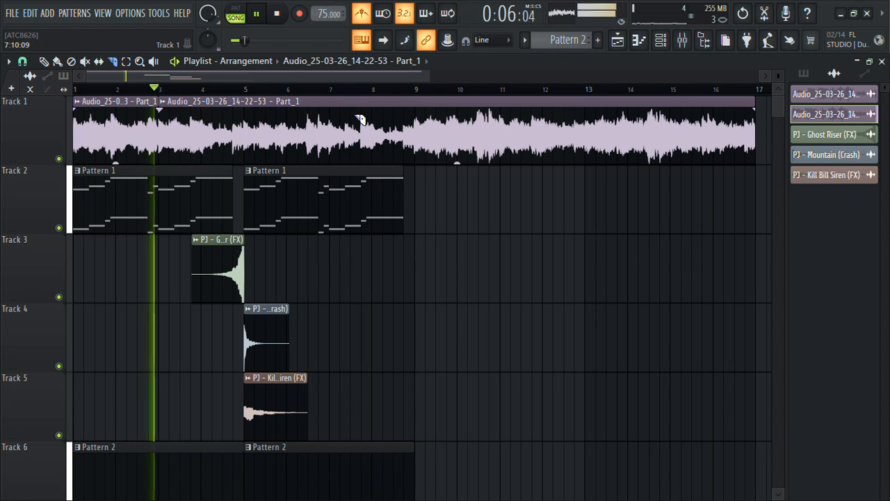
drag(430, 77, 372, 125)
scroll(373, 147, down, 3)
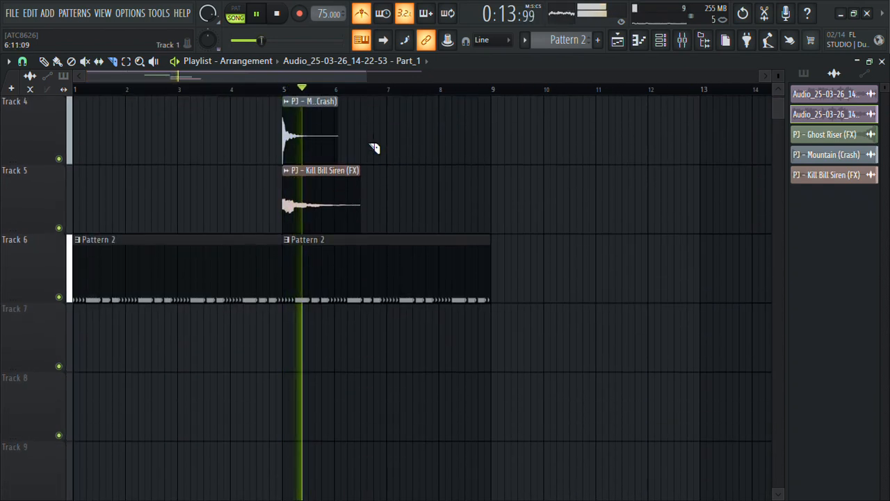
Step: Show the Unsorted channels in the channel rack, and open and close the Wheezy hi-hat's sampler settings
click(679, 42)
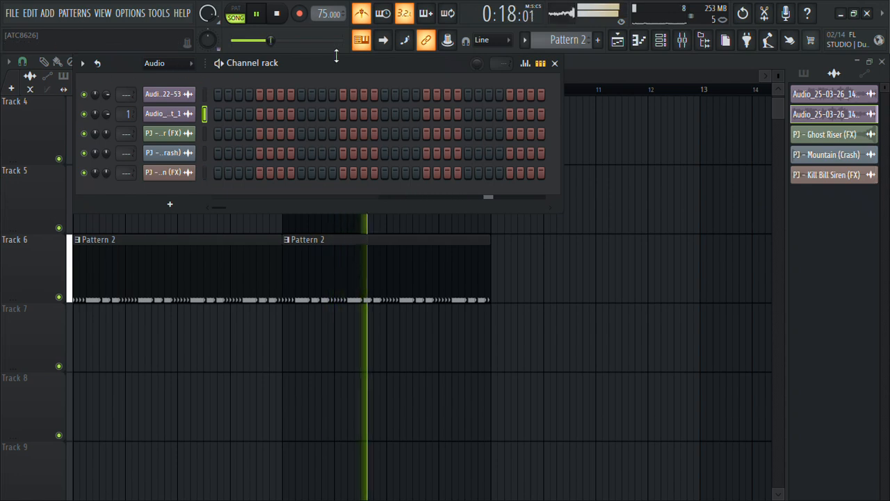
click(163, 62)
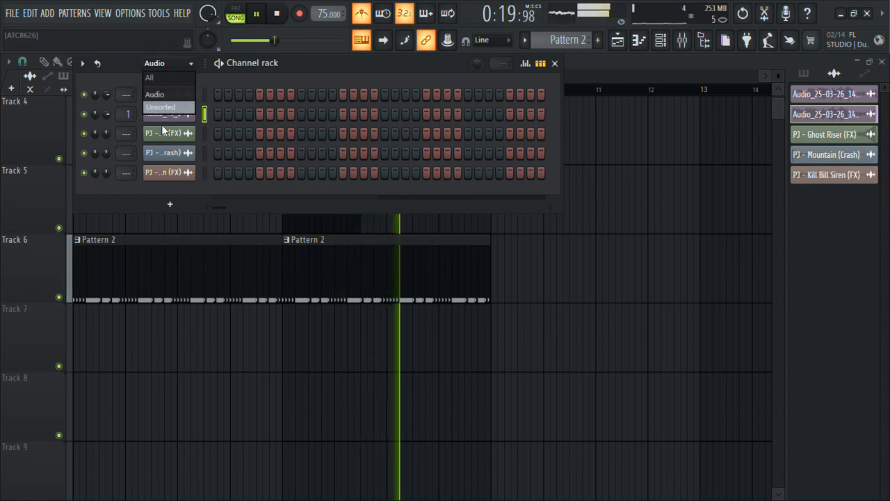
click(161, 124)
right_click(180, 192)
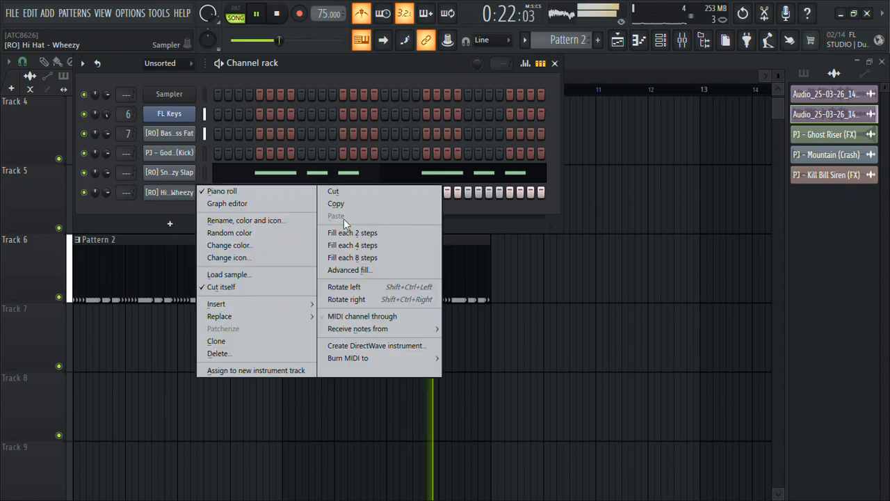
click(342, 217)
click(189, 194)
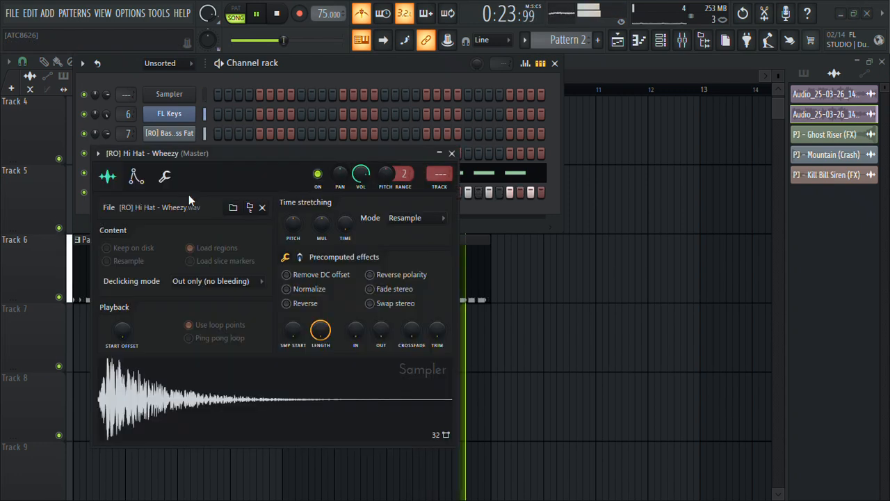
click(449, 149)
Step: Refill the Wheezy hi-hat channel with a hit on every second step
right_click(184, 196)
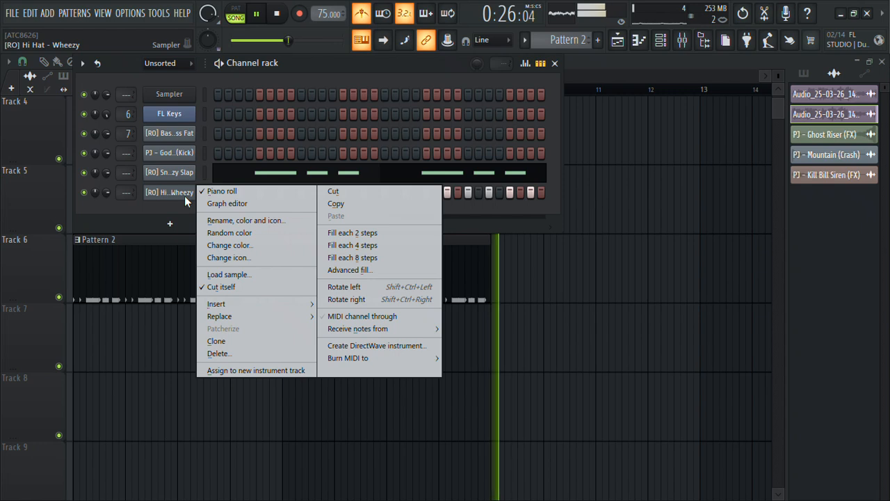
click(221, 190)
right_click(169, 194)
click(219, 191)
right_click(177, 192)
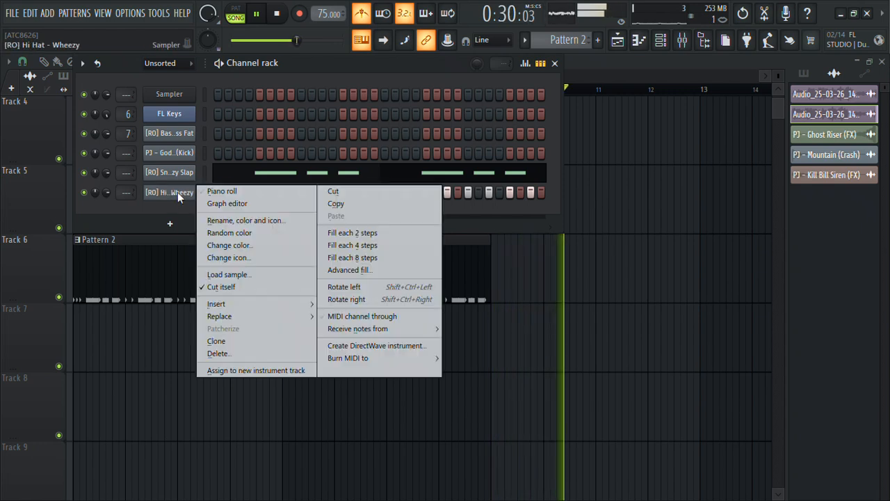
click(350, 231)
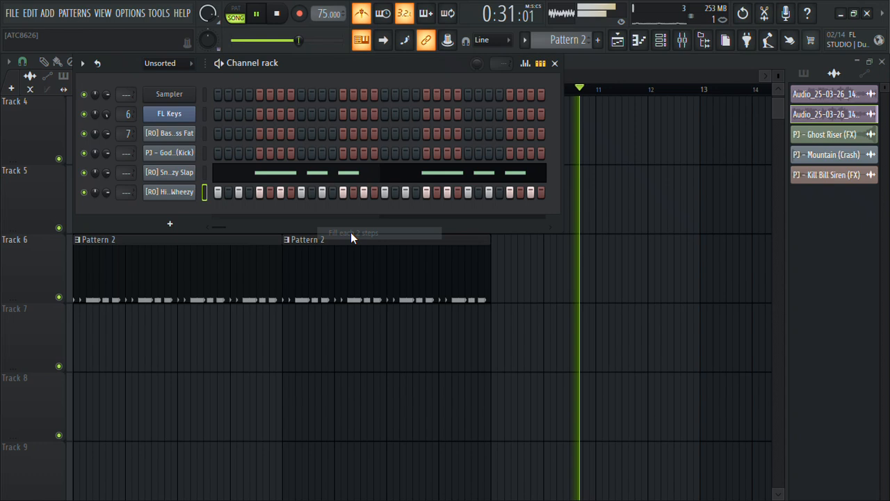
Step: Extend the Wheezy hi-hat's piano roll notes to two steps, remove bar 1's step 5 note, and shorten the step 7 note to one step
right_click(180, 197)
click(252, 194)
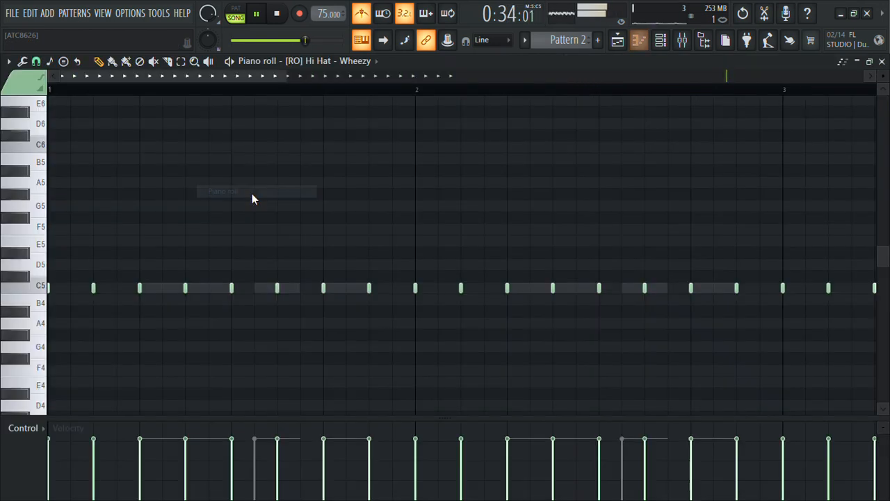
key(space)
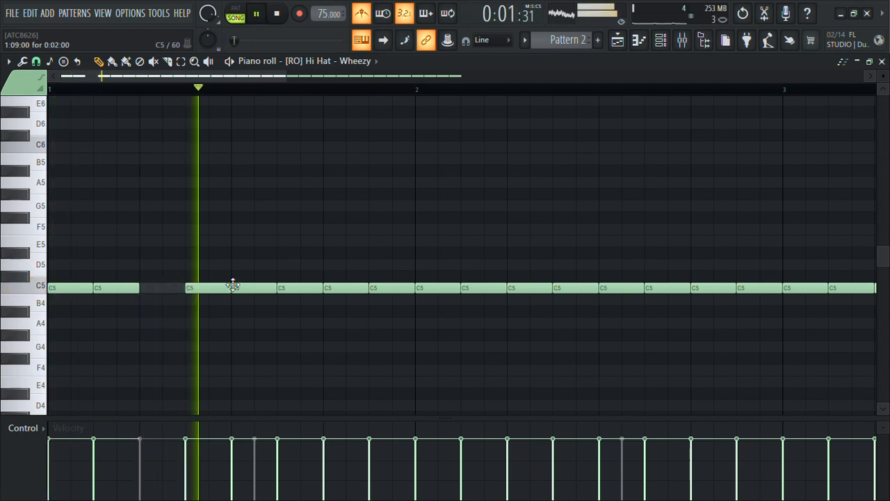
drag(229, 286, 212, 288)
Step: Set piano roll snapping to 1/3 step and turn the step 7 note in bar 1 into a three-note C5 roll
click(44, 68)
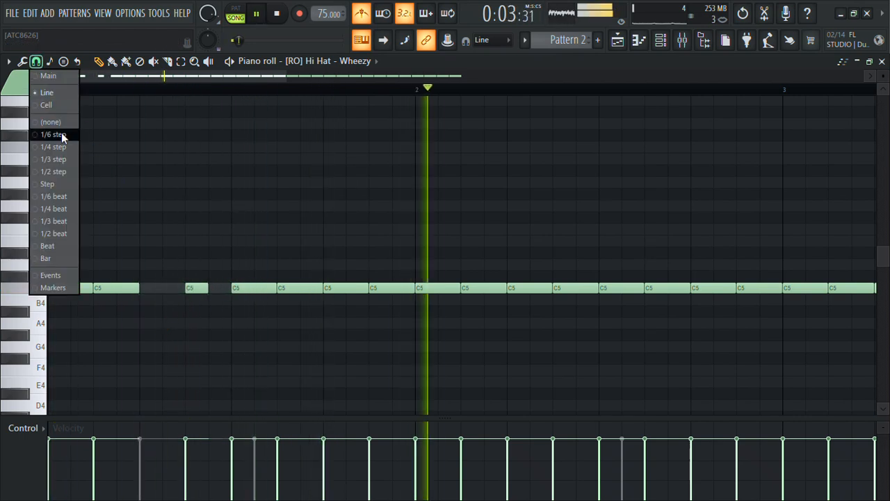
click(65, 159)
click(195, 301)
mouse_move(194, 302)
mouse_down()
mouse_move(199, 283)
mouse_move(217, 288)
mouse_move(207, 296)
mouse_up()
key(space)
click(201, 287)
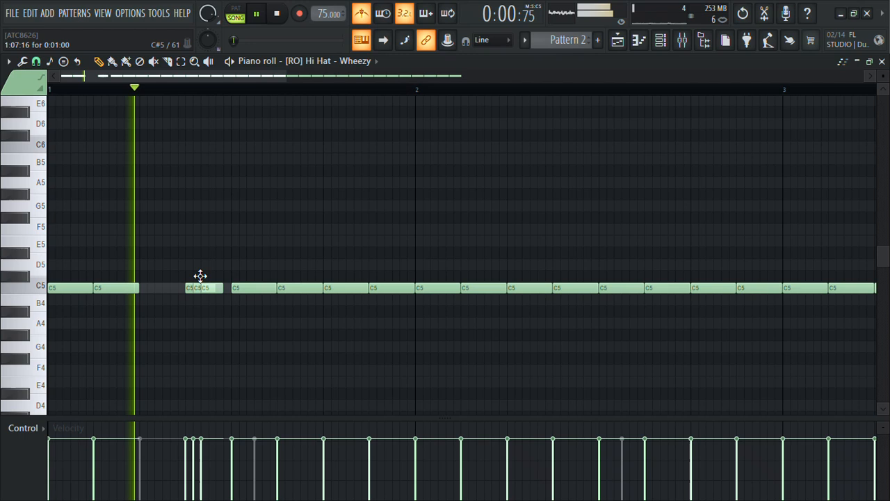
Step: With 1/4-step snapping, space the three-note roll at half-step intervals and lower the velocities of its second and third notes
click(36, 61)
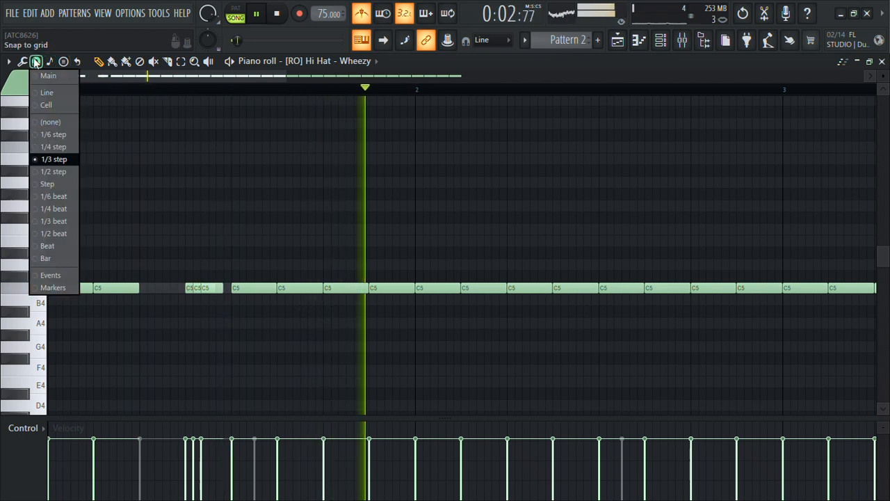
click(53, 137)
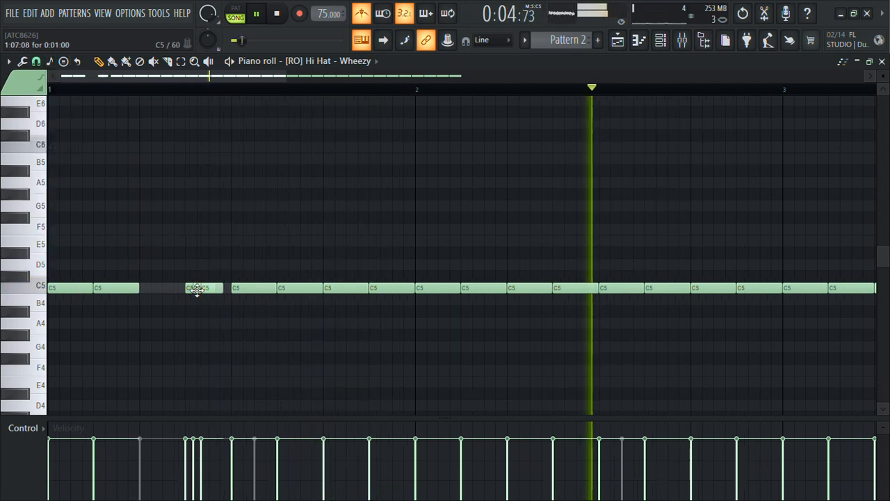
drag(193, 290, 213, 284)
key(ctrl+l)
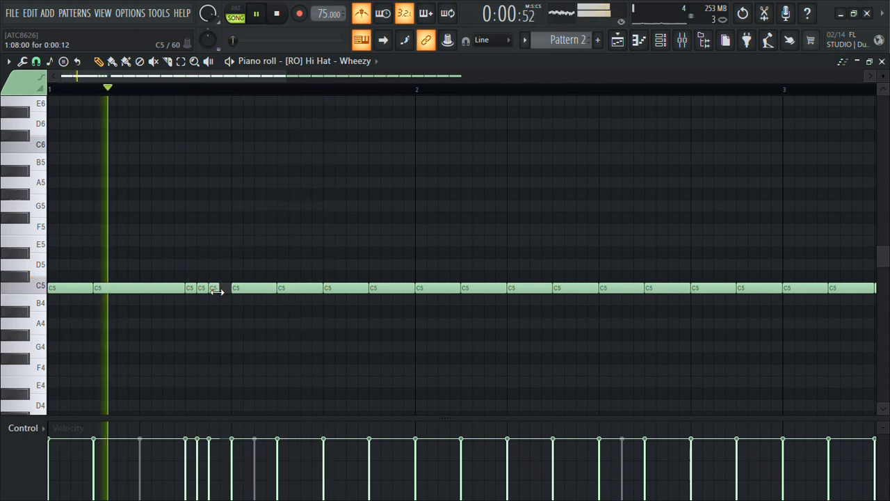
click(209, 456)
click(306, 279)
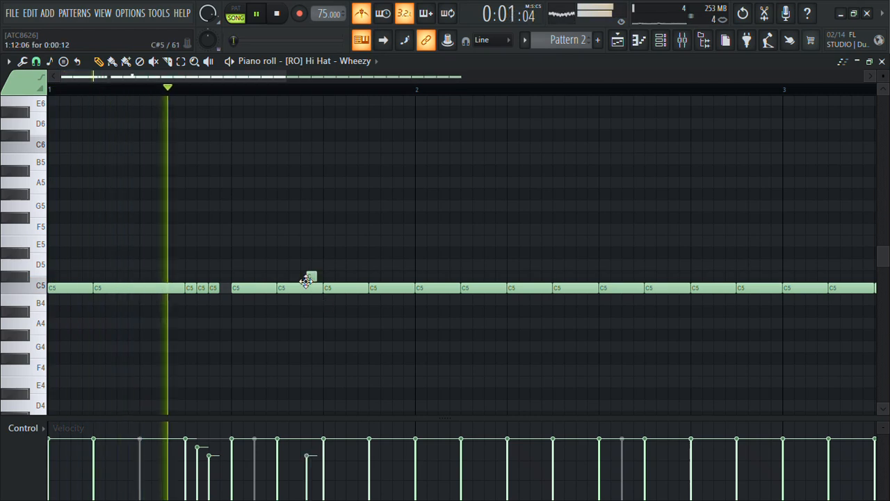
right_click(310, 277)
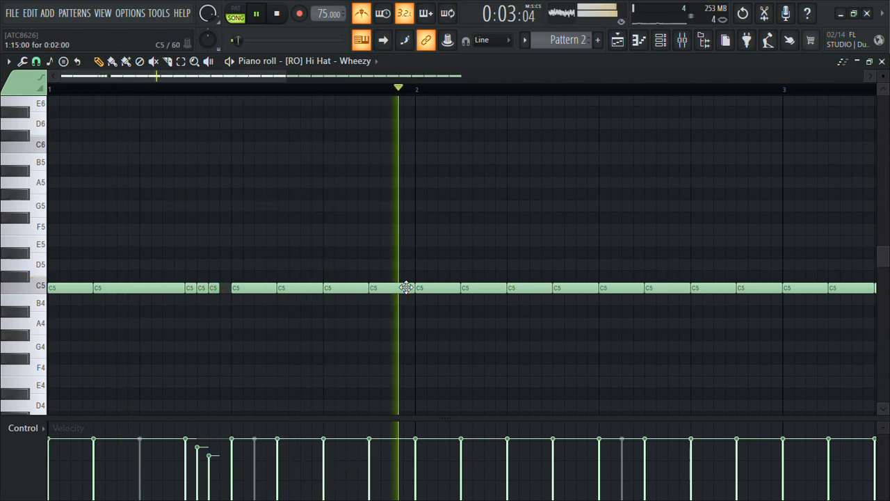
Step: Remove bar 1's beat 4 hi-hat note and turn the step 15 note into a short roll alternating C5 with F4 and B4 notes
right_click(345, 288)
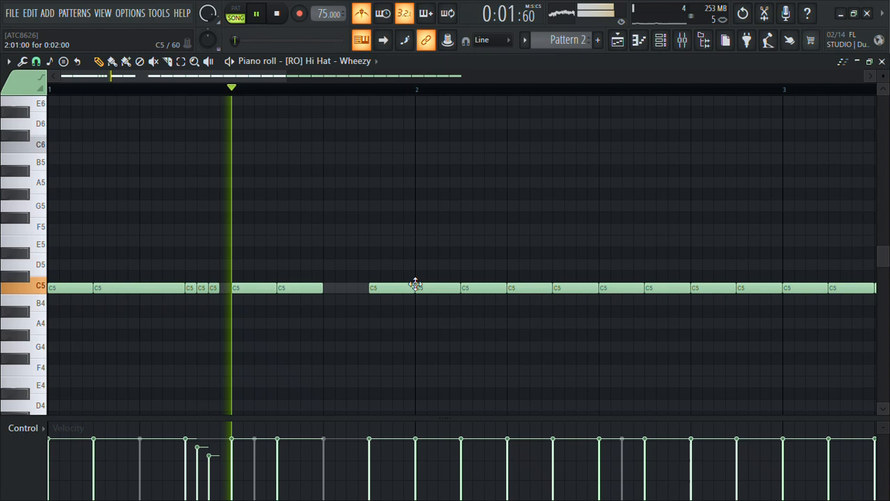
drag(415, 284, 380, 286)
click(379, 321)
drag(379, 321, 379, 300)
click(384, 304)
click(402, 300)
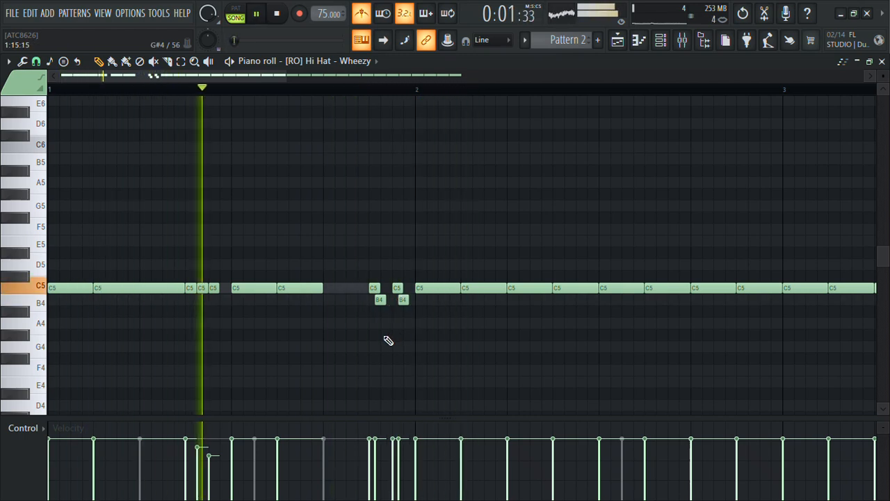
drag(380, 301, 382, 381)
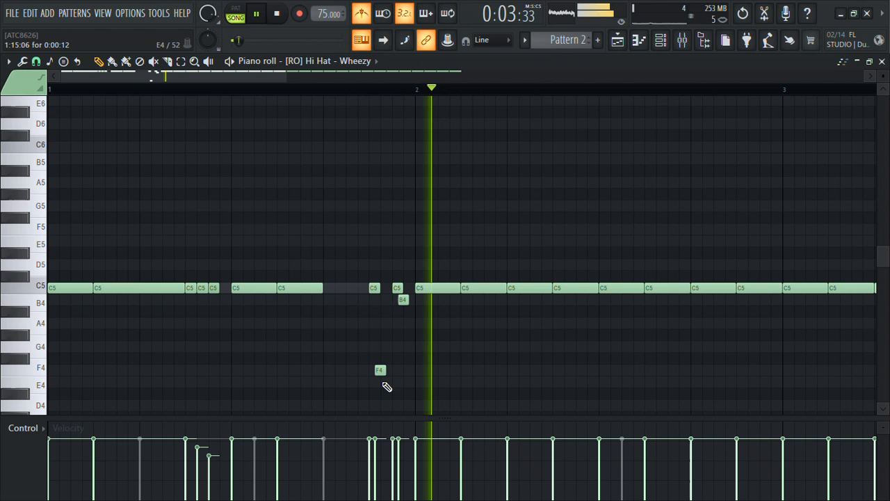
Step: Replace the B4 note at the end of bar 1 with a C5 note and set its velocity to 23%
right_click(404, 300)
drag(406, 300, 406, 286)
drag(405, 490, 405, 485)
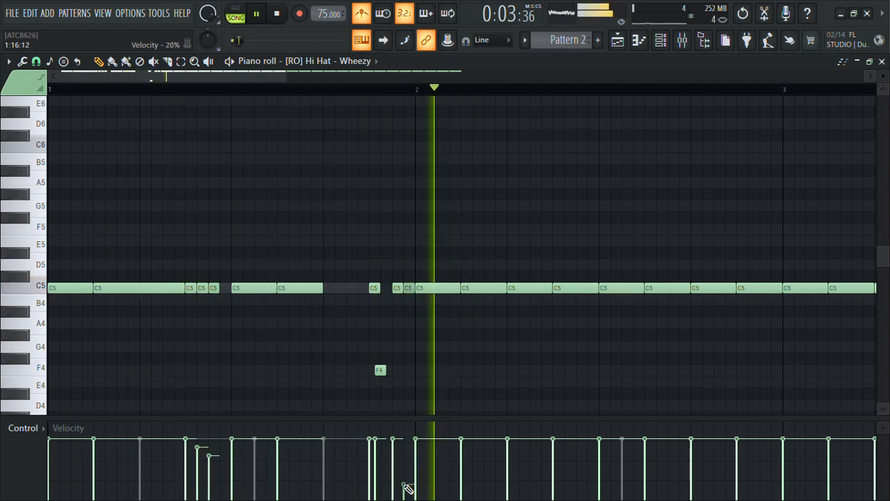
key(space)
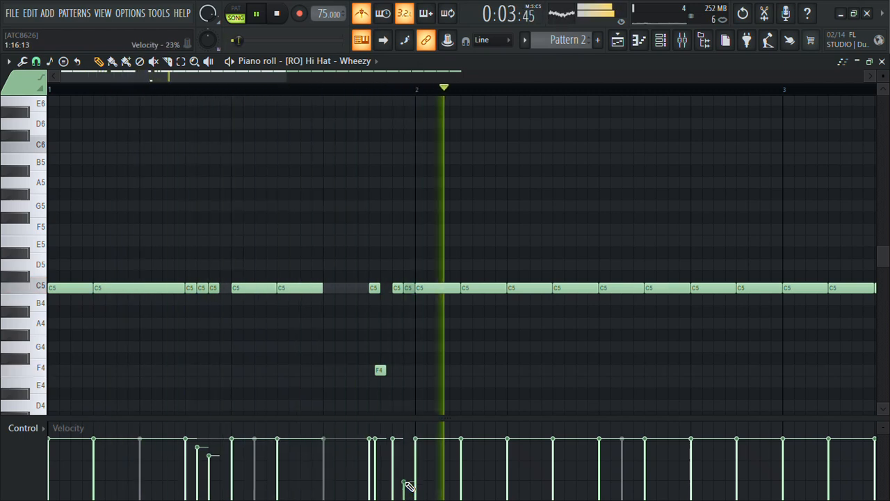
Step: Lower the F4 hi-hat note's velocity to 50%
click(378, 466)
drag(377, 465, 378, 461)
key(space)
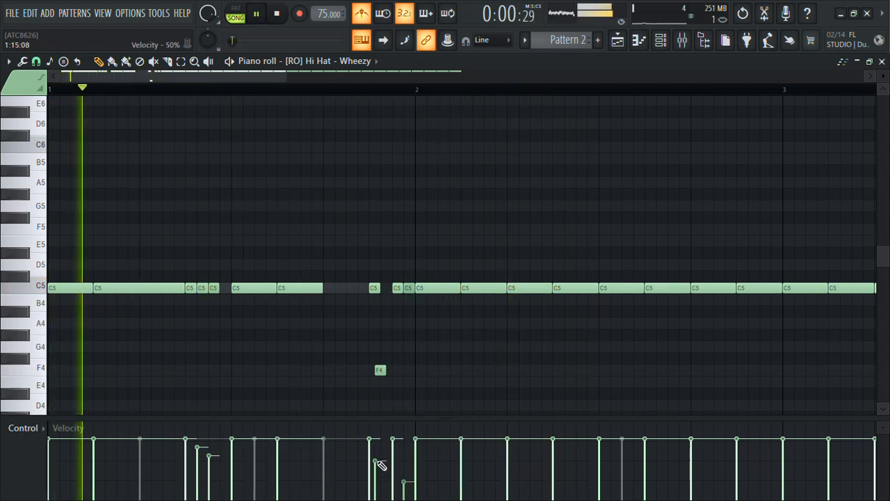
Step: Delete the hi-hat notes from bar 2 onward and duplicate the bar 1 pattern into bar 2
drag(285, 79, 549, 167)
drag(758, 292, 235, 285)
key(Delete)
key(ctrl+b)
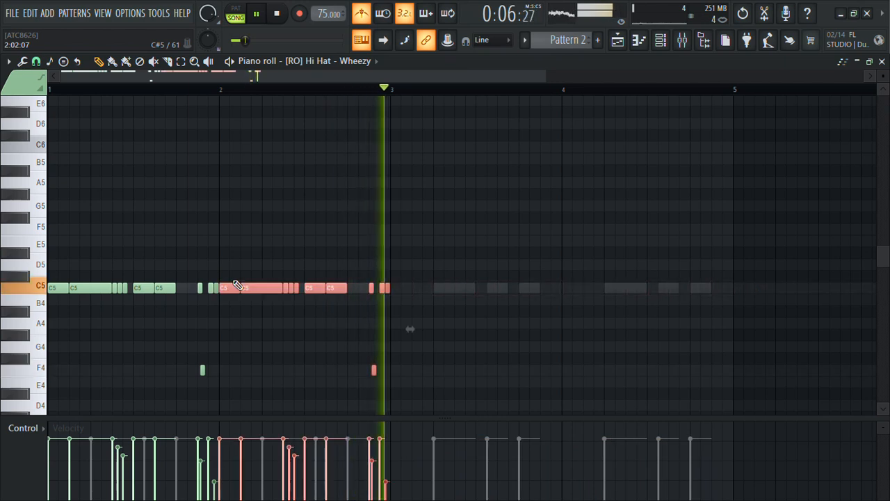
Step: Remove the three short closing C5 notes and the F4 note at the end of bar 2
right_click(382, 288)
right_click(371, 288)
right_click(388, 288)
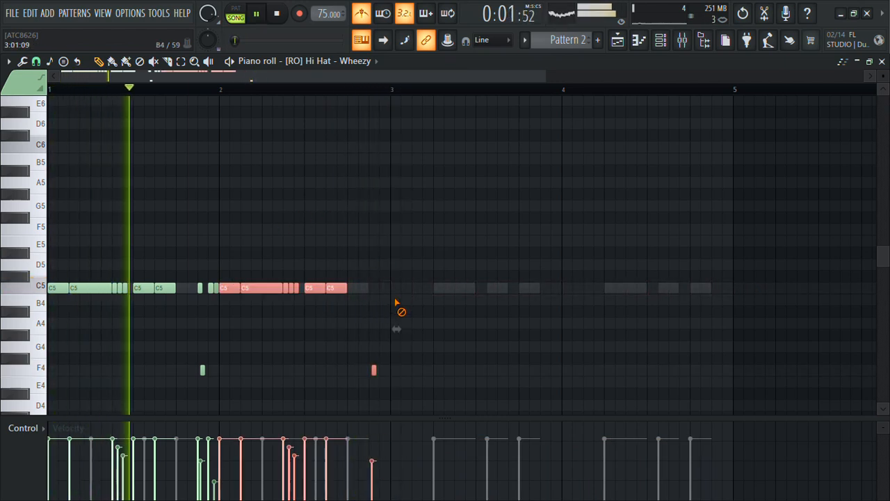
right_click(373, 370)
Step: Copy the last C5 note of bar 2 to the end of that bar and chop the copy into a fast roll
click(336, 288)
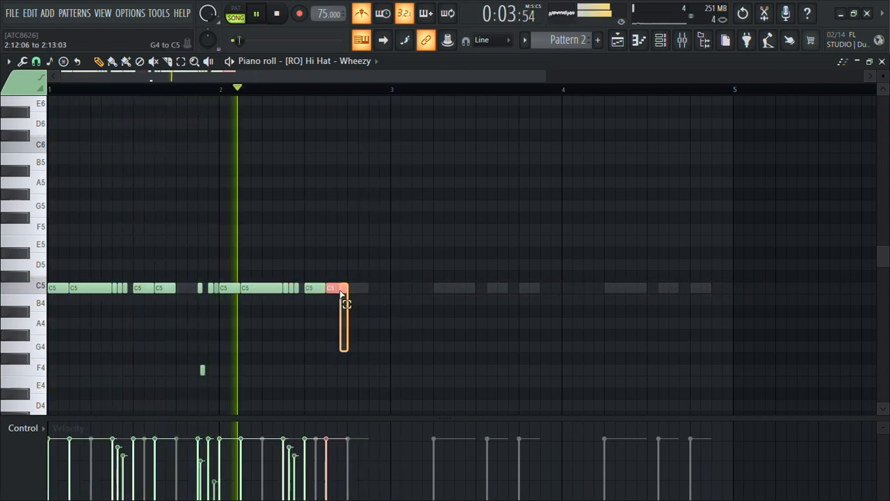
drag(336, 289, 379, 291)
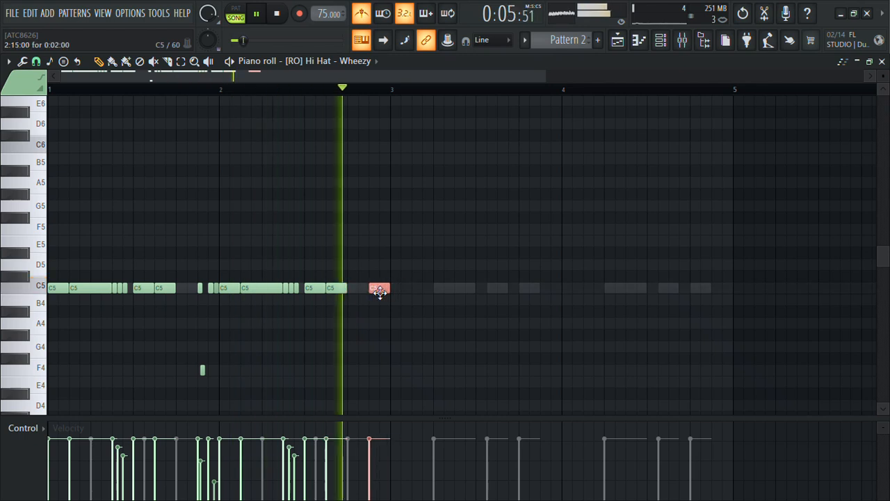
key(alt+u)
click(513, 333)
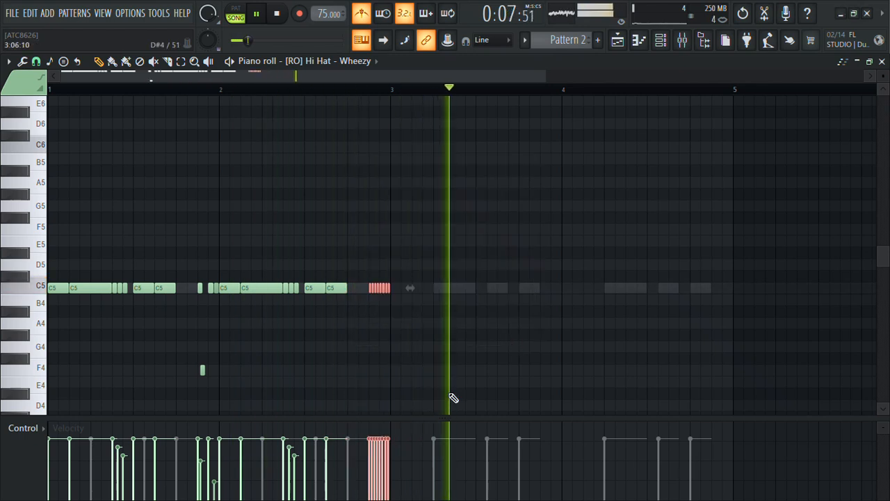
Step: Scale the chopped roll's velocity down to about half and raise the roll two semitones to D5
key(alt+x)
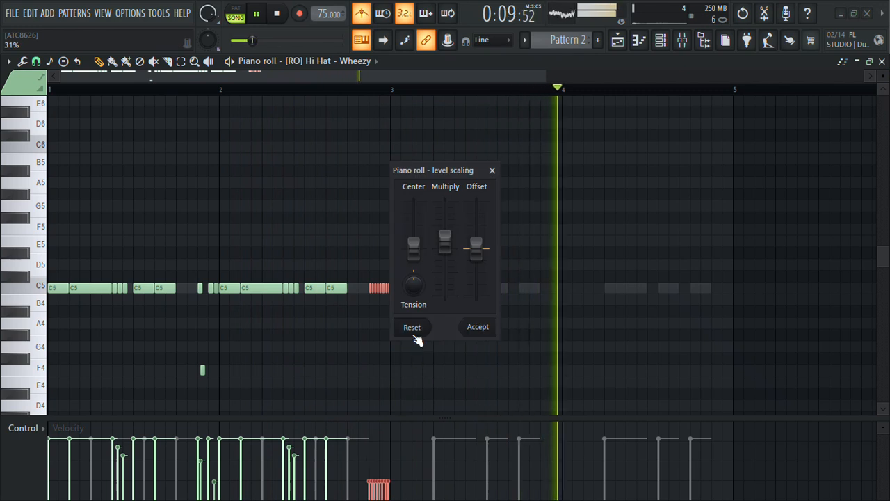
drag(445, 239, 446, 231)
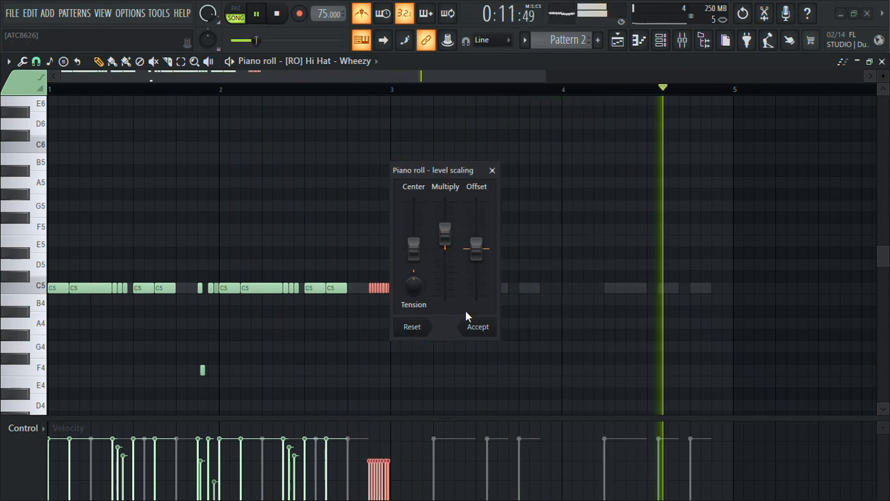
click(470, 325)
key(shift+Up)
key(shift+Up)
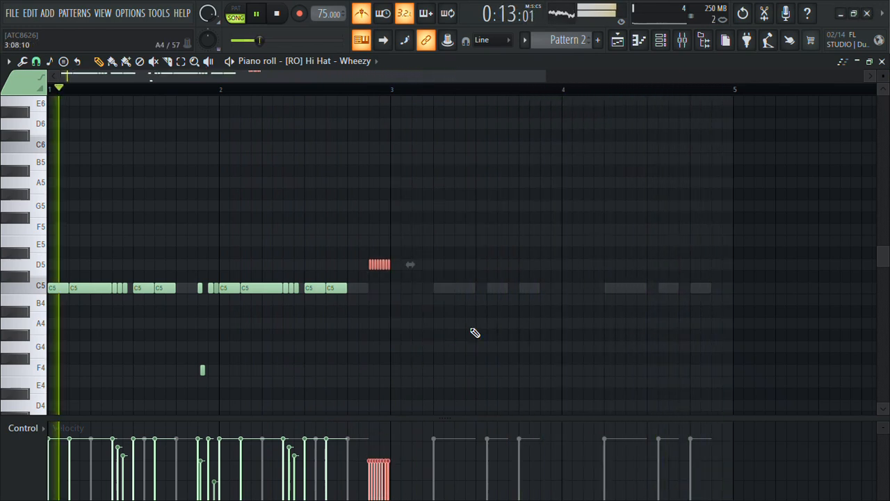
Step: Raise the last two C5 notes of bar 1 to D5 and turn off the metronome
ctrl+click(193, 303)
drag(208, 292, 216, 277)
key(shift+Up)
key(shift+Up)
click(185, 88)
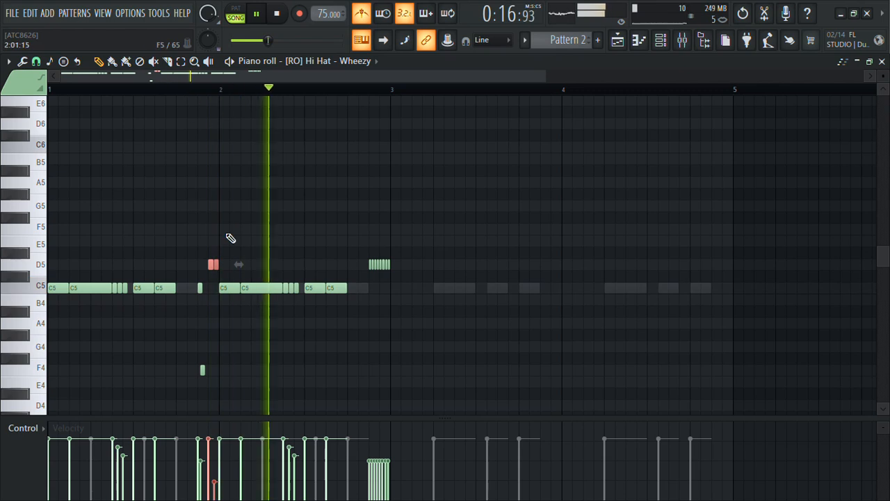
click(361, 14)
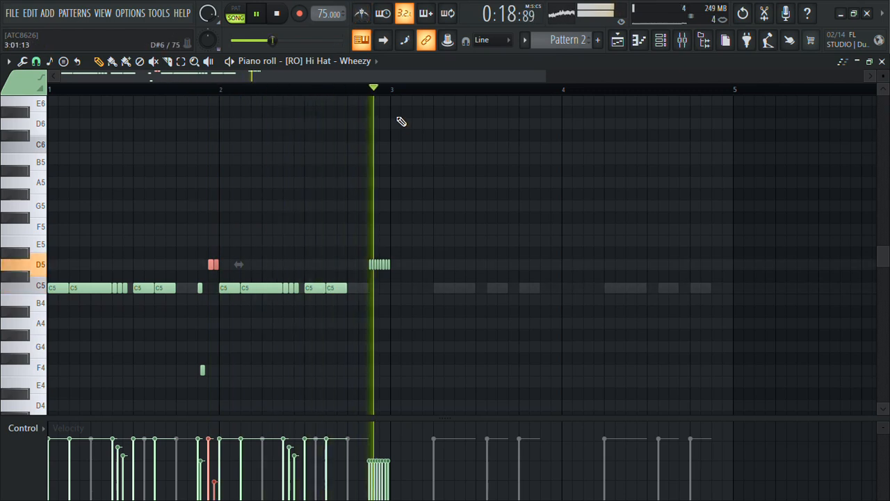
click(396, 114)
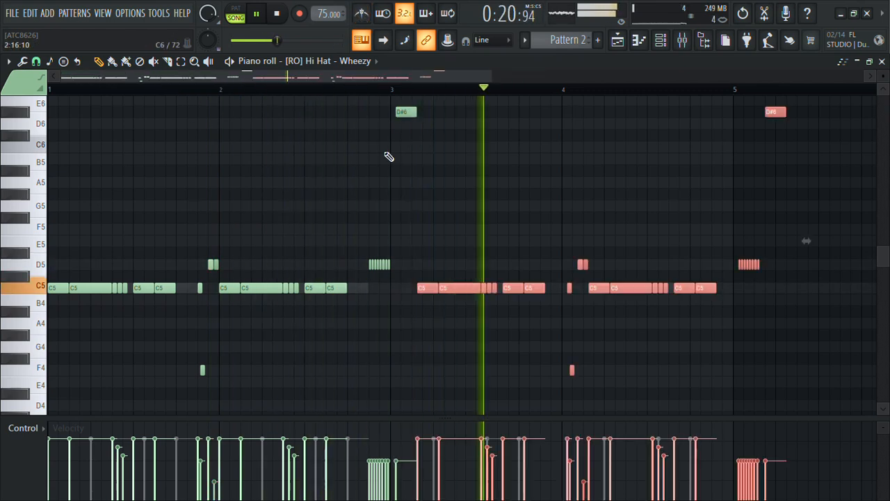
key(ctrl+z)
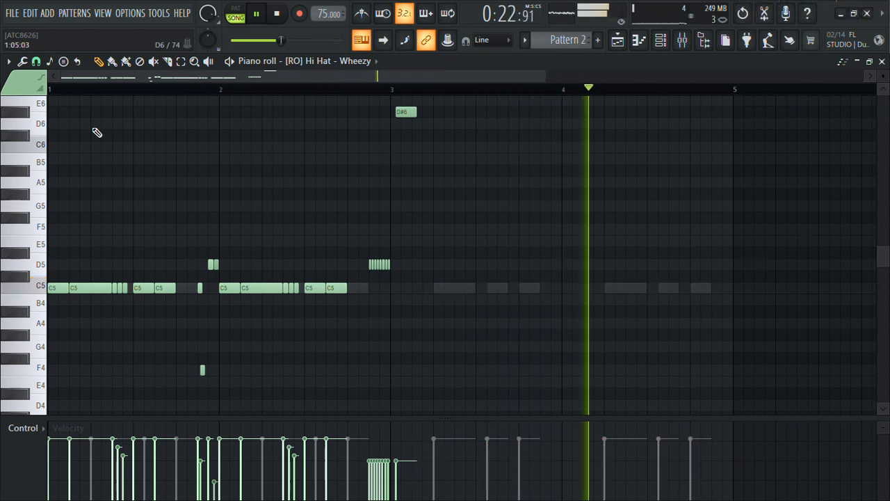
right_click(409, 112)
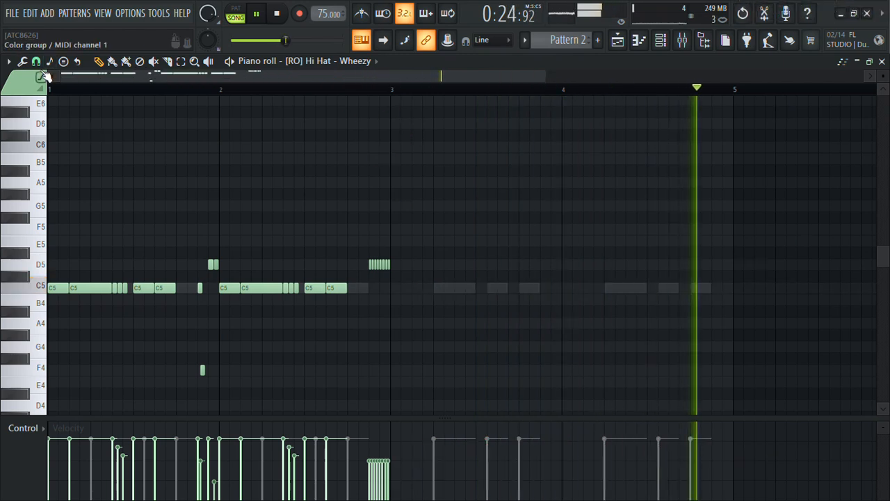
click(37, 62)
click(42, 93)
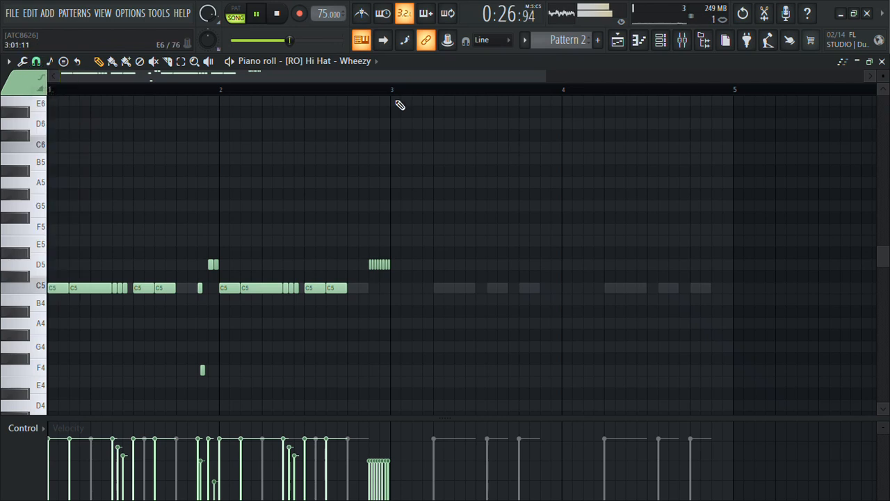
Step: Duplicate the two-bar hi-hat pattern into bars 3 and 4 and slightly randomize the panning and velocity of all notes
key(ctrl+b)
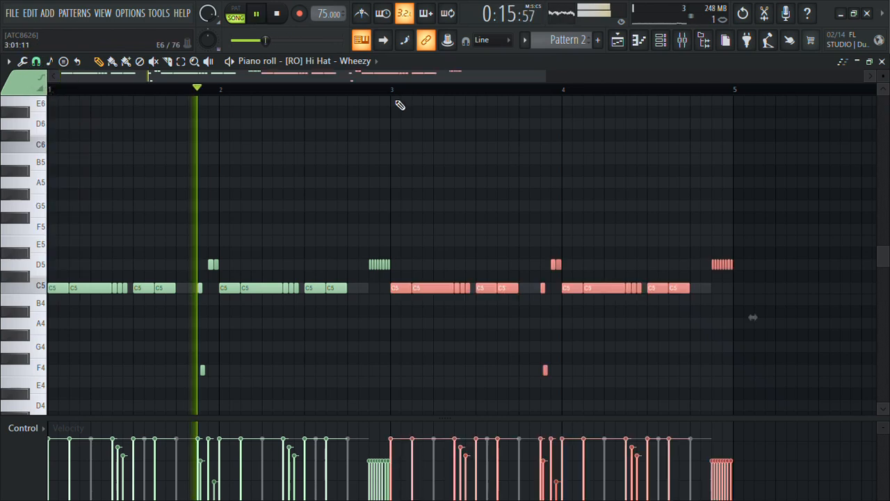
click(367, 179)
key(alt+r)
drag(399, 312, 399, 320)
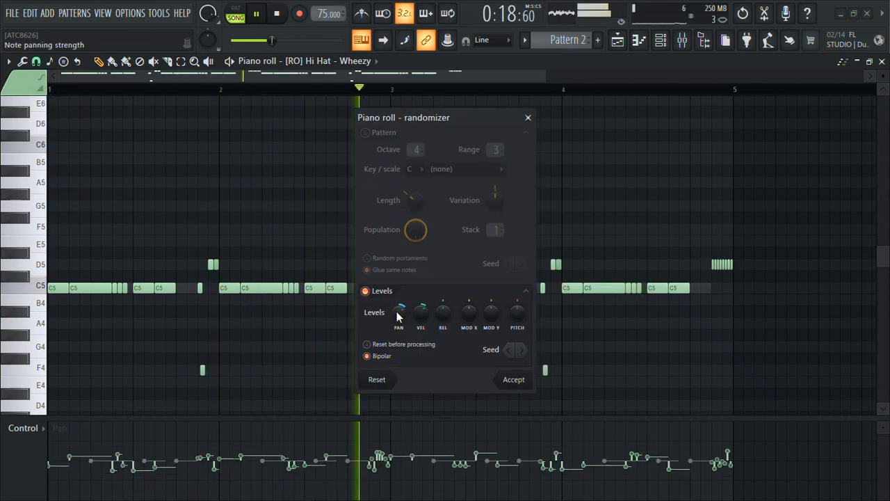
click(513, 379)
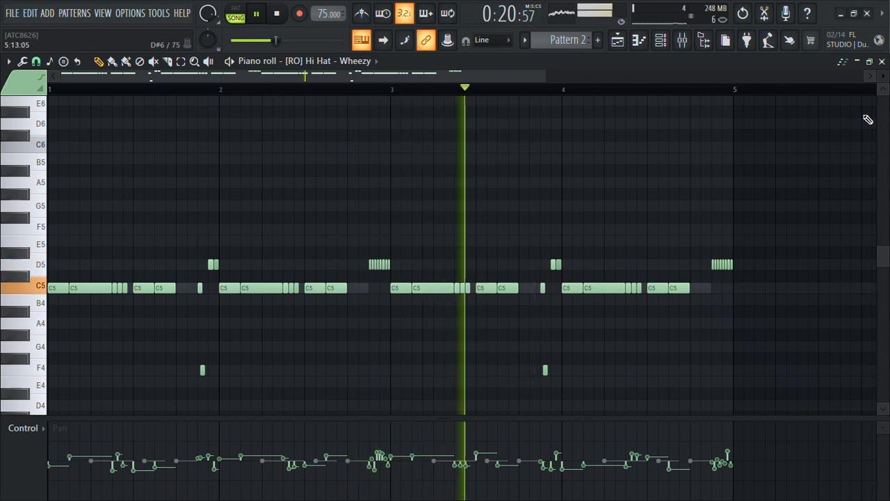
Step: Open the Wheezy Slap snare's piano roll and lower all its notes one semitone to B4
key(F7)
click(205, 173)
click(223, 177)
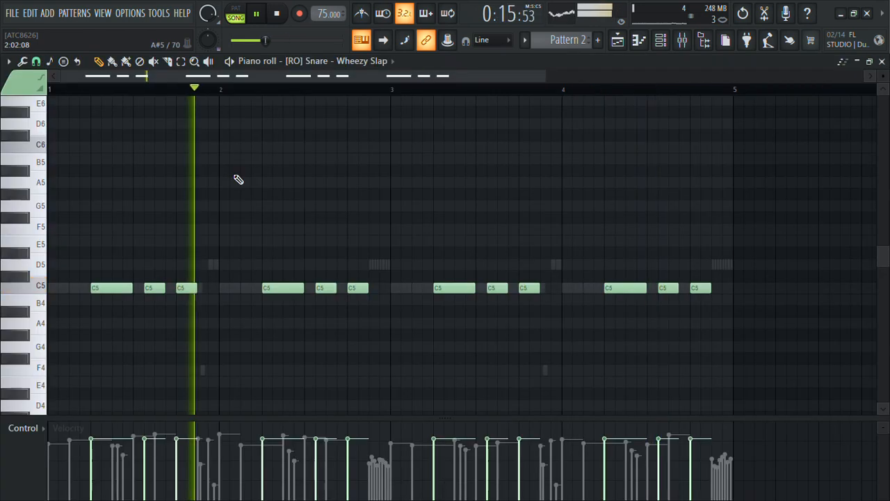
key(shift+Down)
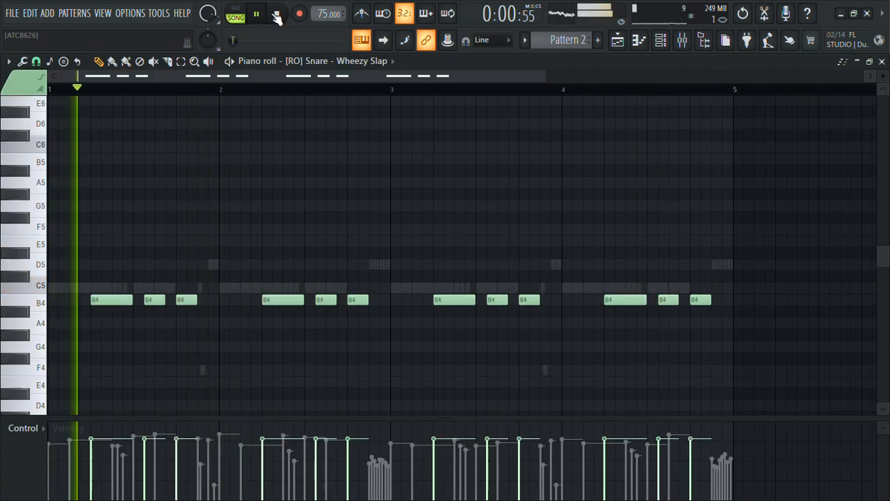
Step: Delete the middle snare hit in each of the four bars and extend the remaining notes to meet one another
right_click(162, 299)
right_click(317, 301)
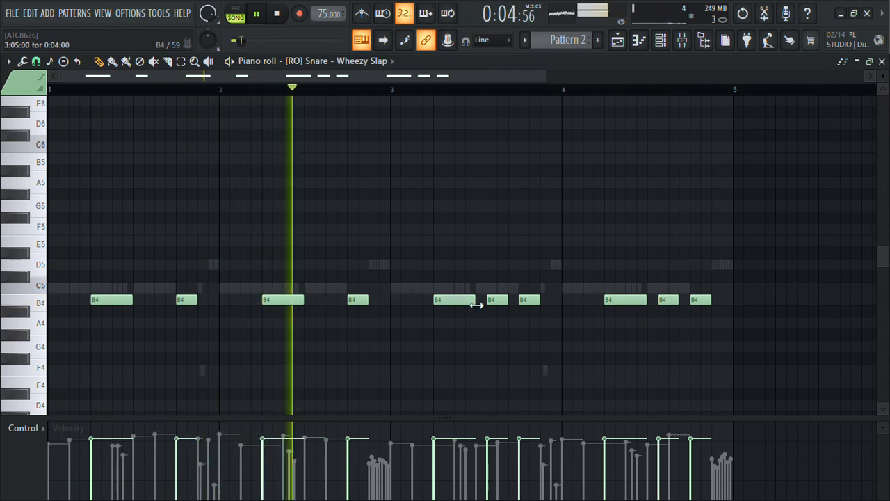
right_click(495, 301)
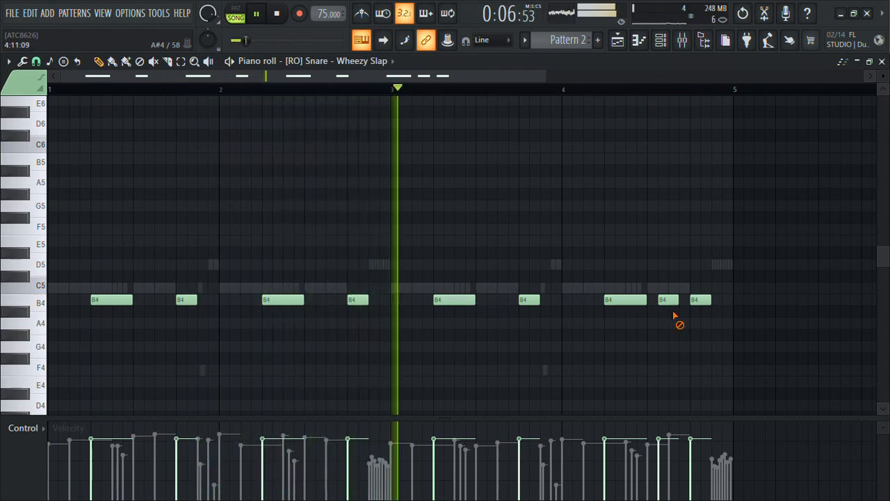
right_click(670, 300)
key(ctrl+l)
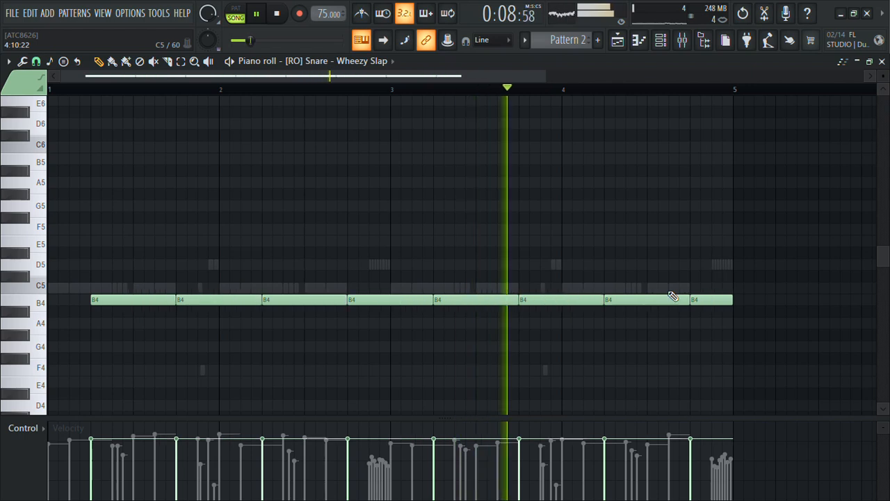
Step: Lower the recorded audio's mixer track (insert 1) to -9.0 dB
click(869, 62)
click(883, 62)
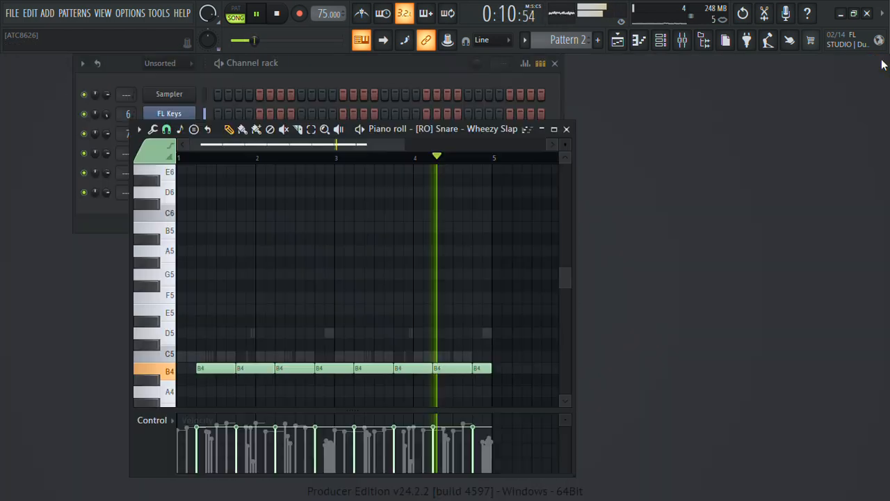
click(680, 40)
drag(87, 275, 87, 284)
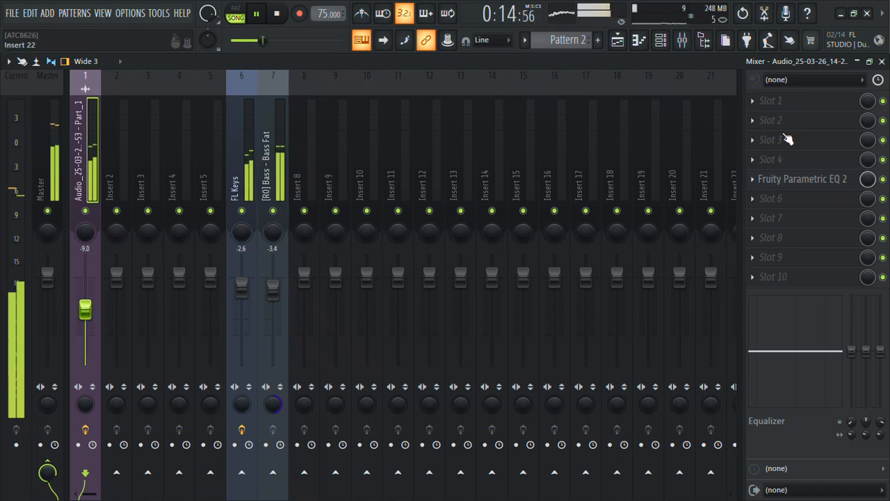
click(883, 62)
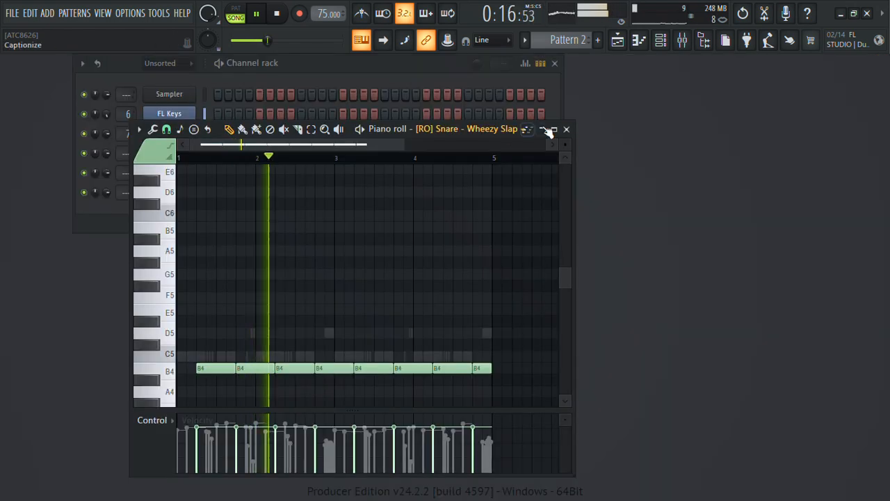
Step: Close the piano roll, open the playlist and play the arrangement again from the beginning
click(566, 130)
click(628, 39)
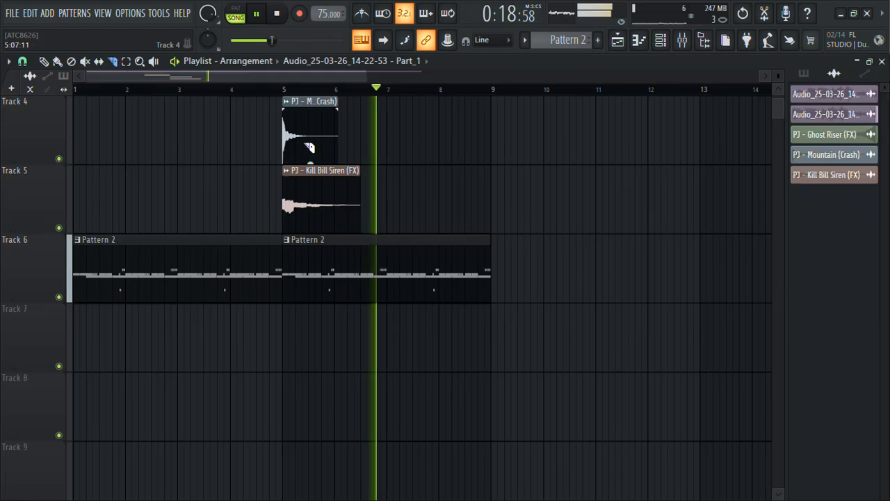
scroll(309, 146, up, 3)
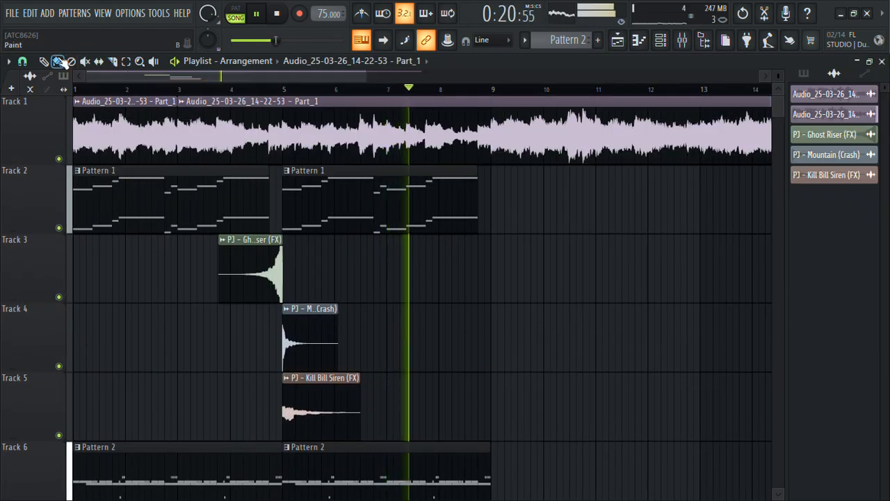
click(279, 16)
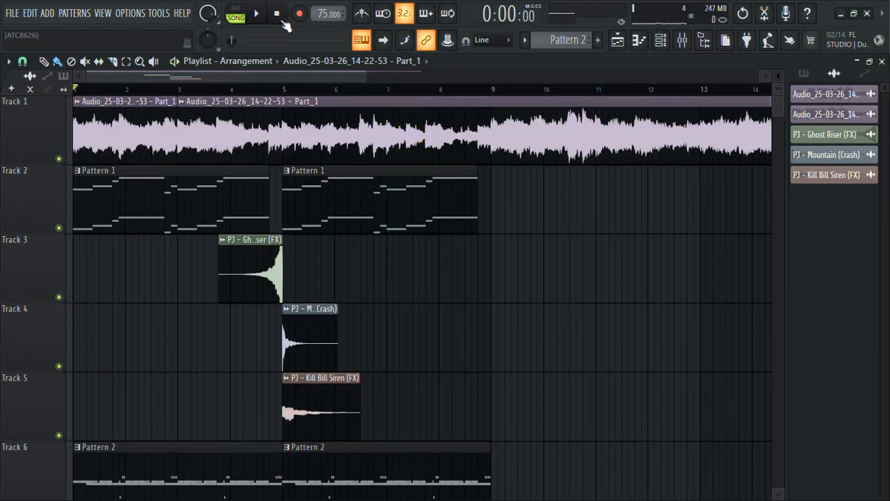
right_click(343, 196)
scroll(348, 199, down, 3)
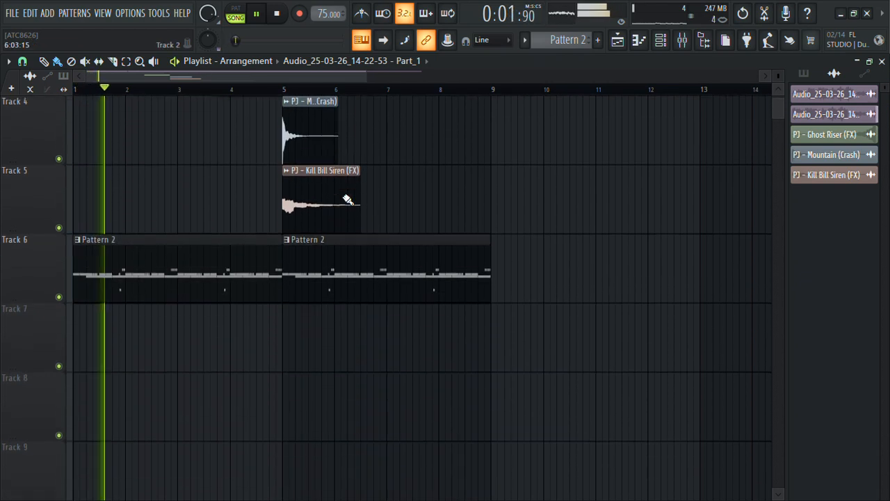
Step: Create a new Pattern 3, place it on Track 7 at bar 5 and open its piano roll
click(722, 41)
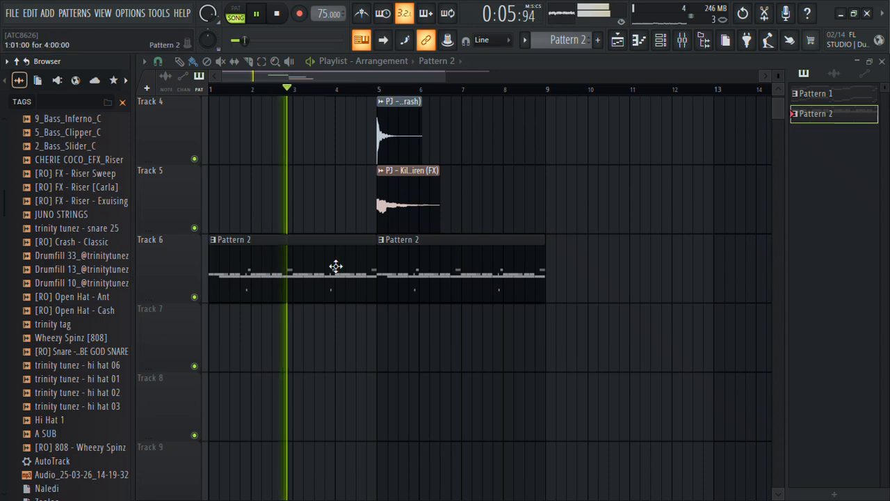
key(F4)
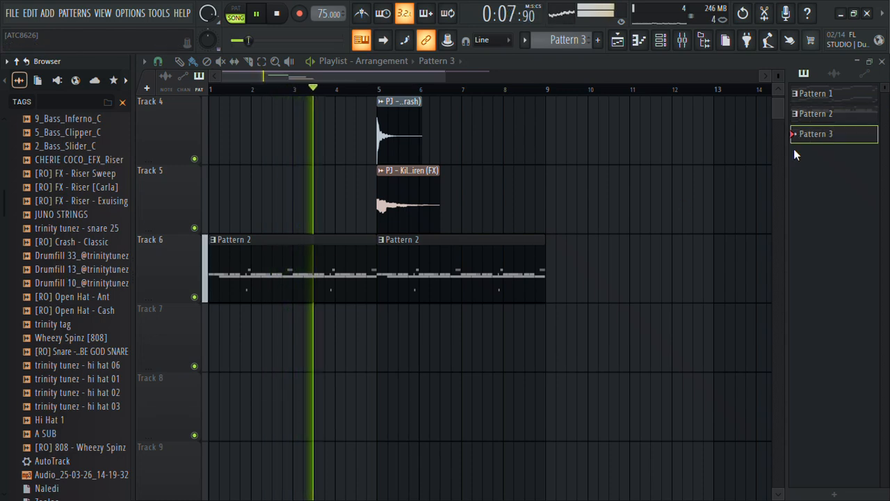
click(390, 325)
double_click(395, 335)
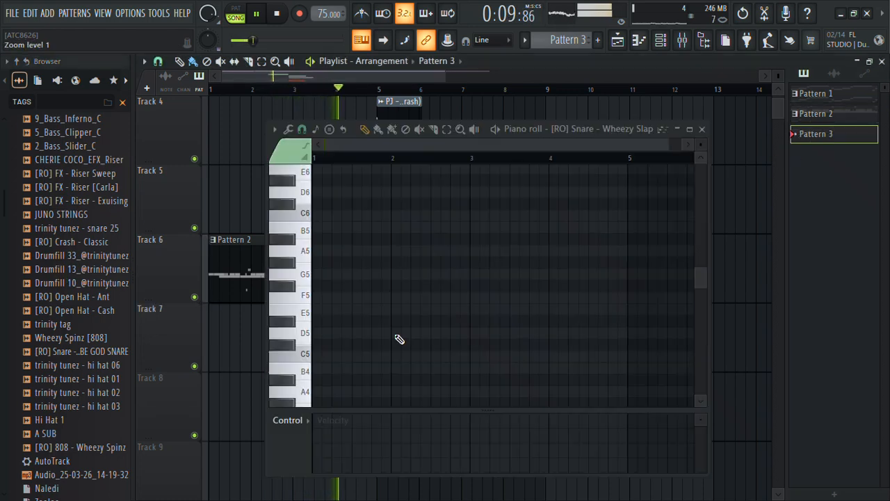
Step: Add a PJ - Godspeed (Kick) hit on the first step of Pattern 3
click(662, 42)
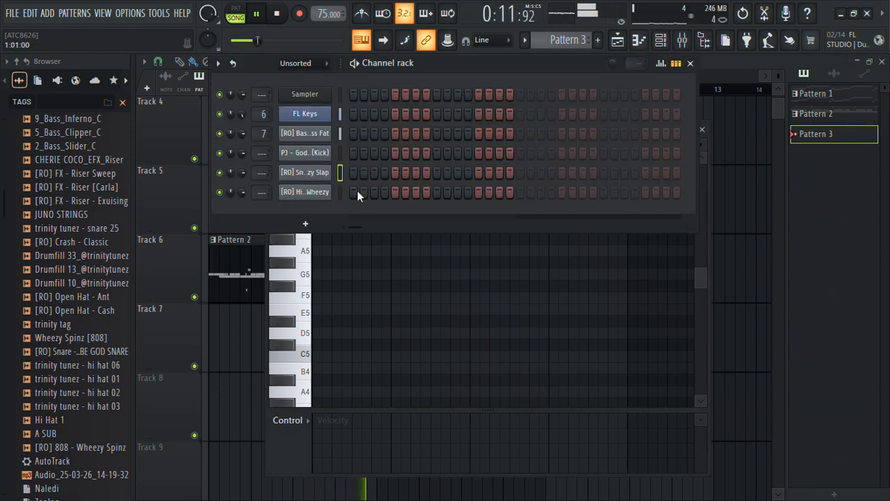
click(352, 153)
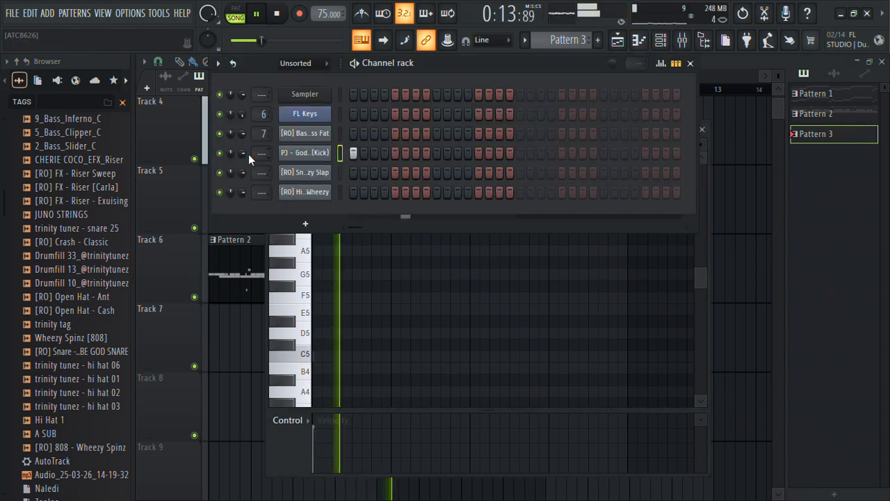
Step: Load Fruity Soft Clipper into slot 7 of the Master track and close the mixer
click(682, 42)
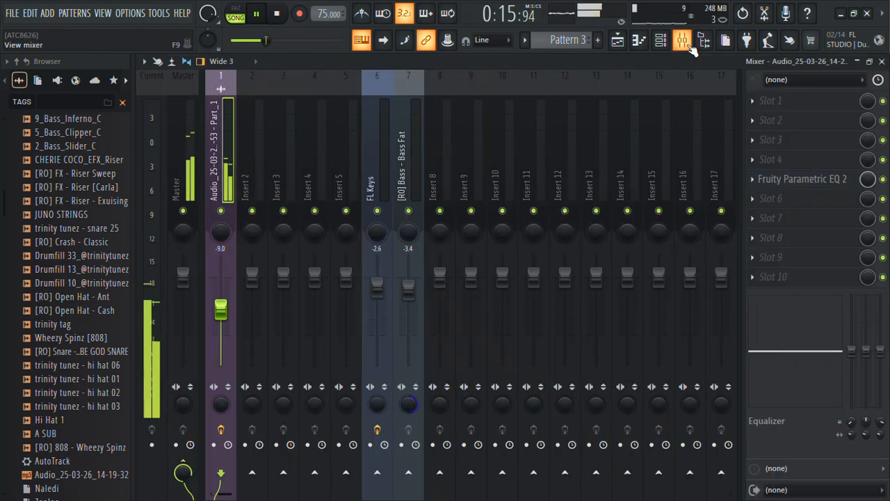
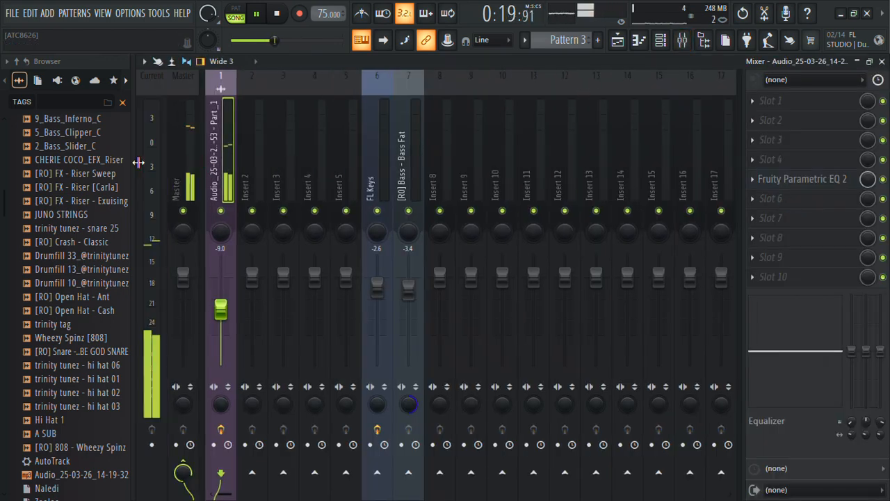
click(169, 162)
click(817, 216)
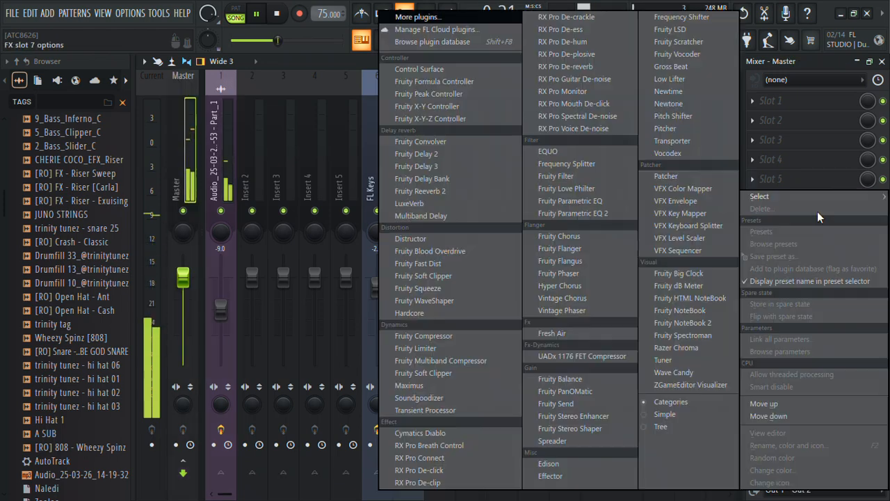
click(472, 278)
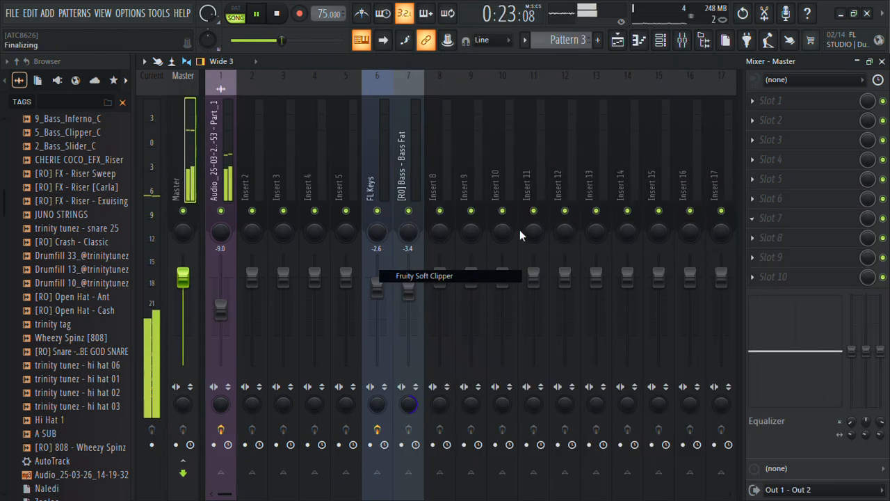
click(882, 61)
Step: Copy the Pattern 3 clip to bar 9 on Track 7 and play the arrangement from just before bar 5
click(616, 41)
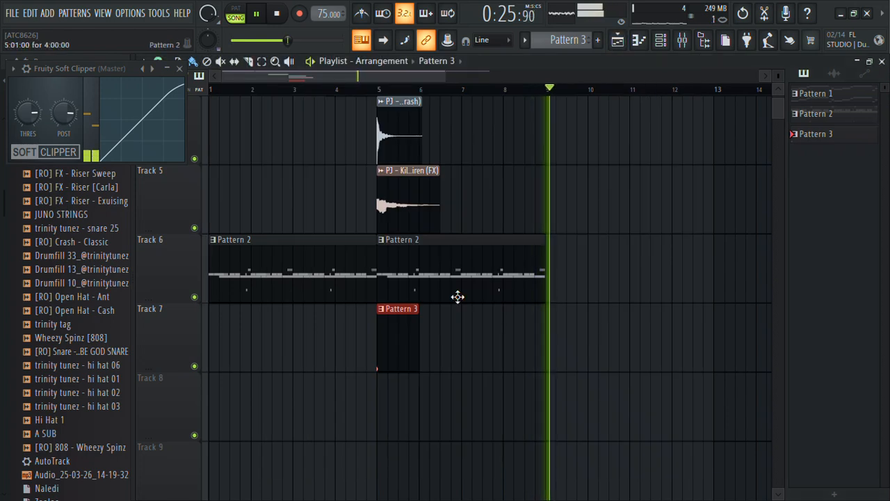
drag(394, 324, 562, 337)
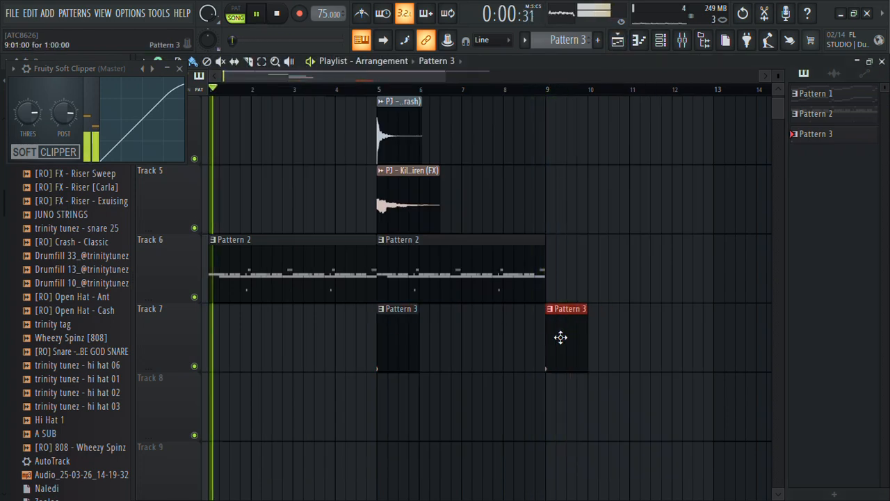
click(362, 90)
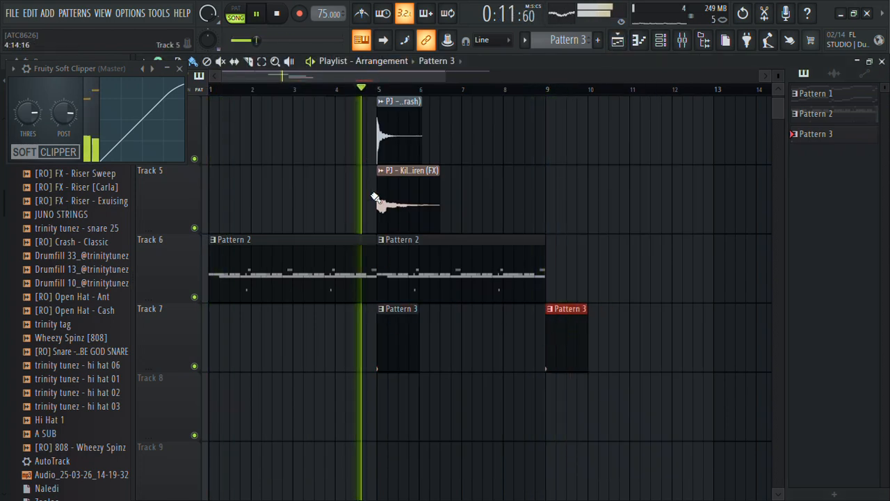
Step: Lengthen Pattern 3's C5 kick note to a full bar, enlarge its piano roll and close the Fruity Soft Clipper window
double_click(397, 342)
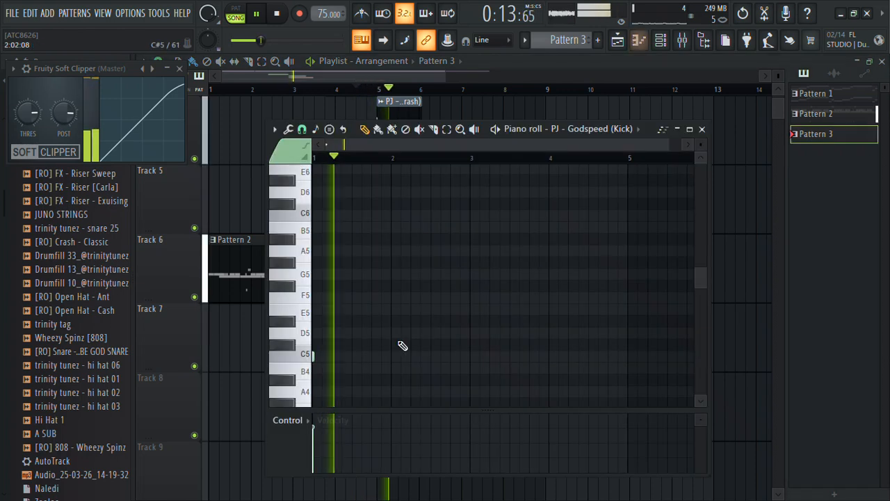
click(321, 354)
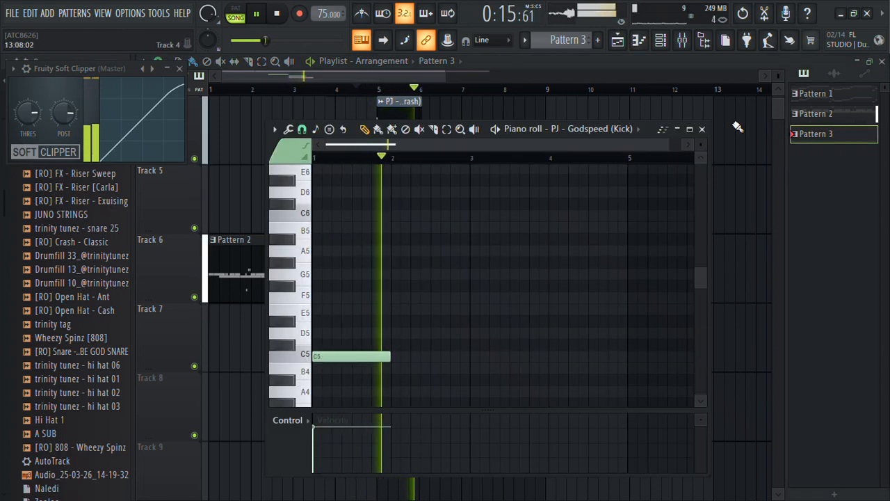
click(690, 130)
click(703, 40)
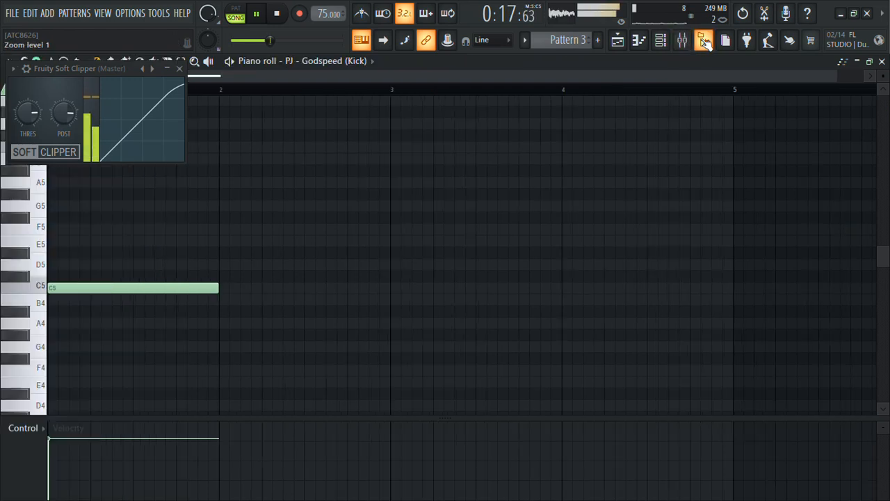
click(178, 69)
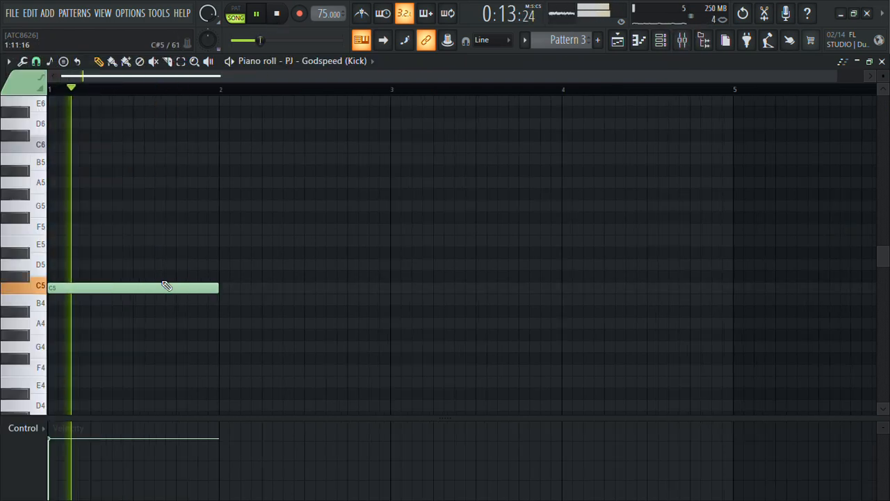
Step: Add two more C5 kick notes within bar 1, with each note running up to the next
drag(109, 307, 109, 283)
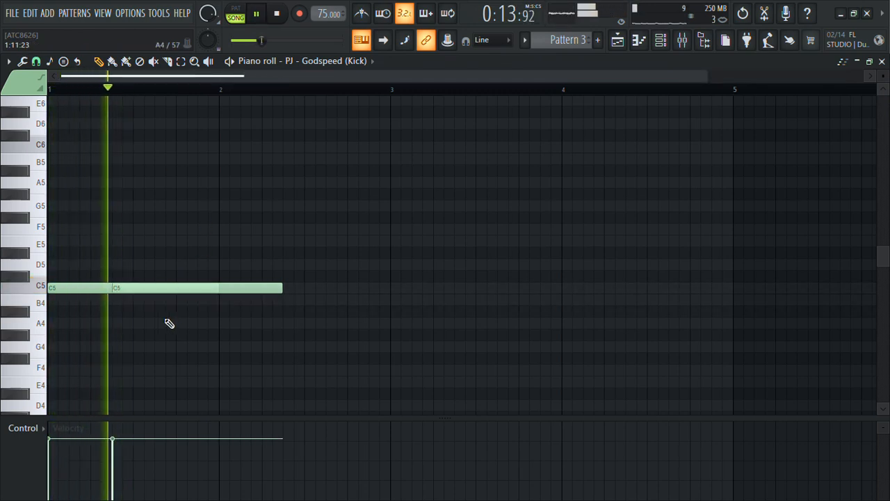
drag(155, 306, 155, 295)
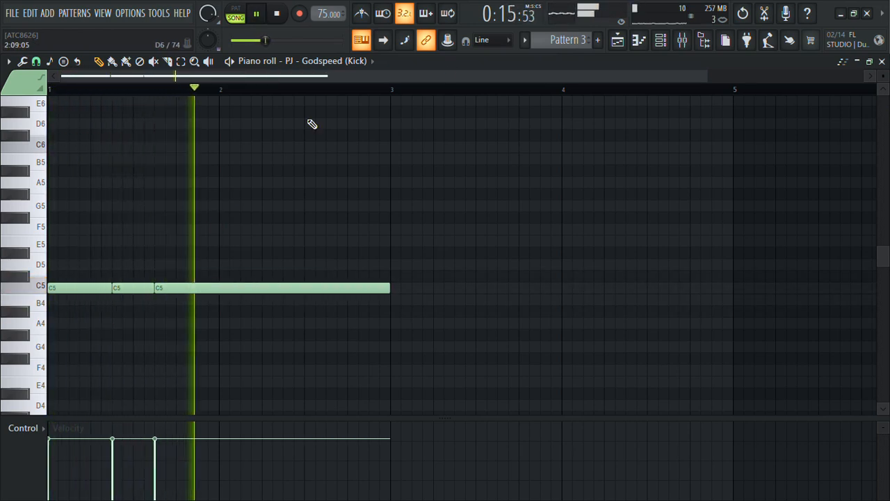
key(space)
drag(701, 75, 503, 93)
key(space)
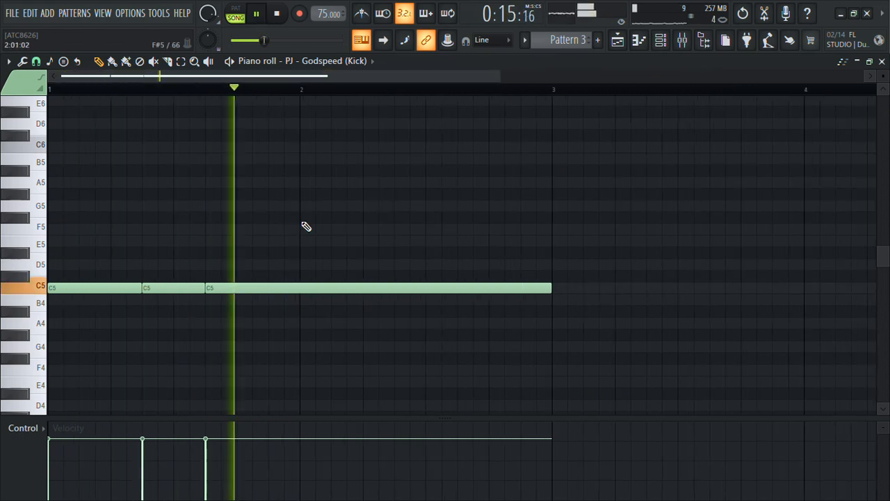
Step: Set the piano roll snap to 1/3 step, shift the third kick note to 1:11:00 and close the gap before it
drag(233, 288, 228, 288)
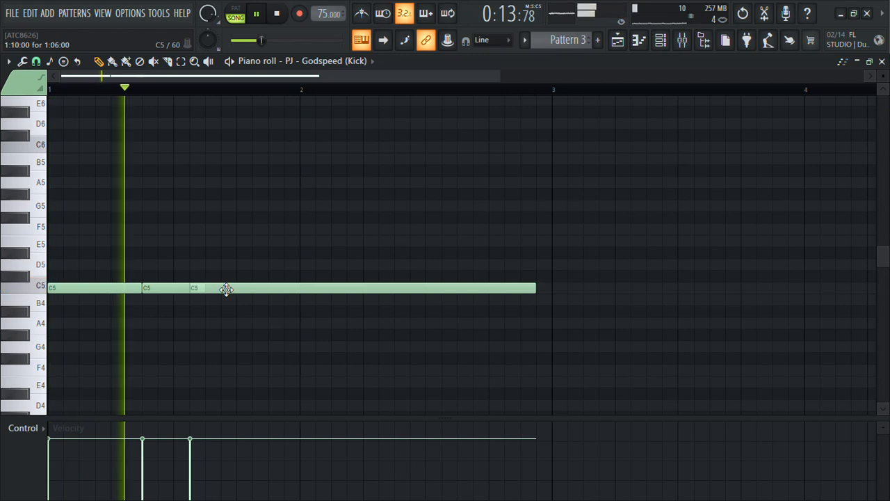
click(36, 61)
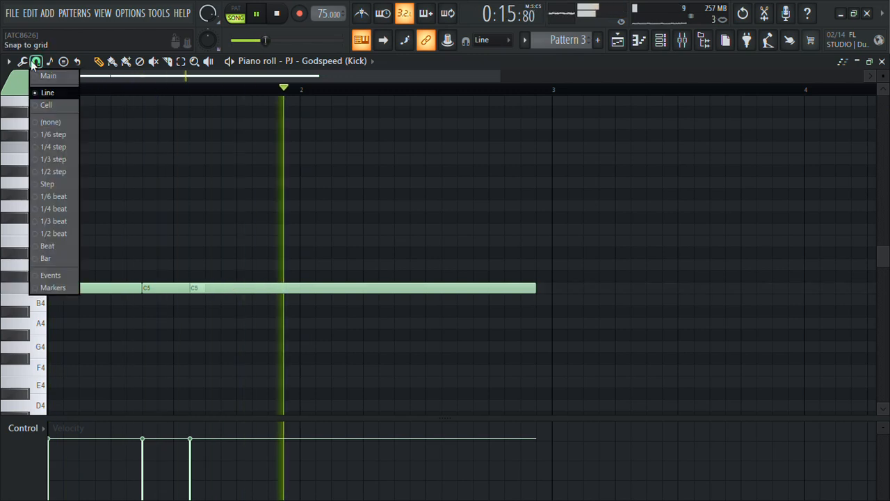
click(53, 152)
key(space)
drag(210, 290, 214, 286)
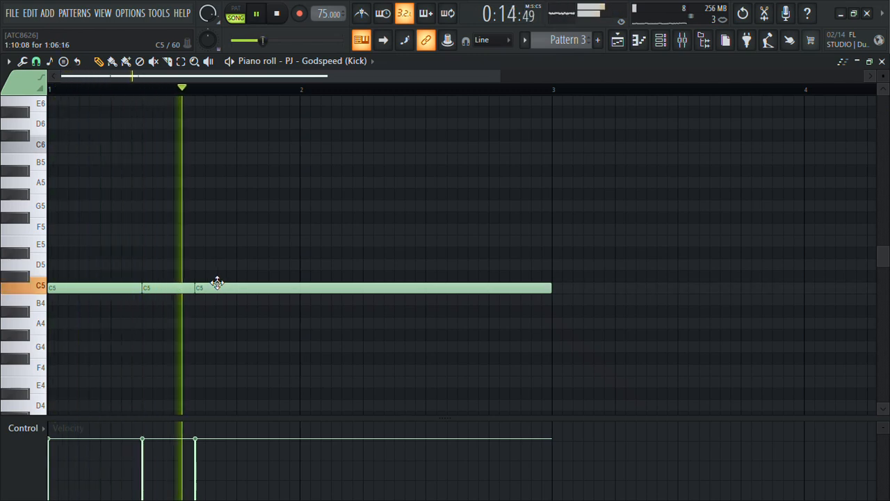
drag(215, 286, 219, 286)
key(ctrl+l)
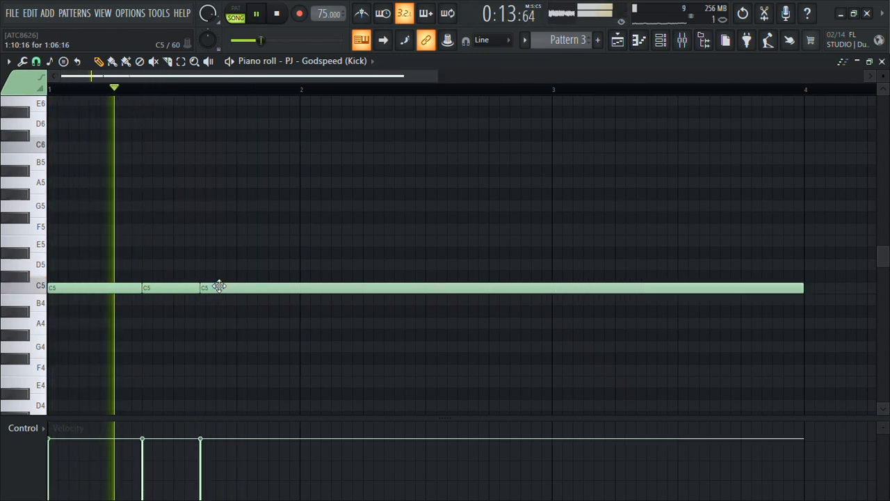
drag(218, 286, 223, 286)
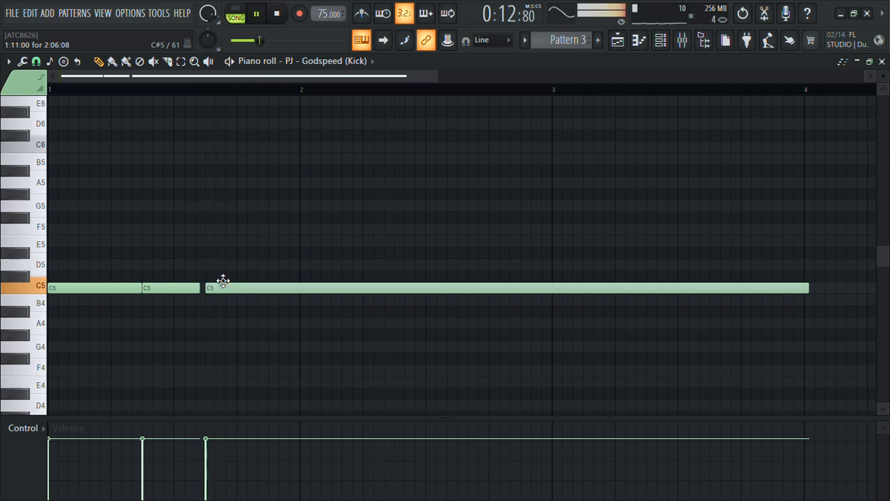
key(ctrl+l)
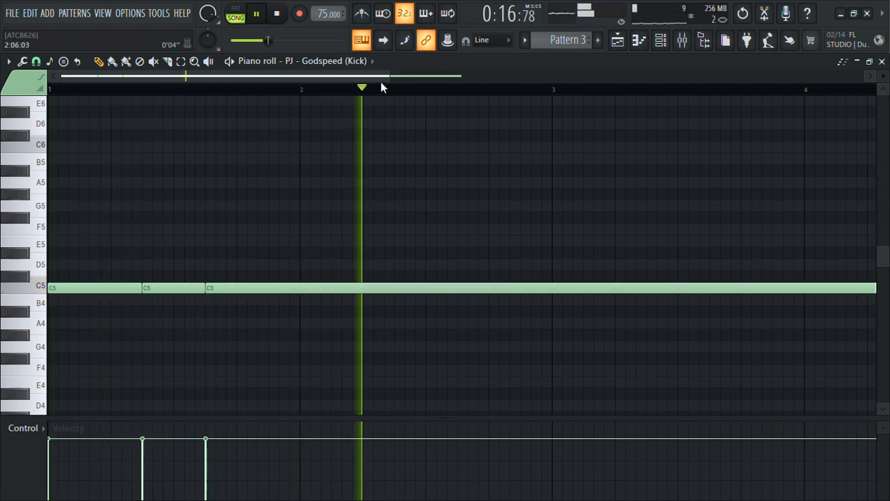
Step: Shorten the third kick note to the end of bar 1 and duplicate the bar's notes into bar 2
drag(389, 75, 515, 75)
drag(784, 287, 229, 300)
key(ctrl+b)
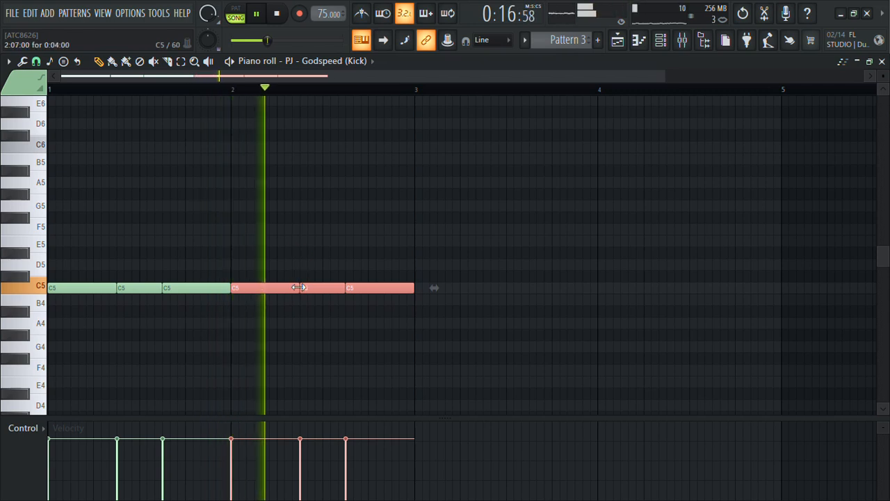
Step: Add an extra C5 kick note near the start of bar 2 and position it at 2:02:00
drag(260, 311, 251, 289)
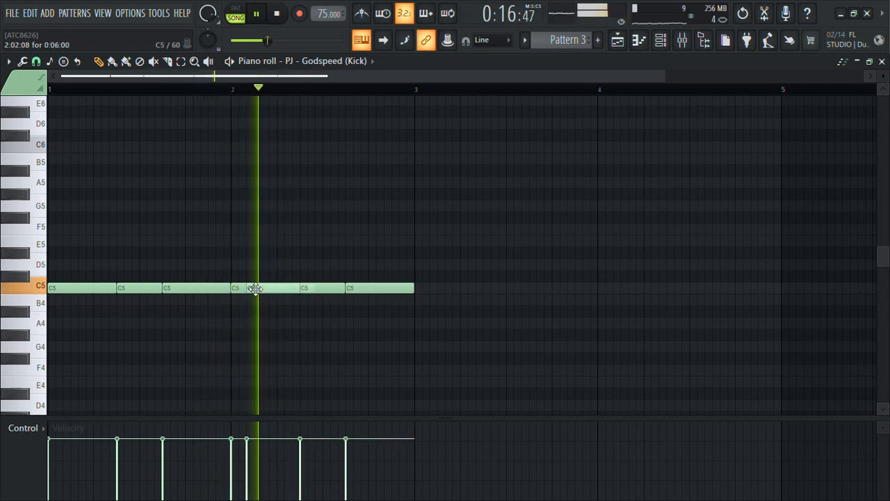
drag(254, 290, 251, 291)
key(space)
key(space)
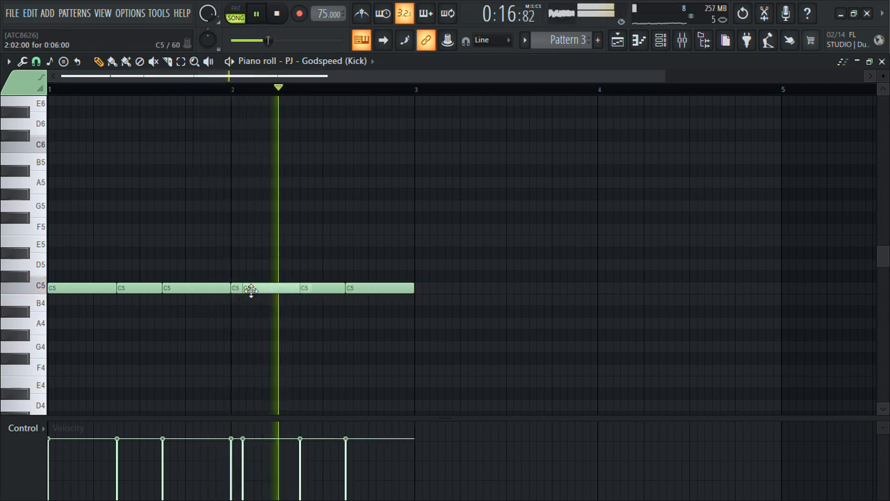
Step: Add another C5 kick note near the end of bar 2, adjoining the previous note, and position it at 2:14:00
drag(371, 255, 385, 288)
key(ctrl+l)
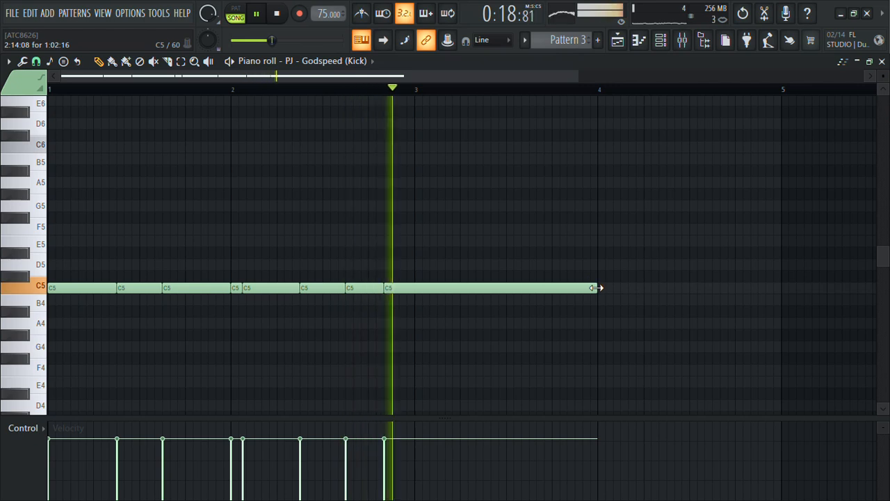
key(space)
key(space)
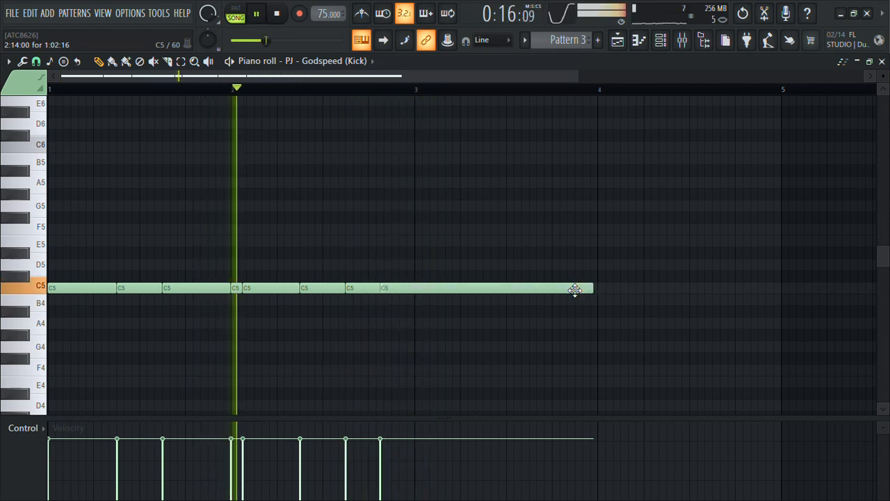
Step: Trim the last kick note to the end of bar 2 and duplicate the two bars of kicks into bars 3 and 4
drag(592, 289, 409, 312)
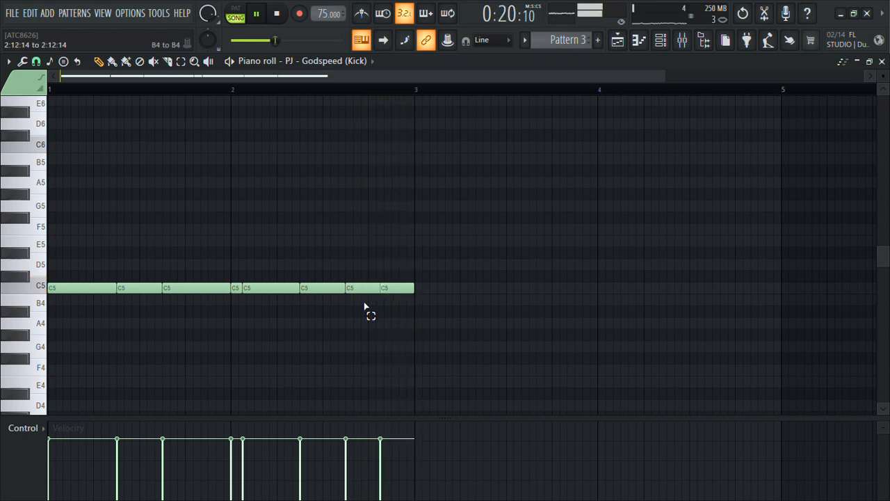
key(ctrl+b)
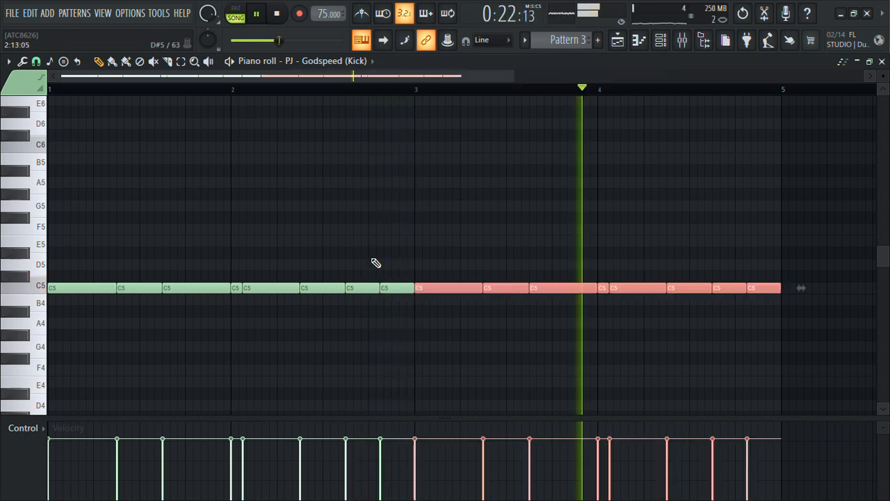
Step: Return to the playlist and copy the Pattern 2 clip to bar 9 on Track 6
click(617, 40)
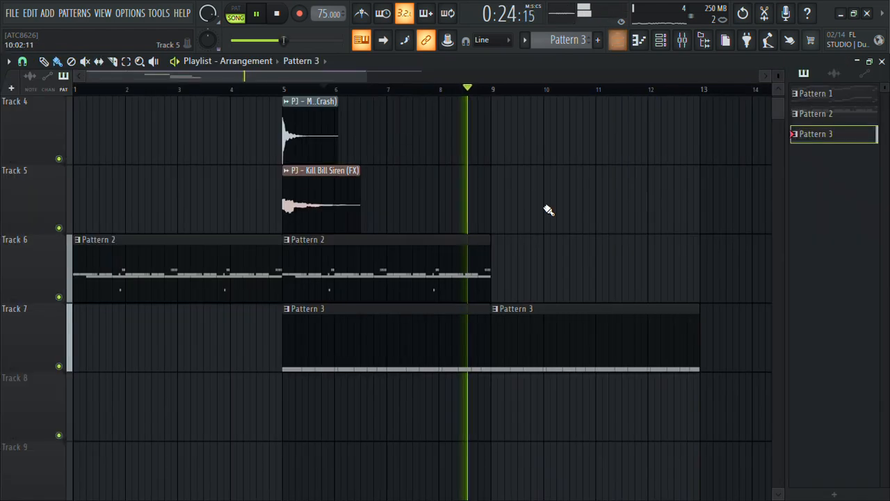
drag(469, 272, 622, 278)
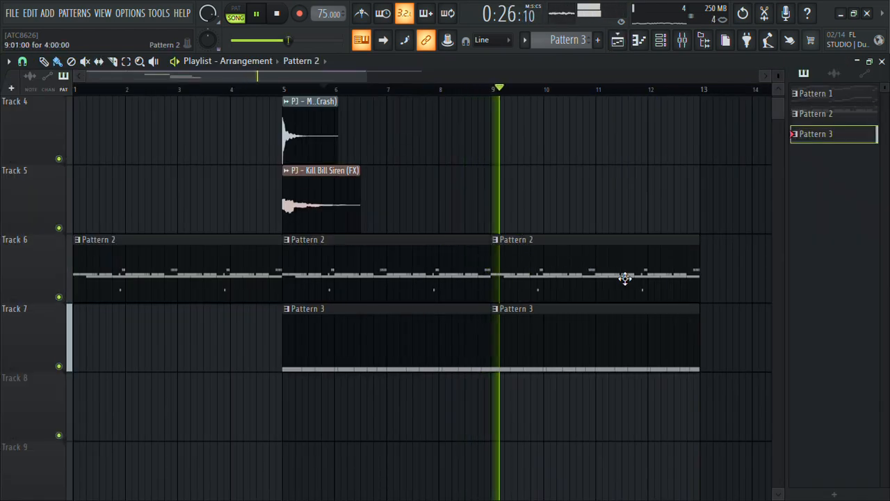
Step: Inspect Pattern 2's snare notes and channels, return to the playlist and play the arrangement from bar 9
double_click(624, 278)
click(662, 41)
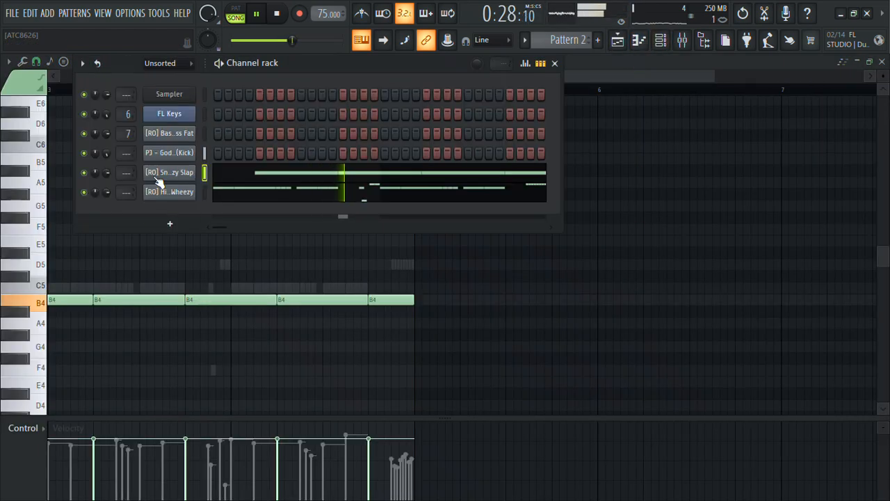
click(618, 41)
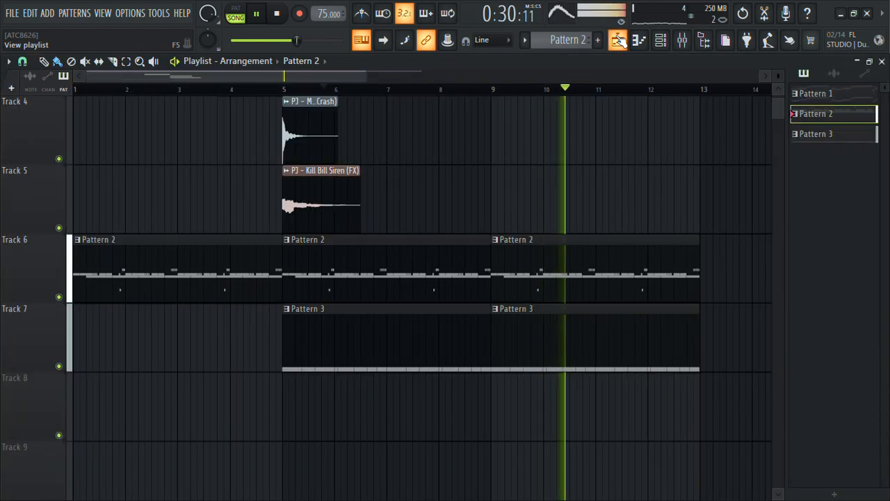
scroll(621, 40, up, 3)
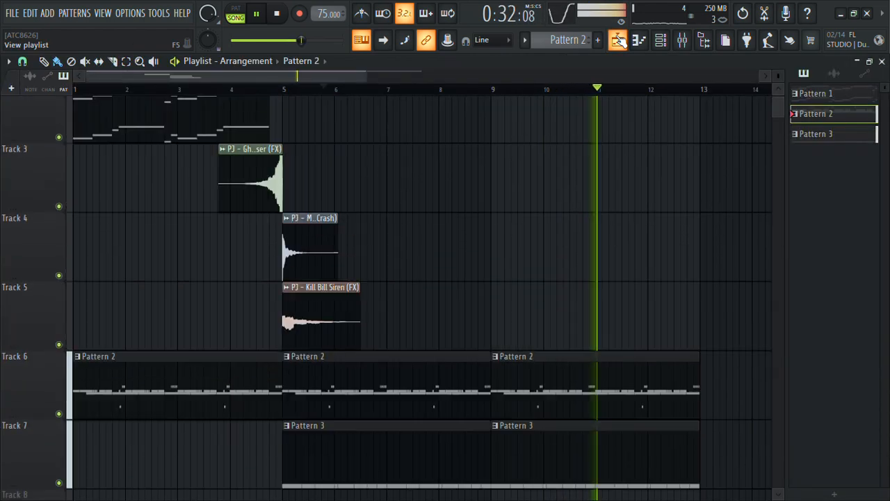
click(493, 89)
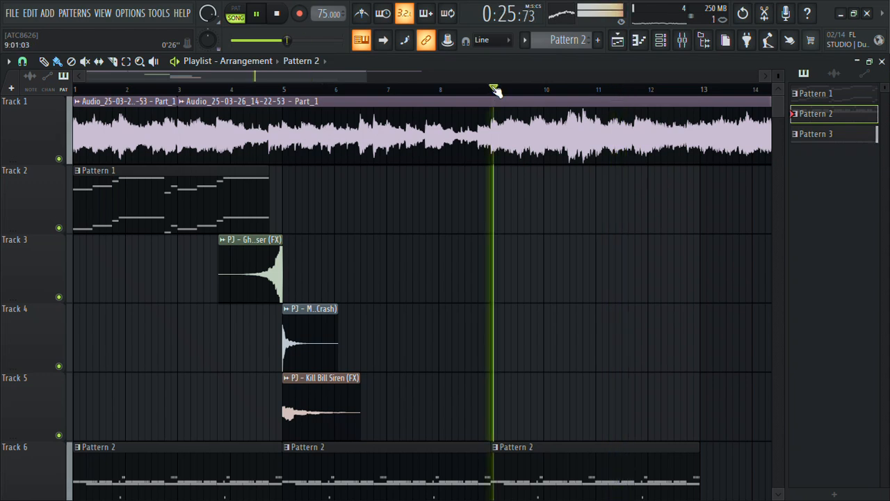
Step: Stop playback and audition the crash, drum fill, open hat, trinity tag and snare samples in the browser
scroll(497, 90, down, 4)
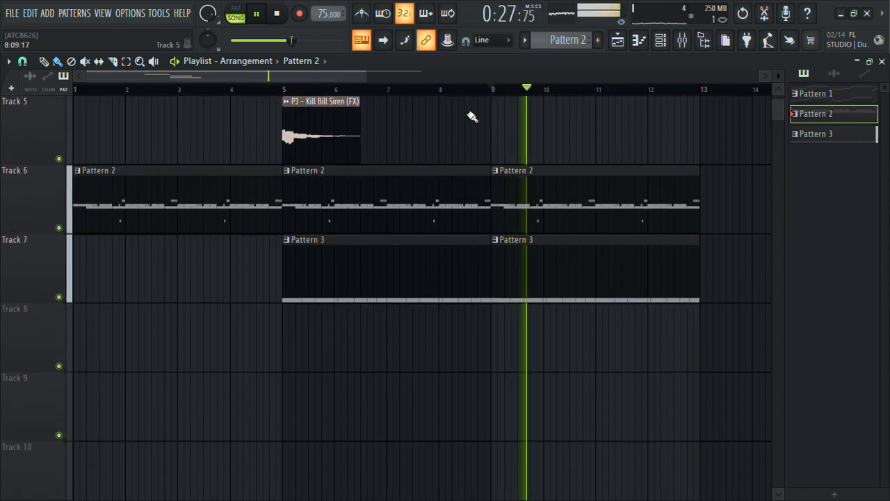
click(659, 47)
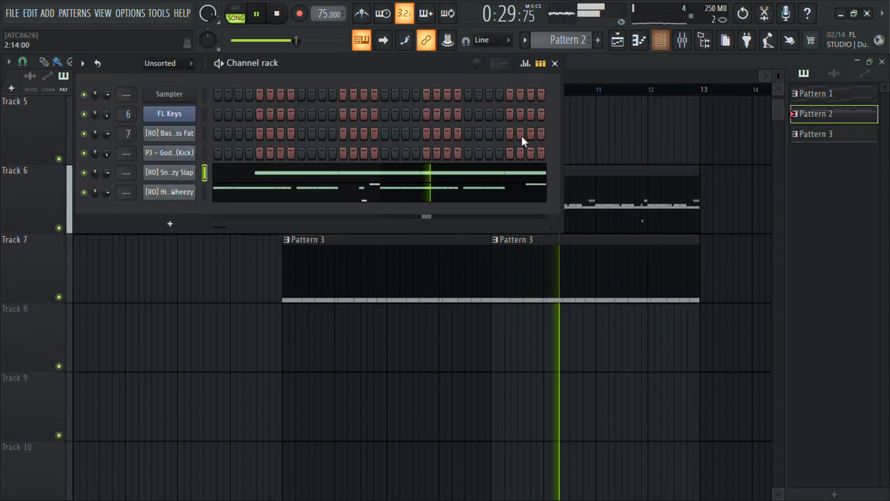
click(705, 42)
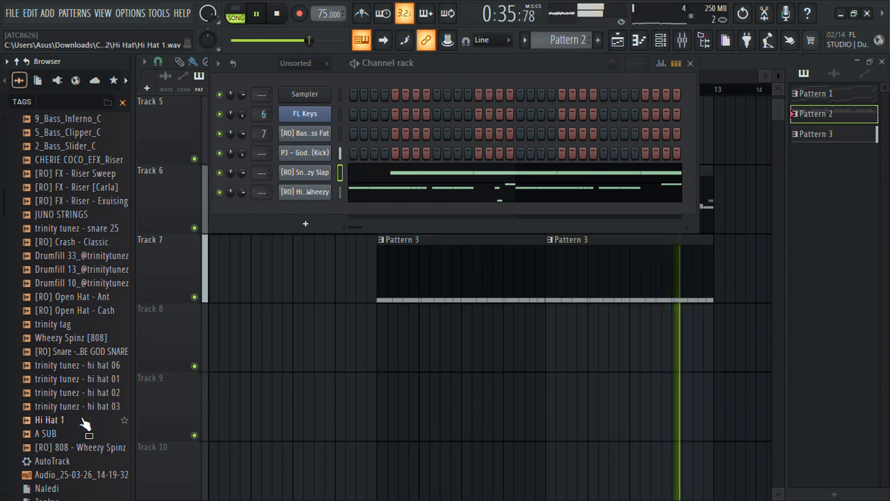
key(space)
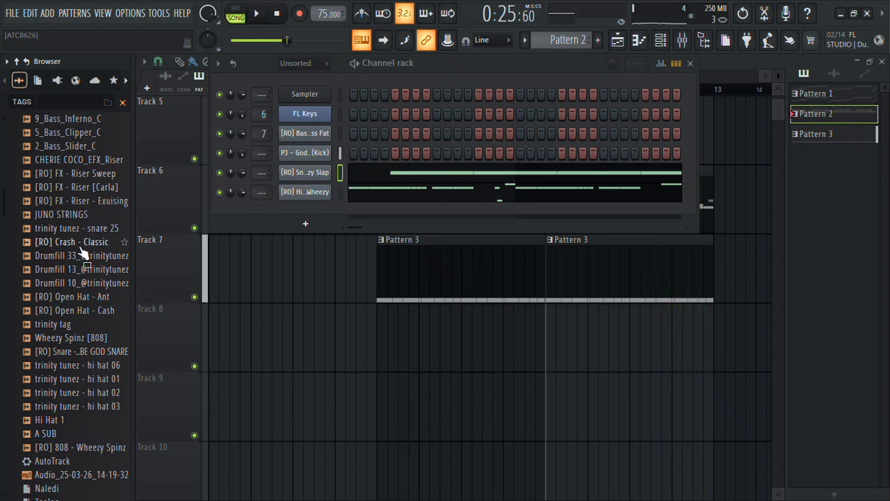
click(81, 245)
click(64, 269)
click(57, 297)
click(58, 324)
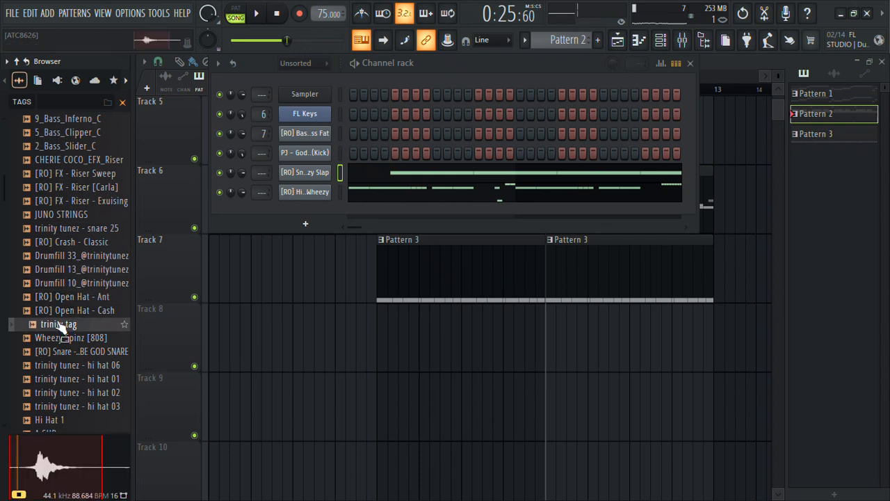
key(Down)
key(Down)
key(Down)
key(Up)
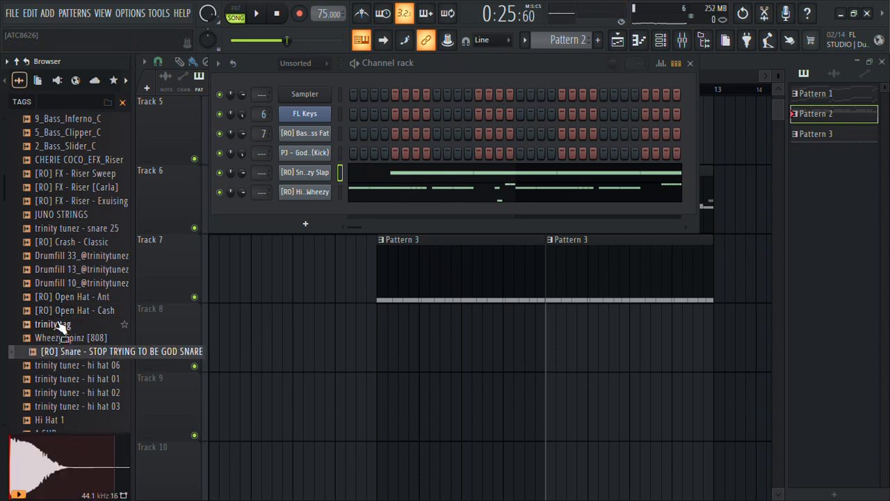
Step: Load the [RO] Snare - STOP TRYING TO BE GOD SNARE sample into a new channel and play the arrangement
right_click(82, 353)
click(101, 226)
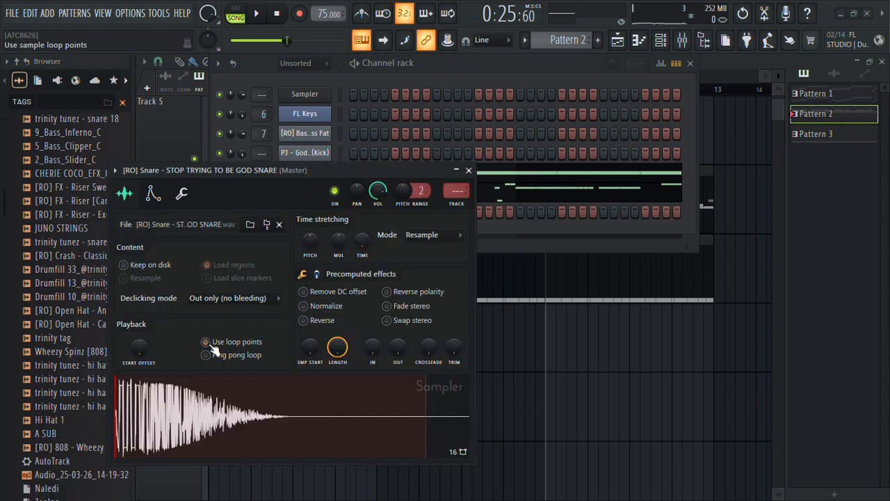
click(470, 170)
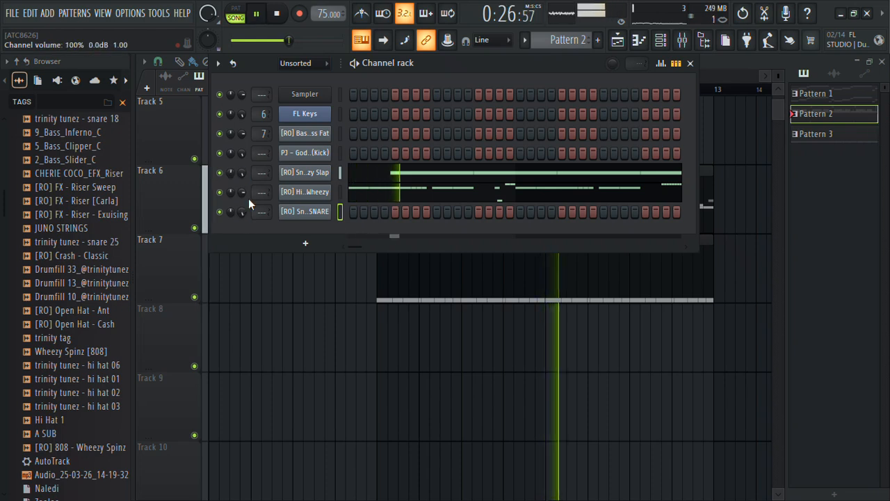
Step: Try hits on steps 11 and 10 of the new snare channel, keeping only the one on step 10
click(456, 211)
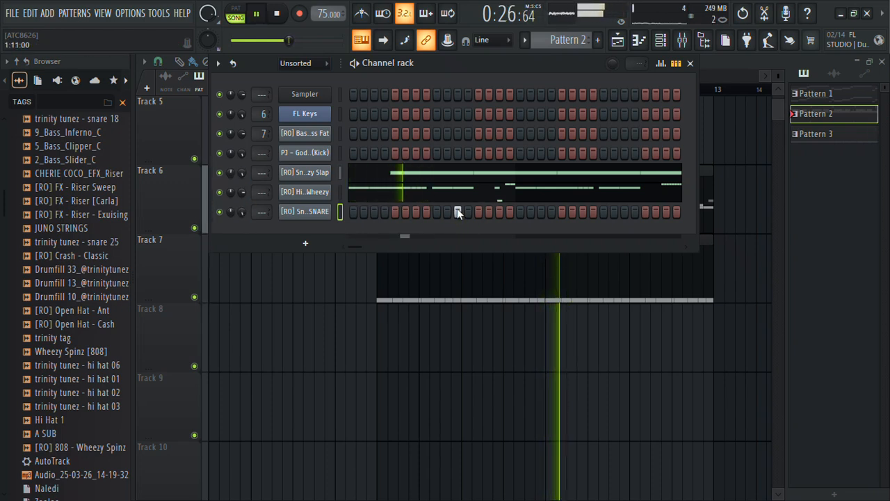
click(449, 211)
key(space)
key(space)
right_click(459, 212)
Step: In the new snare's piano roll, add two C5 notes in bar 2, on steps 7 and 10
right_click(318, 214)
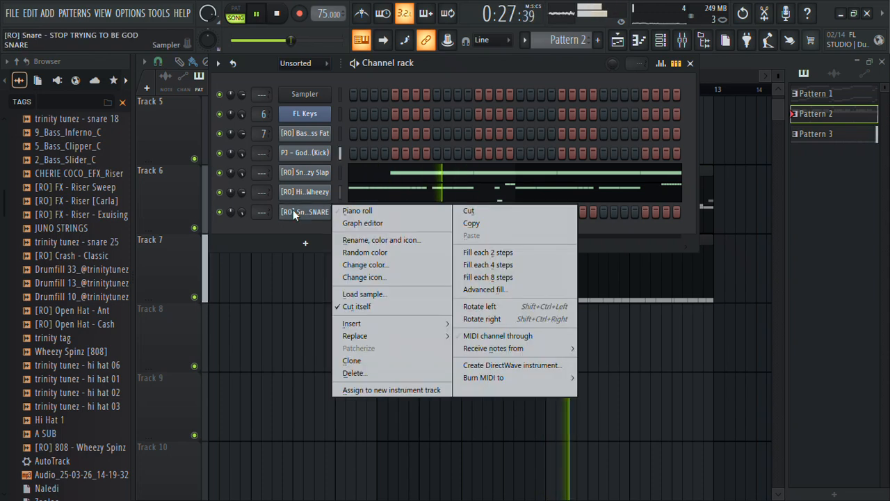
click(369, 210)
key(space)
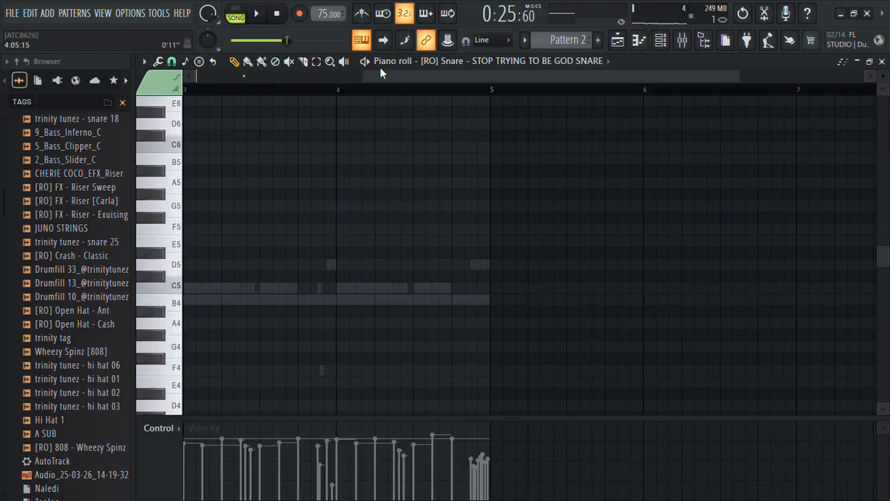
drag(380, 73, 201, 78)
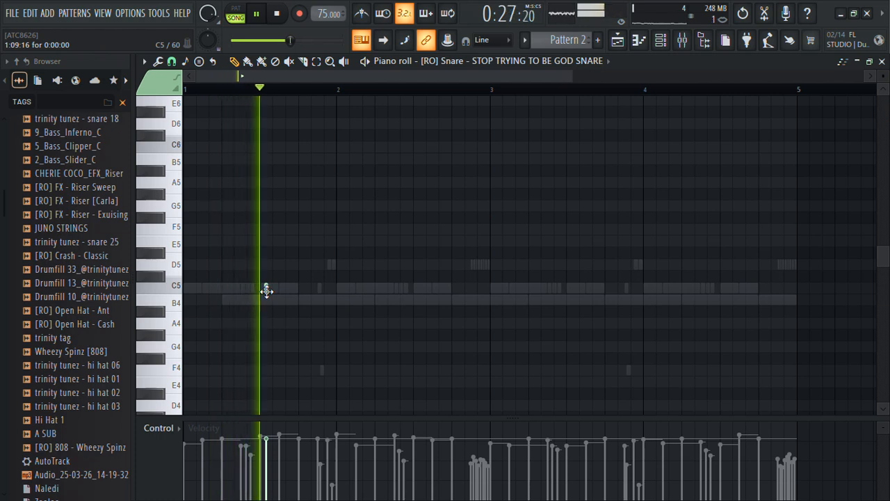
key(ctrl+z)
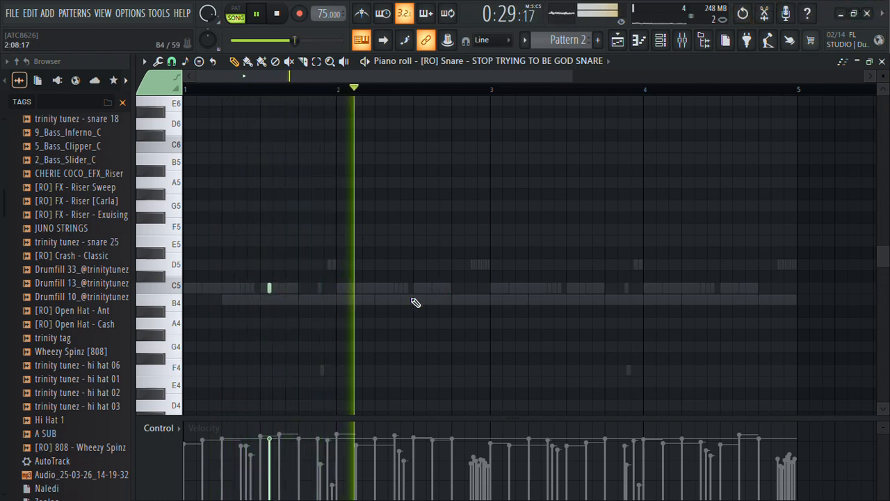
drag(396, 291, 394, 292)
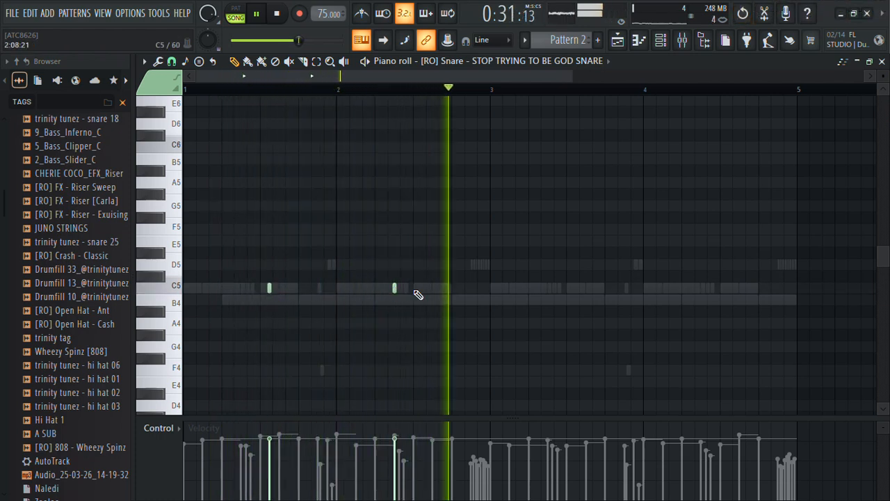
click(420, 288)
drag(420, 289, 423, 284)
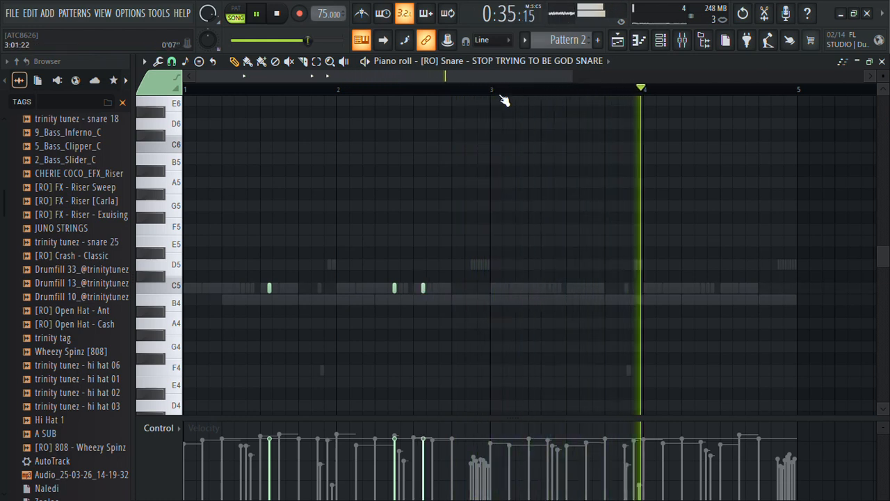
Step: Duplicate the first two bars of snare notes into bars 3 and 4 and return to the playlist
drag(492, 89, 3, 222)
key(ctrl+b)
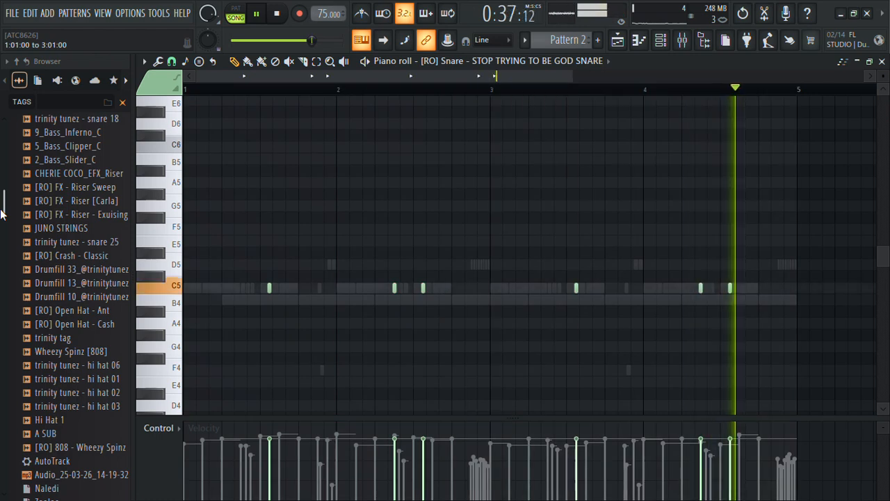
click(881, 62)
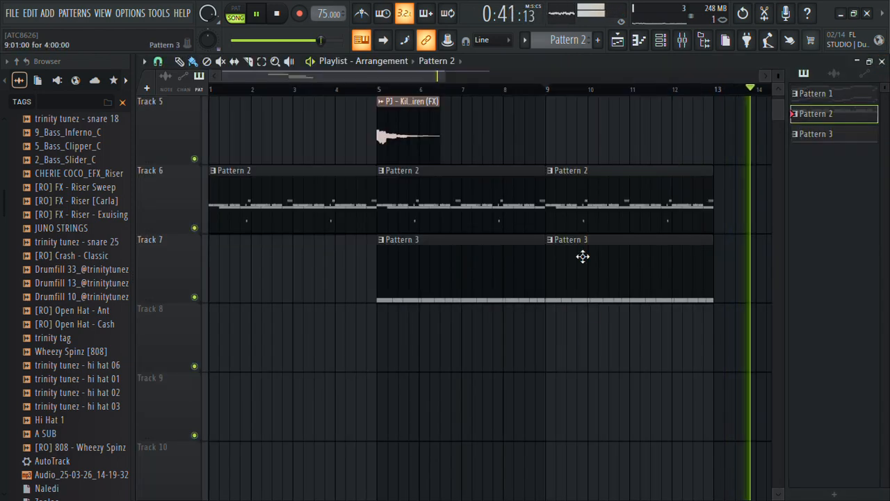
Step: Copy the Pattern 2 and Pattern 3 clips spanning bars 5 to 12 to bar 13 and play from there
drag(641, 164, 433, 279)
drag(488, 351, 595, 182)
mouse_move(479, 205)
mouse_down()
mouse_move(836, 200)
mouse_move(651, 201)
mouse_up()
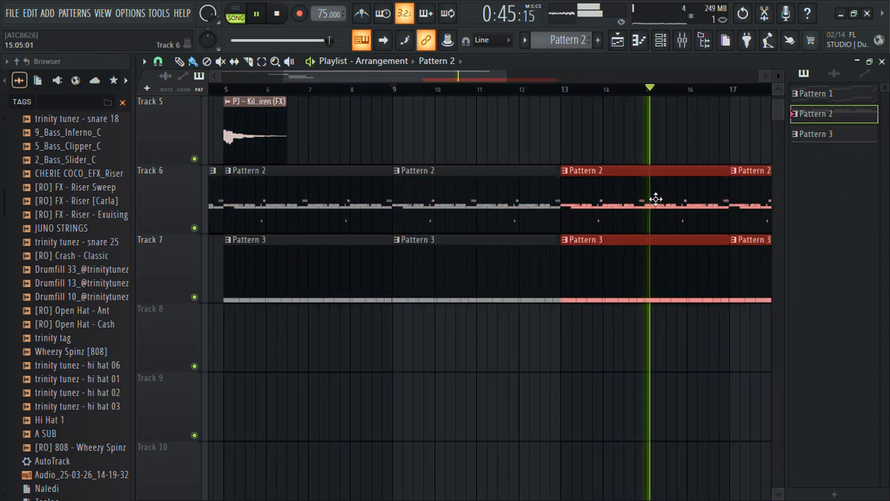
click(565, 93)
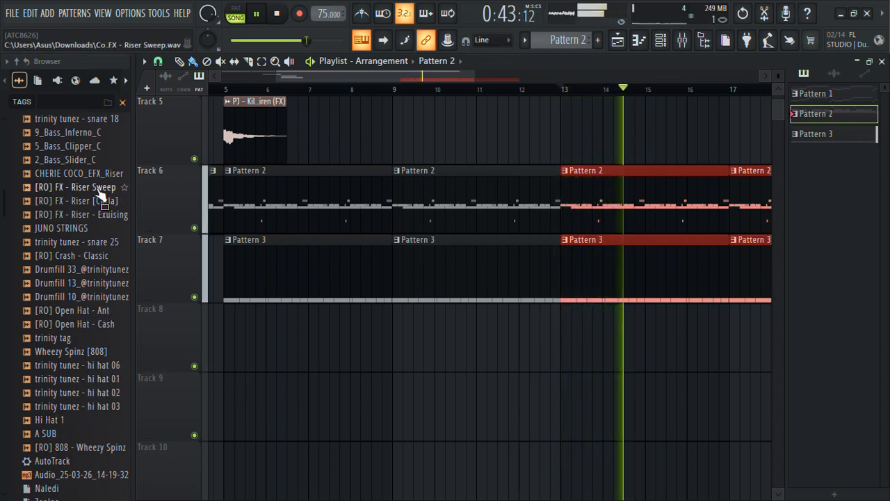
Step: Load the trinity tunez - open hat 14 sample into a new channel and place a hit on its step 3
scroll(5, 189, up, 3)
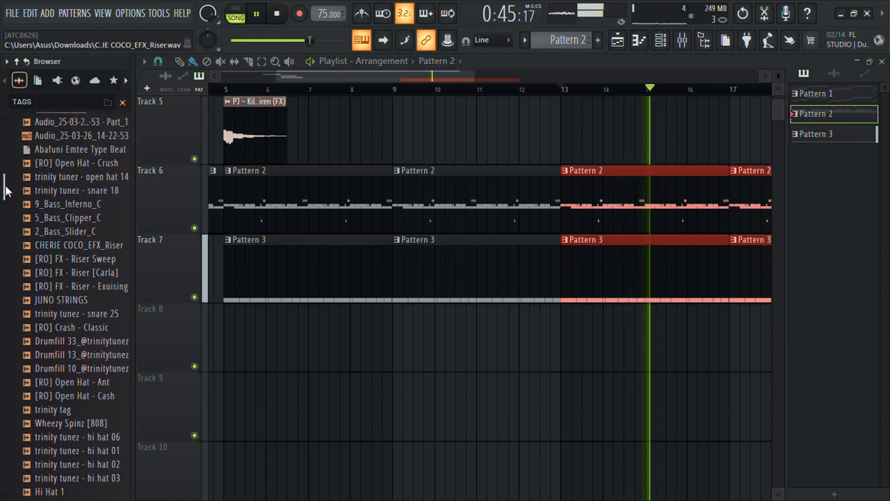
click(69, 178)
right_click(70, 181)
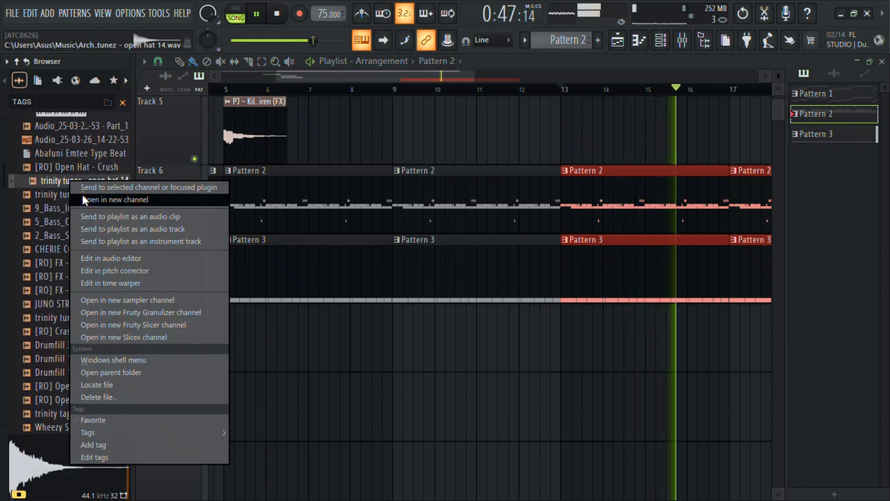
click(83, 199)
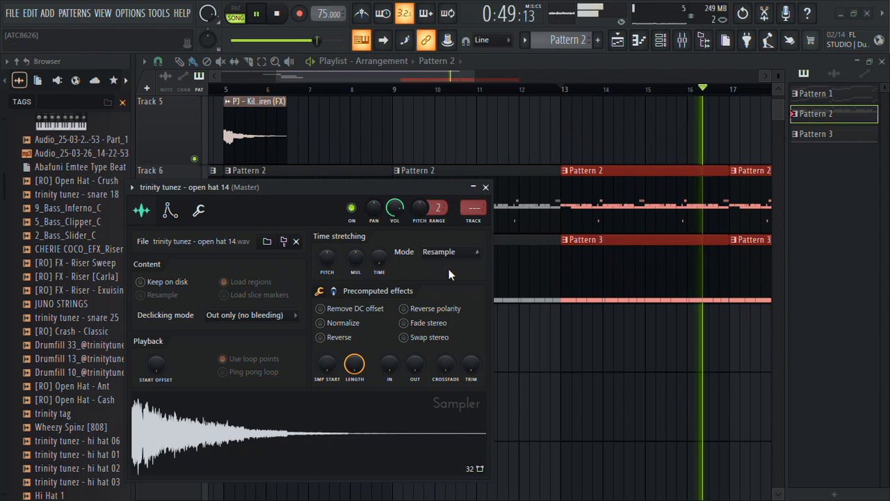
click(485, 186)
click(660, 39)
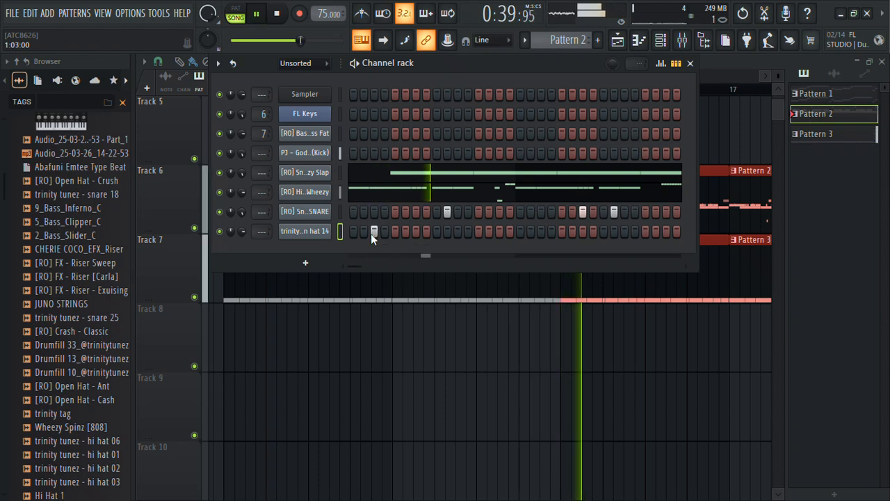
Step: Enable the open hat 14 channel's volume envelope with a release time of 0% and resume playback
click(326, 233)
click(168, 213)
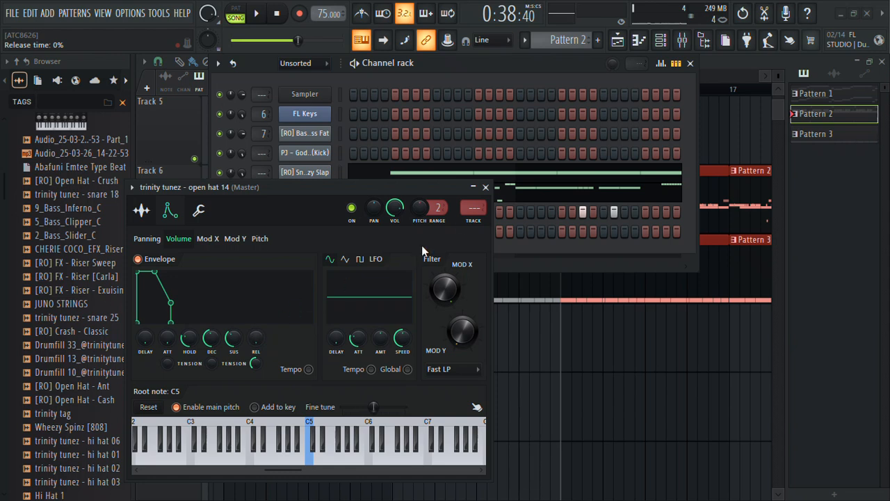
click(487, 188)
key(space)
Step: Increase the fade-out of the open hat 14 sample in its precomputed effects and close the sampler
right_click(296, 231)
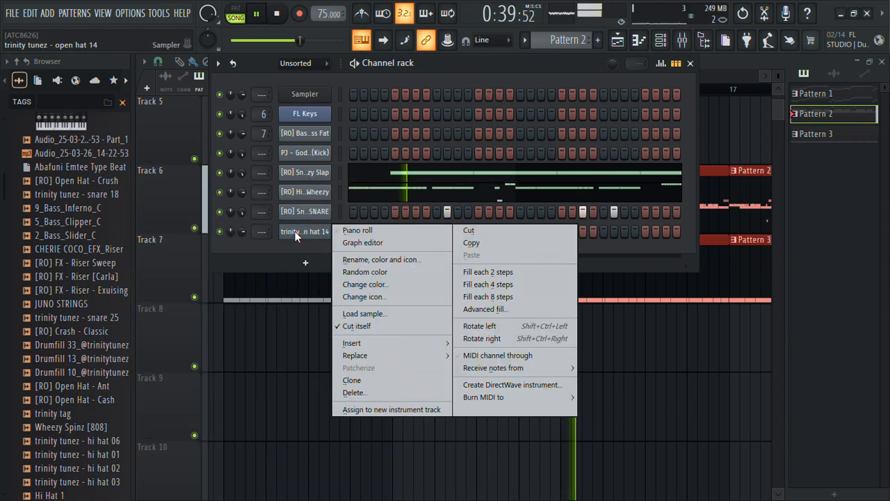
click(285, 235)
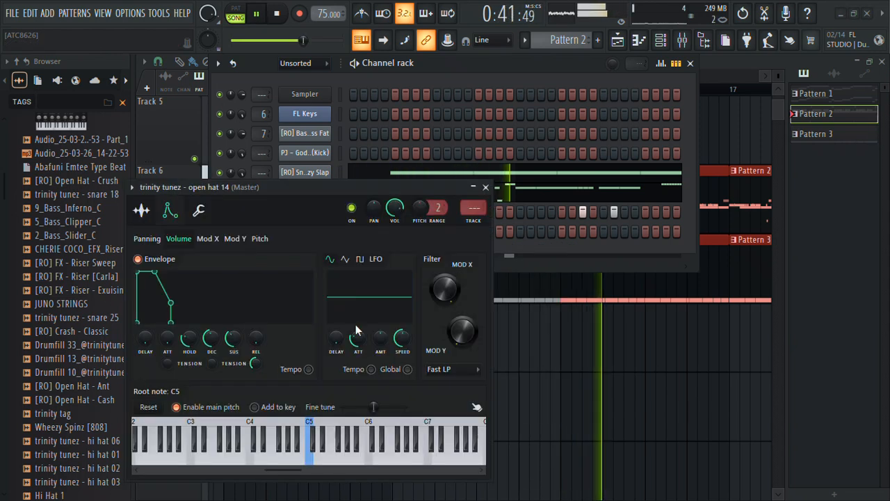
click(143, 211)
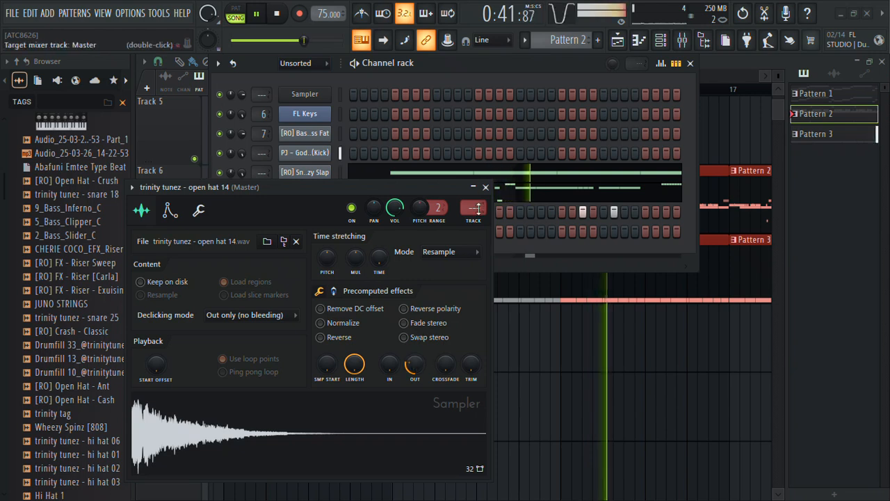
click(486, 187)
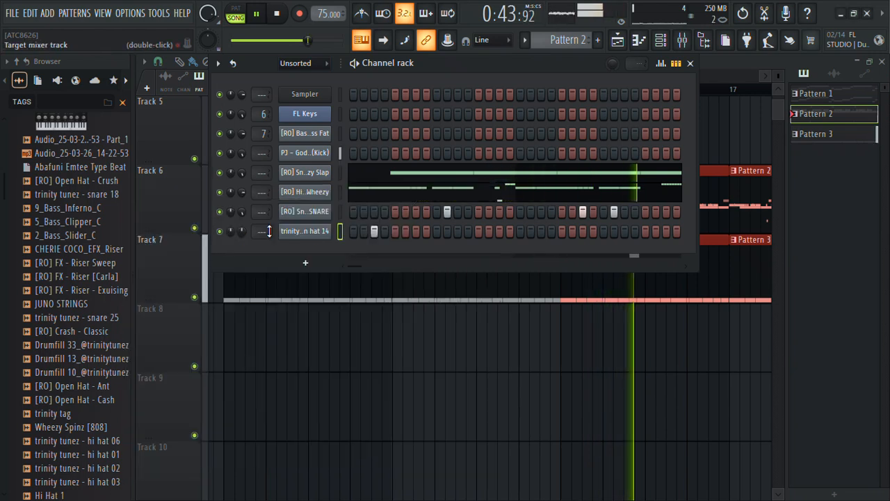
Step: In the open hat's piano roll, add C5 notes at the start and on step 3 of bar 2
right_click(306, 232)
click(361, 230)
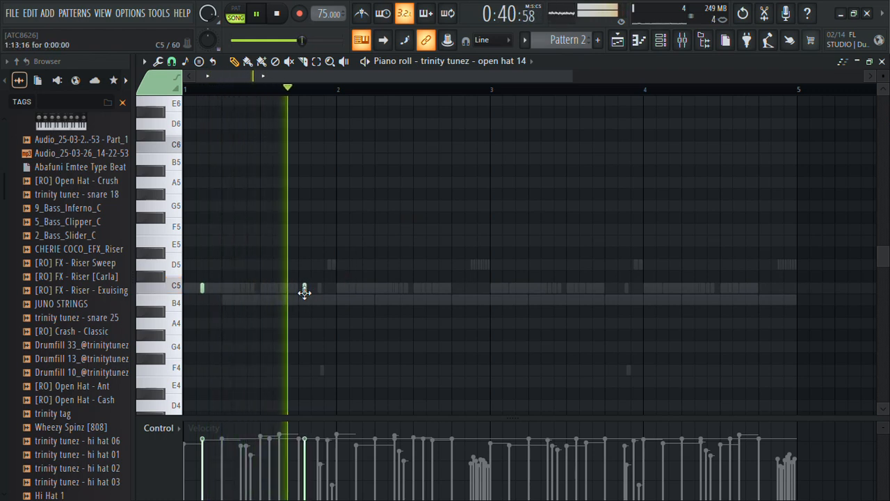
click(343, 288)
drag(342, 292, 338, 290)
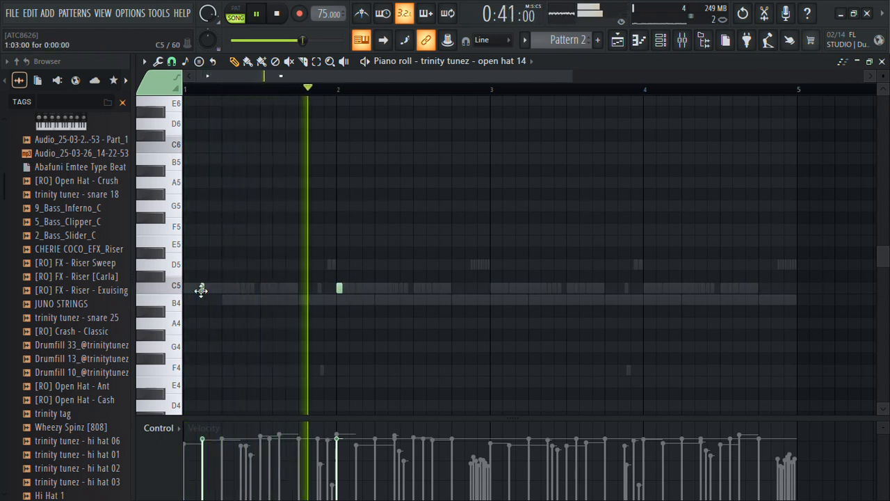
click(356, 290)
Step: Lower the open hat note at the start of bar 2 by four semitones to G#4
drag(338, 292, 341, 305)
key(shift+Down)
key(shift+Down)
key(shift+Down)
key(shift+Down)
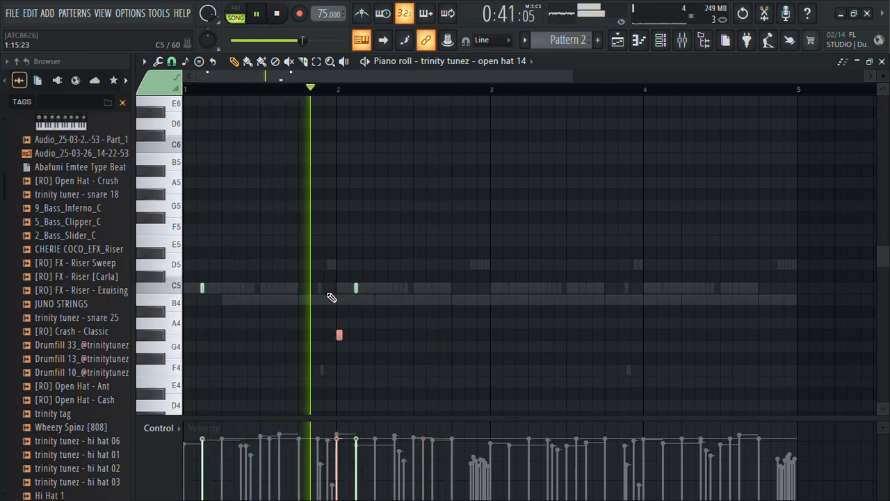
Step: Lower the open hat note on step 3 of bar 2 by four semitones to G#4
drag(390, 297, 353, 294)
key(shift+Left)
key(shift+Down)
key(shift+Down)
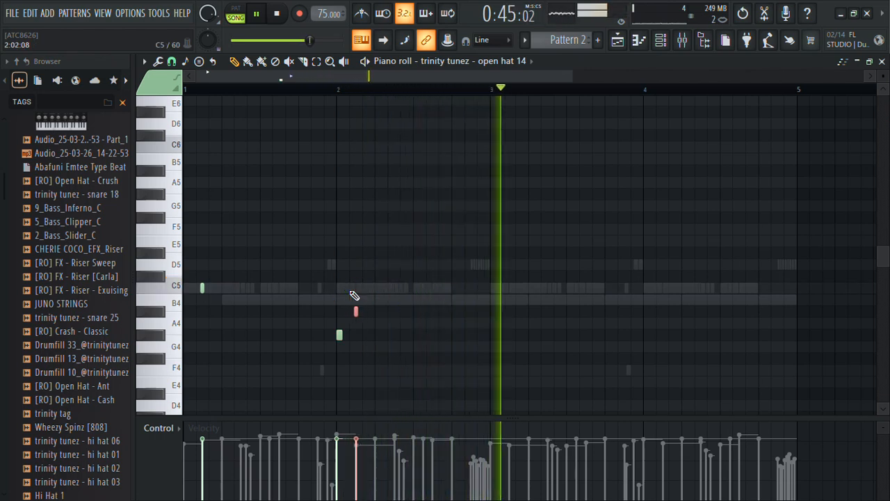
key(shift+Right)
key(shift+Down)
key(shift+Down)
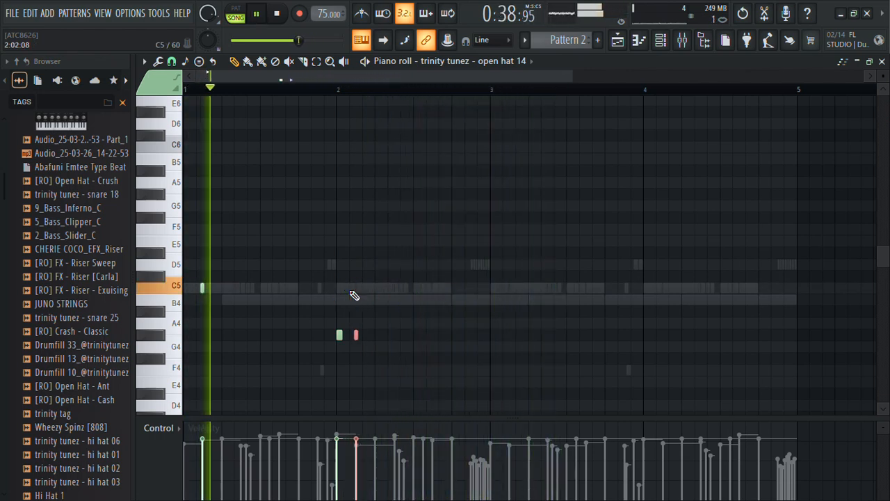
Step: Randomize the panning of the open hat notes with bipolar levels
key(alt+r)
drag(399, 311, 398, 333)
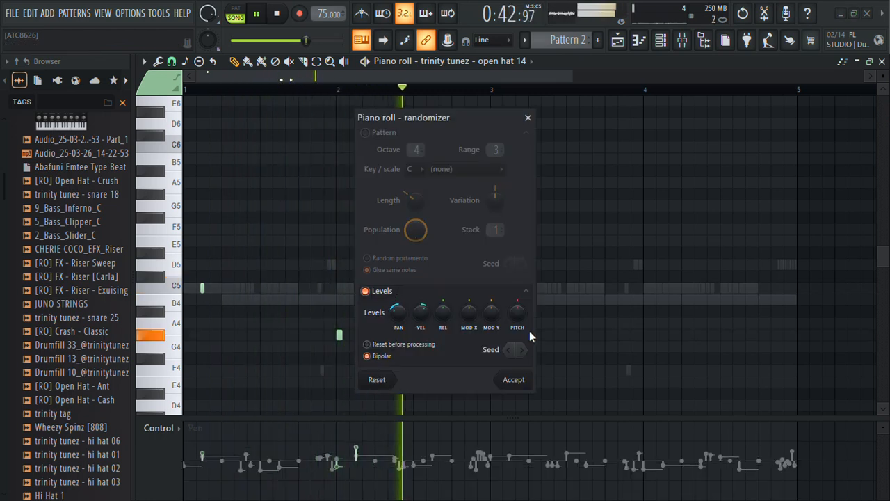
click(513, 379)
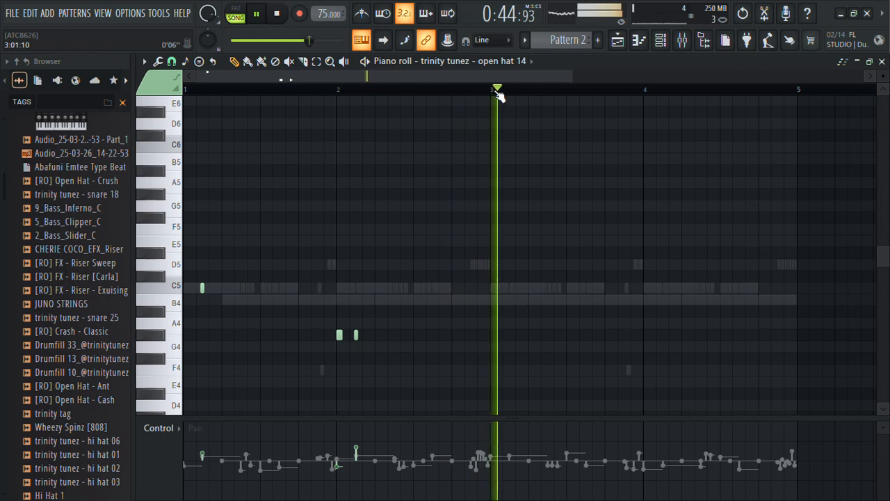
Step: Duplicate the open hat notes of bars 1 and 2 into bars 3 and 4, and return to the playlist
drag(493, 91, 14, 163)
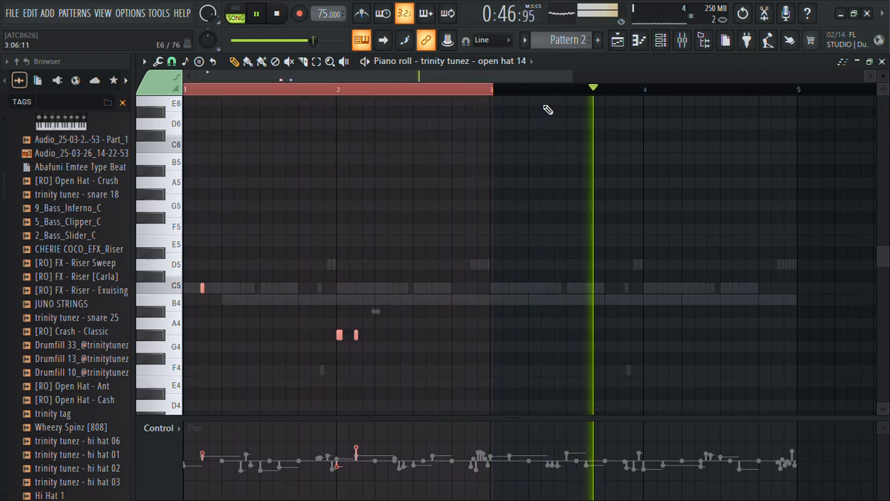
key(ctrl+b)
key(ctrl+d)
click(881, 62)
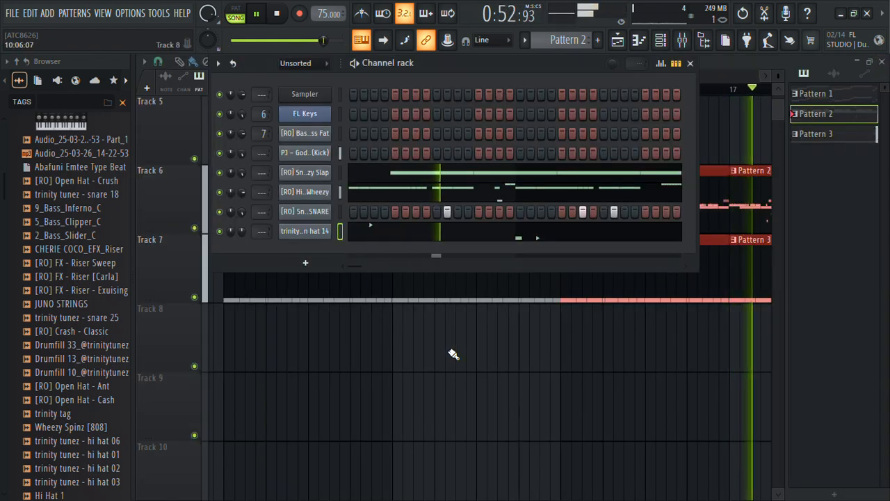
key(F6)
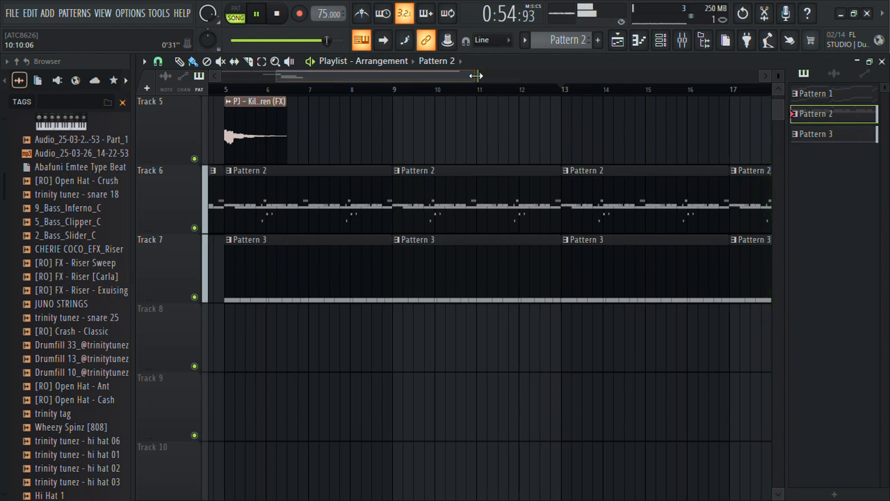
Step: Preview the Wheezy Spinz [808] sample and load it into a new sampler channel
drag(475, 75, 637, 87)
key(space)
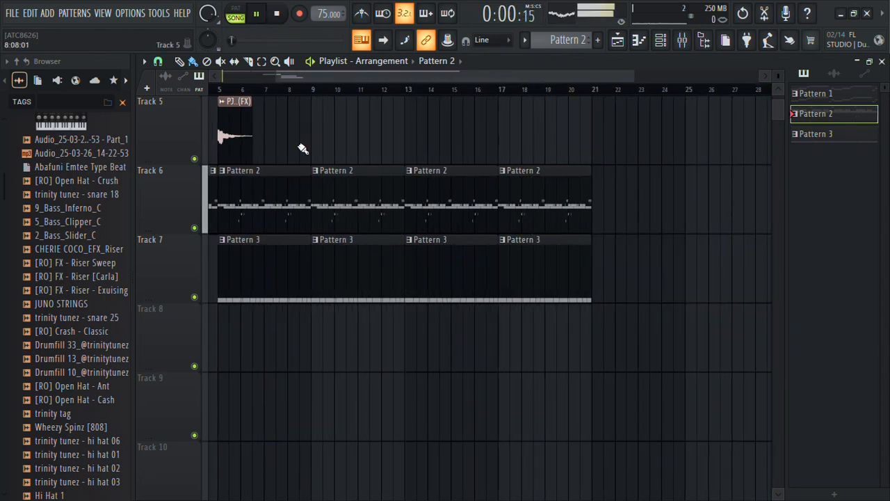
drag(244, 275, 2, 293)
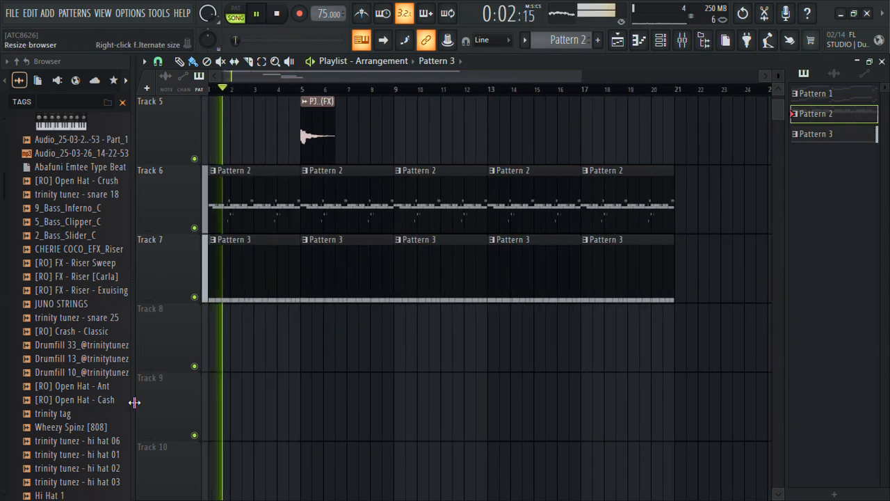
click(71, 429)
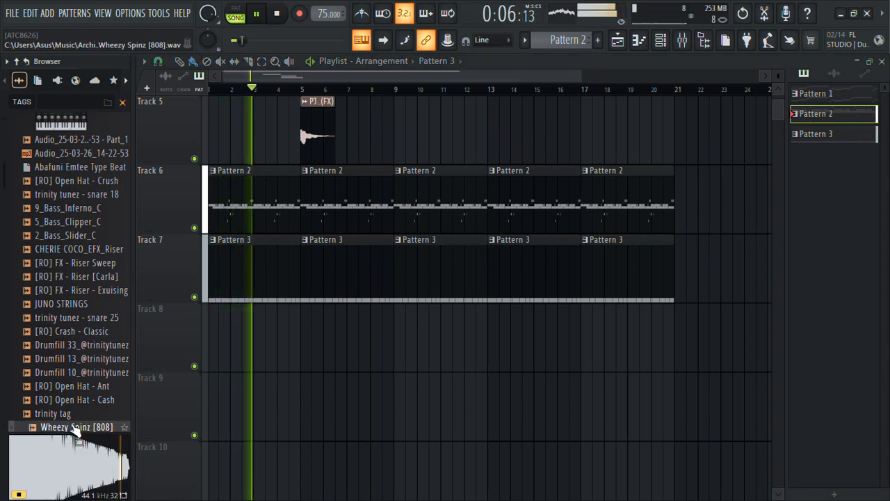
right_click(71, 434)
click(123, 227)
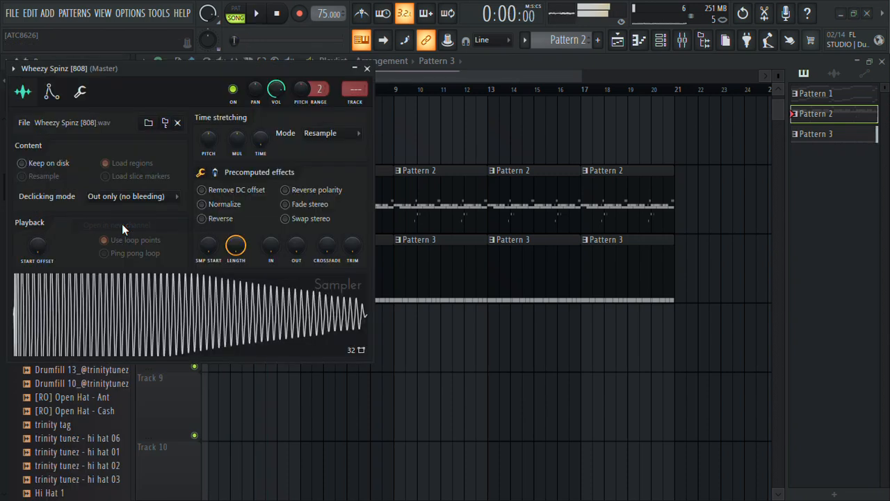
click(367, 69)
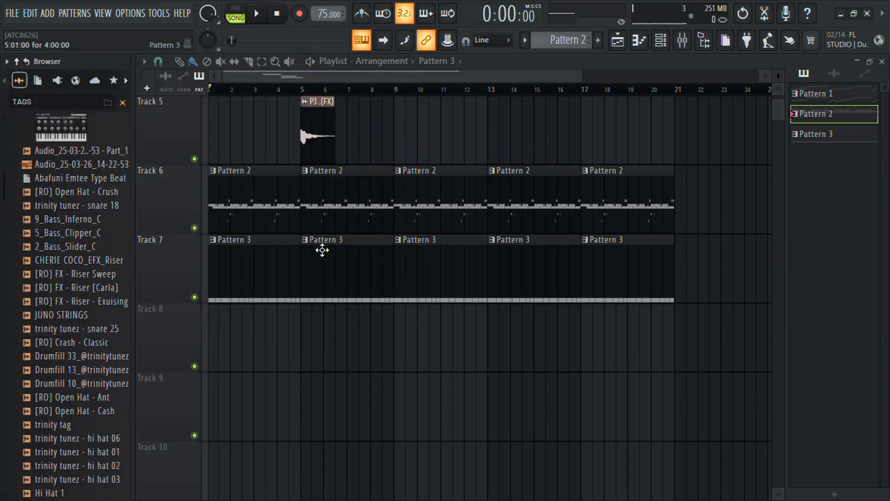
Step: Copy the kick channel's notes from Pattern 3 and create the empty Pattern 4
double_click(243, 278)
click(670, 44)
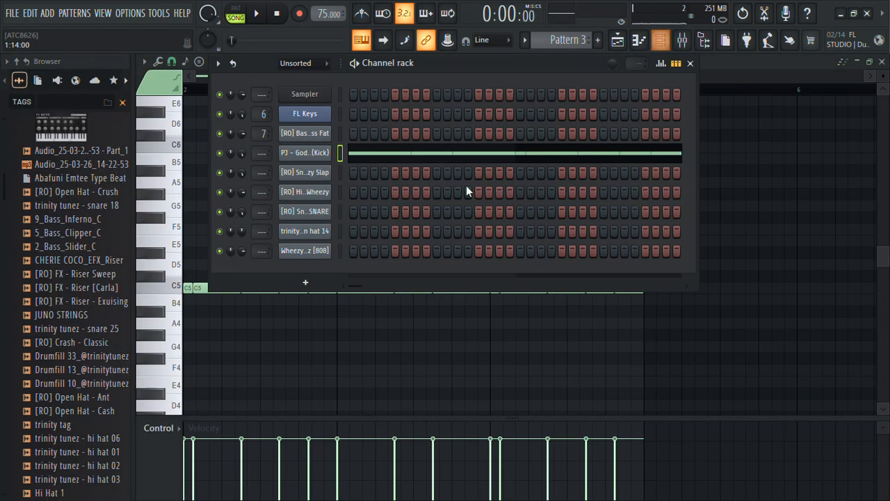
right_click(319, 159)
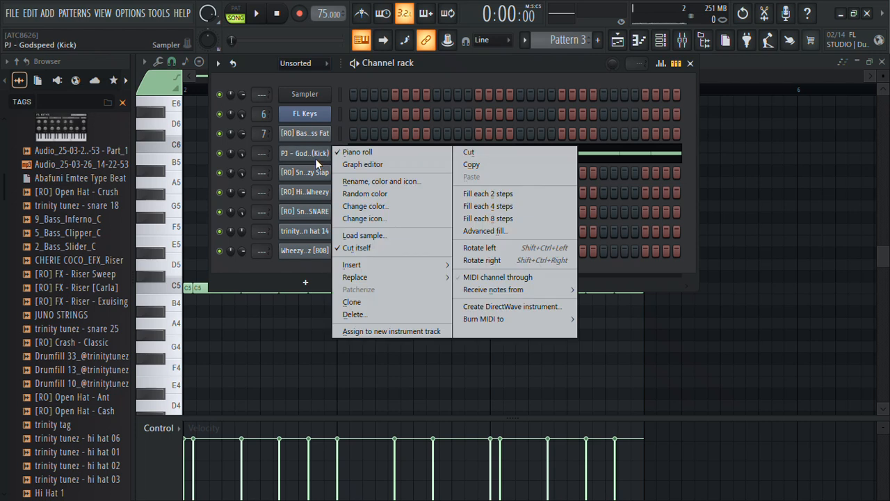
click(469, 165)
click(516, 370)
key(F4)
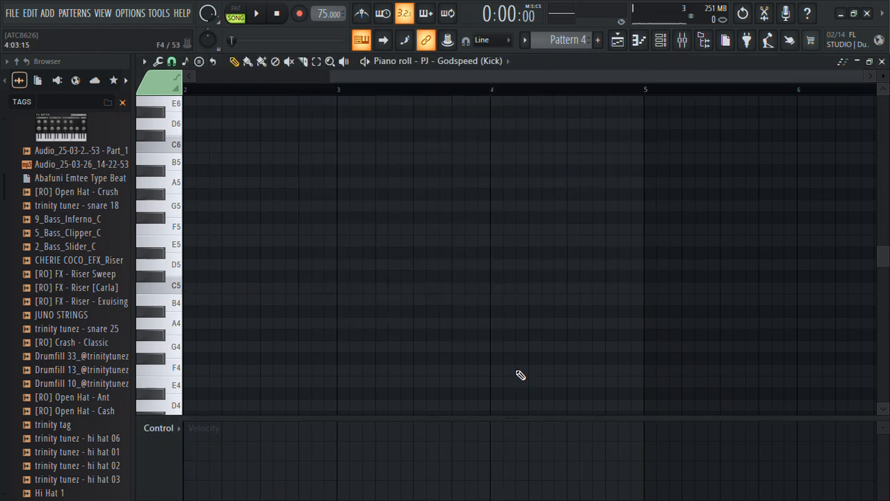
Step: Place Pattern 4 at bar 1 of playlist Track 8
click(626, 50)
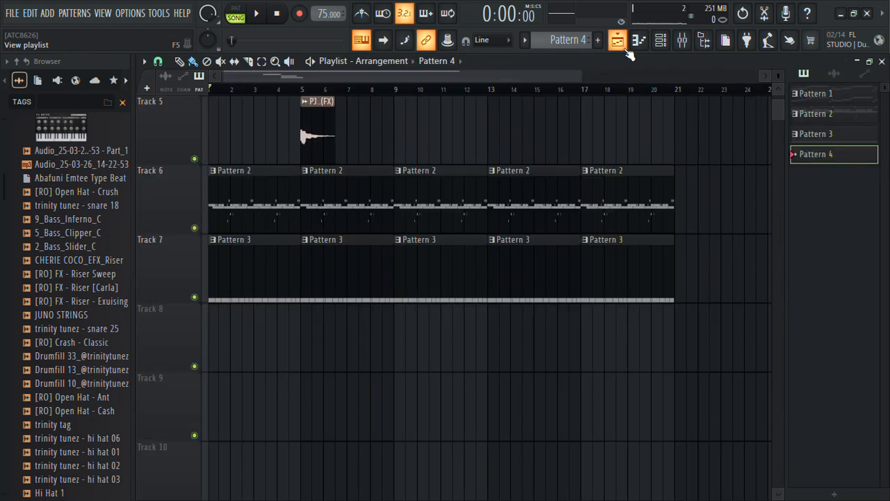
drag(353, 402, 153, 311)
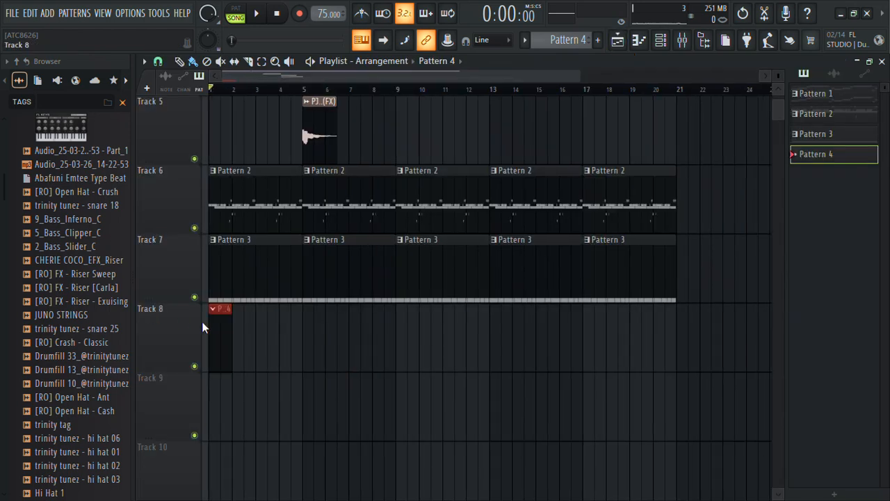
key(F7)
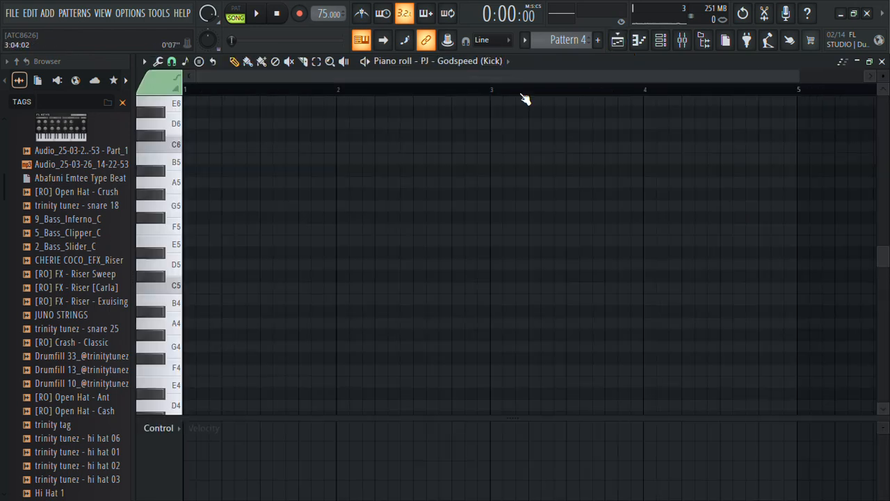
Step: Paste the copied kick notes into the Wheezy Spinz [808] channel of Pattern 4
click(660, 41)
right_click(304, 252)
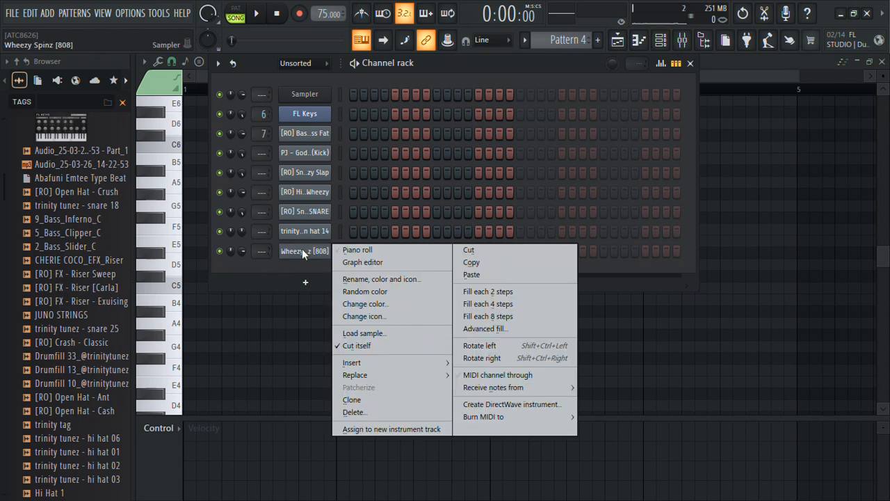
click(484, 276)
Step: Go back to Pattern 1 and copy the notes of the FL Keys channel
key(KP_Subtract)
key(KP_Subtract)
key(KP_Subtract)
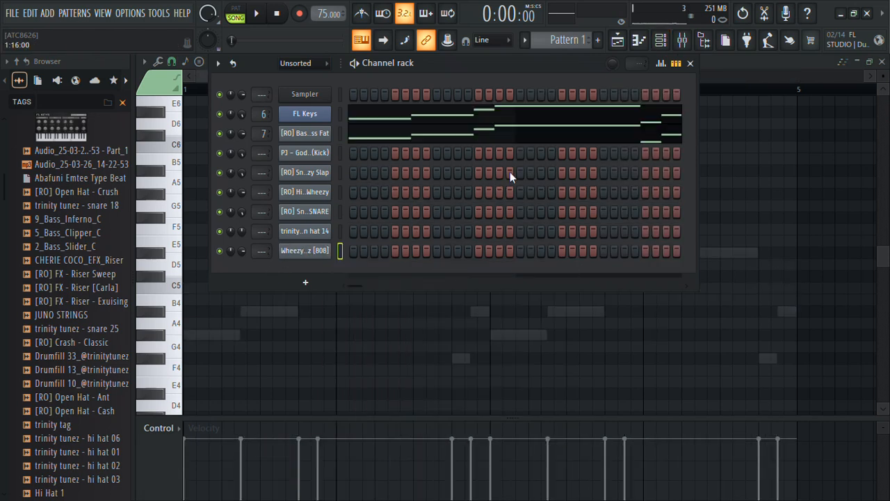
right_click(317, 115)
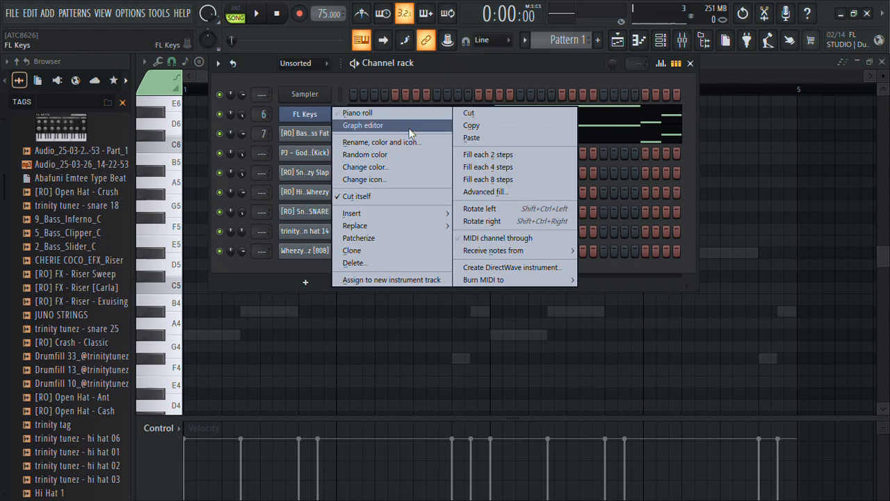
click(474, 126)
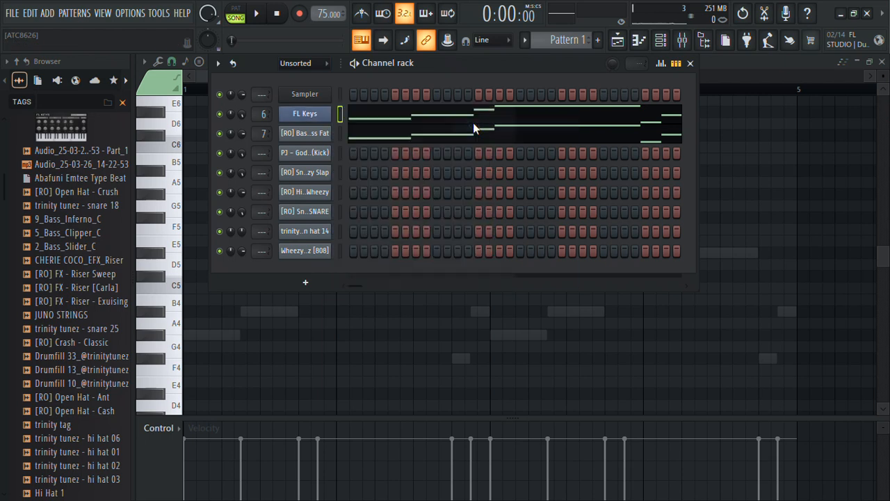
Step: Paste the FL Keys notes into the Sampler channel of Pattern 4 and check them in the piano roll
key(KP_Add)
key(KP_Add)
key(KP_Add)
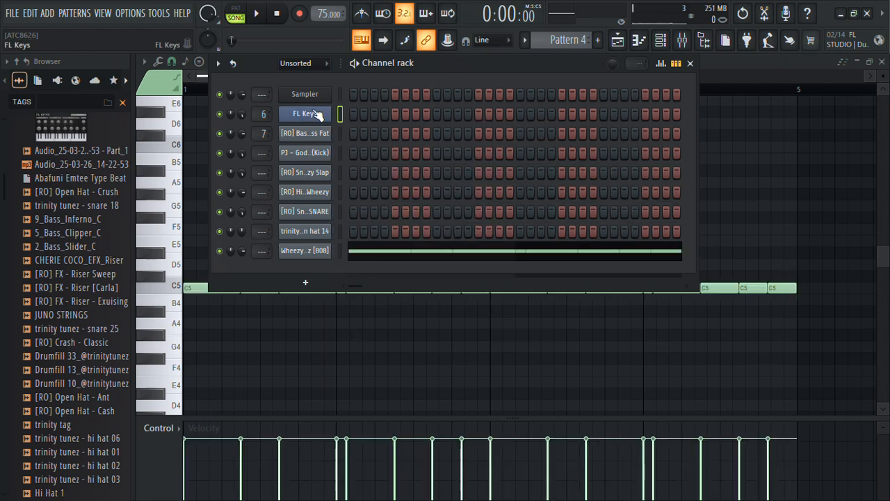
right_click(309, 94)
click(489, 115)
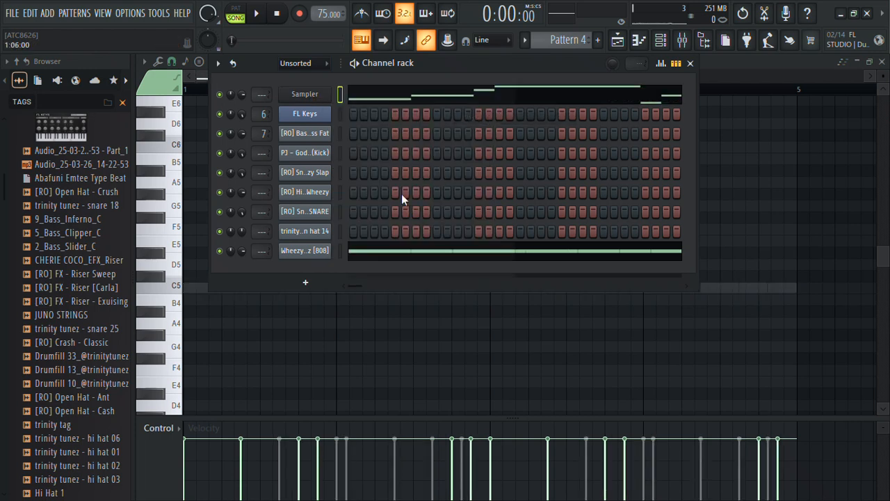
click(381, 101)
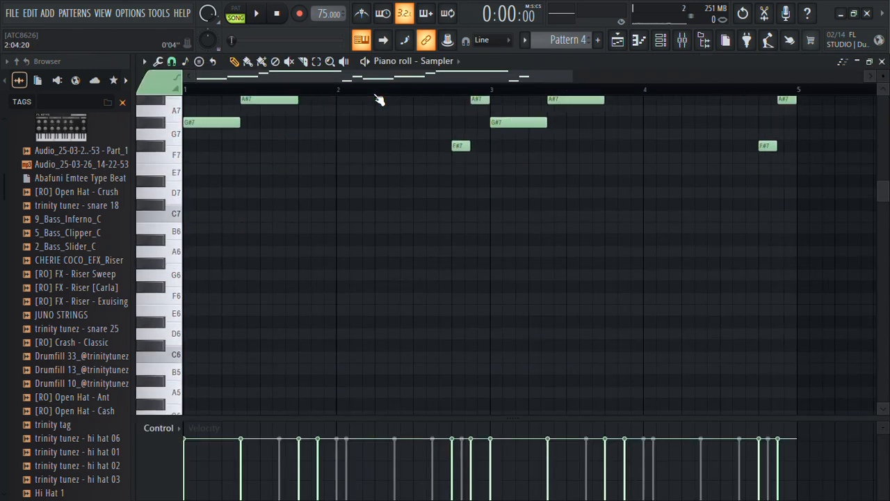
click(882, 62)
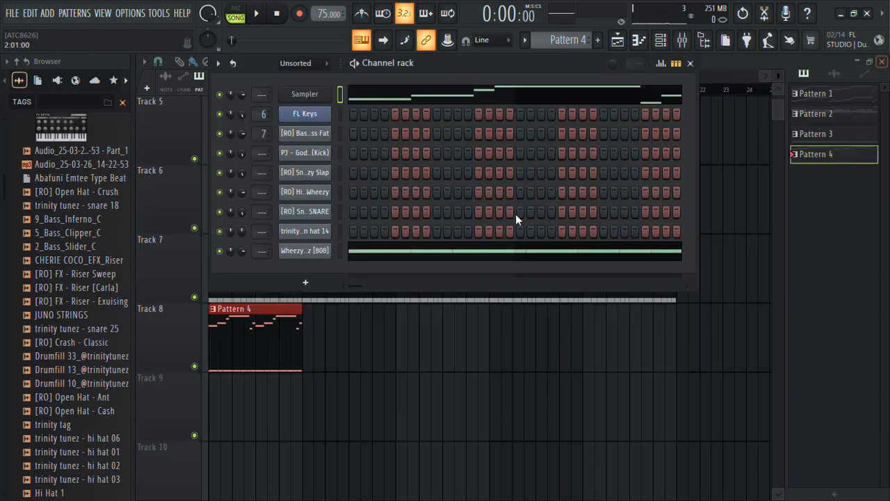
Step: In the Wheezy Spinz [808] piano roll, transpose the notes to G#7, with the second note on A#7 and the third on C#8
click(393, 258)
key(ctrl+Up)
key(ctrl+Up)
key(shift+Down)
key(shift+Down)
key(shift+Down)
key(shift+Down)
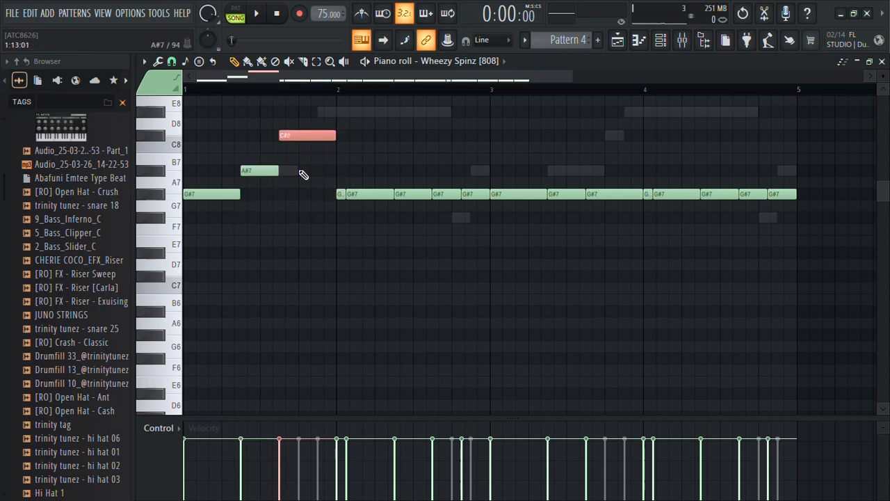
Step: During playback, raise the first four 808 notes of bar 2 by seven semitones to D#8
key(space)
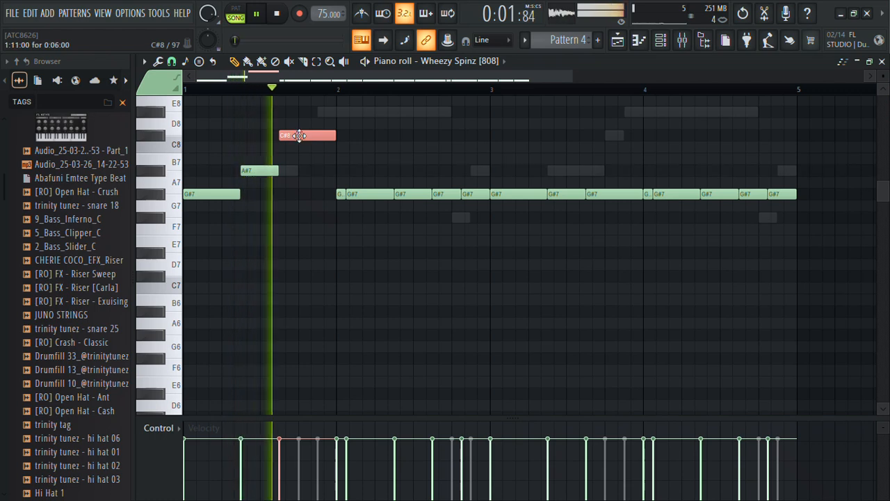
click(353, 194)
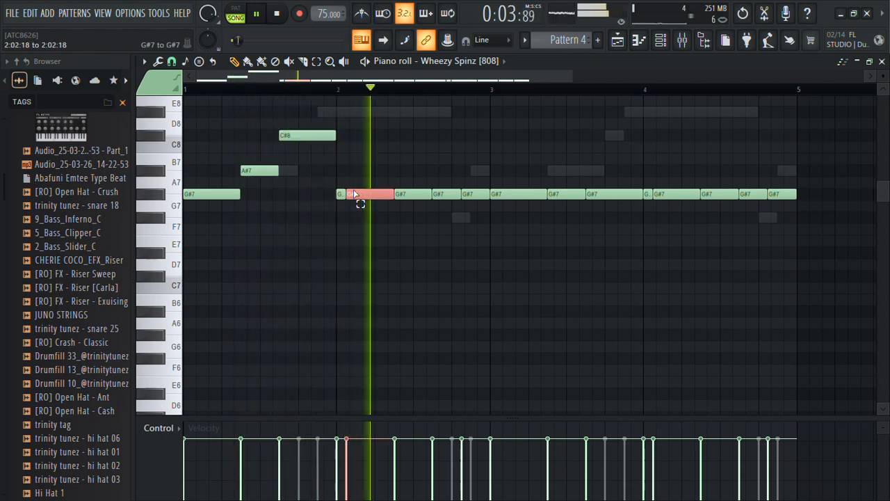
drag(422, 196, 338, 199)
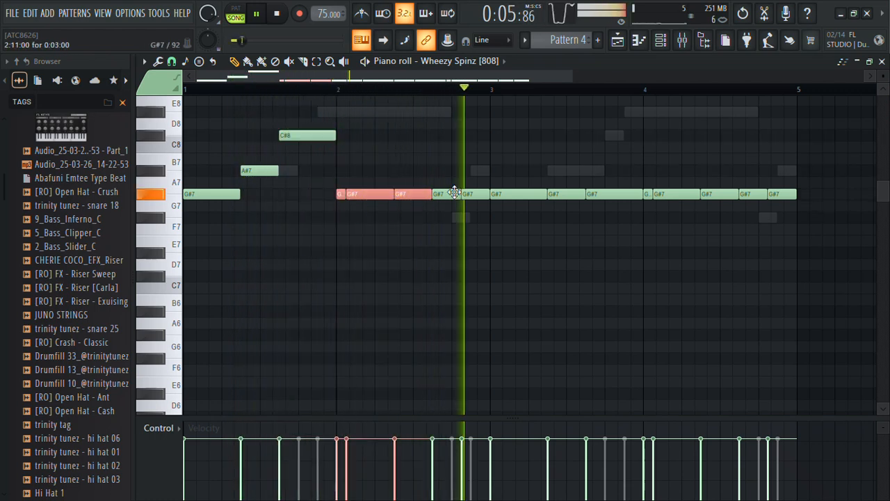
drag(449, 182, 312, 202)
key(Up)
key(Up)
key(Up)
key(Up)
key(Up)
key(Up)
key(Up)
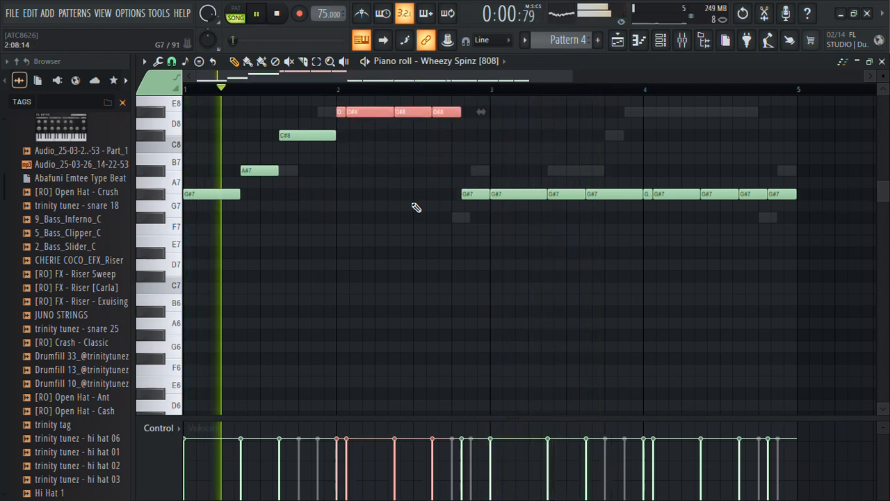
Step: Lower the last 808 note of bar 2 to F#7 and the last note of bar 1 to A#7
click(467, 195)
key(Down)
key(Down)
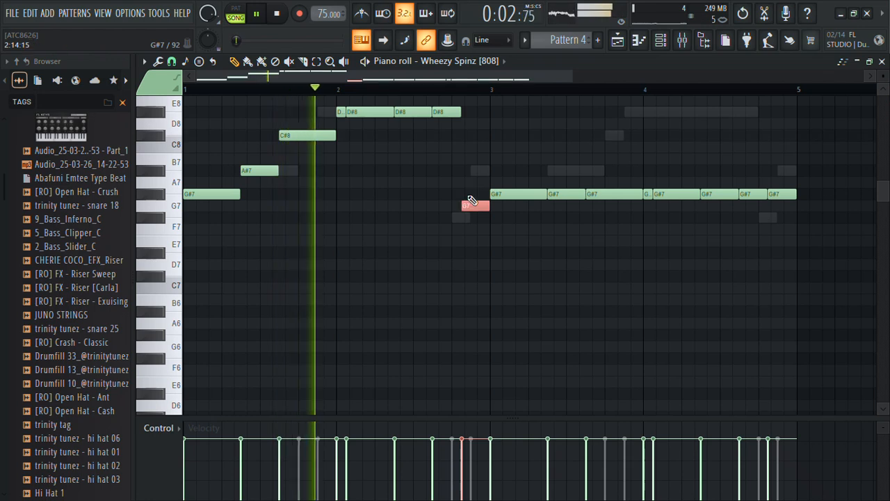
key(space)
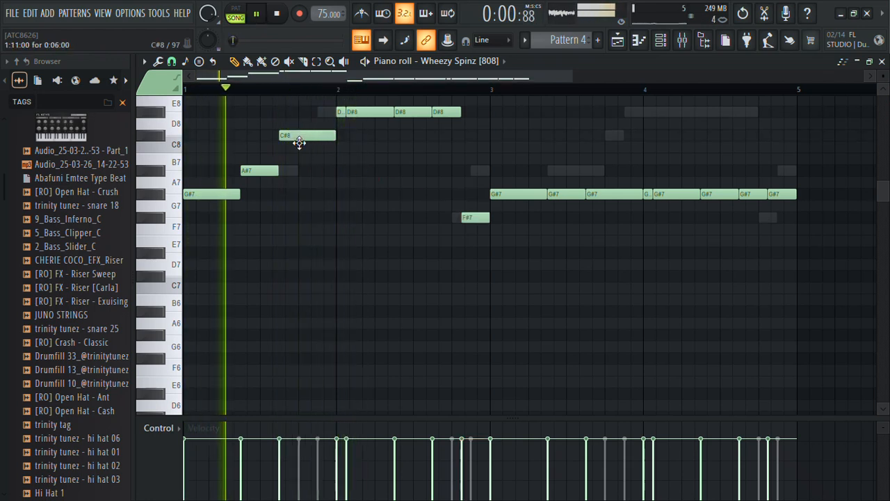
drag(299, 134, 297, 172)
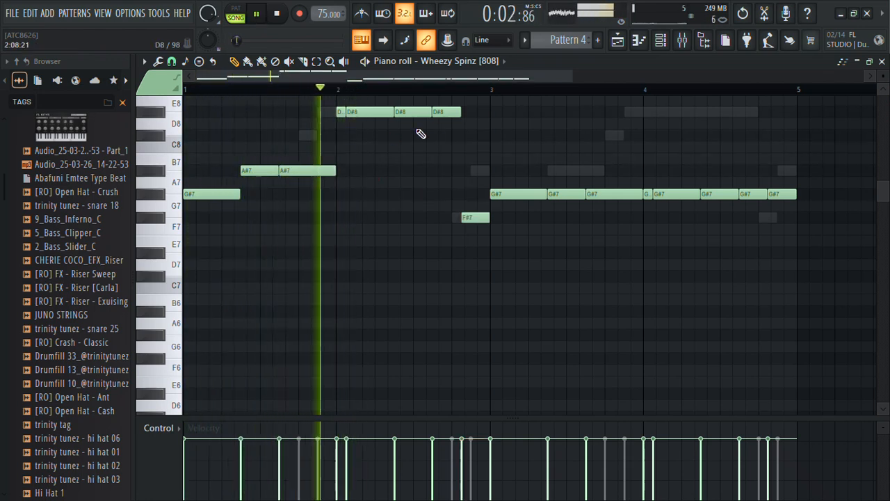
Step: Raise the second and third 808 notes of bar 3 by two semitones to A#7
ctrl+shift+click(600, 192)
ctrl+shift+click(572, 193)
key(Up)
key(Up)
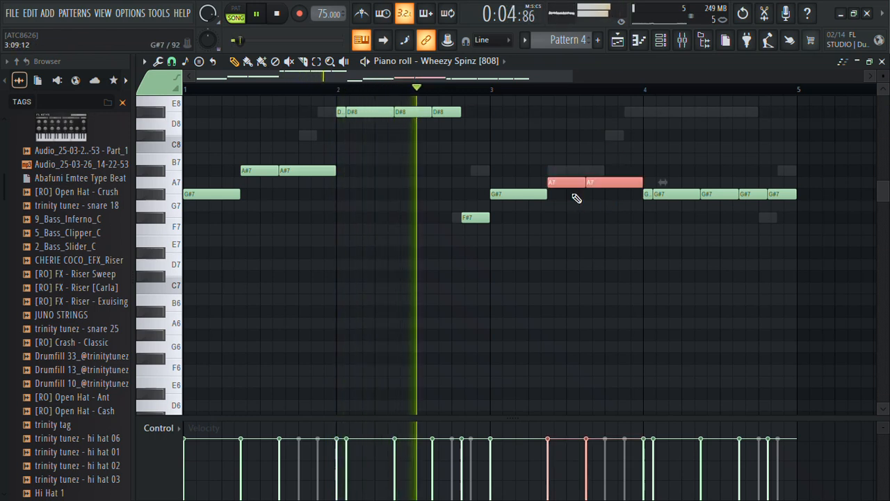
Step: Raise the first two 808 notes of bar 4 by seven semitones to D#8
drag(680, 196, 643, 197)
key(shift+Up)
key(shift+Up)
key(shift+Up)
key(shift+Up)
key(shift+Up)
key(shift+Up)
key(shift+Up)
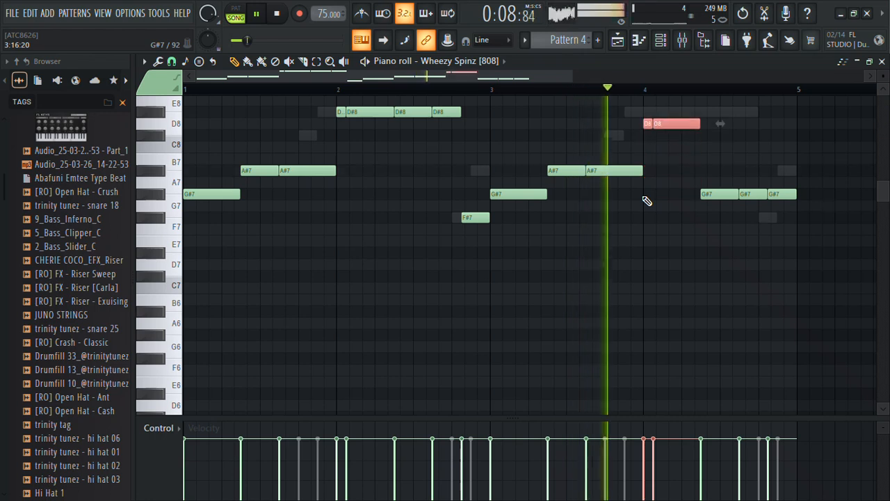
Step: Raise the third and fourth 808 notes of bar 4 to D#8 and the last one to A#7
drag(724, 182, 784, 207)
key(shift+Up)
key(shift+Up)
key(shift+Up)
key(shift+Up)
key(shift+Up)
key(shift+Up)
key(shift+Up)
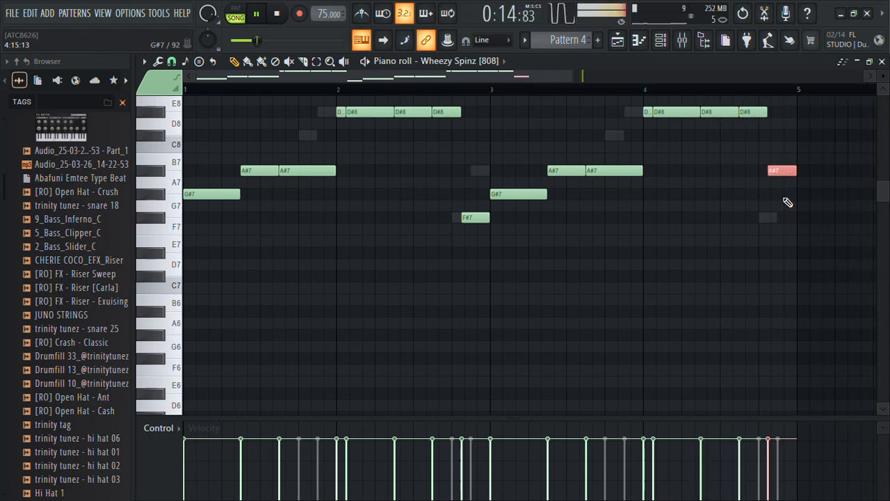
Step: Transpose all the 808 notes down two octaves
key(ctrl+Down)
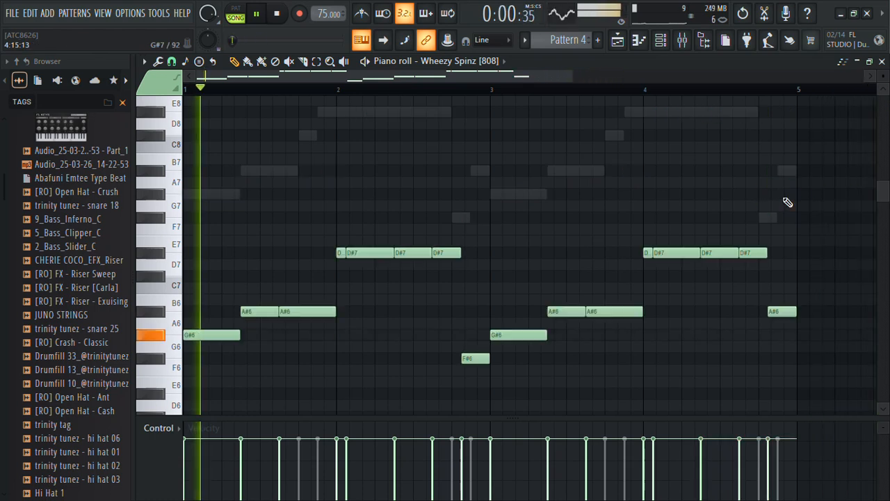
key(ctrl+Down)
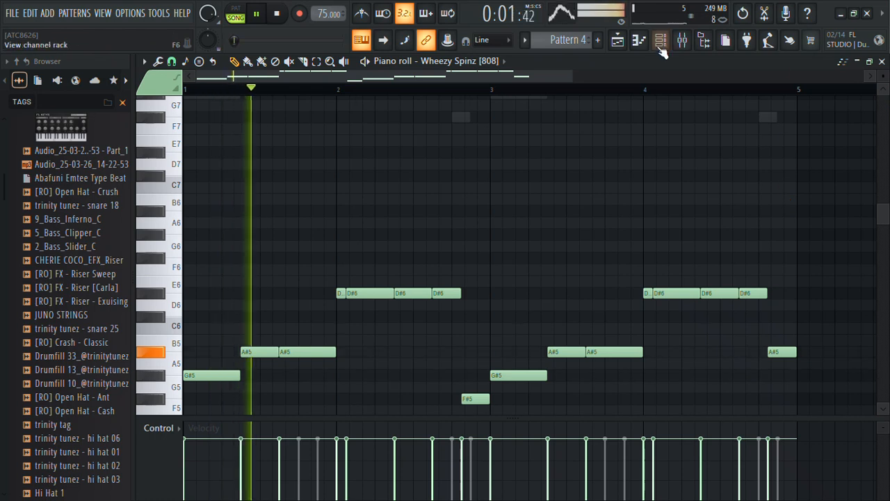
Step: Move the Pattern 4 clip on Track 8 to bar 5 and delete the Pattern 3 clip from the first four bars
click(618, 40)
drag(243, 333, 336, 333)
right_click(270, 290)
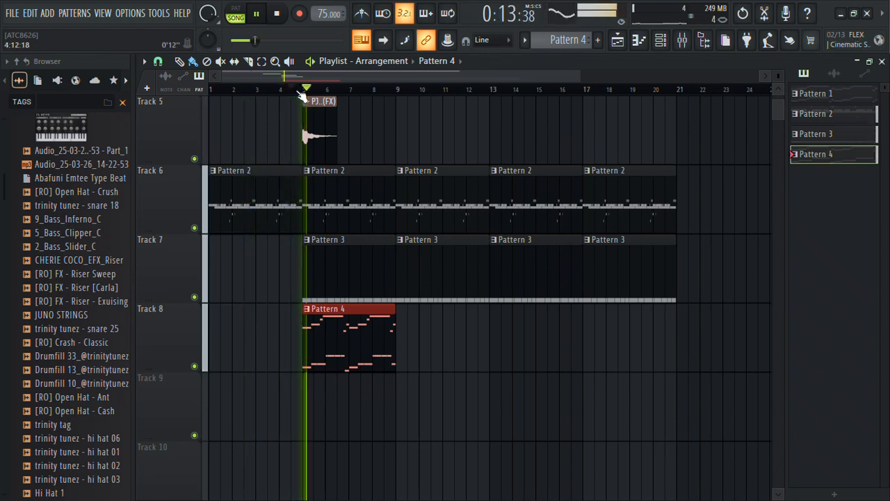
Step: Transpose all the Wheezy Spinz [808] notes in Pattern 4 down two semitones
double_click(345, 328)
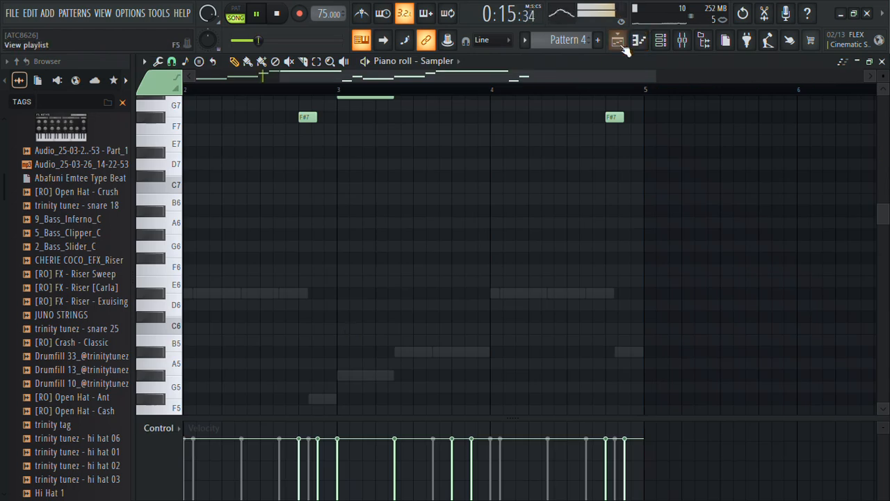
click(661, 41)
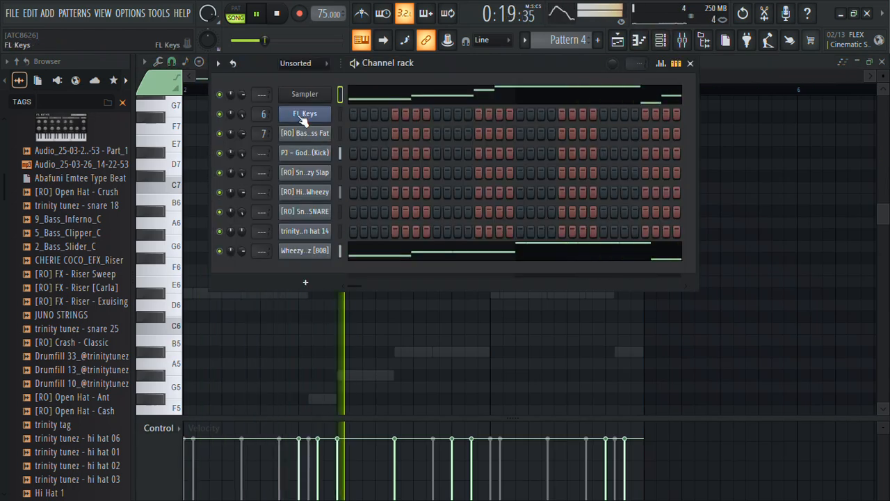
click(359, 248)
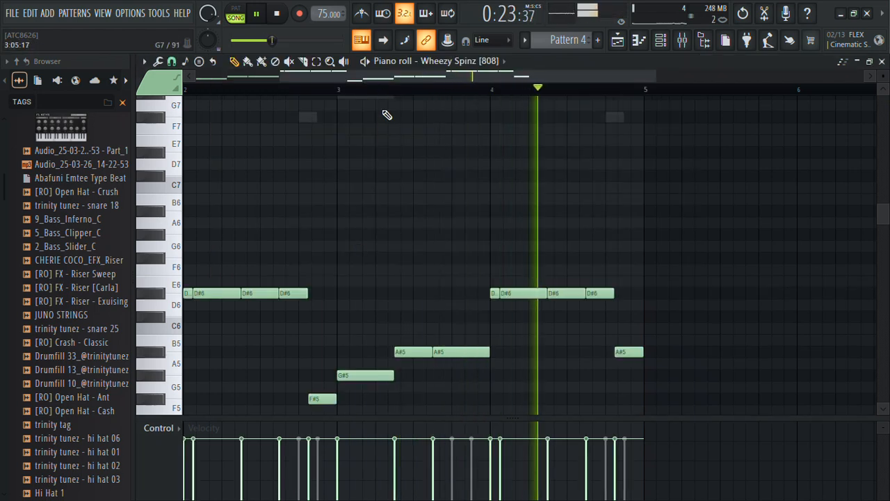
drag(369, 78, 210, 84)
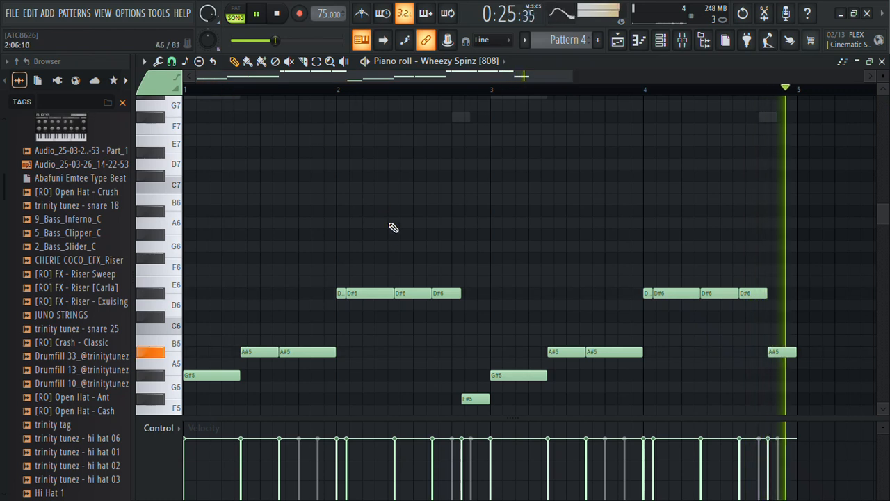
scroll(393, 212, down, 3)
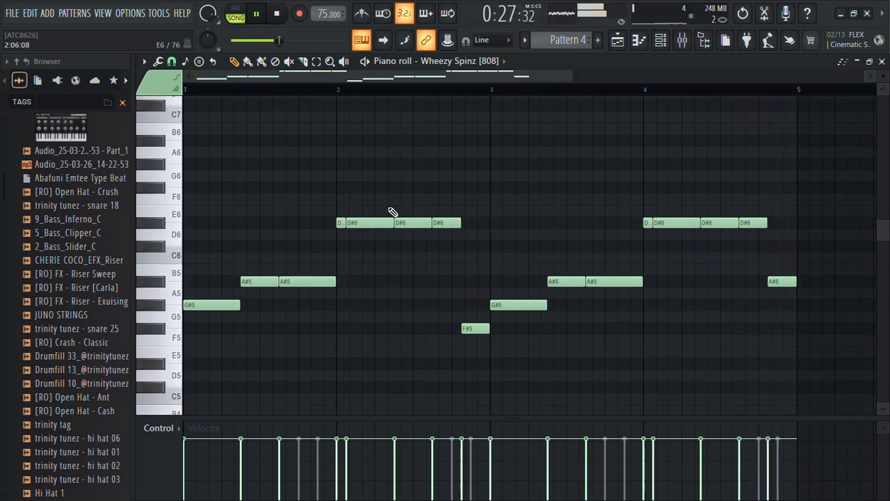
key(Down)
key(Down)
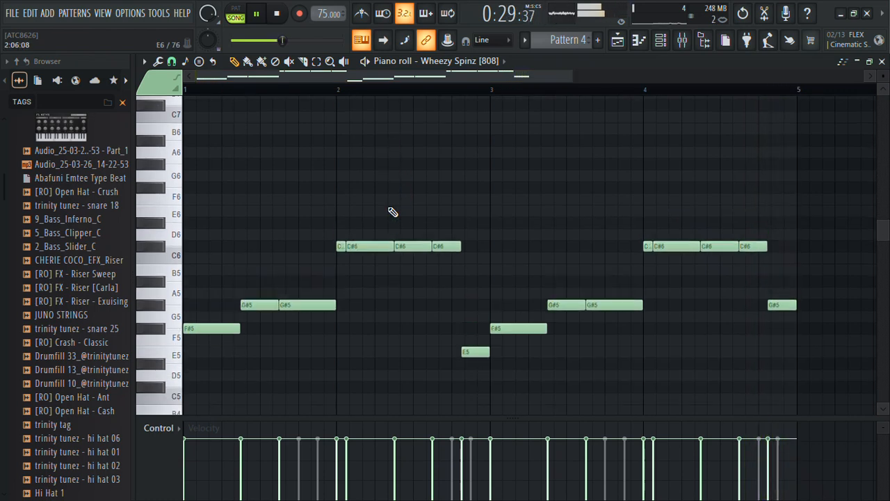
Step: Lower the release time in the Wheezy Spinz [808] channel's volume envelope to the minimum
click(662, 41)
click(318, 249)
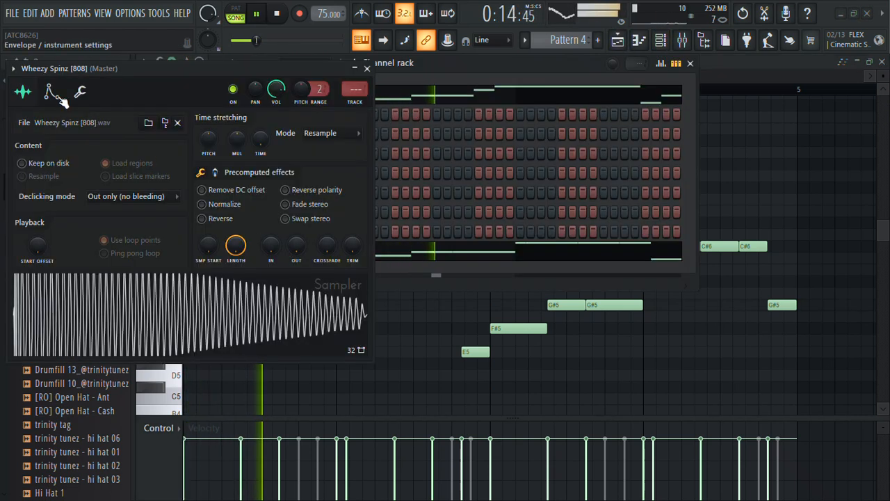
click(51, 91)
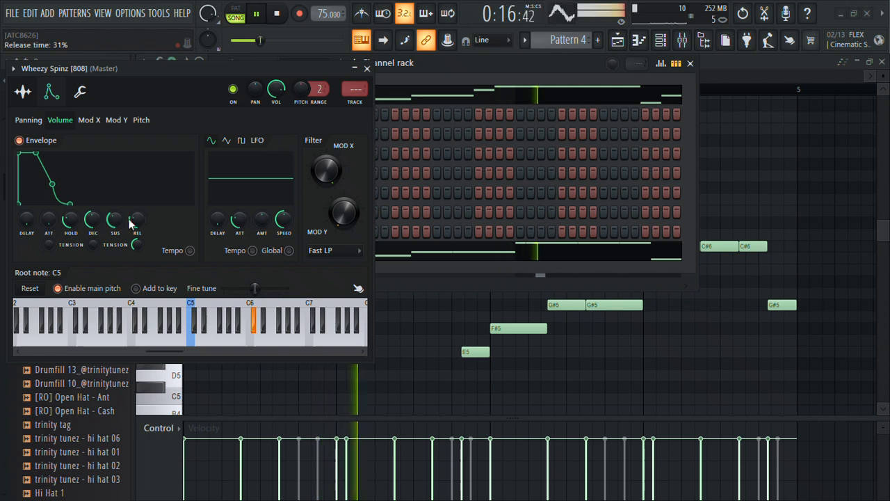
click(617, 43)
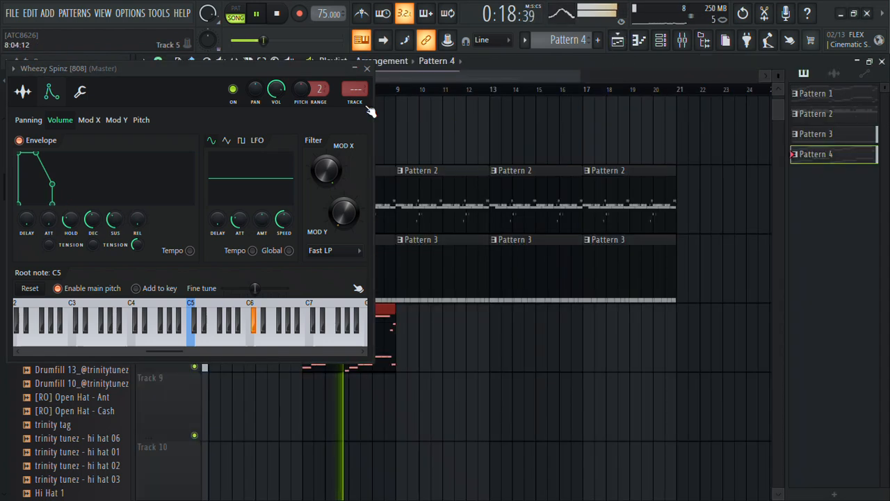
scroll(522, 150, up, 4)
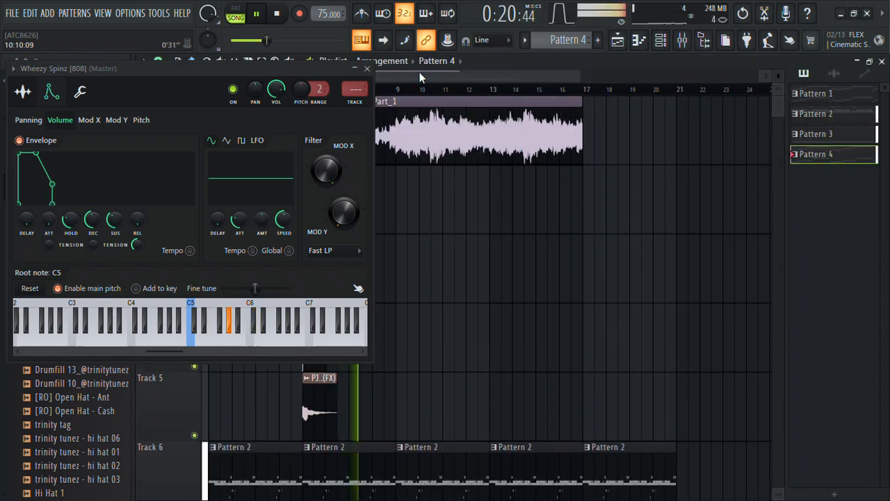
click(367, 69)
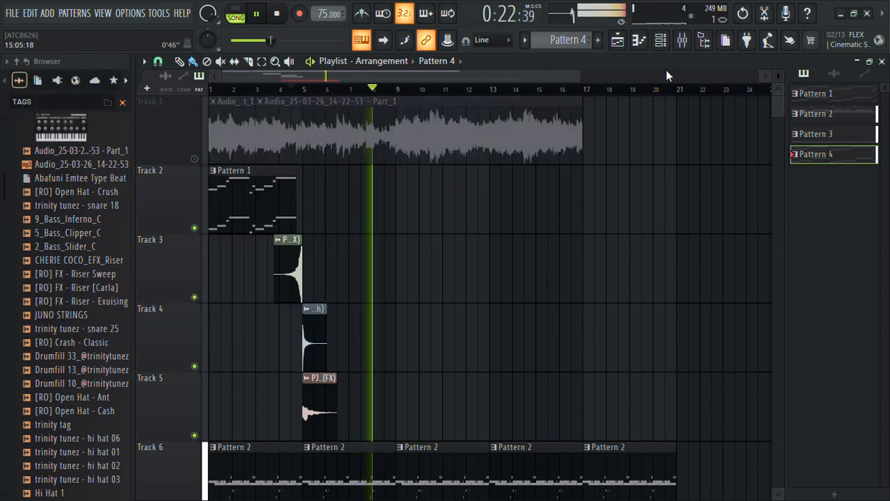
Step: Transpose all the 808 notes in Pattern 4 down another two semitones so the first note sits on E5
click(662, 41)
click(324, 251)
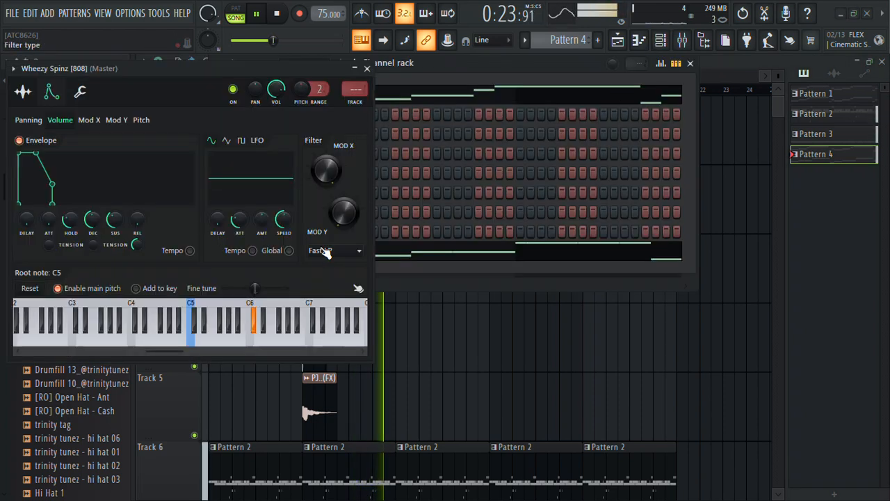
click(390, 253)
click(366, 68)
key(space)
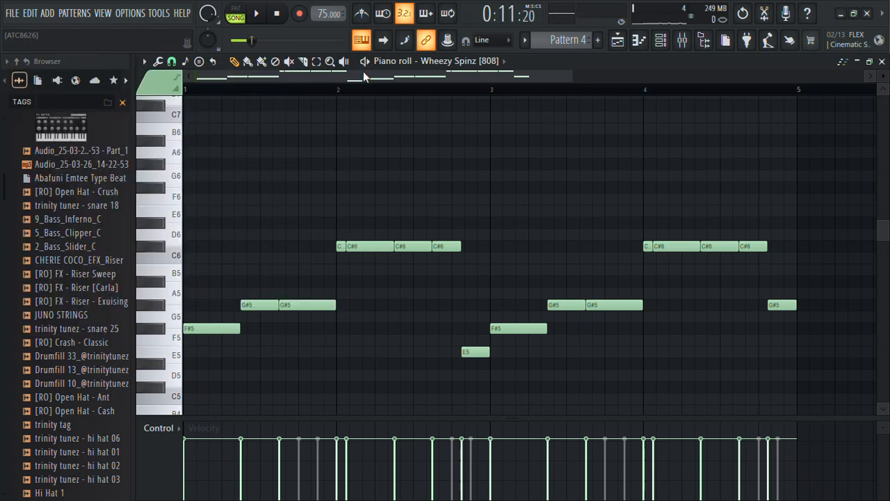
key(shift+Down)
key(shift+Down)
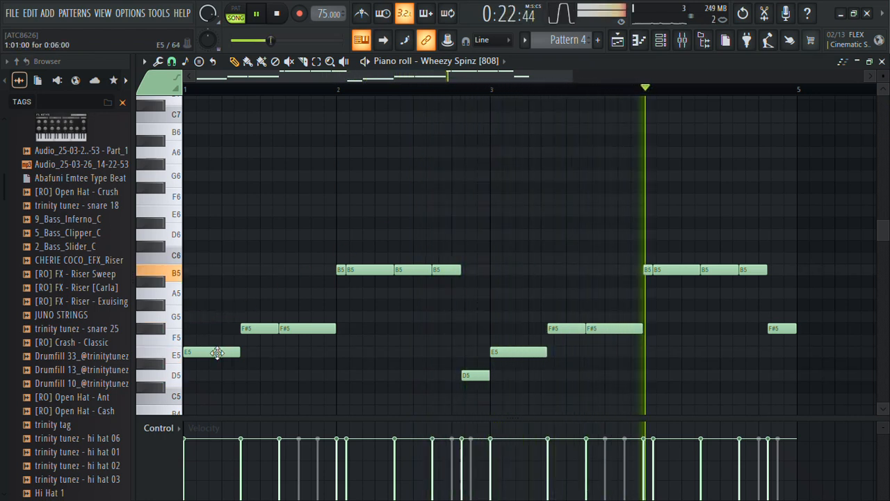
Step: Set the Part_1 audio clip's time-stretching mode to Stretch, unmute Track 1 and stop playback
click(618, 42)
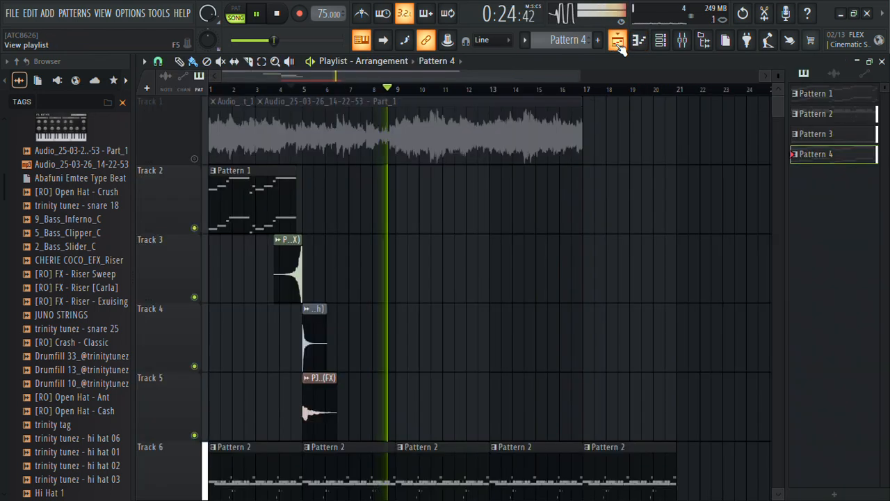
double_click(479, 133)
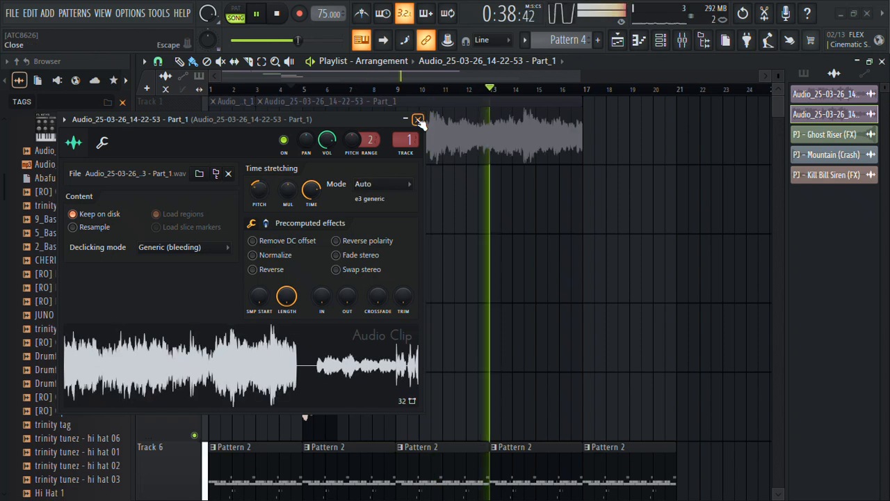
click(383, 185)
click(379, 217)
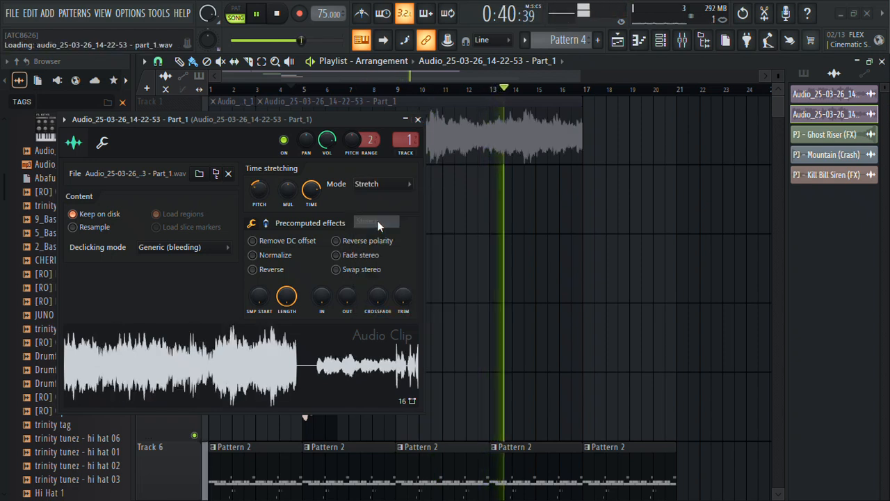
click(418, 119)
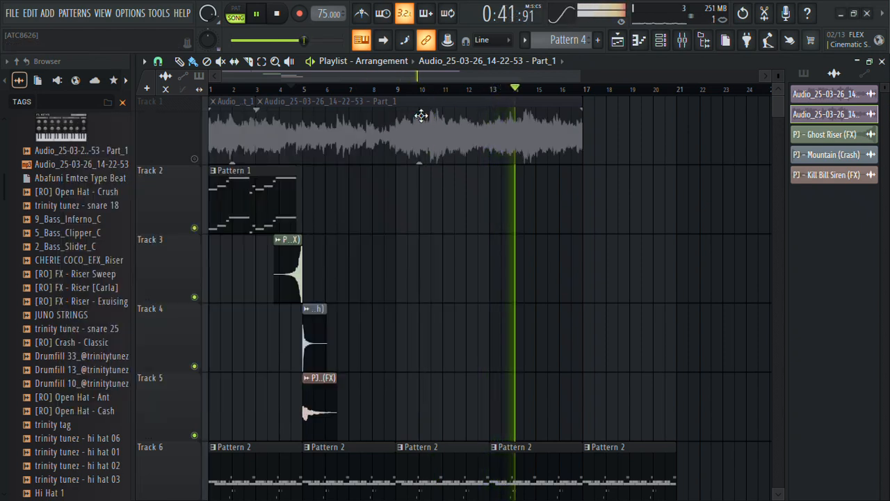
click(195, 159)
click(278, 14)
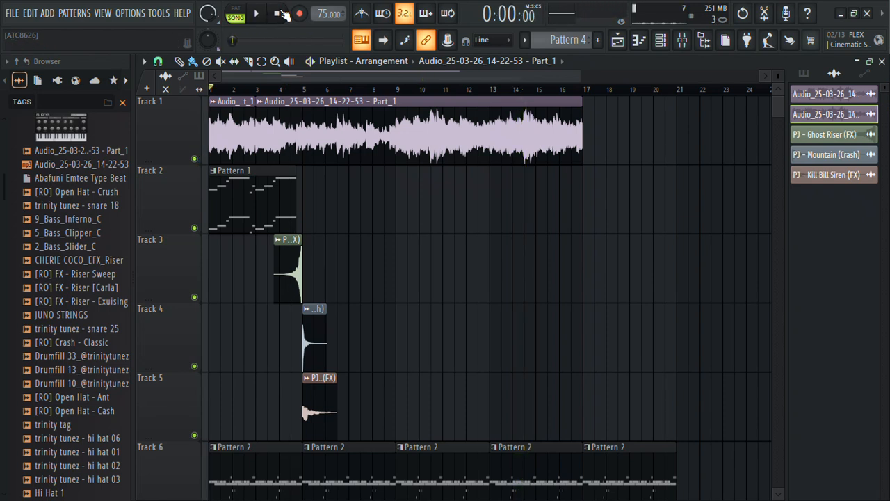
Step: Transpose Pattern 1's FL Keys and bass channels by -4 semitones and play the song
double_click(248, 180)
click(666, 40)
click(339, 132)
click(219, 63)
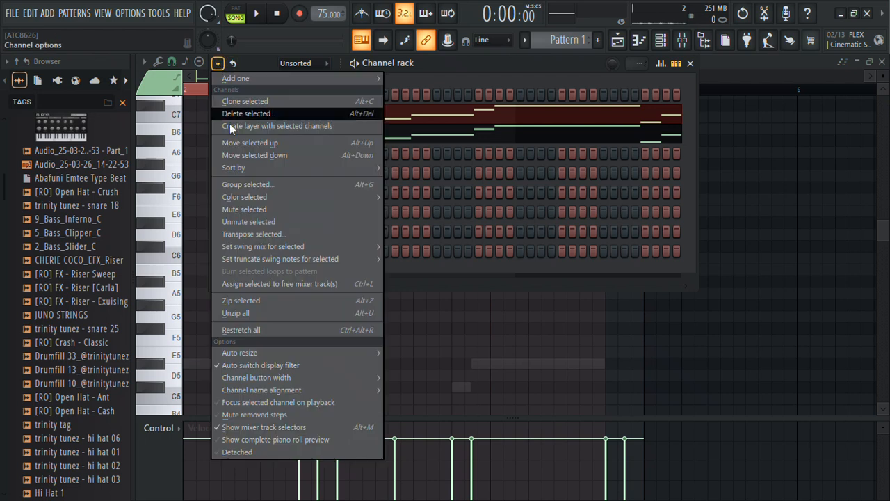
click(253, 224)
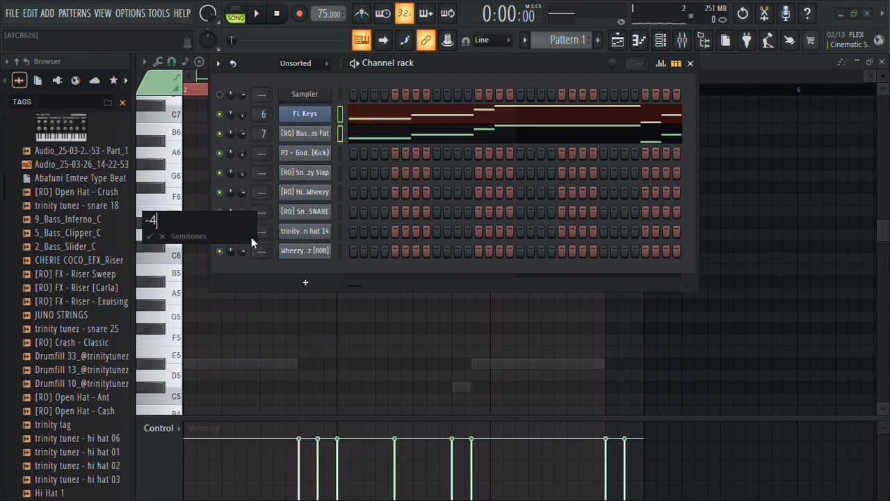
key(space)
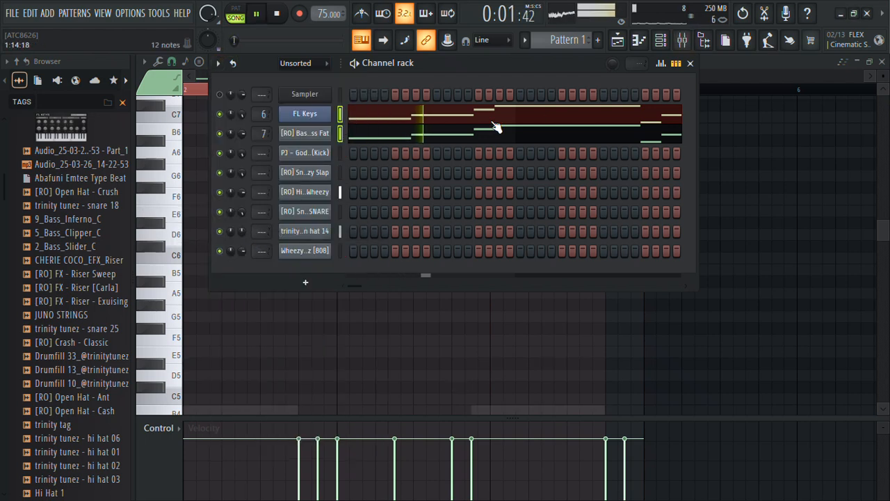
Step: Hide the browser and repeat the Pattern 4 clip along Track 8 from bar 9 up to bar 21
click(617, 42)
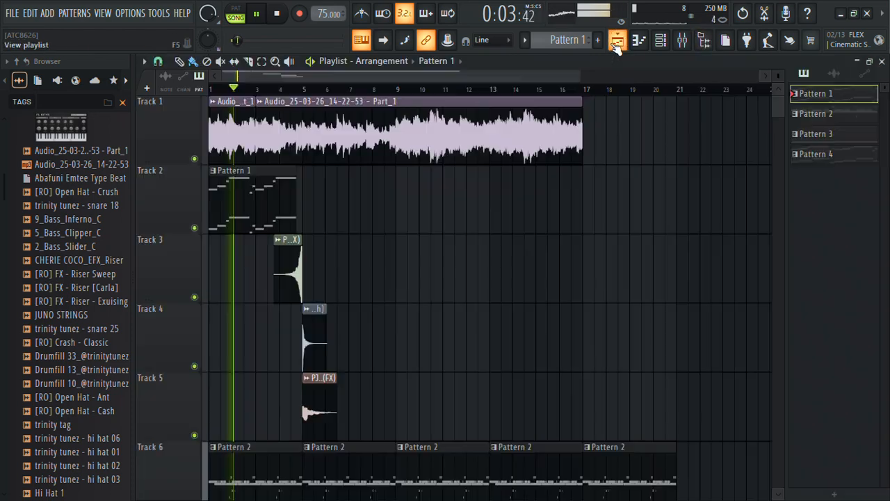
key(alt+F8)
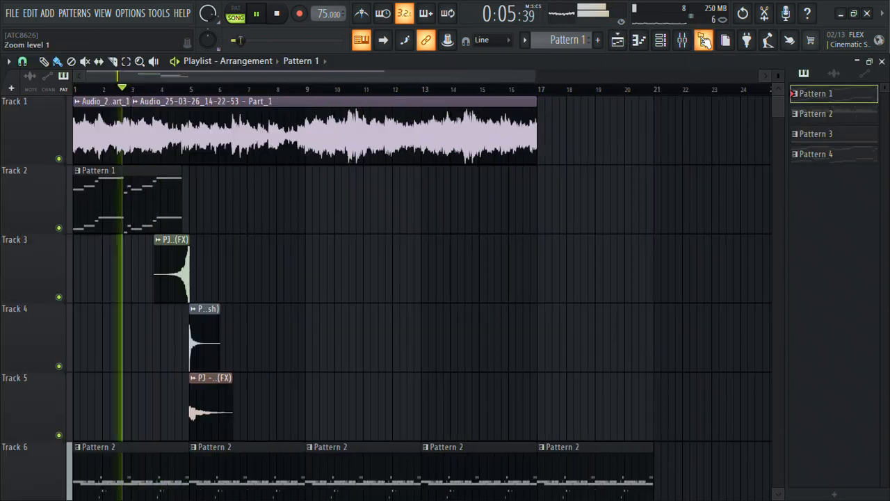
scroll(510, 171, down, 3)
click(272, 395)
click(311, 395)
drag(420, 398, 268, 402)
key(ctrl+b)
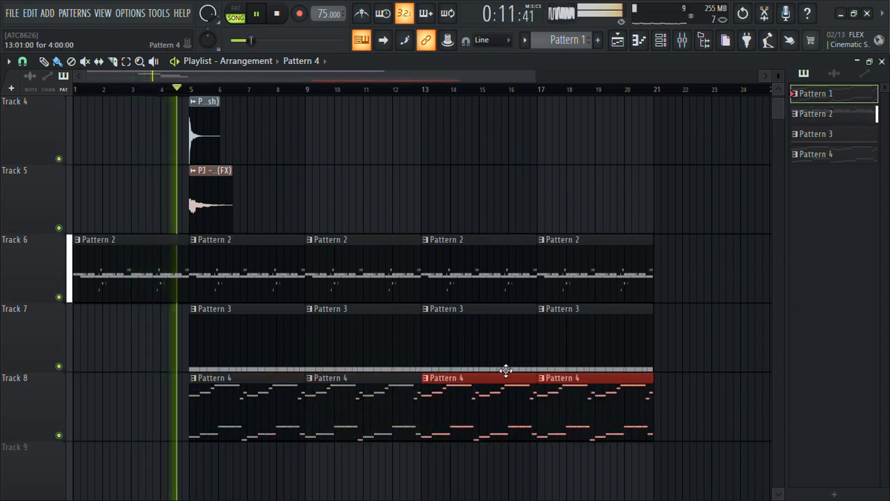
Step: Place copies of the PJ - Mountain (Crash) clip on Track 4 at bars 9 and 17
scroll(546, 272, up, 3)
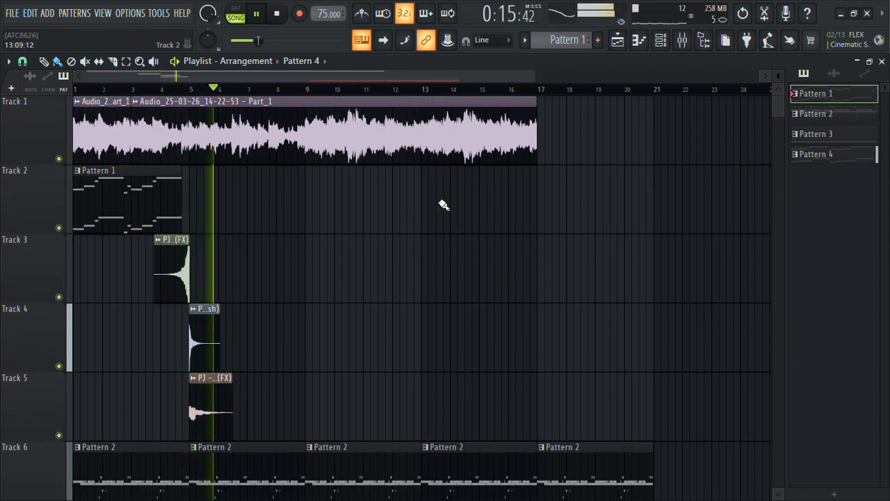
scroll(575, 181, down, 1)
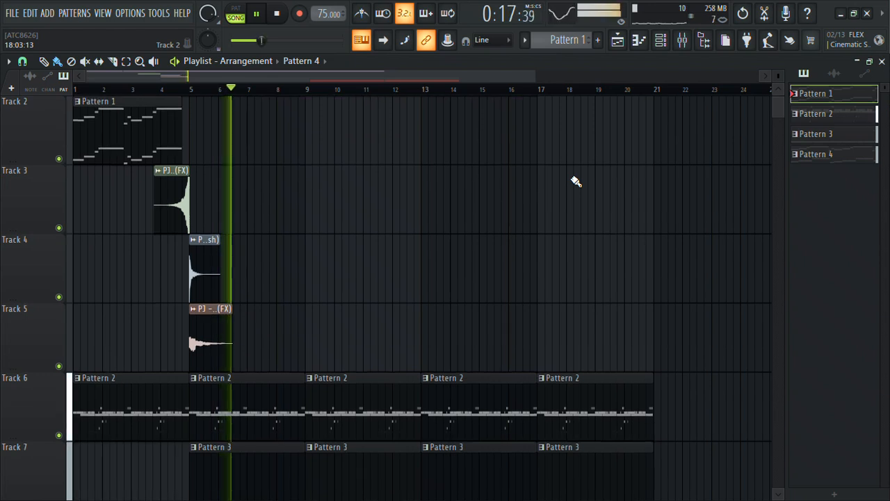
scroll(576, 182, down, 2)
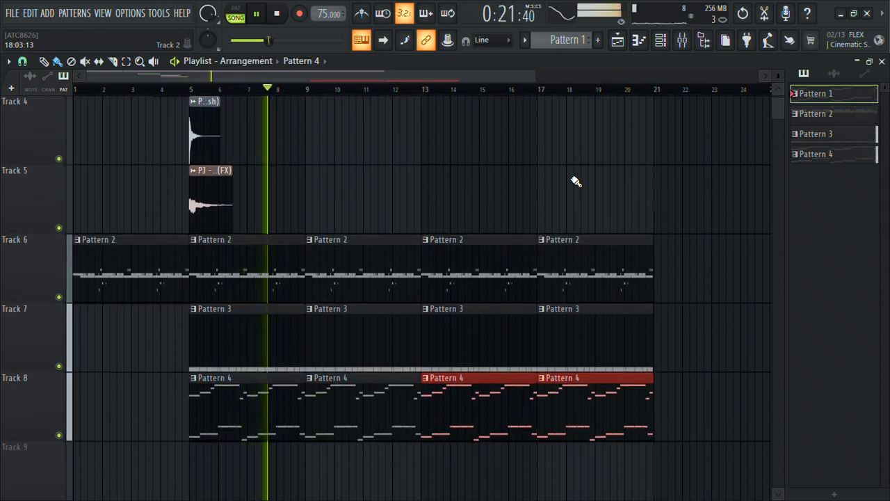
scroll(576, 182, up, 2)
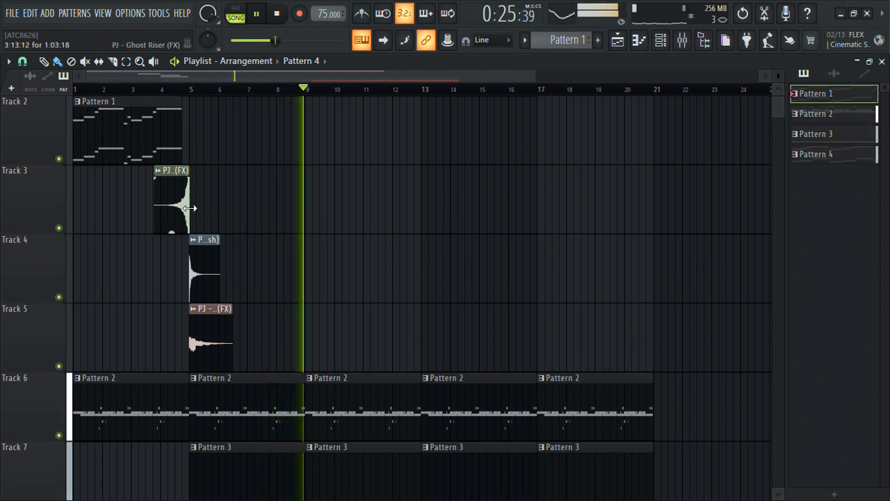
click(266, 279)
drag(265, 279, 318, 279)
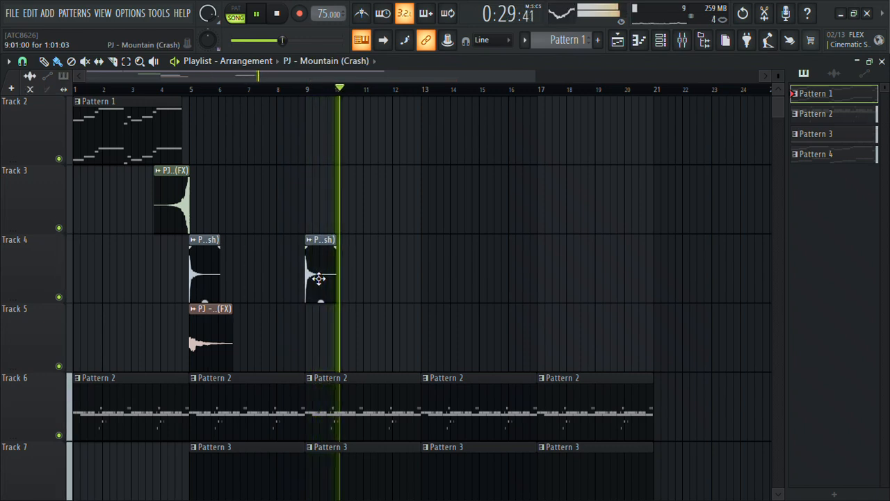
click(554, 303)
scroll(558, 307, down, 2)
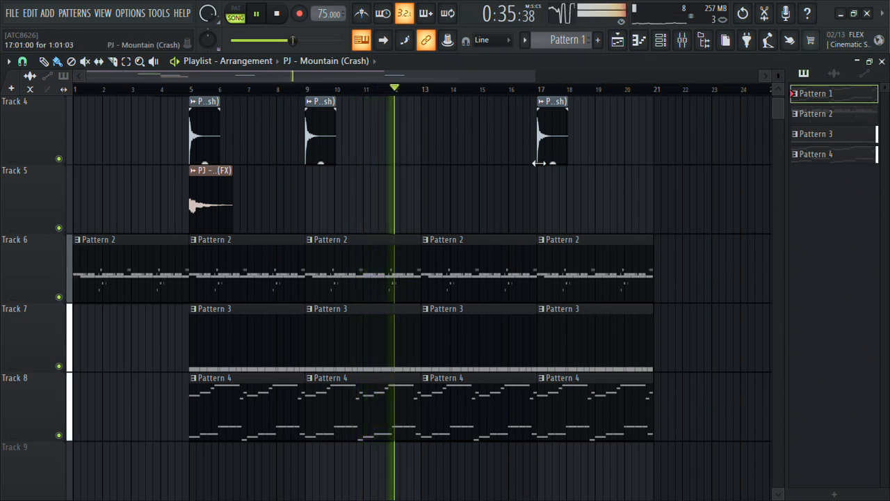
scroll(495, 253, up, 3)
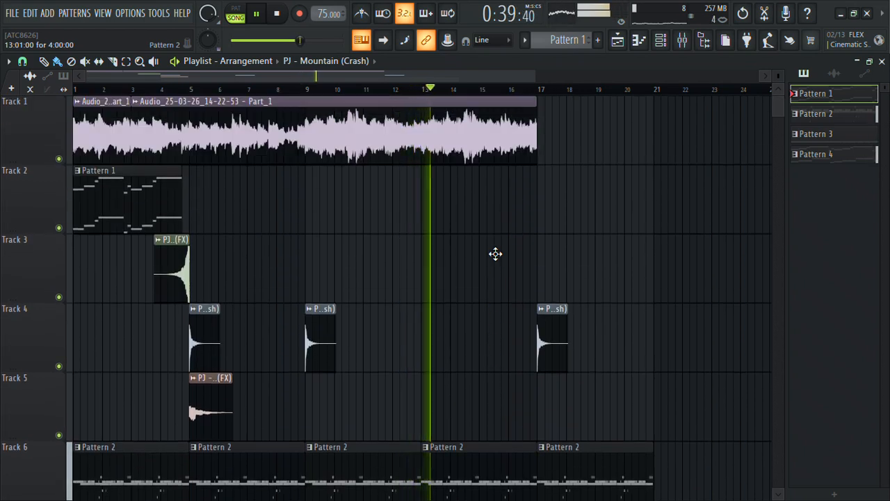
scroll(495, 253, down, 2)
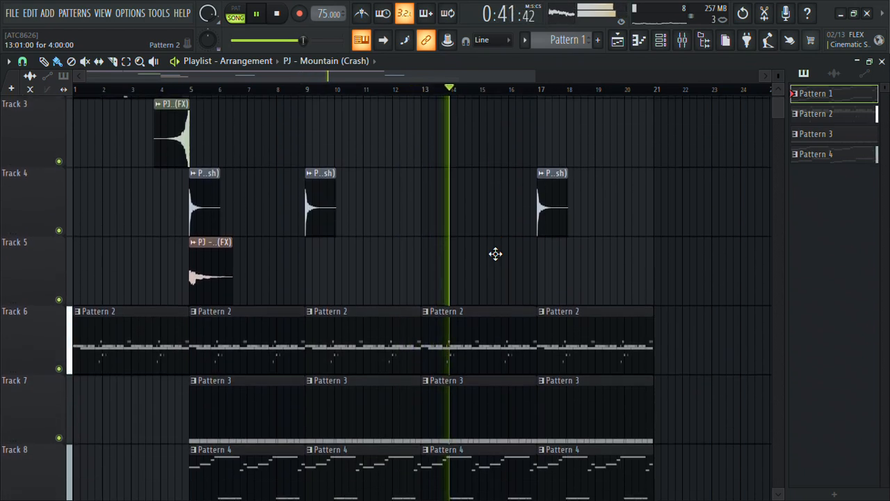
scroll(495, 254, up, 2)
scroll(495, 253, down, 1)
scroll(495, 254, up, 1)
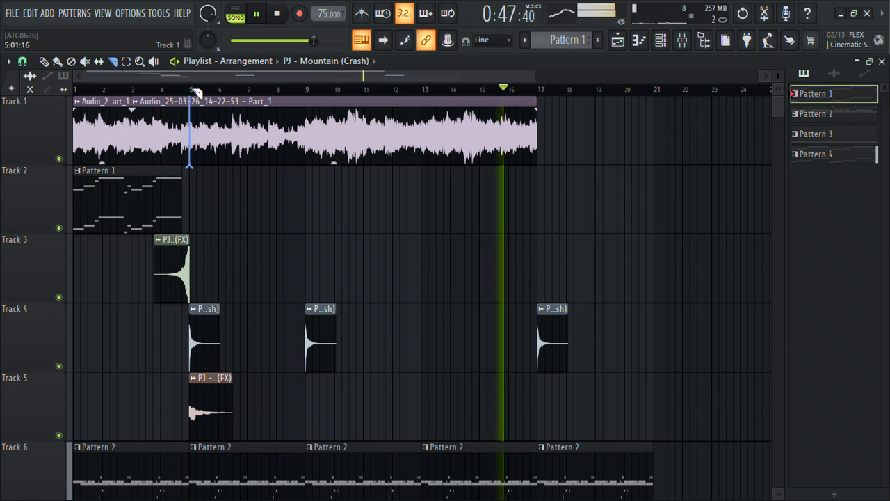
Step: Slice the Part_1 audio on Track 1 at bars 5 and 9, and copy the bar 5–9 section to bar 17
drag(195, 91, 196, 92)
click(311, 147)
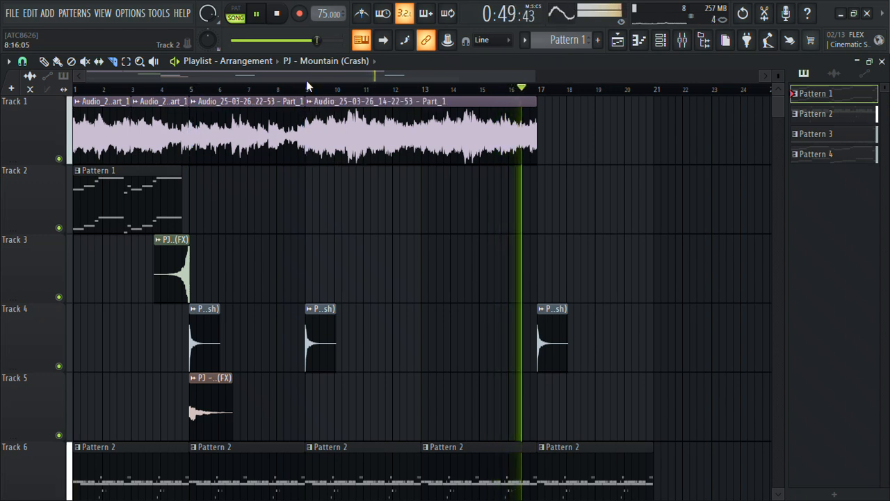
click(58, 61)
scroll(329, 221, down, 3)
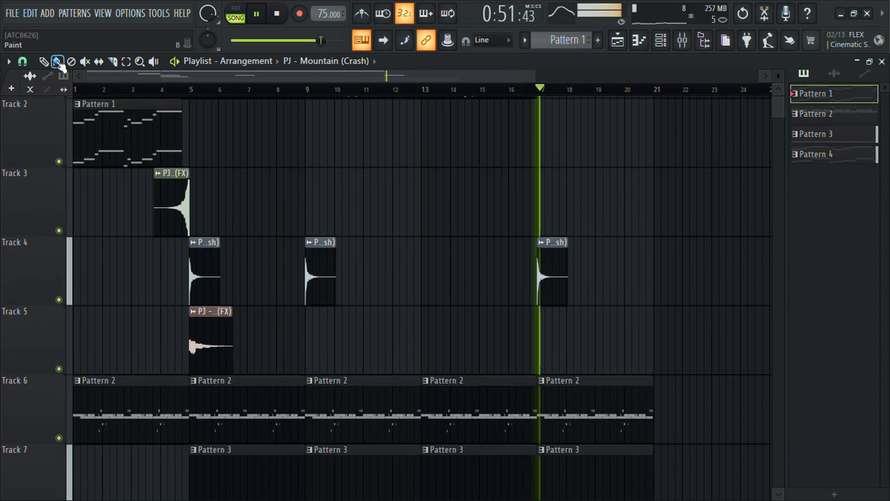
scroll(529, 361, down, 3)
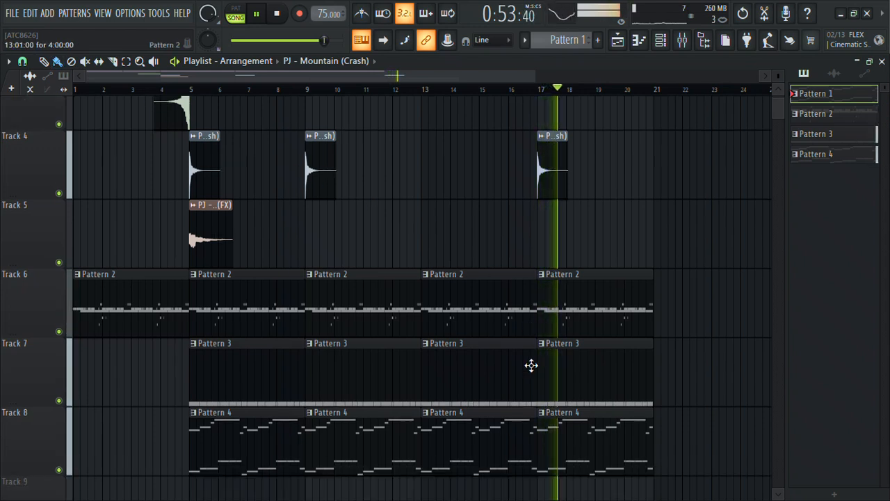
scroll(530, 363, up, 6)
drag(248, 137, 594, 148)
Step: Move the audio slices at bars 1–5 onto Track 2 at bar 5, and shift Track 1's bar 5–9 section to bar 1
drag(534, 76, 683, 115)
scroll(684, 115, down, 2)
scroll(685, 117, up, 1)
scroll(686, 117, down, 3)
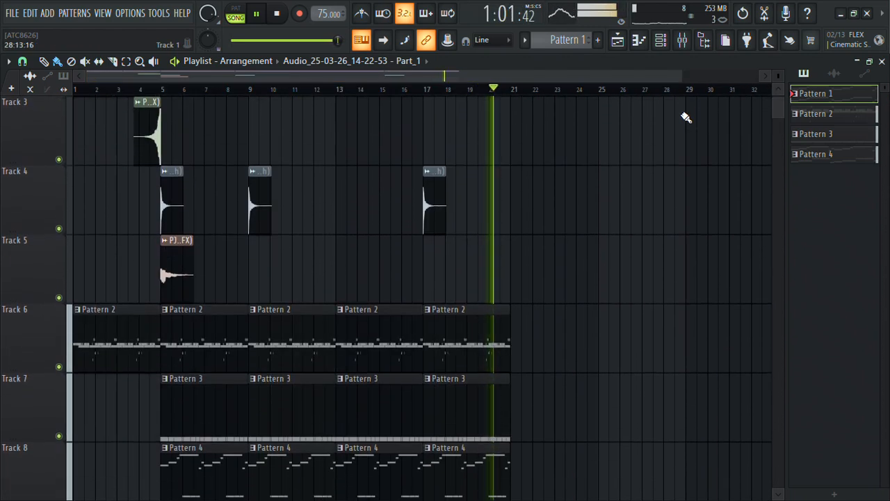
scroll(468, 292, up, 4)
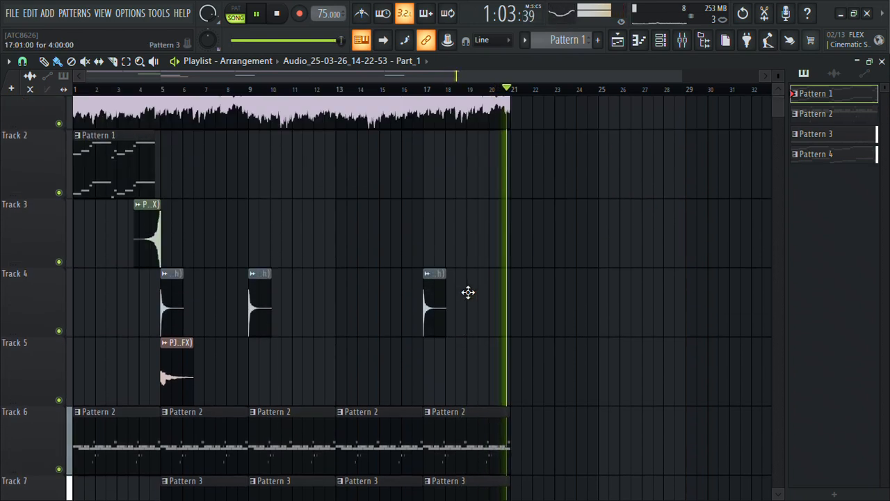
drag(139, 137, 178, 227)
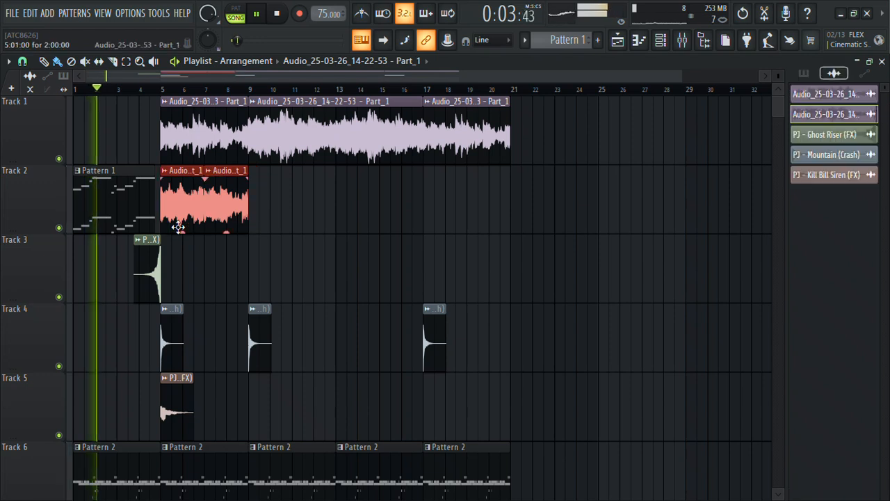
drag(225, 133, 113, 123)
key(space)
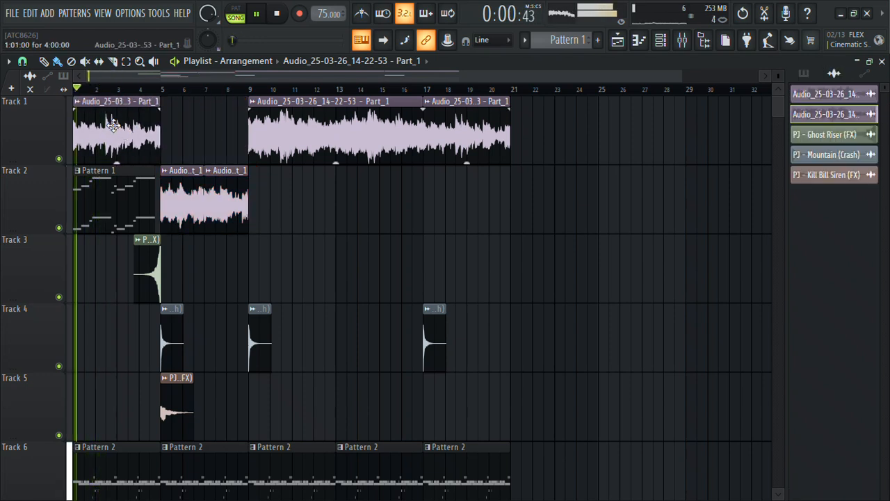
drag(113, 195, 201, 218)
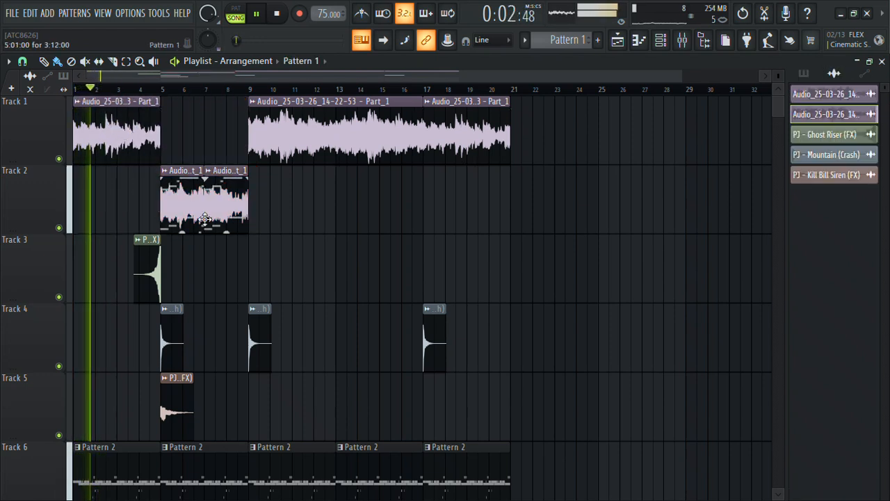
click(208, 223)
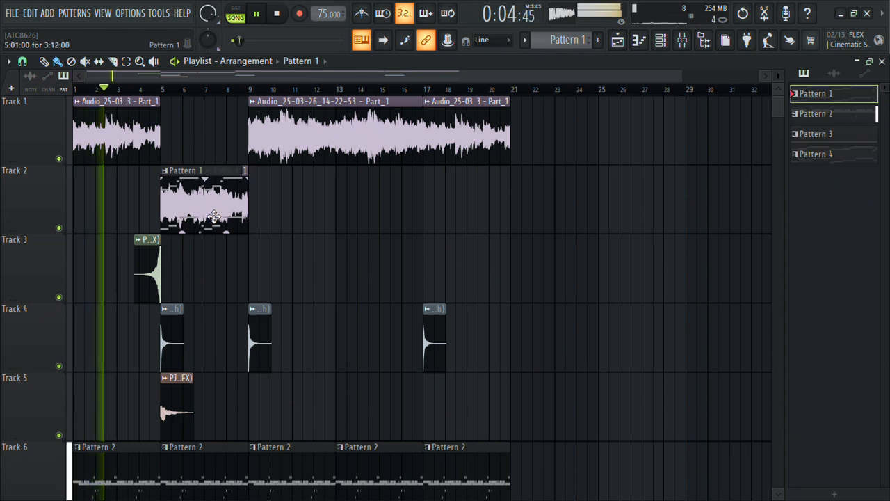
key(ctrl+z)
click(210, 193)
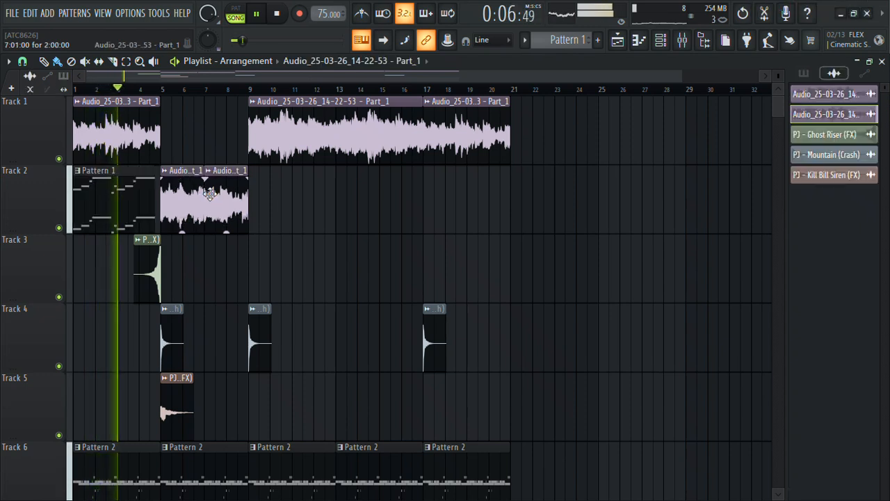
ctrl+drag(299, 204, 221, 201)
key(Delete)
key(ctrl+z)
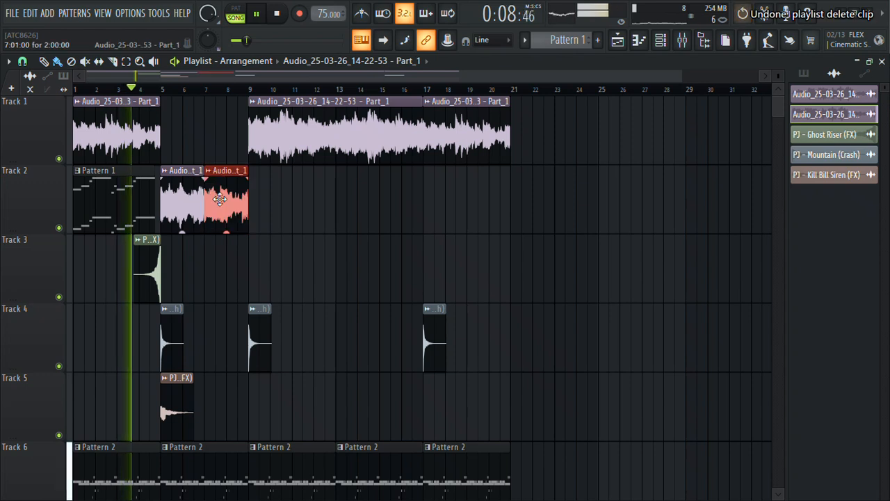
Step: Move both audio slices on Track 2 from bar 5 to bar 21 and stop playback
ctrl+shift+click(186, 199)
drag(185, 201, 531, 208)
key(space)
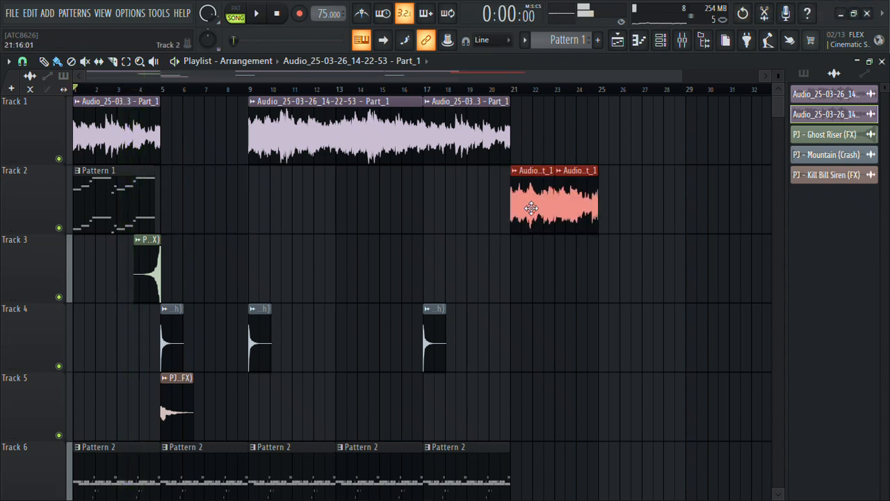
Step: Relocate Track 2's Pattern 1 clip from bar 1 to bar 5, and copy Track 1's bar 1–5 audio section to bar 5
shift+drag(120, 187, 197, 192)
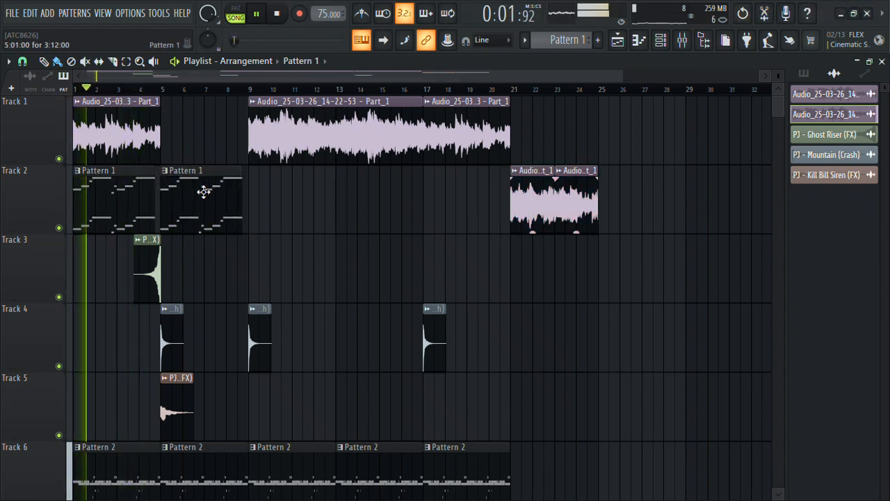
right_click(121, 196)
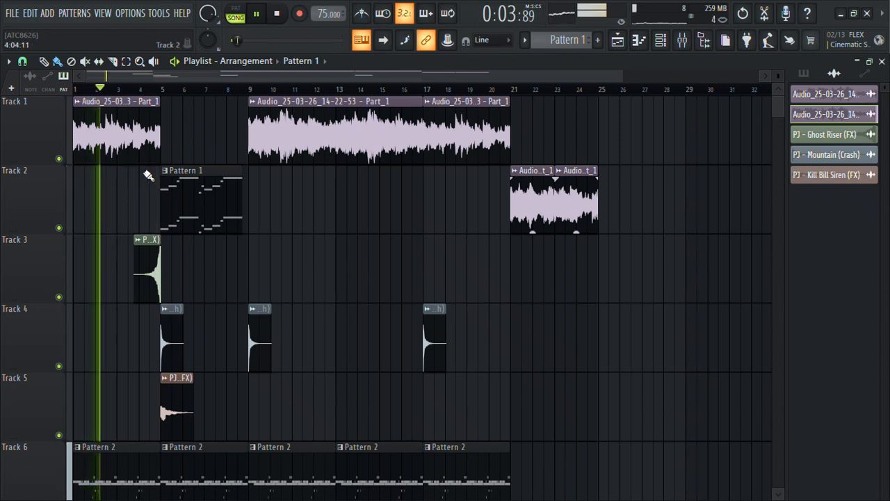
shift+drag(122, 126, 210, 147)
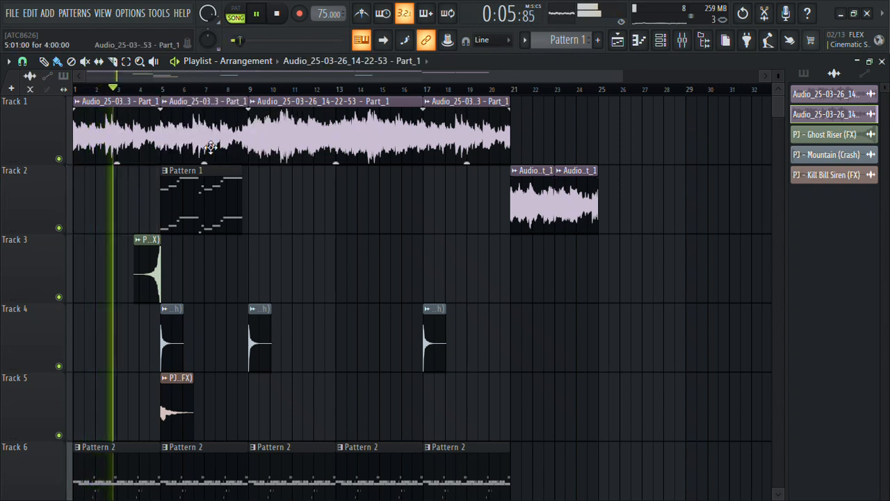
Step: Delete the Pattern 4 clip at bar 5 on Track 8 and shorten Track 7's first Pattern 3 clip to 3:08:00
scroll(210, 146, down, 4)
right_click(212, 271)
key(ctrl+z)
right_click(213, 322)
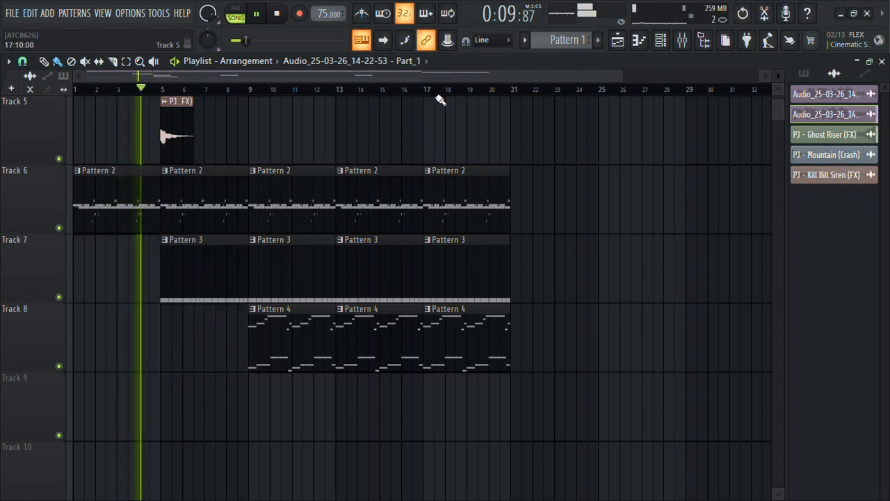
drag(621, 74, 339, 75)
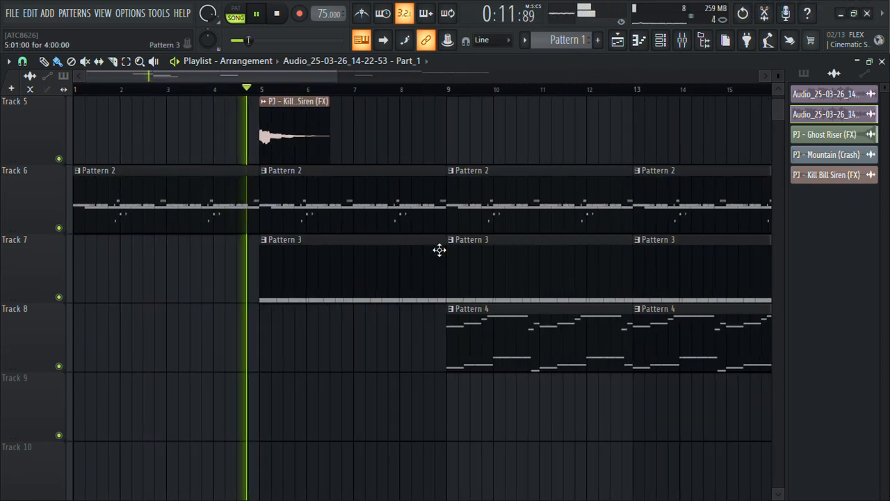
drag(443, 240, 422, 240)
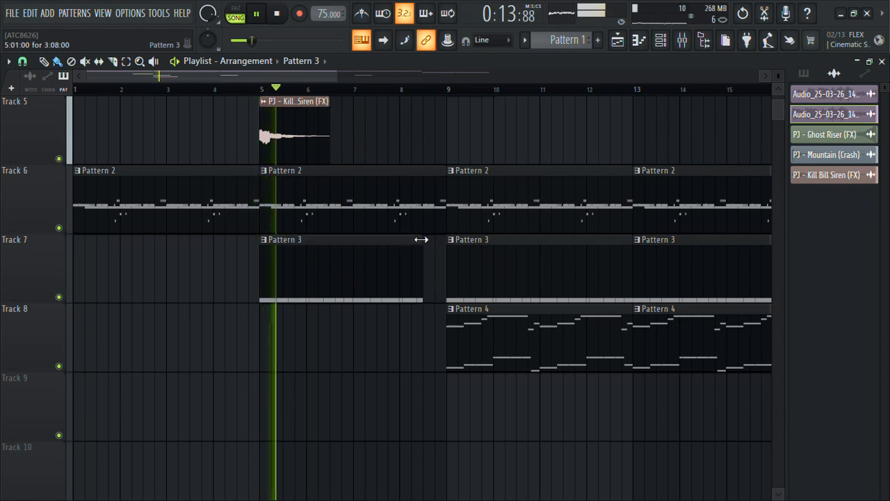
Step: Mute the FL Keys channel and raise Pattern 1's Bass Fat notes by one octave
scroll(422, 239, up, 4)
scroll(421, 239, down, 2)
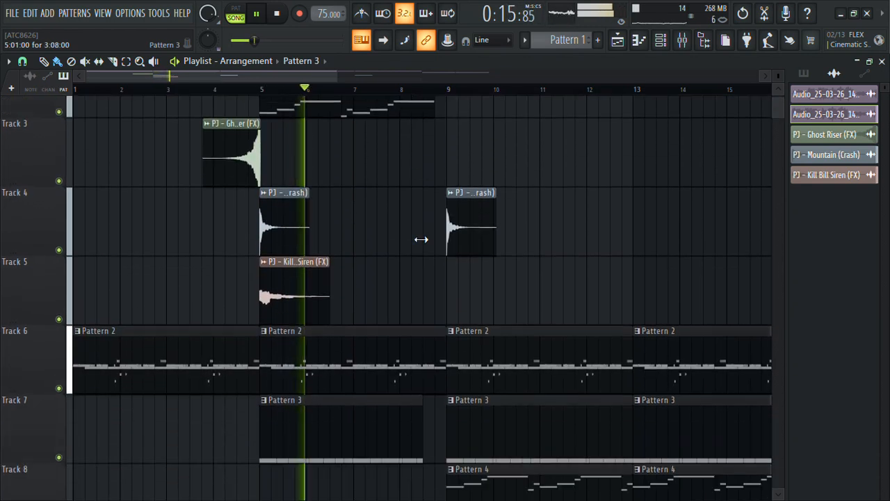
scroll(422, 239, up, 3)
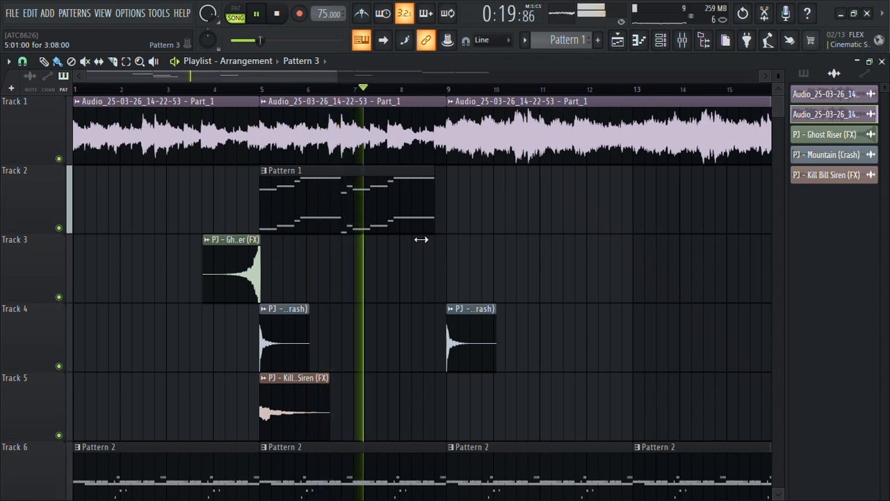
double_click(361, 187)
key(F6)
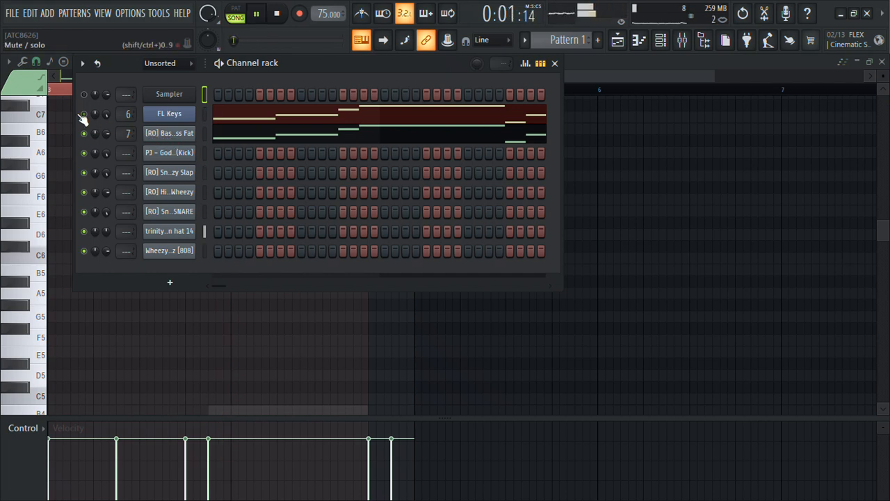
click(251, 141)
click(251, 141)
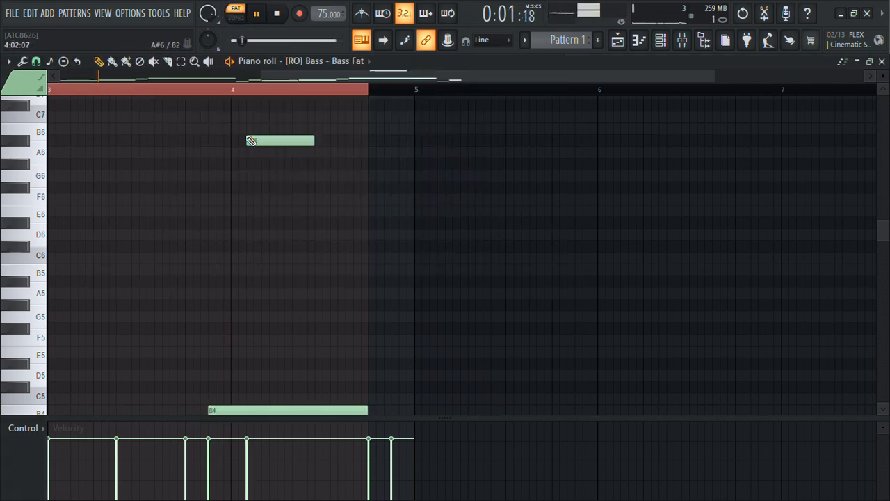
key(ctrl+Up)
key(space)
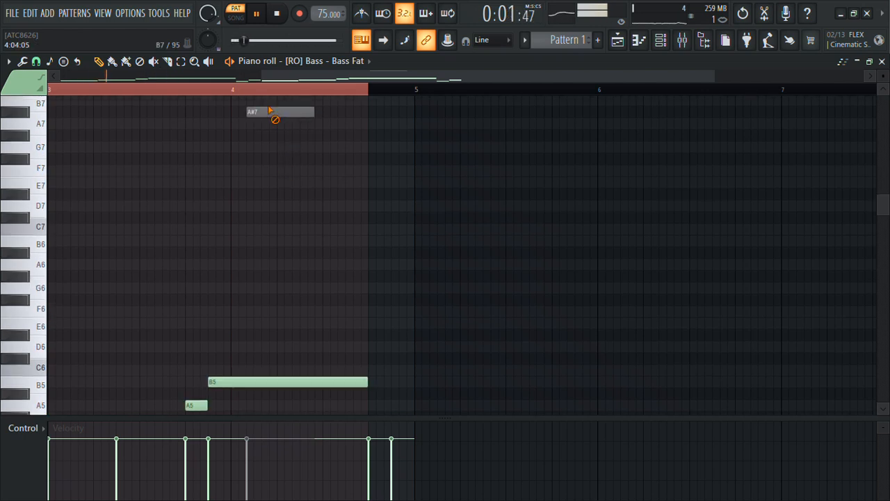
Step: Unmute the FL Keys channel and play the whole arrangement in song mode
click(660, 42)
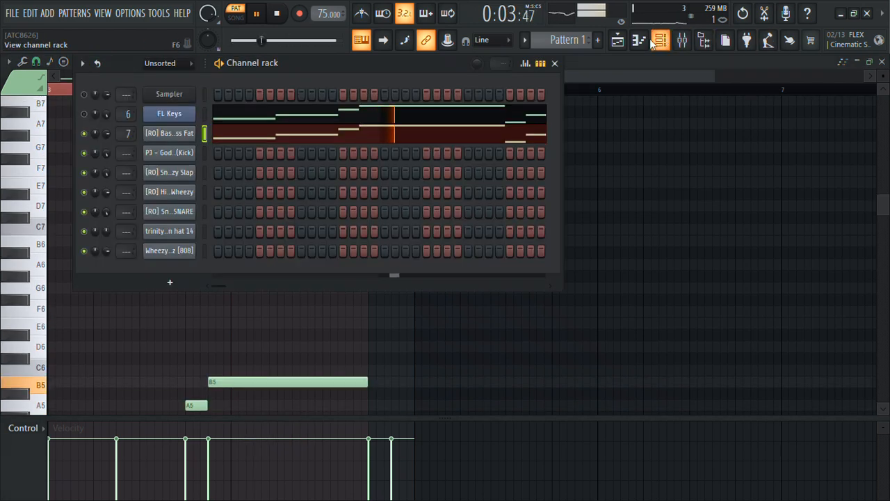
right_click(103, 118)
click(129, 126)
click(620, 46)
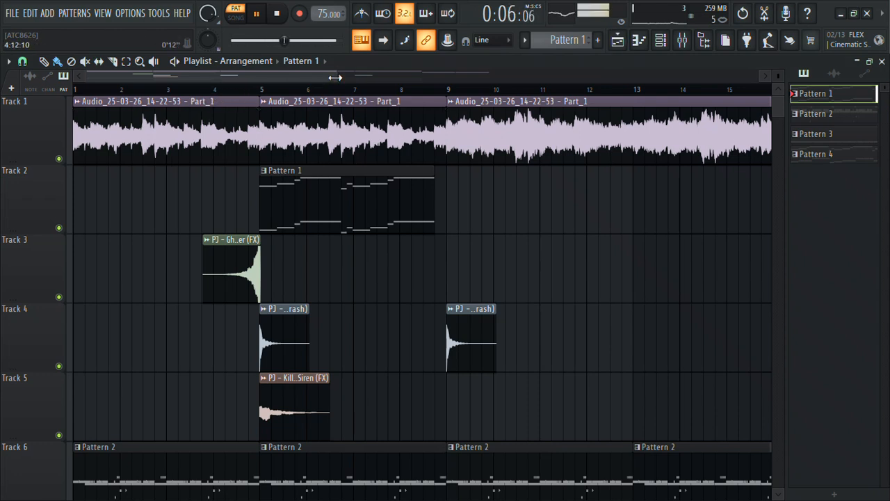
drag(335, 77, 360, 82)
click(236, 18)
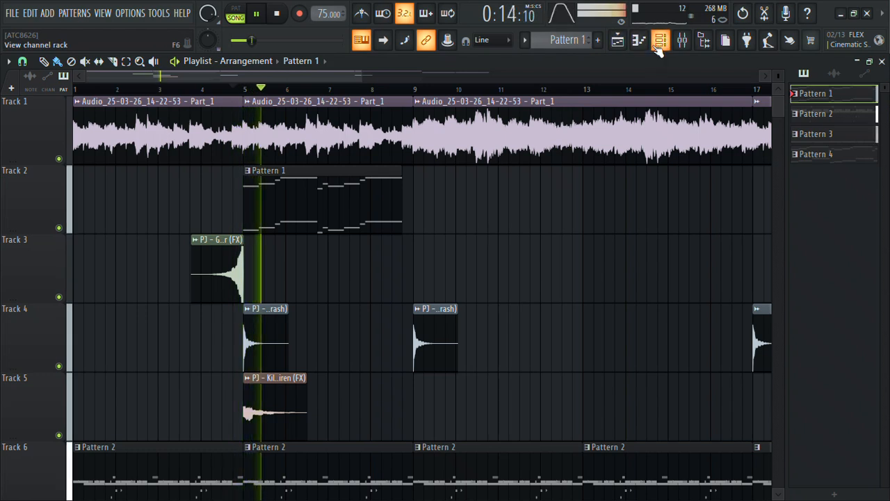
Step: Check the Bass Fat channel's sampler settings and close them
scroll(624, 130, down, 3)
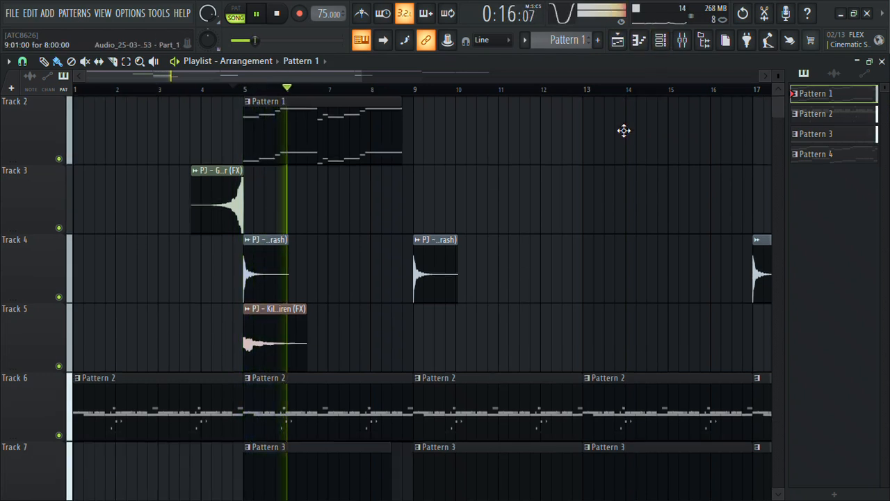
click(660, 40)
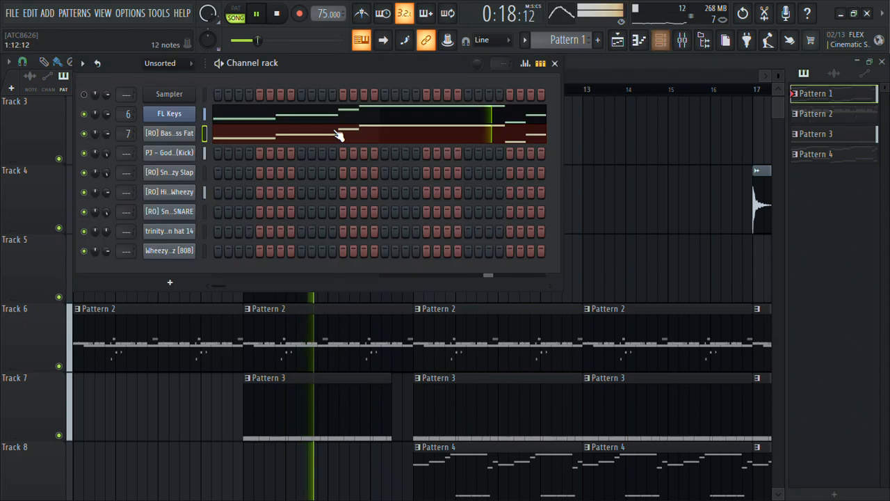
click(171, 133)
click(107, 176)
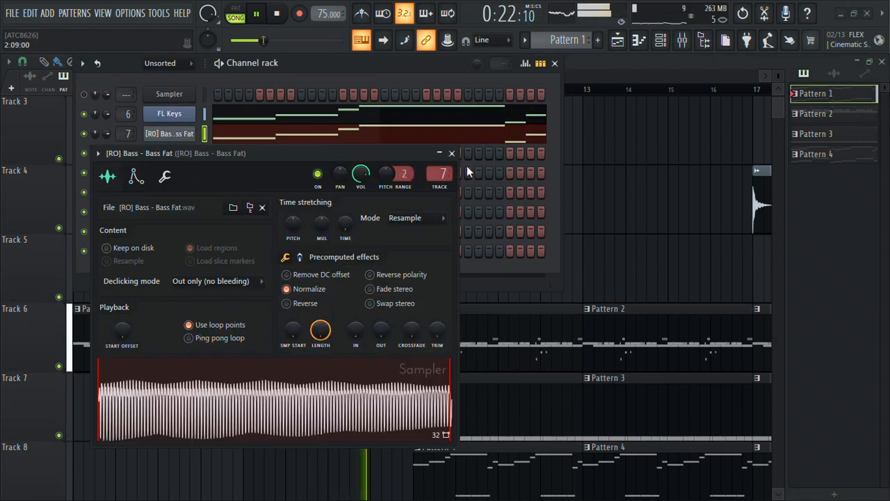
click(451, 154)
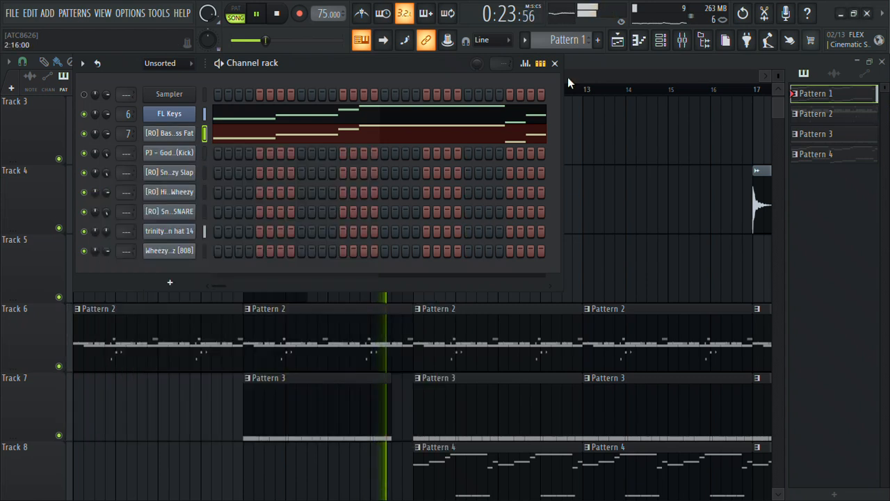
Step: Extend the Pattern 1 clip on Track 2 to bar 9 and play the song from within bar 8
click(617, 42)
scroll(382, 151, up, 2)
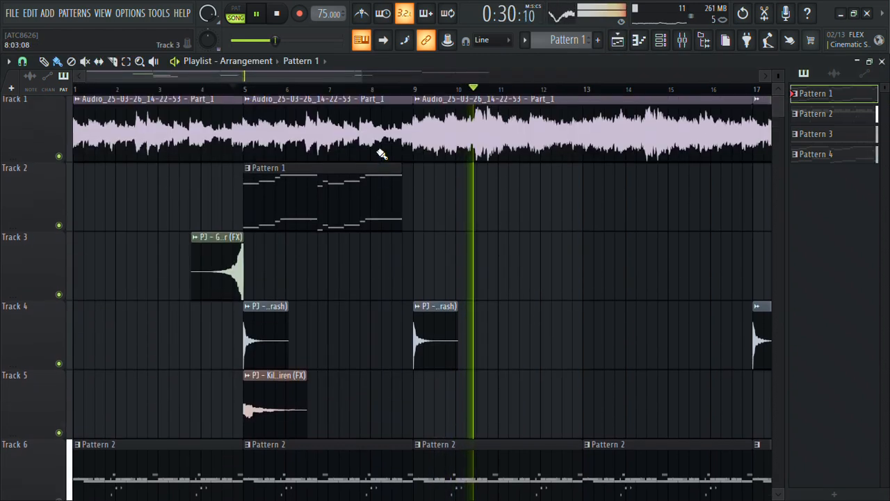
drag(402, 174, 413, 174)
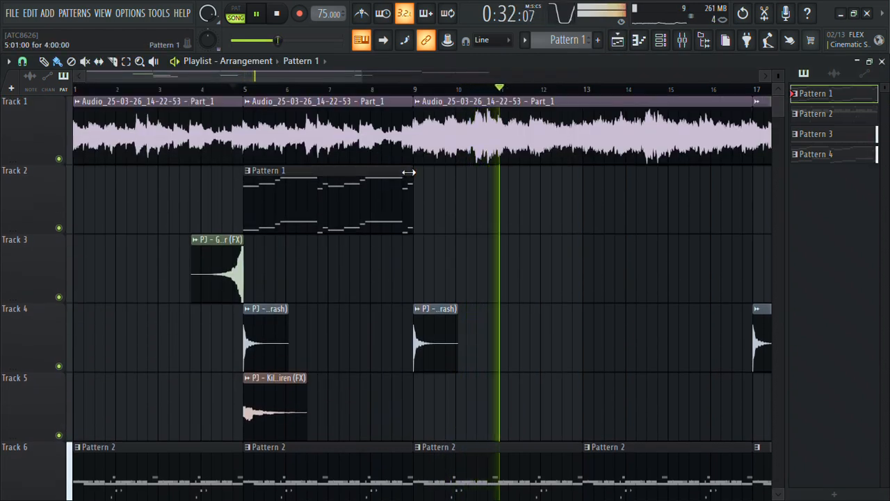
click(391, 91)
Step: Examine the Sampler channel's notes in Pattern 4 and its entry in the channel rack, and return to the playlist
scroll(393, 95, down, 4)
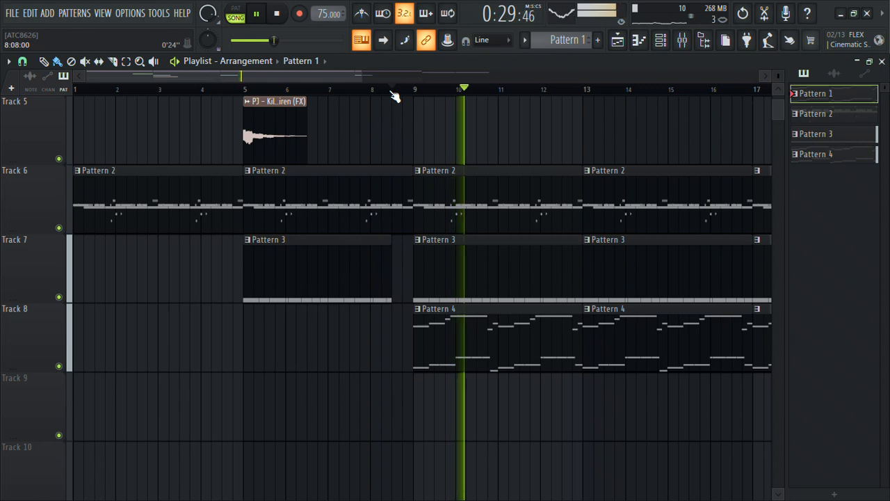
double_click(445, 363)
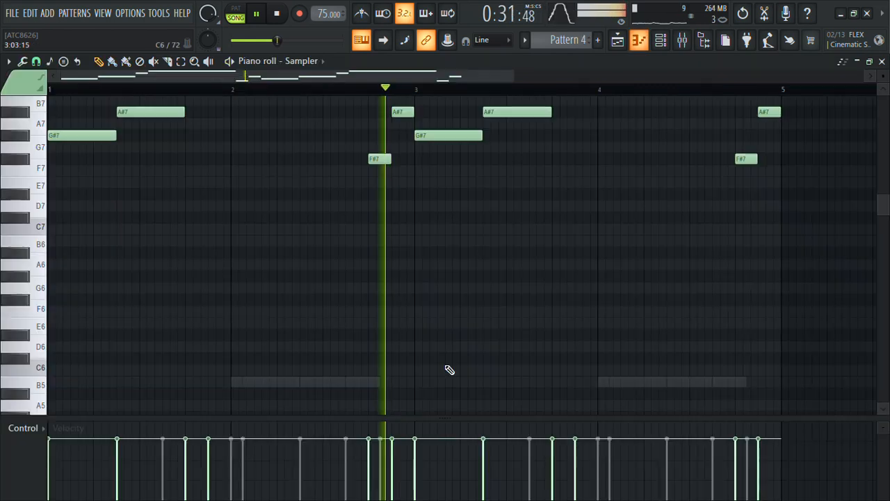
scroll(276, 112, up, 3)
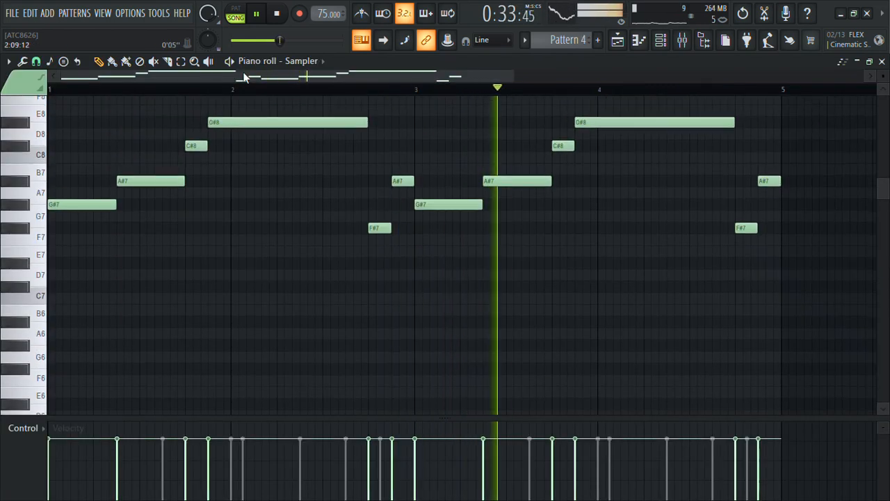
scroll(317, 106, up, 1)
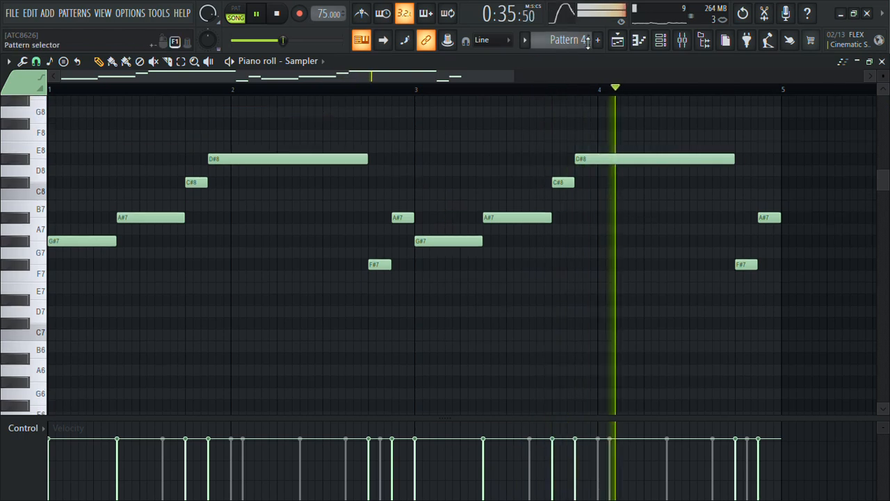
click(661, 40)
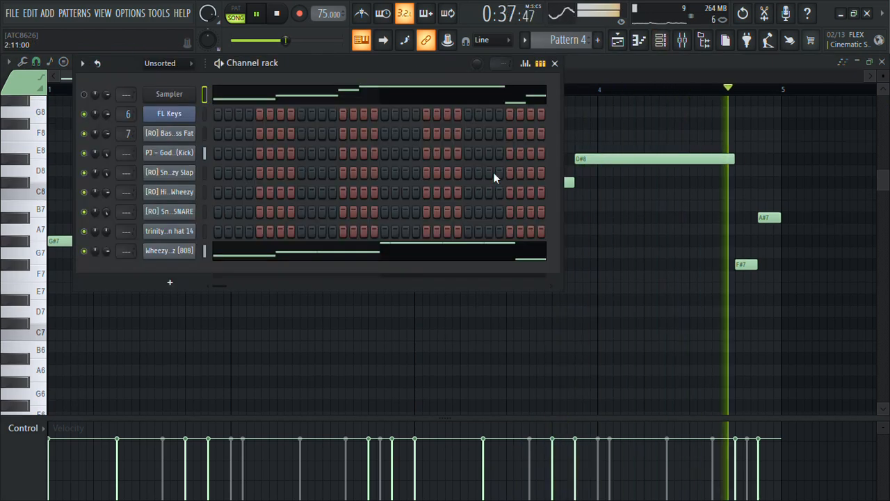
click(615, 46)
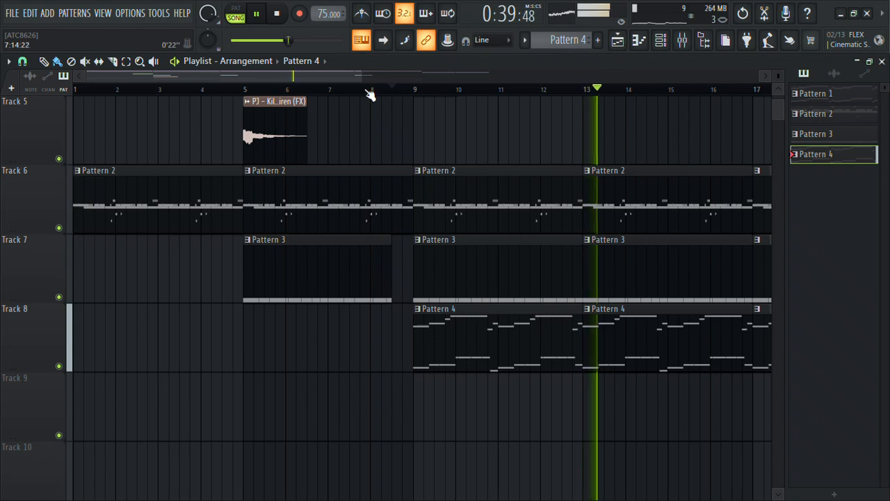
Step: Copy the PJ - Kill Bill Siren clip on Track 5 to bar 17
drag(371, 77, 600, 173)
scroll(600, 173, up, 2)
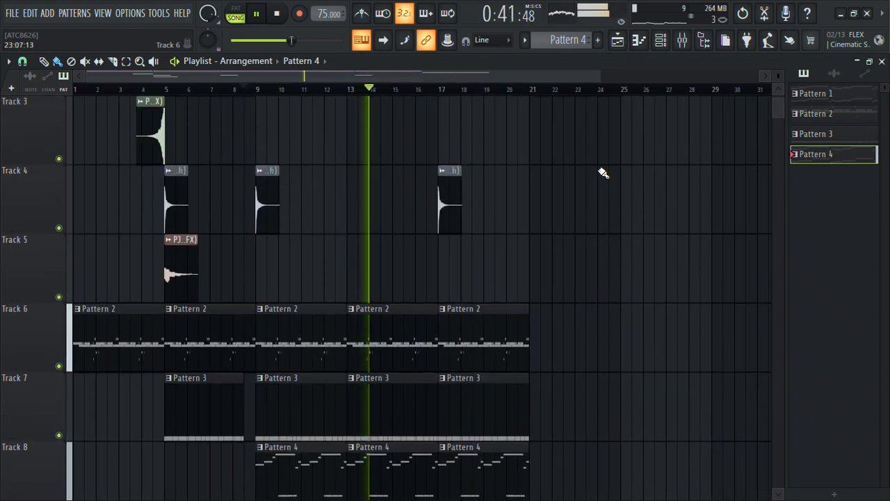
drag(191, 268, 463, 269)
Step: Move the last Pattern 4 clip on Track 8 from bar 17 to bar 25
scroll(482, 375, down, 1)
scroll(482, 375, down, 1)
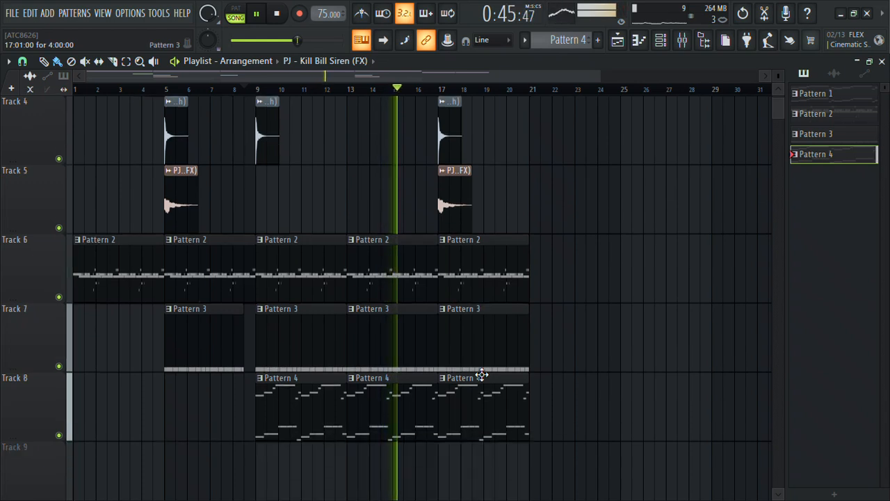
drag(482, 375, 663, 379)
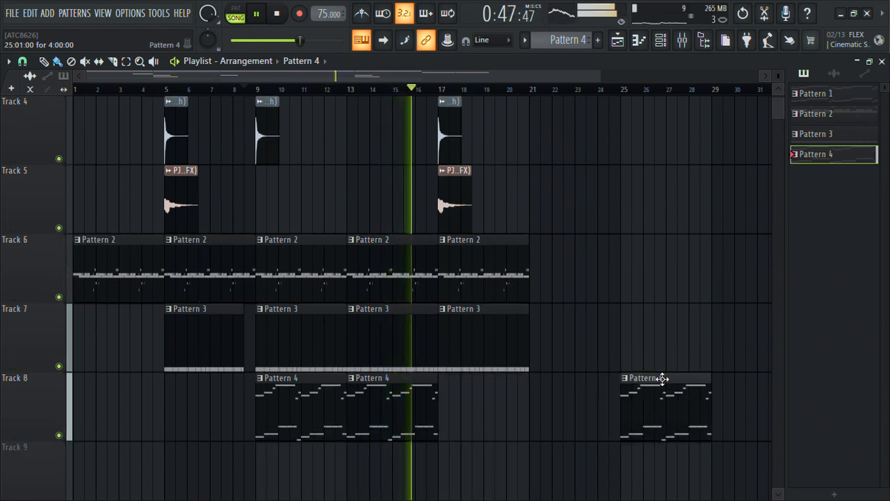
Step: Extend the arrangement to bar 29 with Pattern 2 and Pattern 3 copies at bars 21 and 25, and place audio clips on Track 1 at bar 25
mouse_move(545, 368)
mouse_down()
mouse_move(541, 310)
mouse_move(470, 259)
mouse_move(658, 264)
mouse_up()
scroll(659, 263, up, 3)
scroll(659, 263, up, 1)
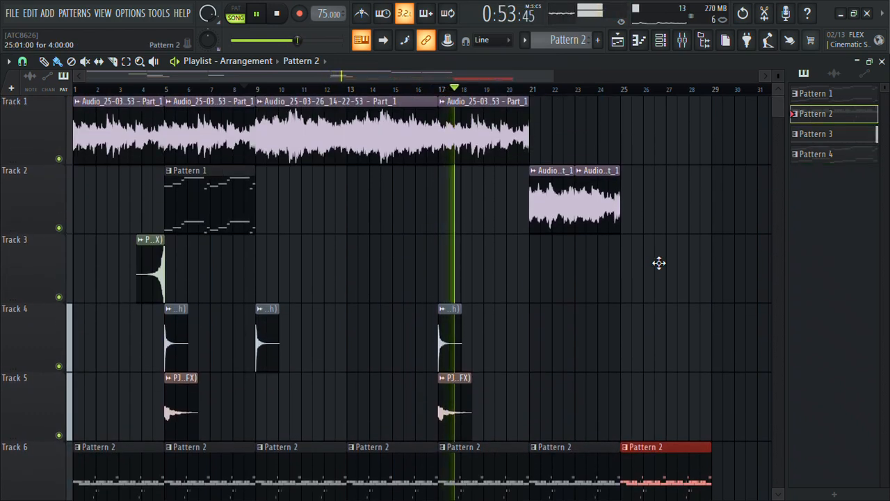
mouse_move(583, 200)
mouse_down()
mouse_move(650, 180)
mouse_move(579, 187)
mouse_up()
drag(628, 200, 637, 119)
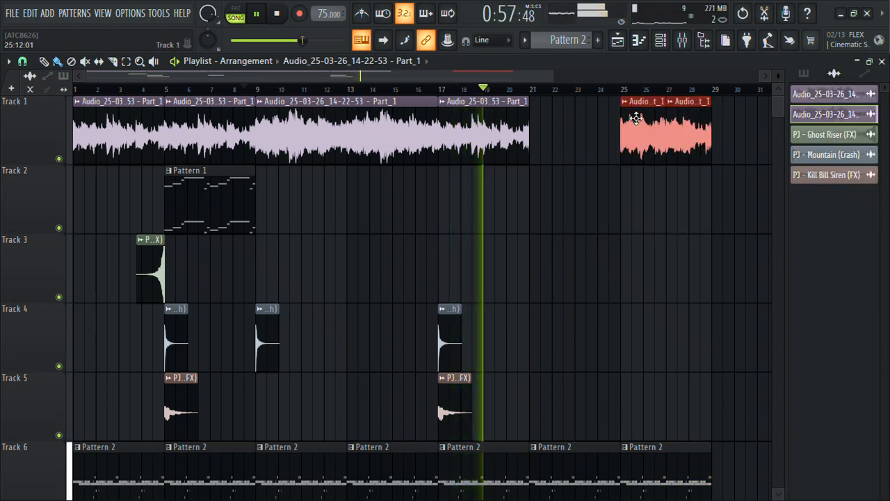
Step: Shorten the Pattern 3 clip at bar 17 on Track 7 to a length of 3:08:00
scroll(618, 143, down, 2)
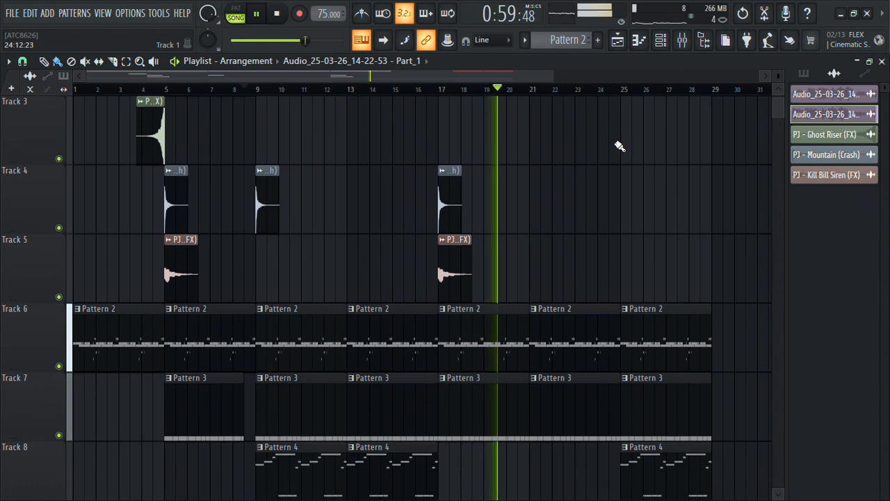
scroll(619, 150, down, 1)
drag(526, 311, 512, 312)
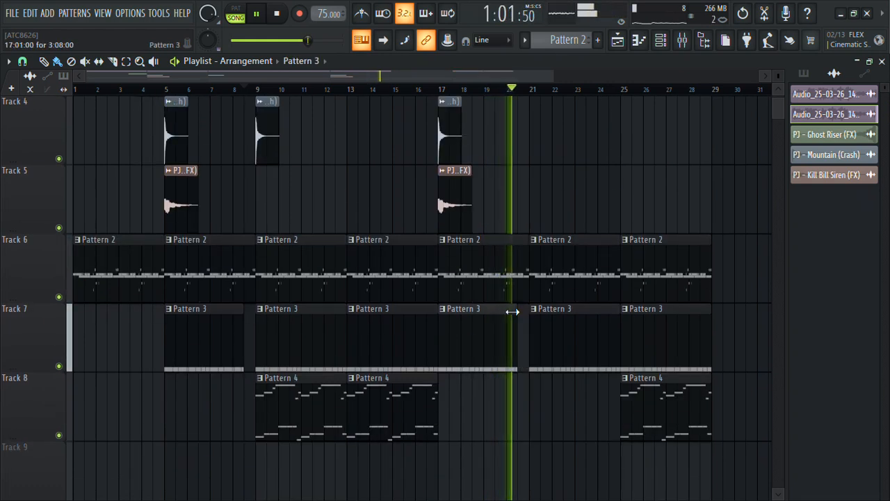
Step: Place a Pattern 4 clip at bar 21 on Track 8 and fill bars 21 to 25 of Track 1 with a melody audio clip
click(689, 421)
click(568, 415)
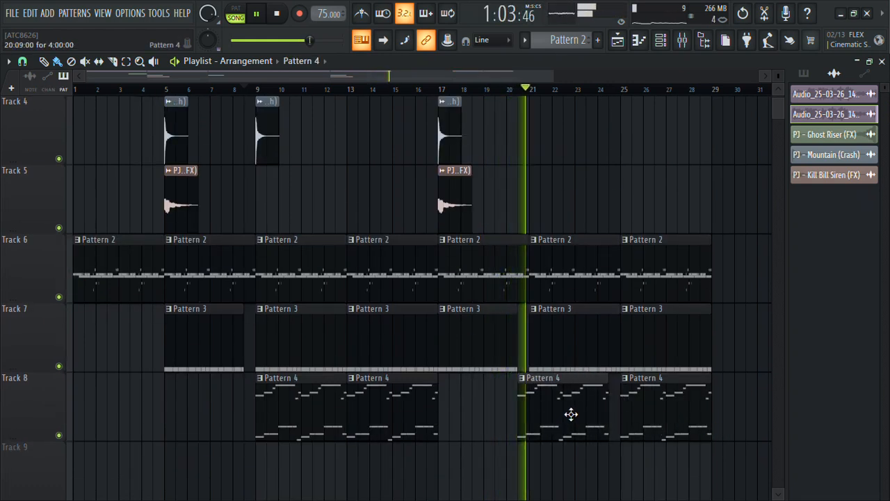
scroll(574, 310, up, 3)
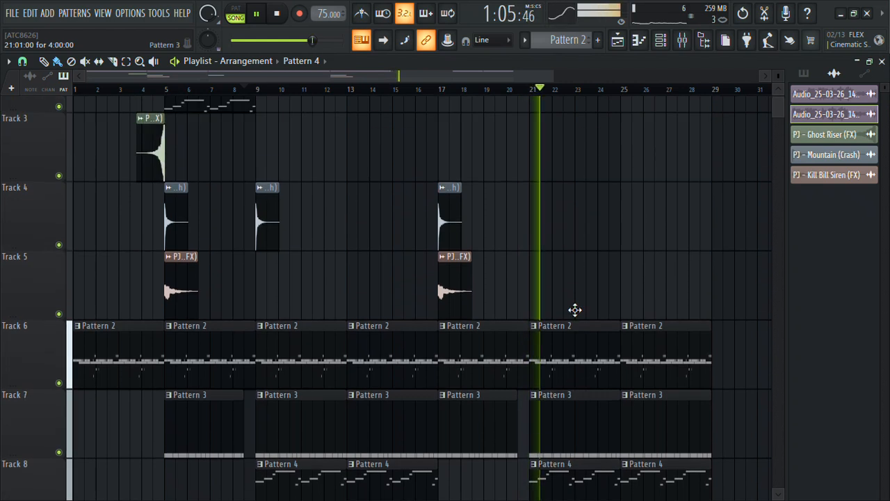
drag(580, 322, 553, 139)
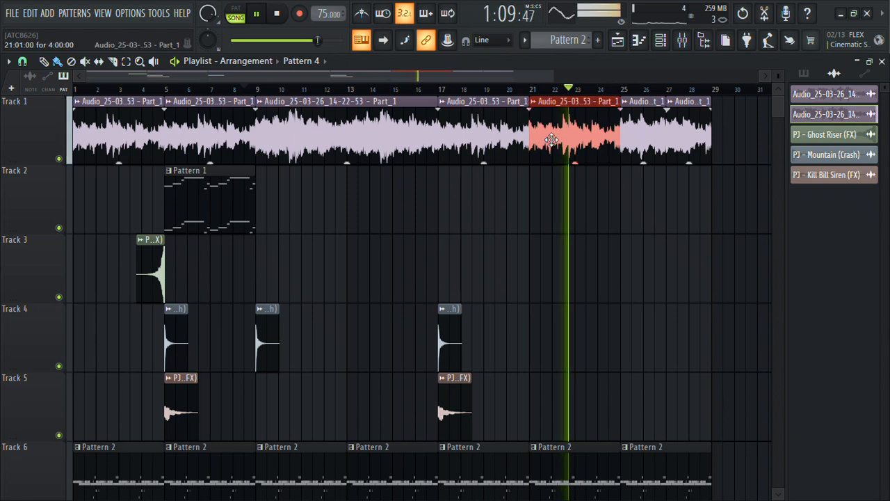
Step: Place a half-bar copy of the Pattern 1 clip on Track 2 from 24:09 to bar 25
click(172, 193)
drag(172, 193, 605, 197)
scroll(611, 196, down, 4)
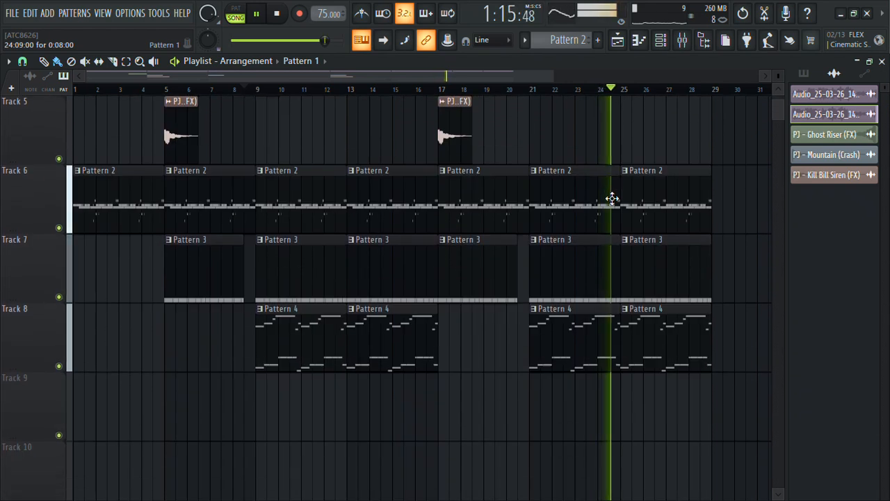
Step: Shorten the Pattern 4 and Pattern 3 clips starting at bar 21 so both end half a bar before bar 25
drag(617, 309, 606, 310)
key(space)
key(space)
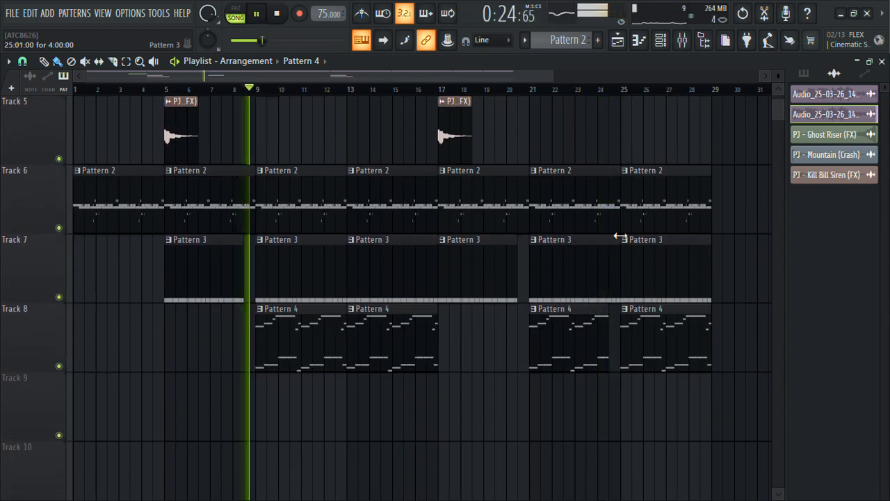
drag(620, 237, 603, 244)
Step: Play the song from bar 24 and review the tracks around the transition into bar 25
click(598, 90)
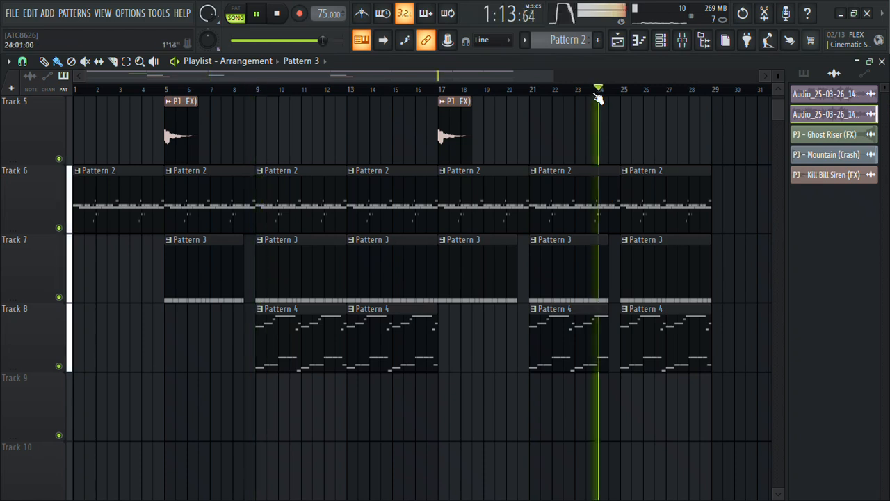
scroll(598, 97, up, 4)
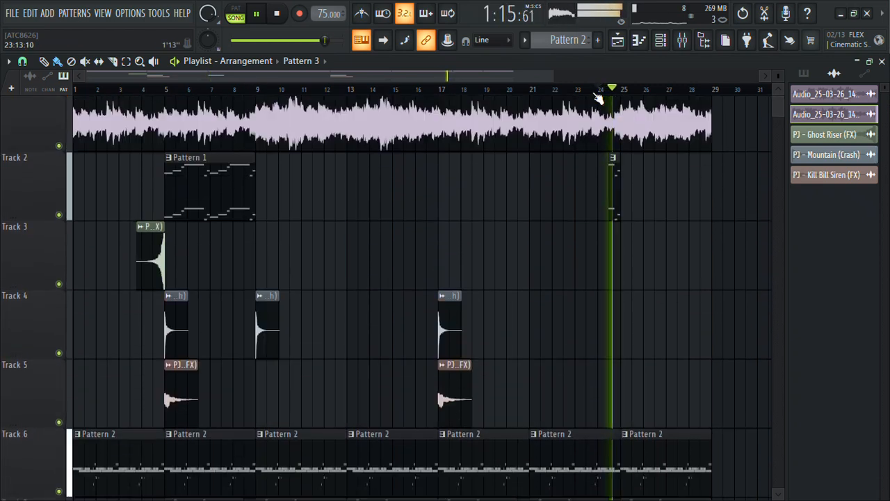
scroll(598, 97, down, 2)
scroll(598, 97, down, 2)
scroll(598, 97, up, 4)
scroll(598, 97, down, 1)
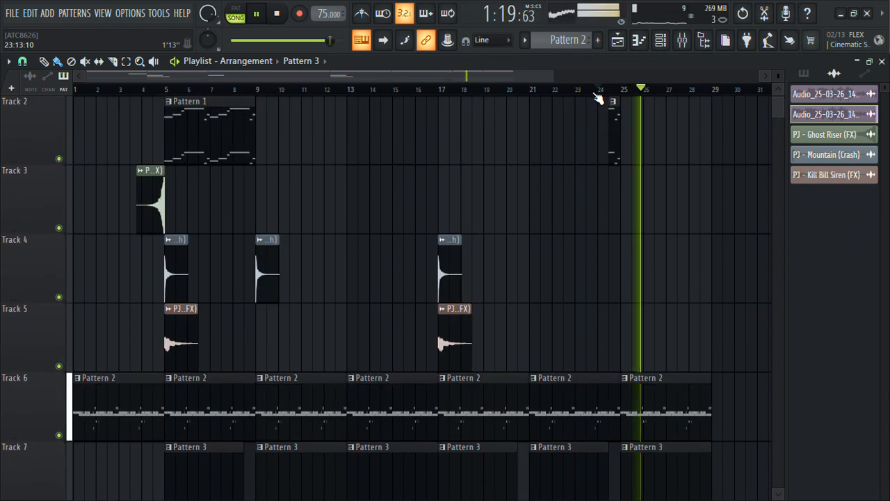
Step: Duplicate the bars 25 to 29 audio, Pattern 2, Pattern 3 and Pattern 4 clips to bar 29
scroll(598, 96, down, 2)
drag(725, 432, 695, 115)
scroll(666, 135, up, 3)
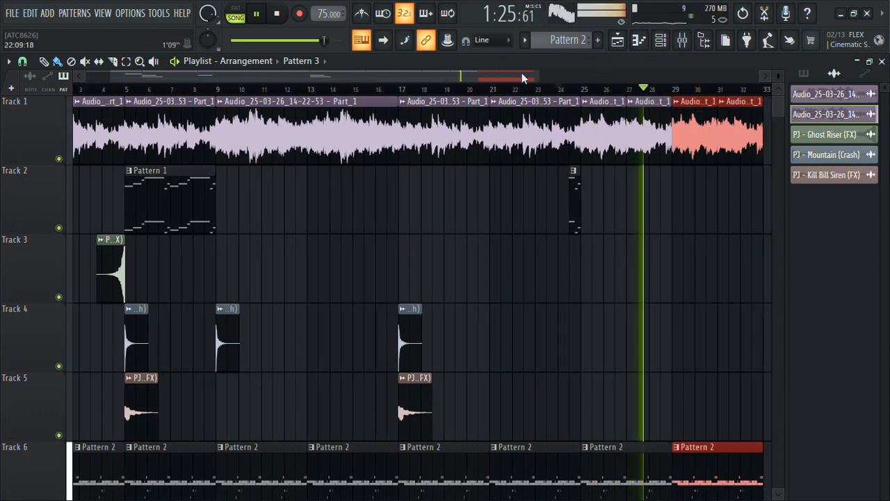
Step: Copy the PJ - Kill Bill Siren clip on Track 5 to bar 29
drag(522, 78, 637, 78)
scroll(459, 226, down, 2)
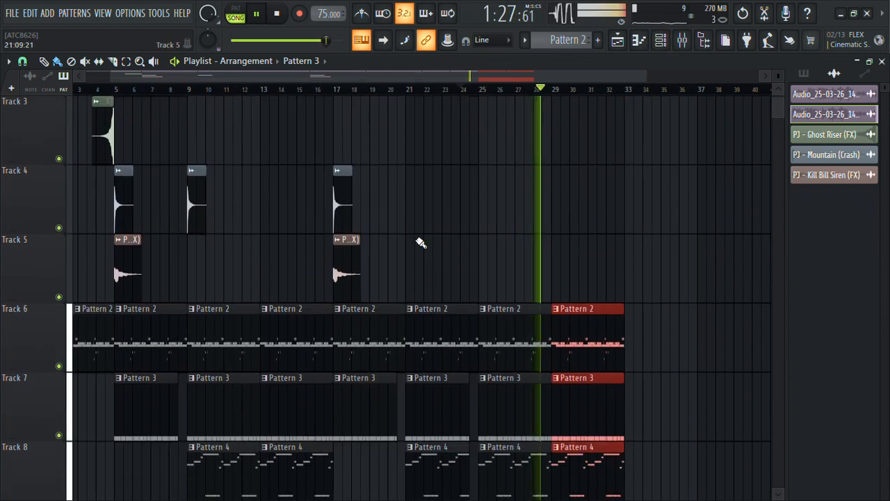
drag(358, 274, 559, 254)
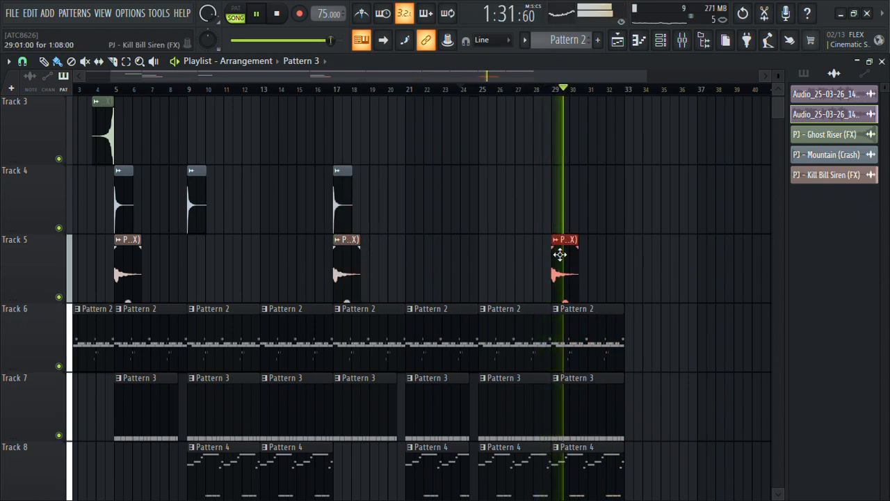
Step: Save the project as Imuva in a new project folder
key(ctrl+s)
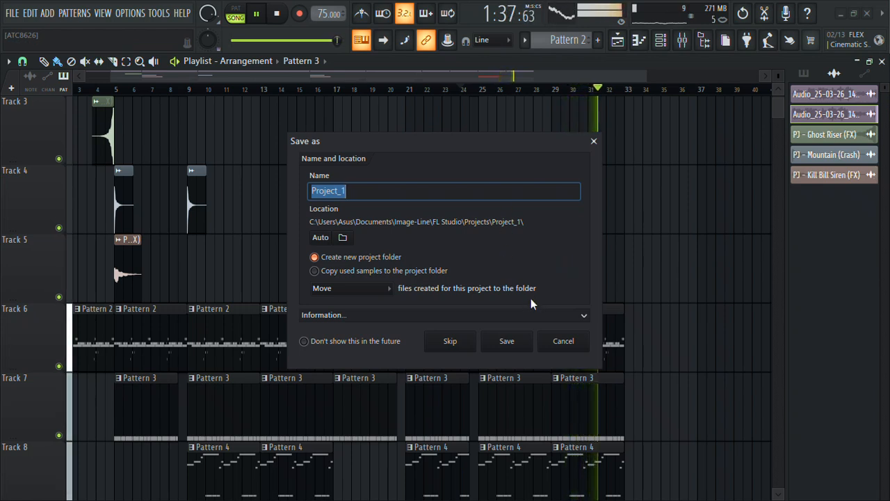
text(Emu)
key(BackSpace)
key(BackSpace)
key(BackSpace)
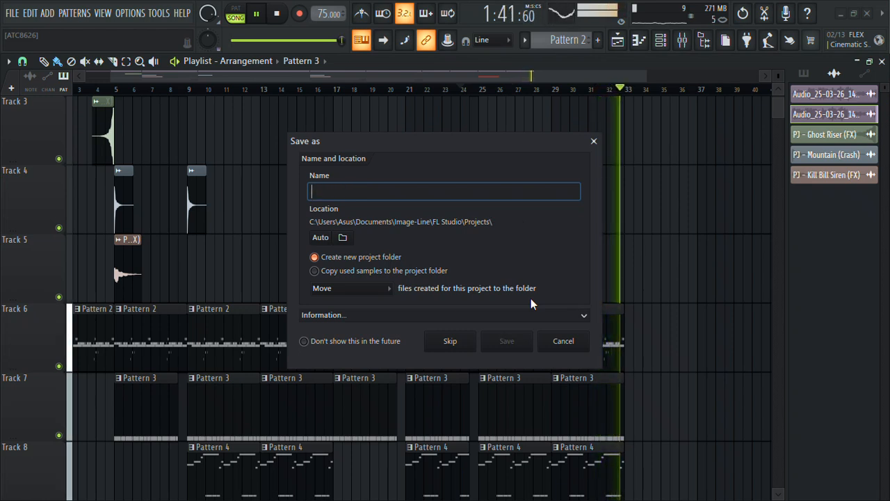
text(Imuva)
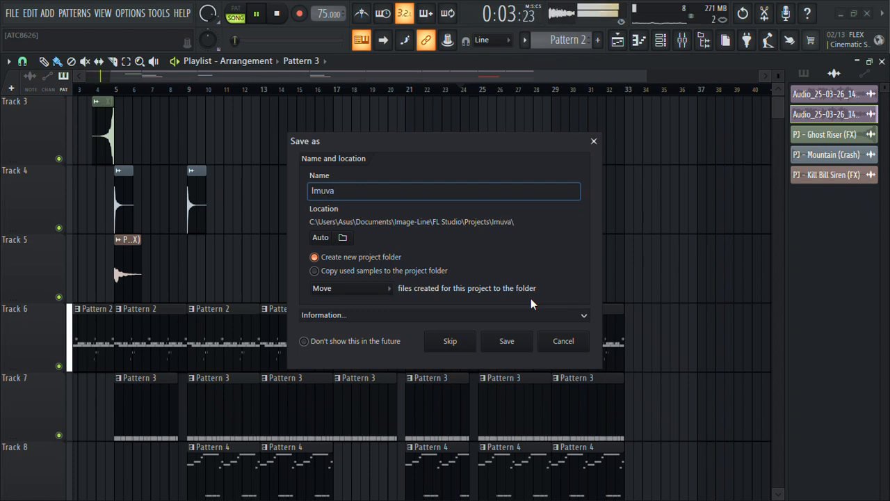
click(508, 340)
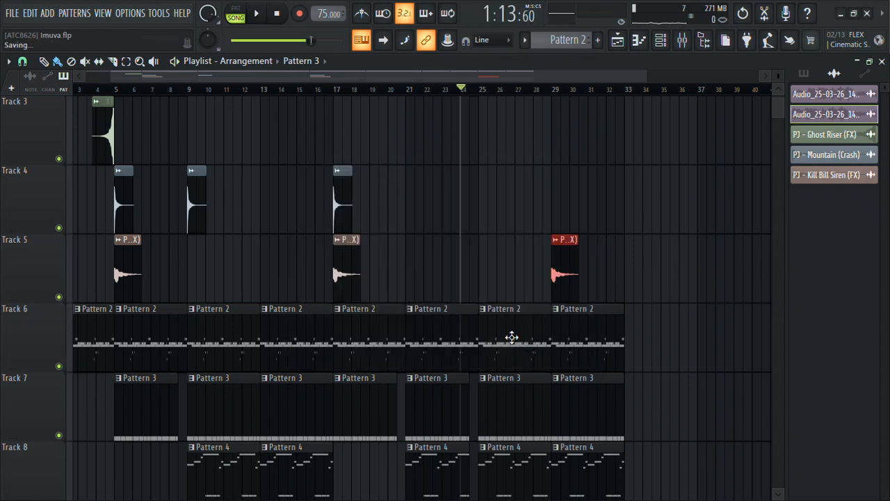